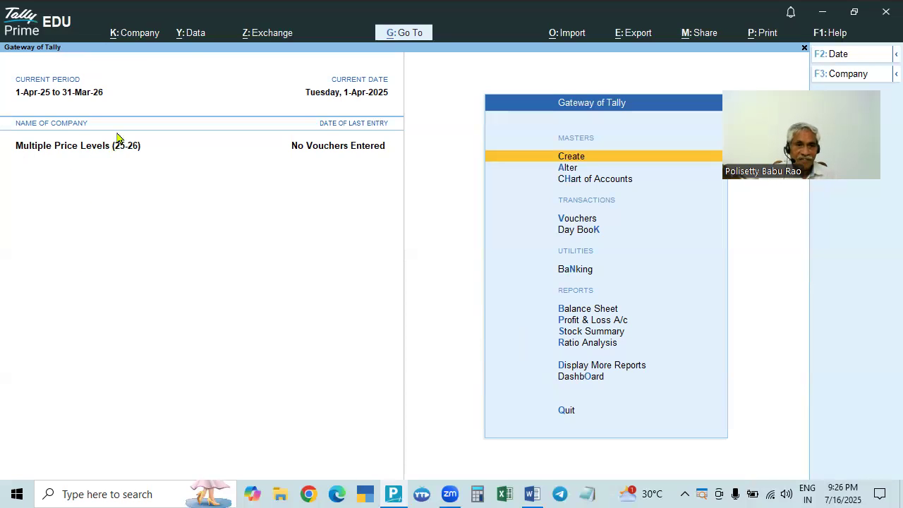
Review the company's name, mailing and address details in Company Alteration and accept them
left_click(129, 35)
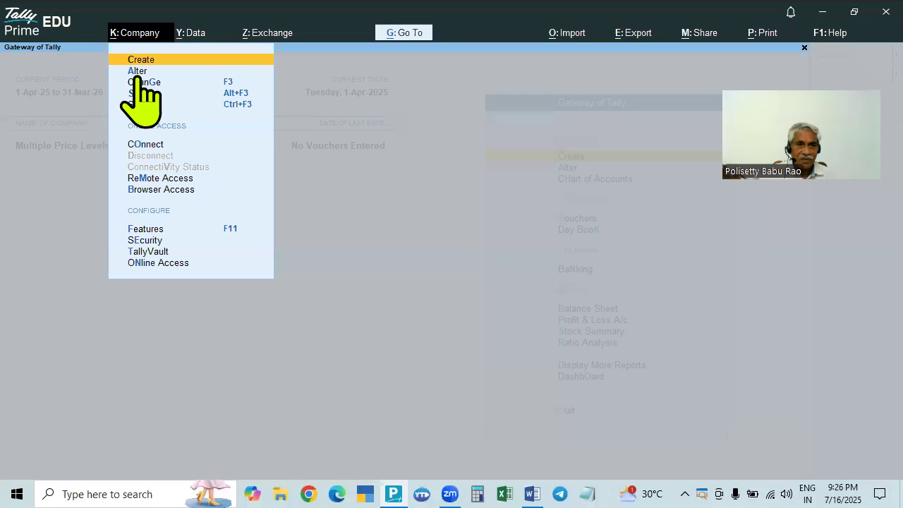
left_click(140, 70)
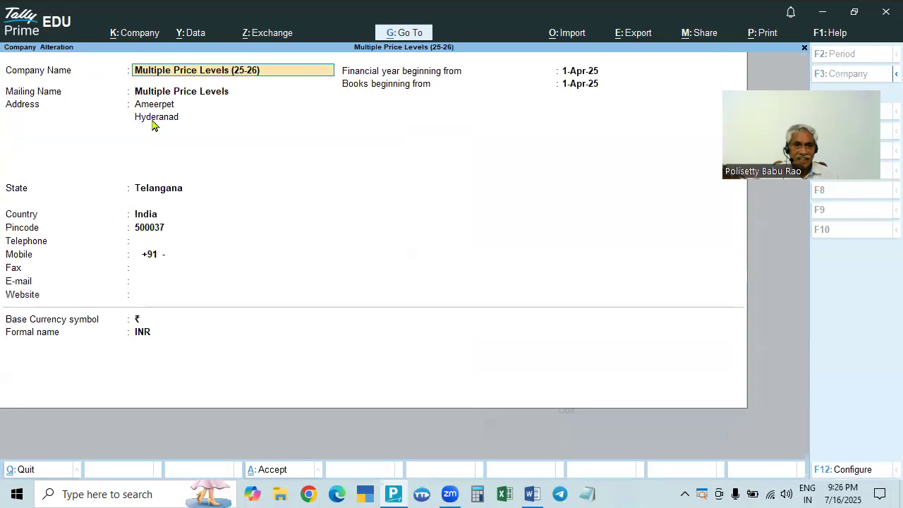
key("Return")
key("Return")
key("Return")
key("Return")
key("ctrl")
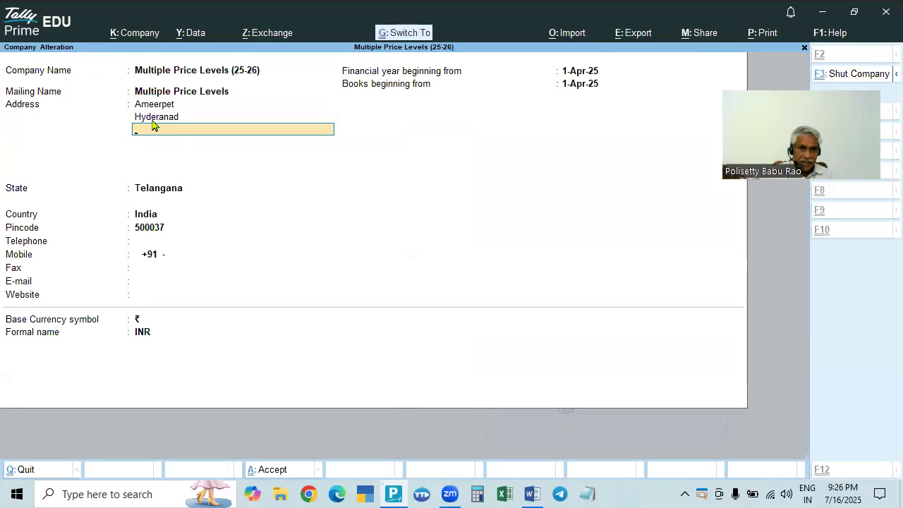
key("ctrl+a")
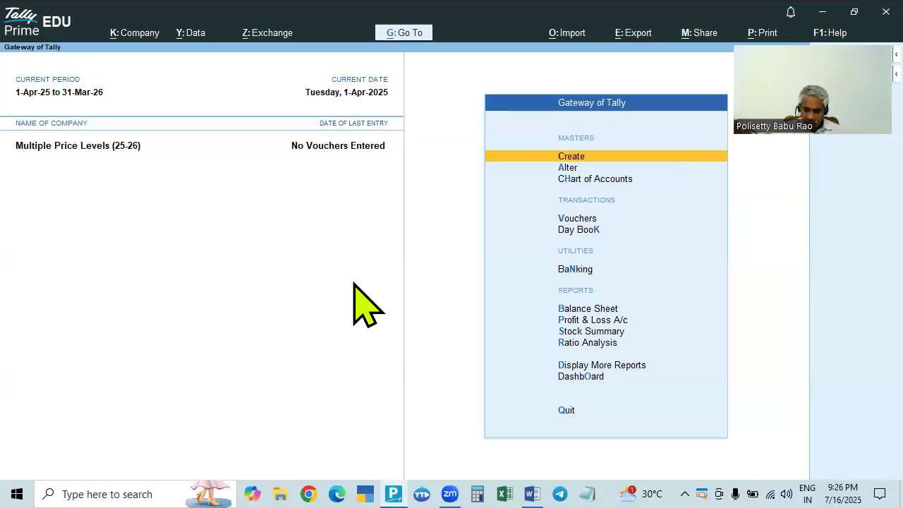
Keep GST enabled in the company features, accepting the Regular registration type and Monthly GSTR-1 periodicity, and save
key("F11")
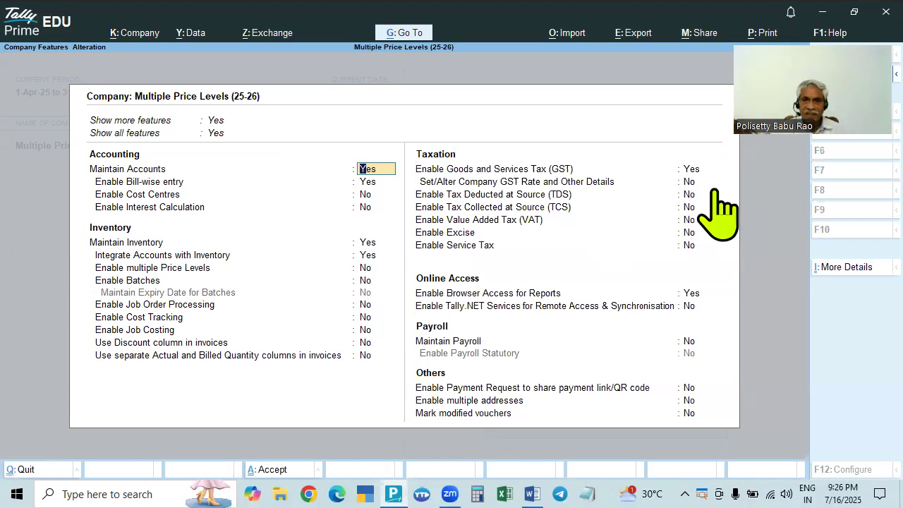
left_click(691, 170)
key("Return")
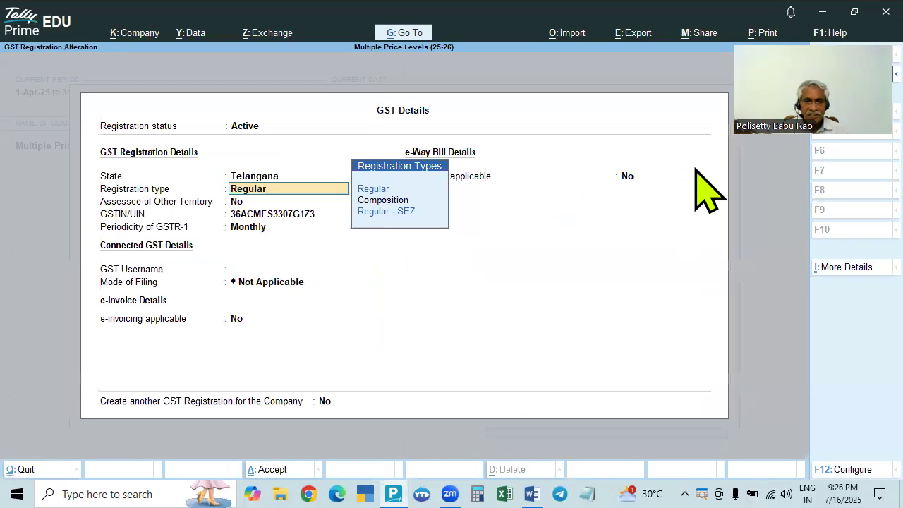
key("Escape")
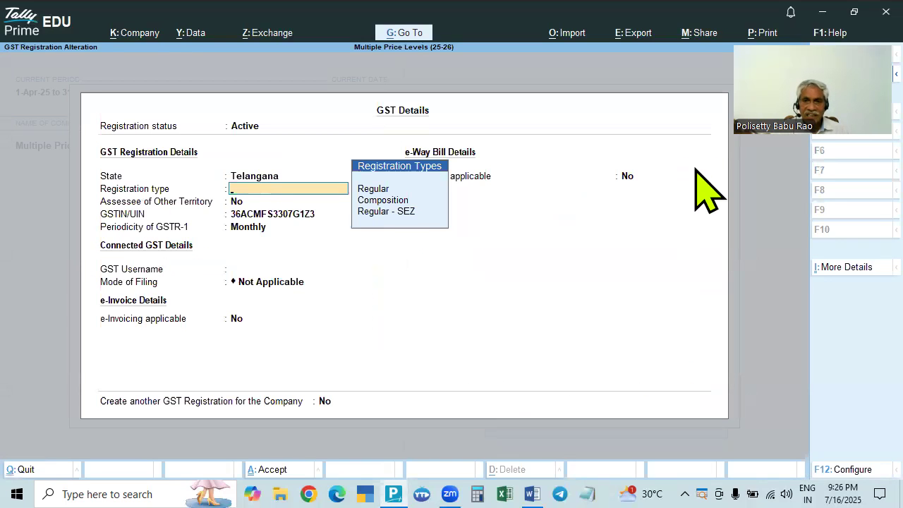
key("Escape")
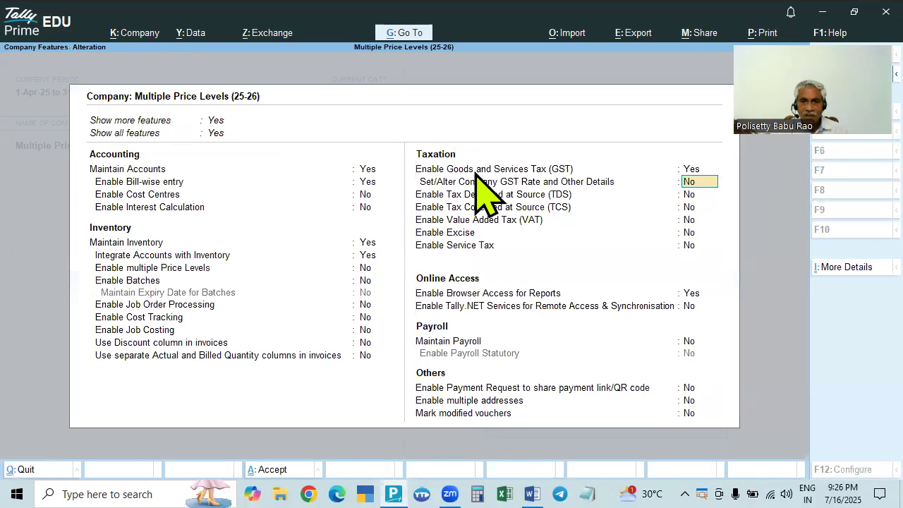
left_click(690, 170)
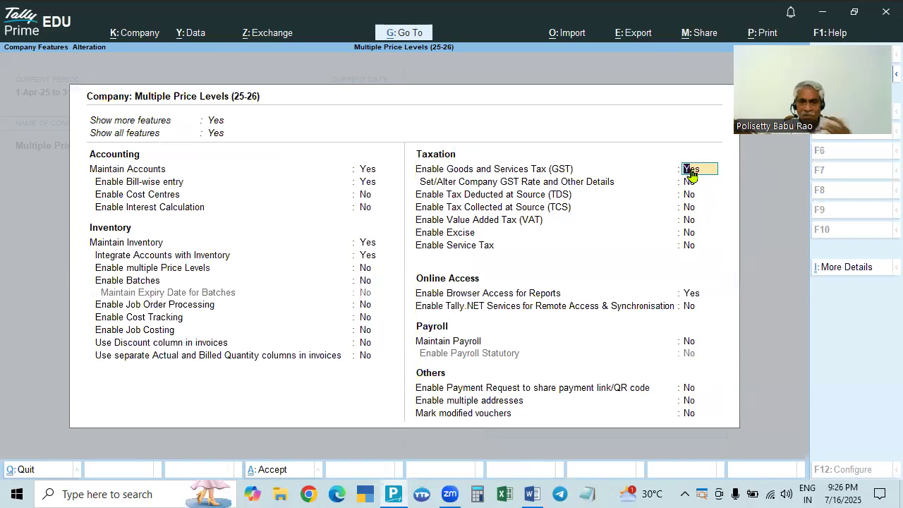
key("Return")
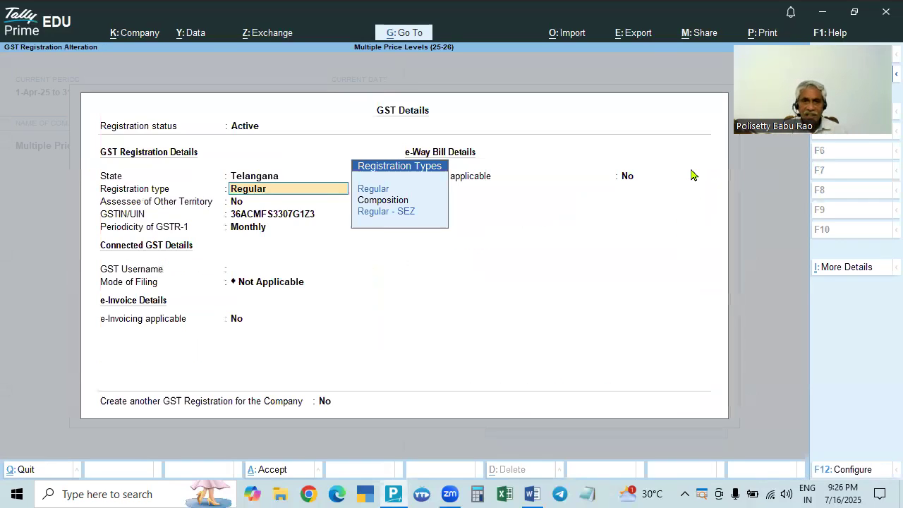
key("Return")
key("Return")
key("Return")
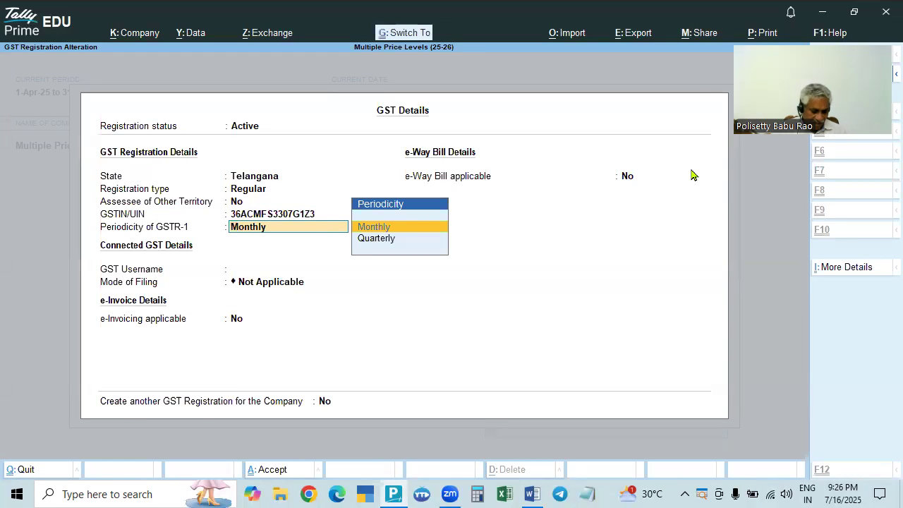
key("ctrl+a")
key("ctrl+a")
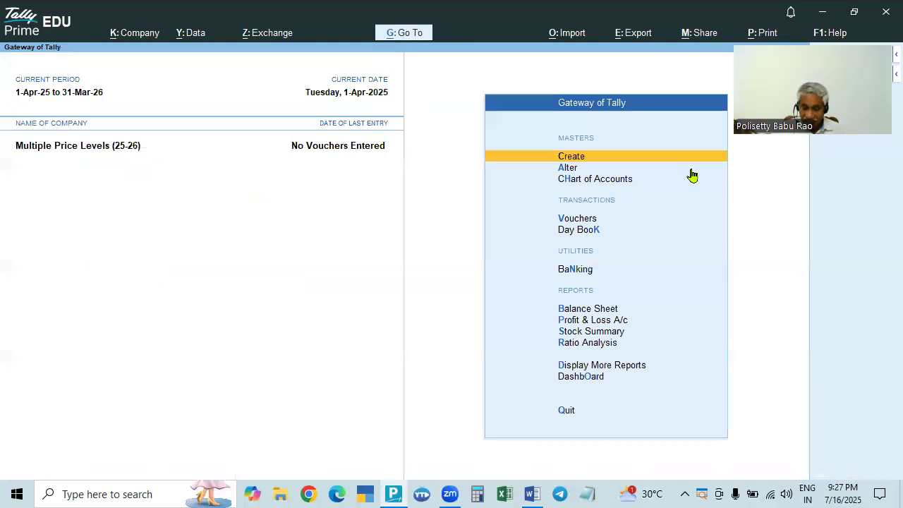
Set Enable multiple Price Levels to Yes in the company features and save
key("F11")
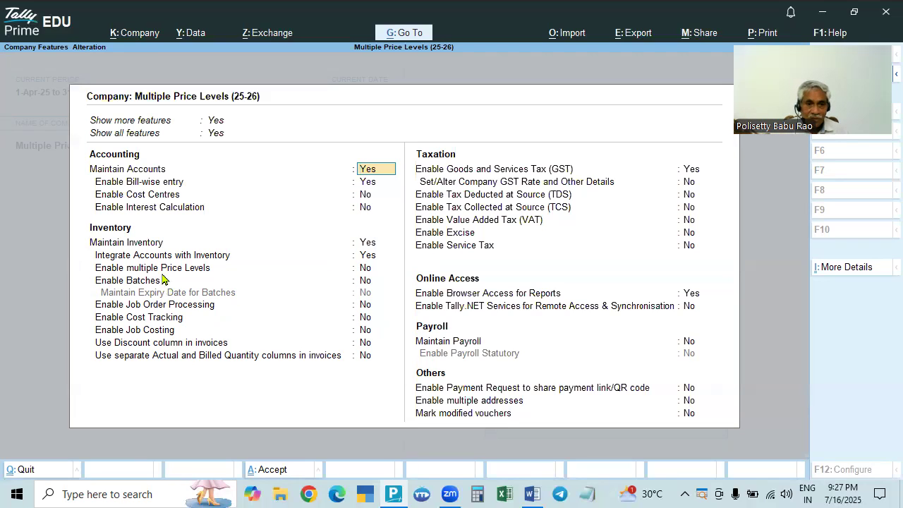
left_click(366, 269)
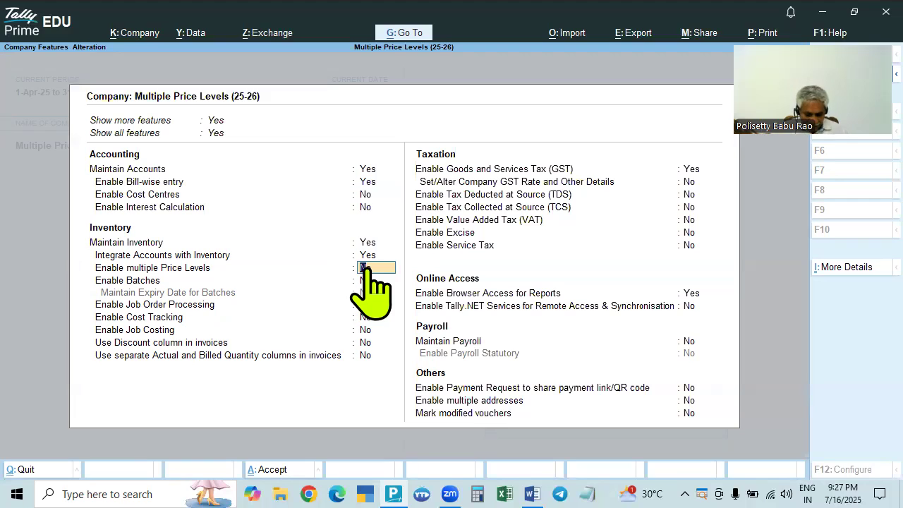
key("Return")
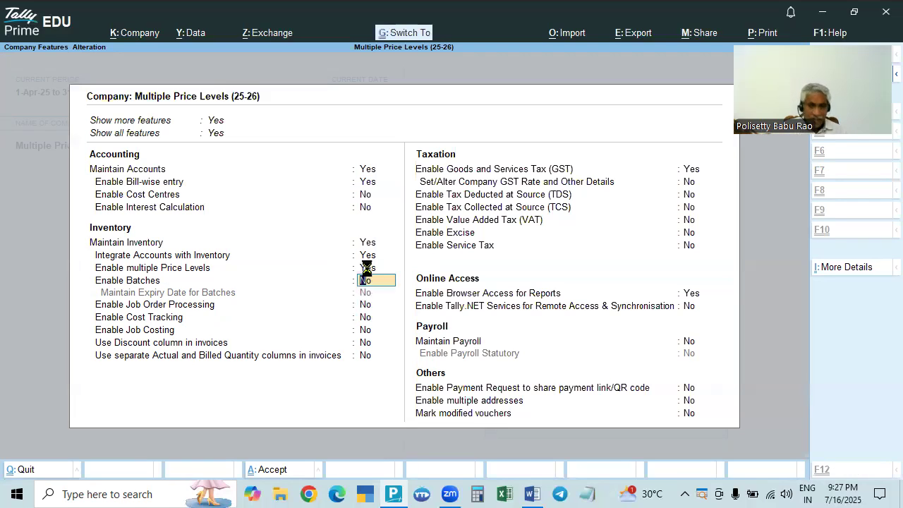
key("ctrl+a")
Examine the list of ledgers available for alteration and return to the Gateway of Tally
key("Down")
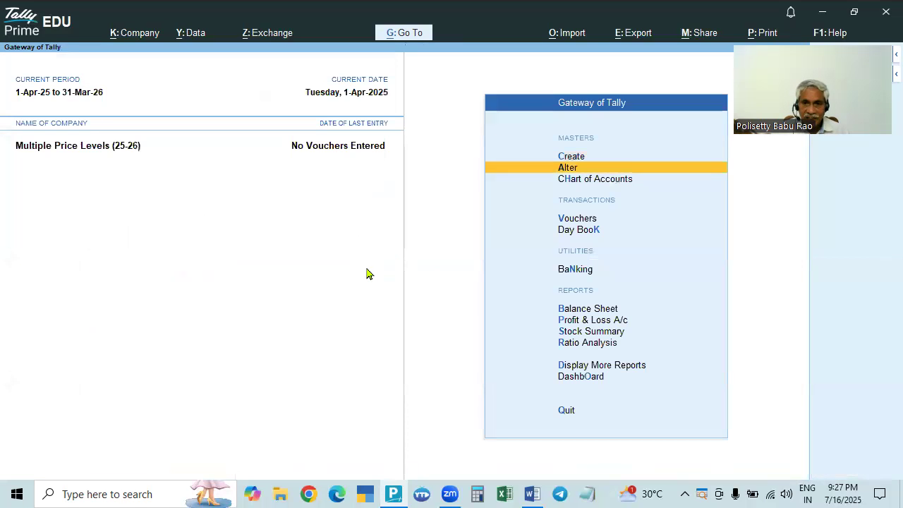
key("Return")
key("Down")
key("Return")
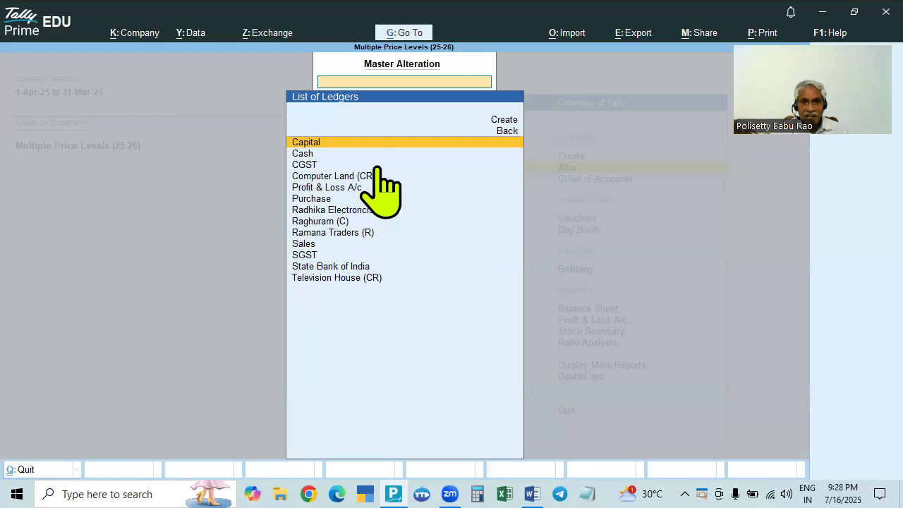
key("Escape")
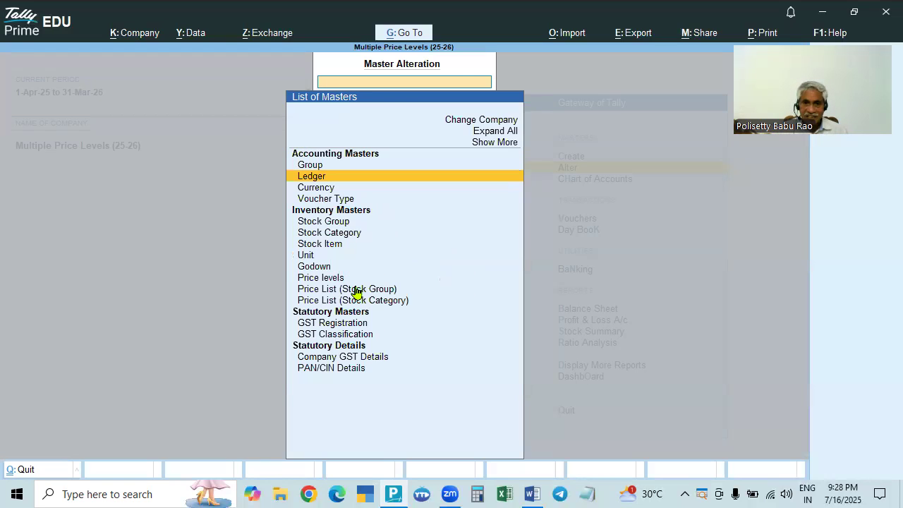
key("Escape")
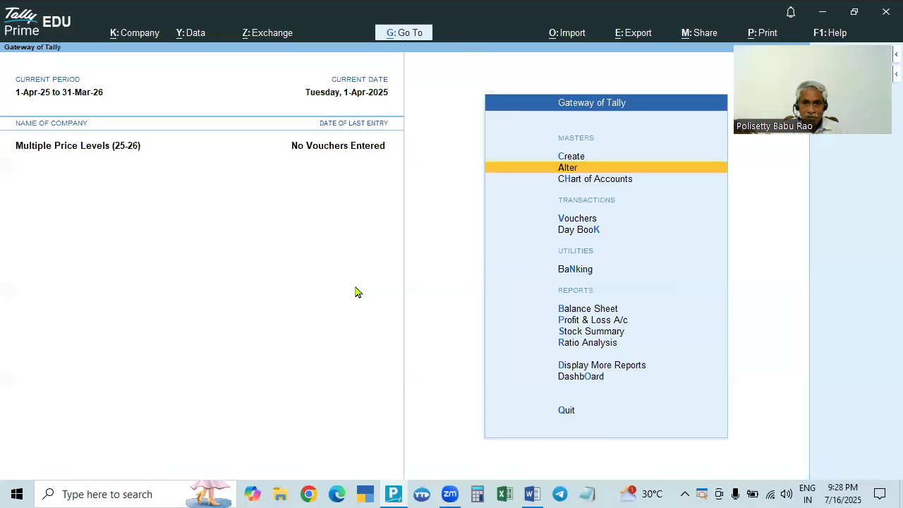
Set Use Discount column in invoices to Yes in the company features and save
key("F11")
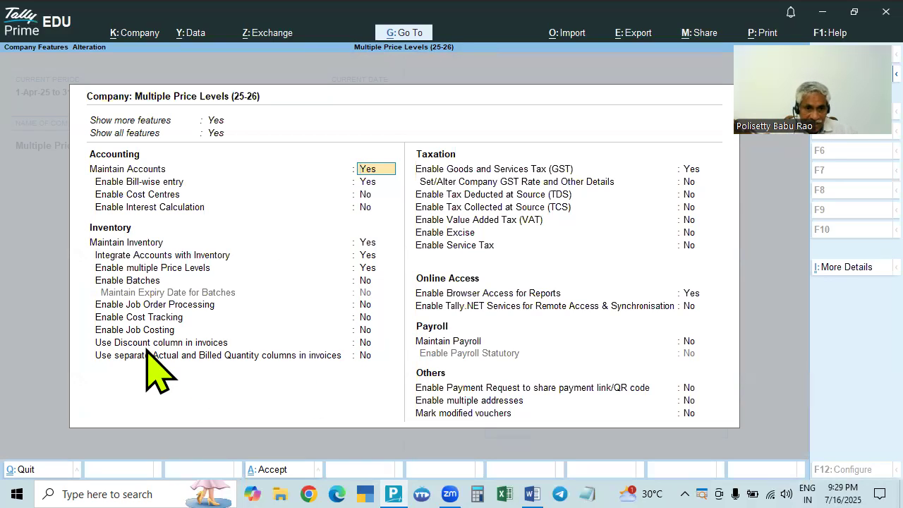
left_click(367, 345)
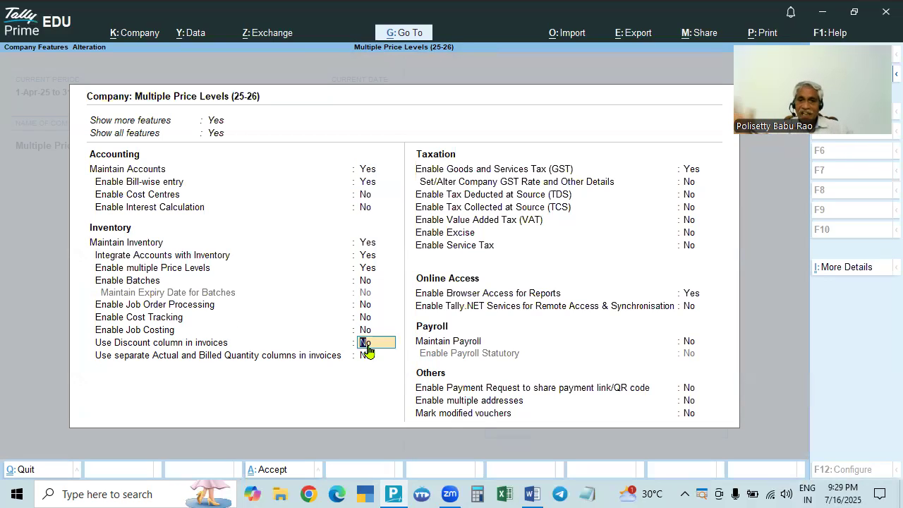
type("y")
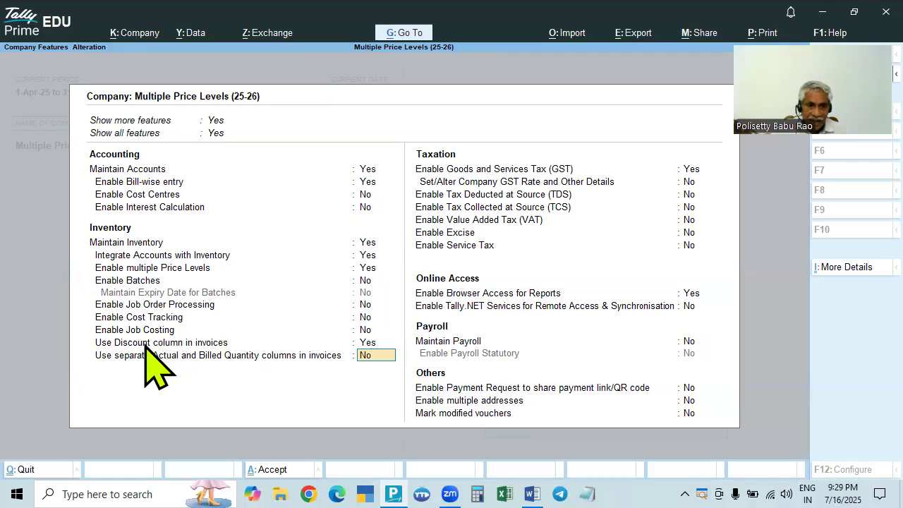
left_click(366, 344)
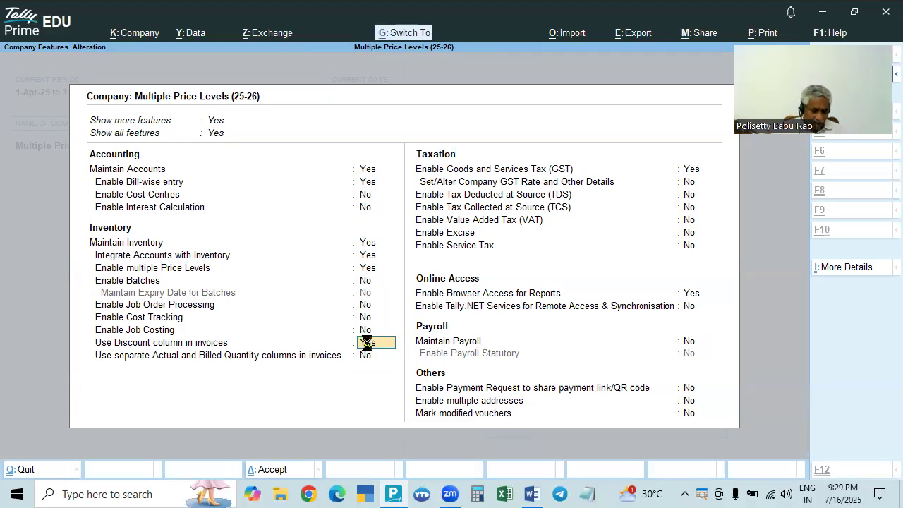
key("ctrl+a")
Compare the lists of masters offered for creation and for alteration, checking the inventory masters for price levels and price lists
key("Down")
key("Down")
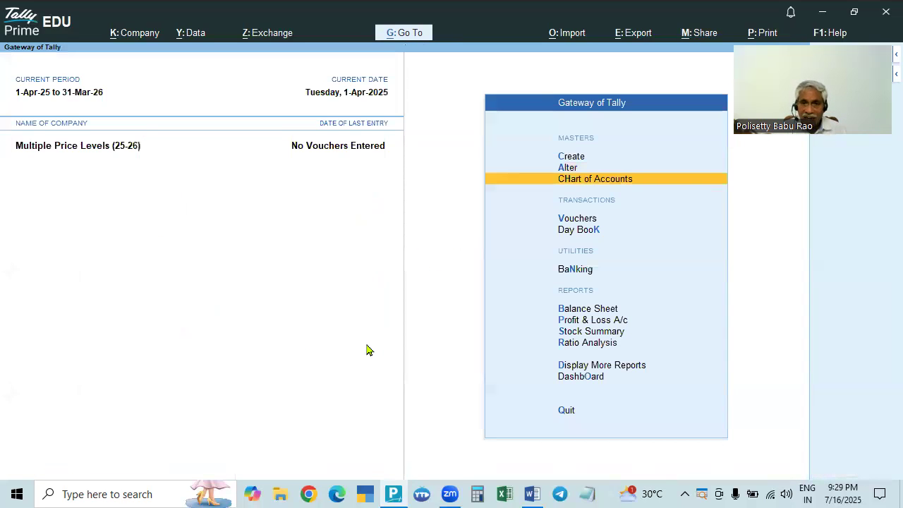
key("Up")
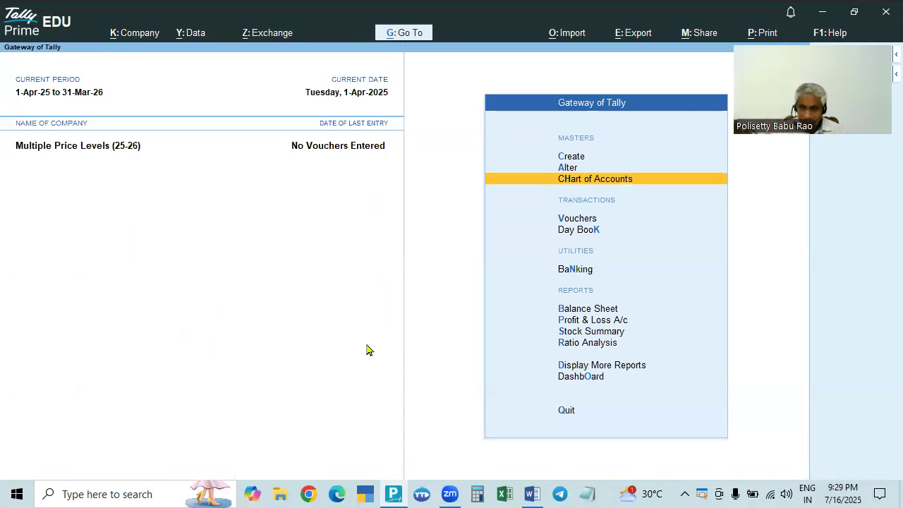
key("Up")
key("Up")
key("Return")
key("Escape")
key("Down")
key("Return")
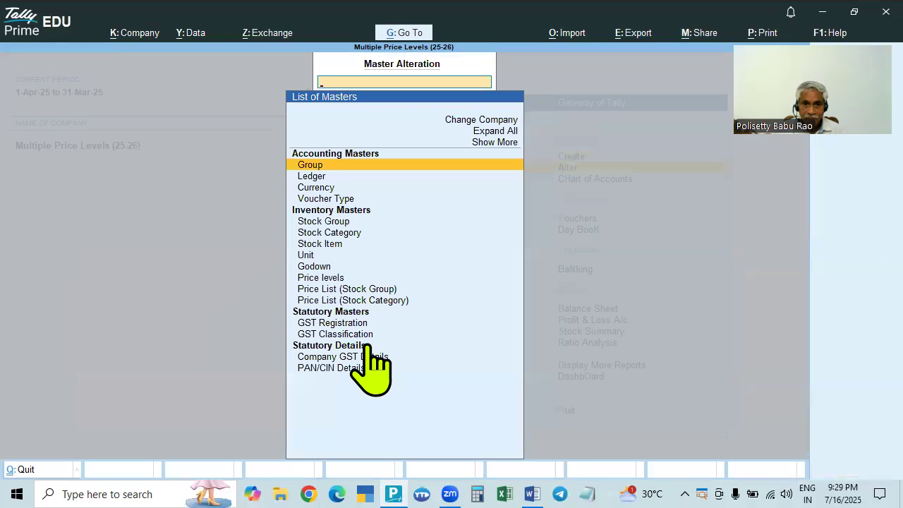
key("Down")
key("Down")
key("Down")
key("Down")
key("Escape")
key("Up")
key("Return")
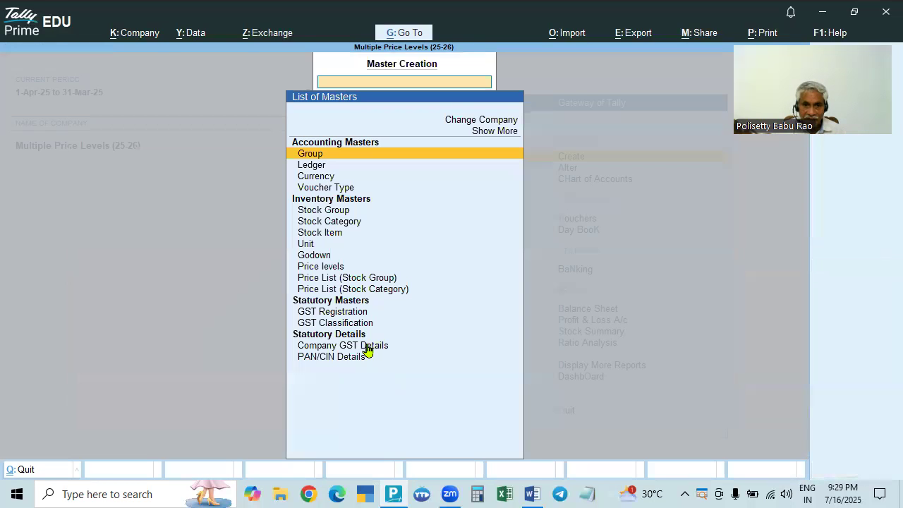
key("Escape")
key("Down")
key("Return")
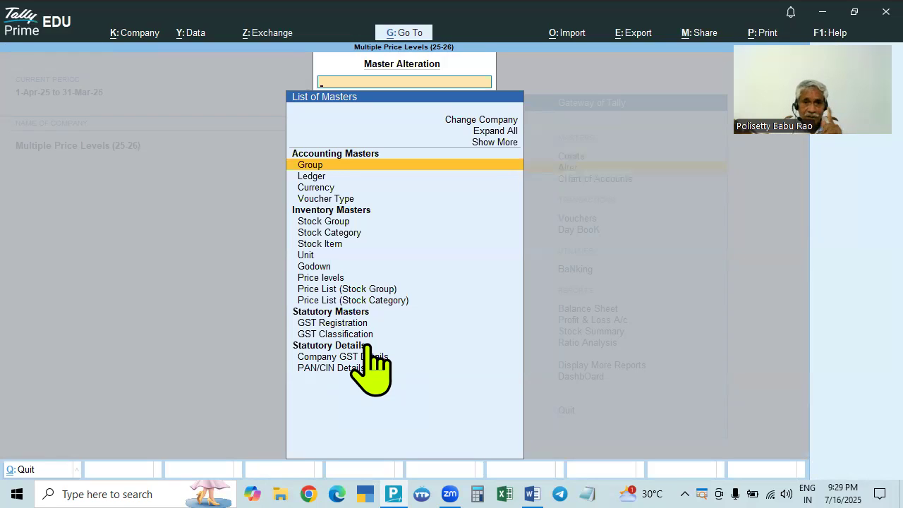
Locate the Price levels, Price List (Stock Group) and Price List (Stock Category) masters in the alteration list, and close it
left_click(320, 281)
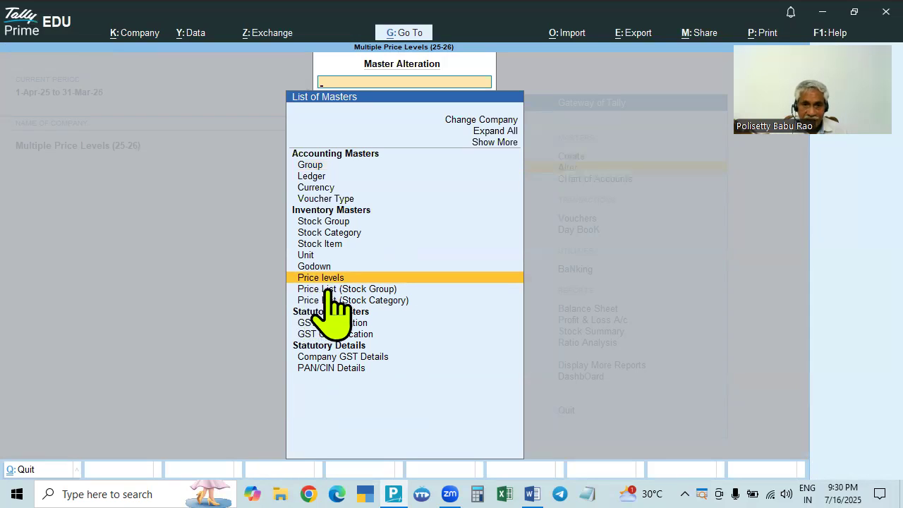
left_click(375, 300)
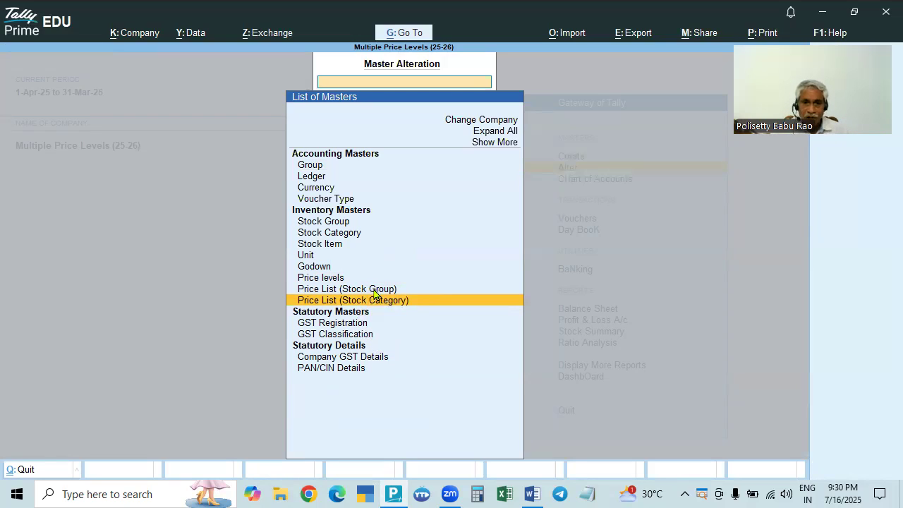
left_click(376, 291)
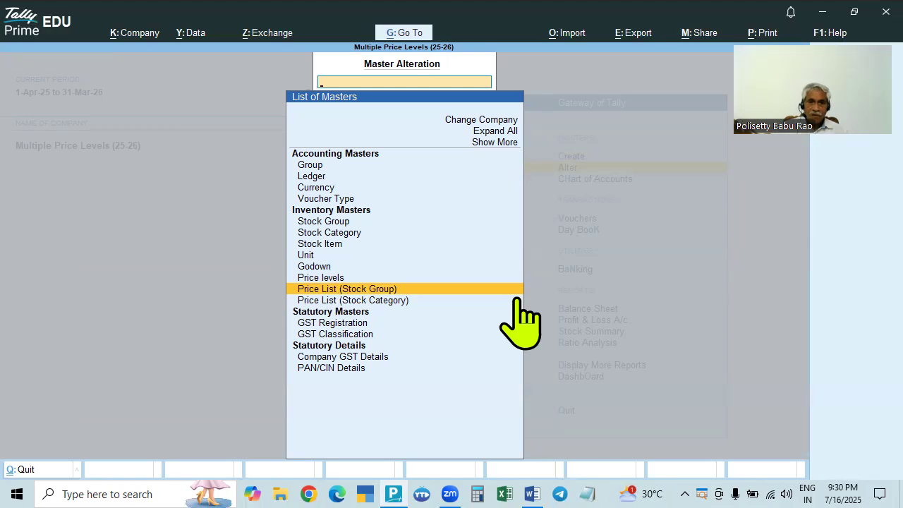
left_click(329, 278)
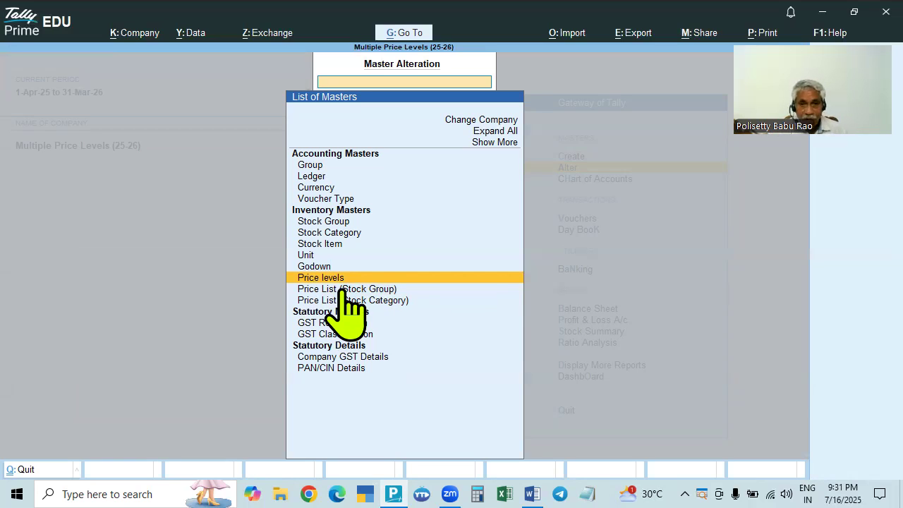
key("Escape")
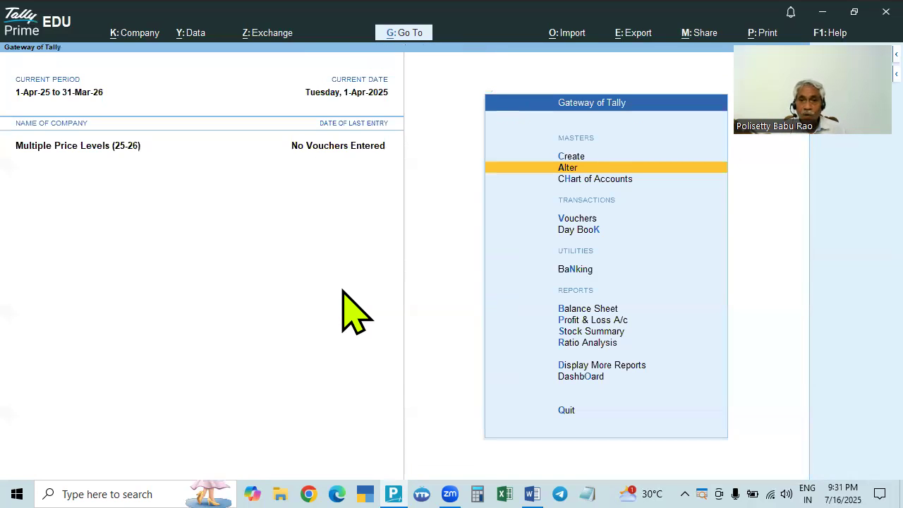
Start a new voucher, set its date to 1-4, and change it to a Purchase voucher
key("Down")
key("Down")
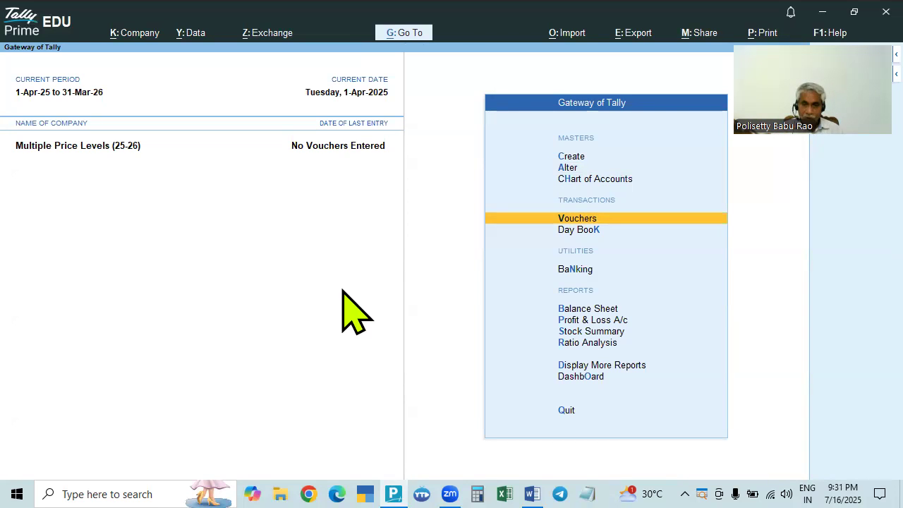
key("Return")
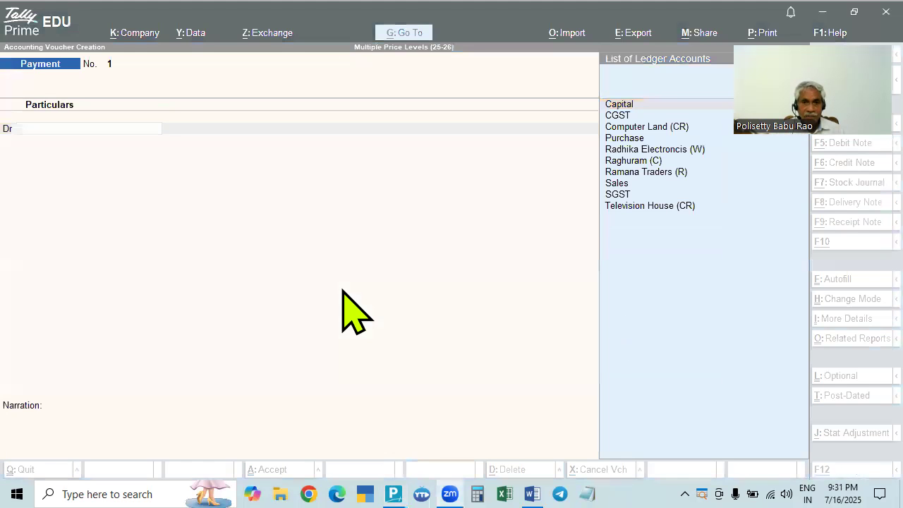
key("F2")
type("1-4")
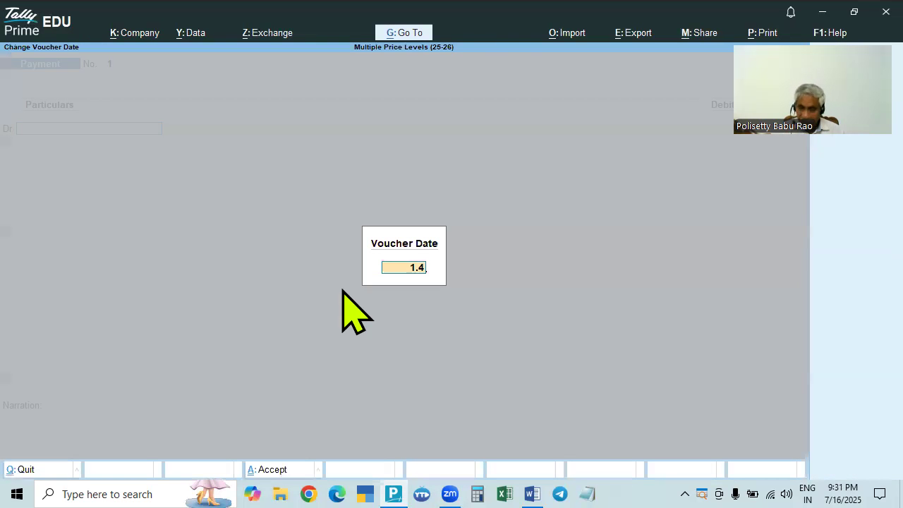
key("Return")
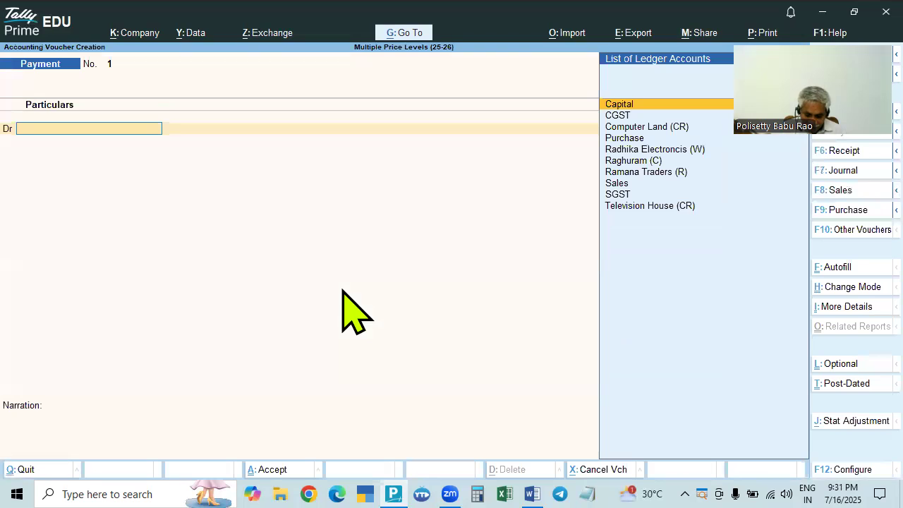
key("F9")
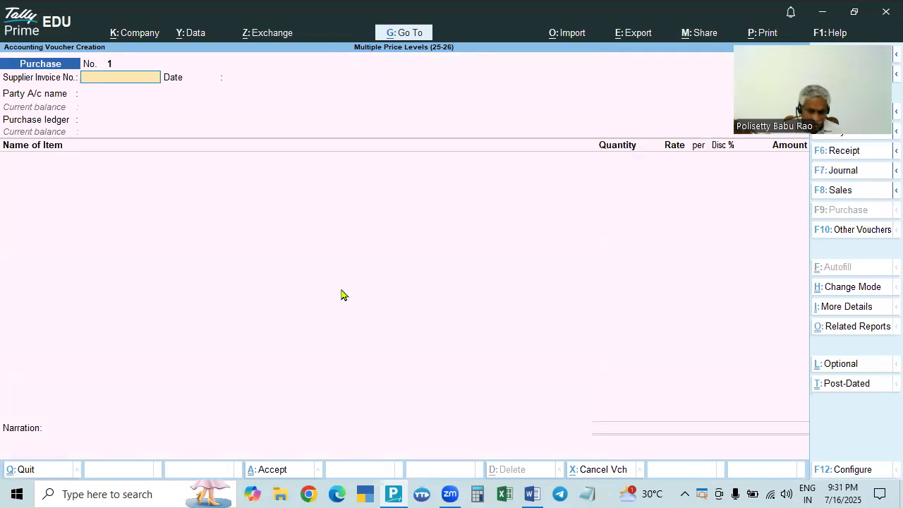
Enter supplier invoice number 258 and accept 1-Apr-25 as the supplier invoice date
type("258")
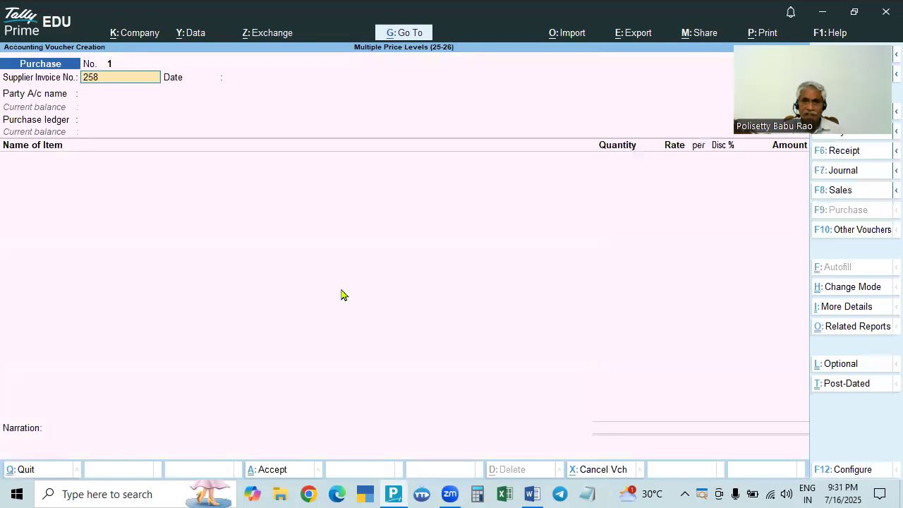
key("Return")
key("F2")
key("BackSpace")
key("Escape")
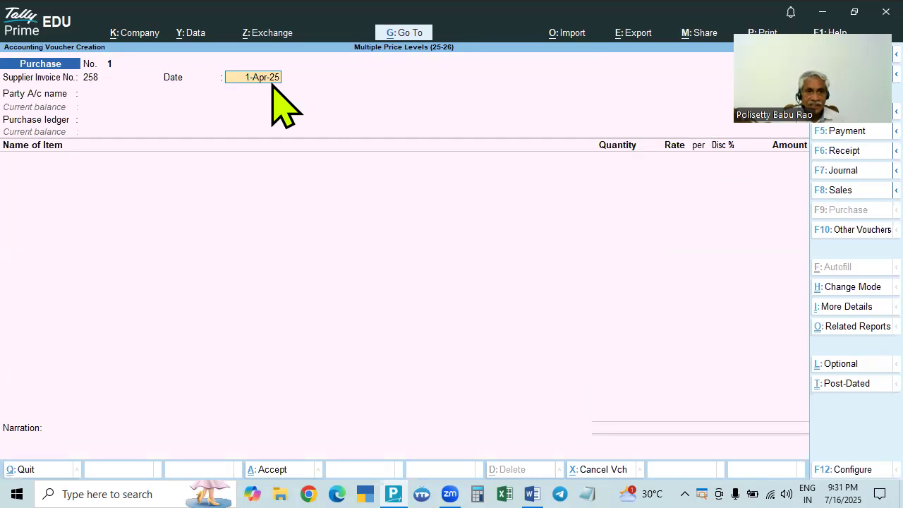
key("Return")
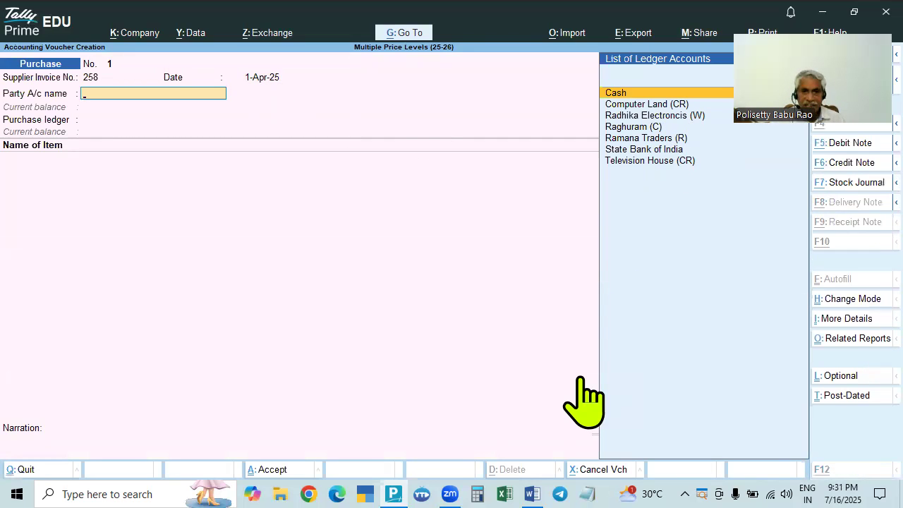
Consult the stock groups in the Word problem sheet, and set Computer Land (CR) as the party and Purchase as the purchase ledger in Tally
key("alt+Tab")
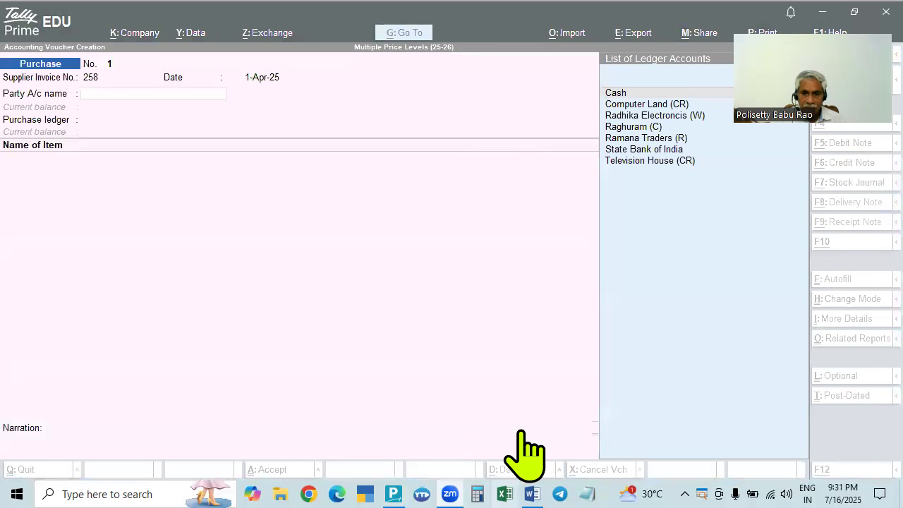
key("alt+Tab")
scroll(295, 346, "down", 2)
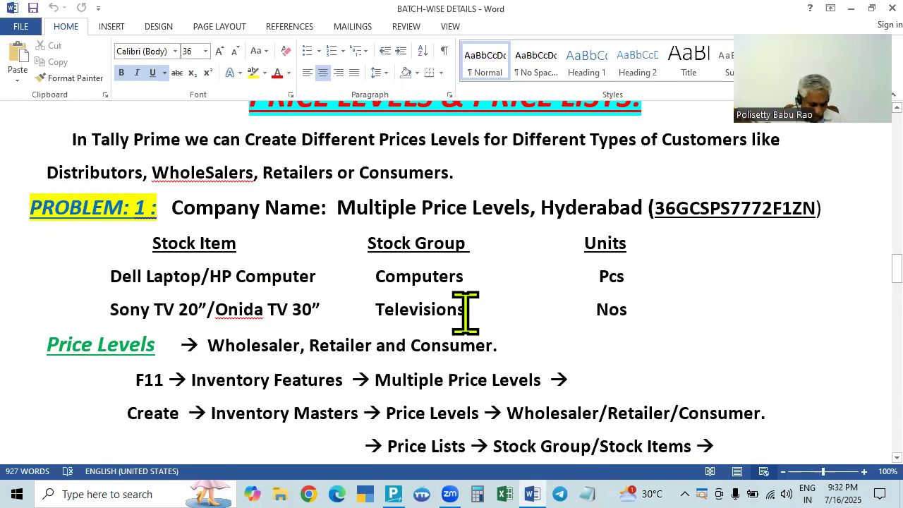
key("alt+Tab")
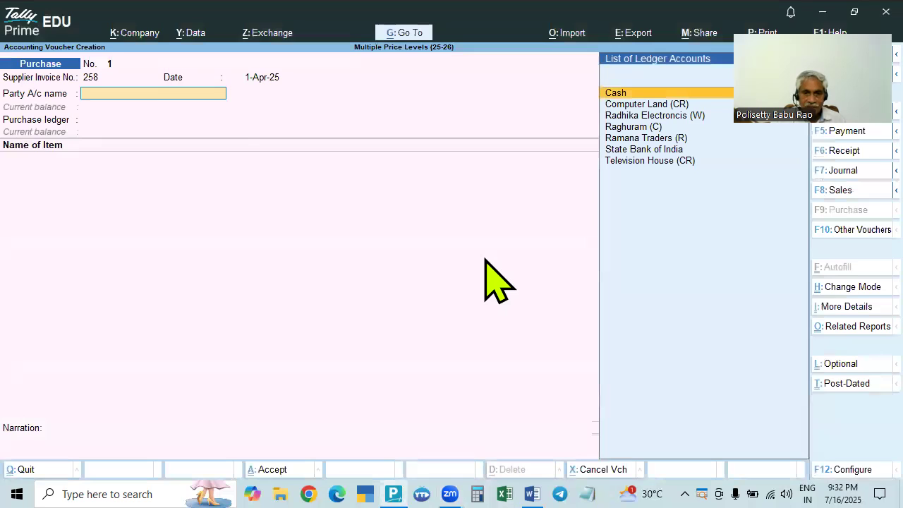
key("alt+Tab")
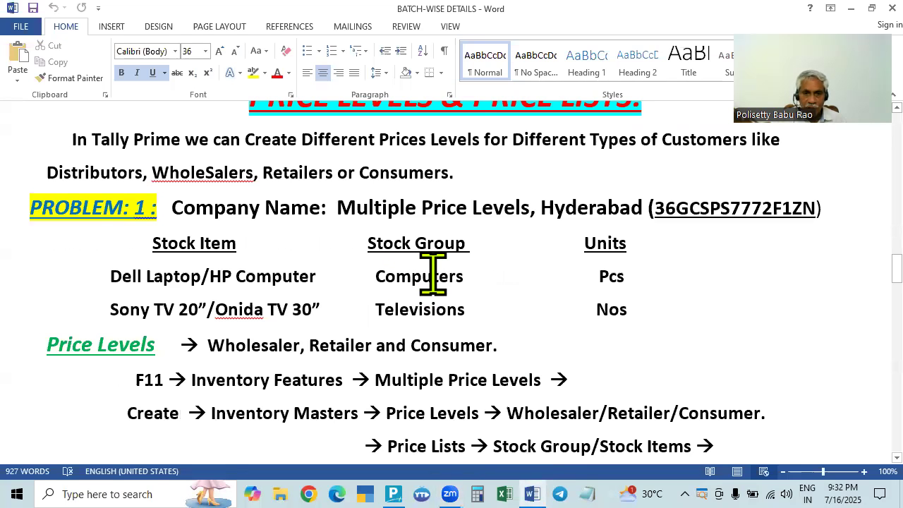
key("alt+Tab")
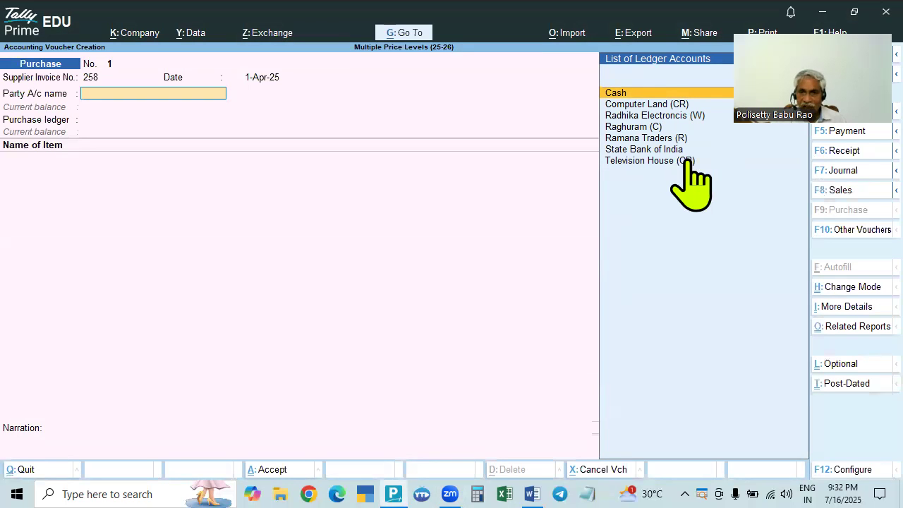
left_click(677, 106)
key("ctrl+a")
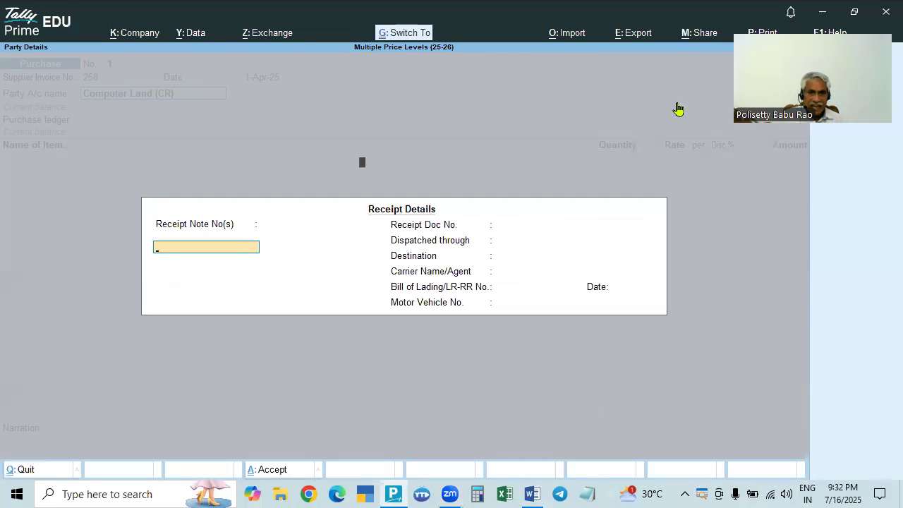
key("ctrl+a")
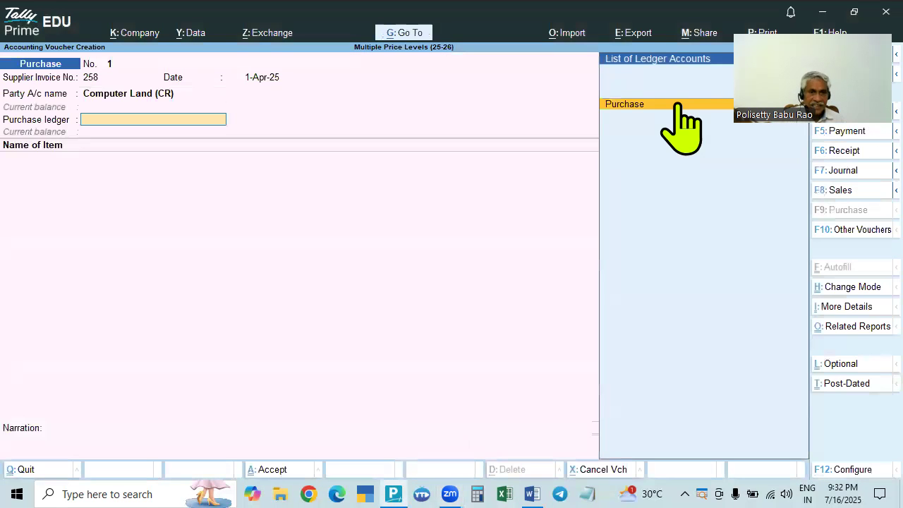
left_click(679, 106)
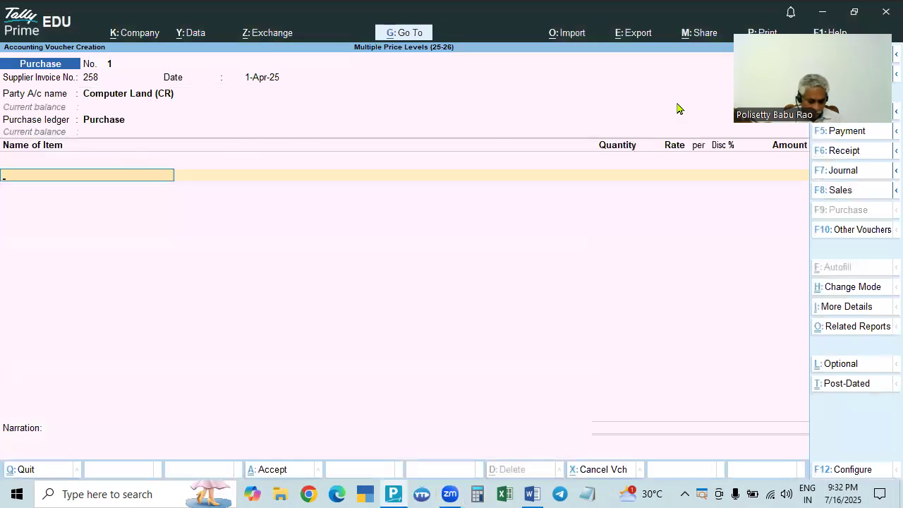
Check the stock items in the Word problem sheet, and choose Dell Laptop as the voucher item in Tally, opening its master for alteration
key("alt+Tab")
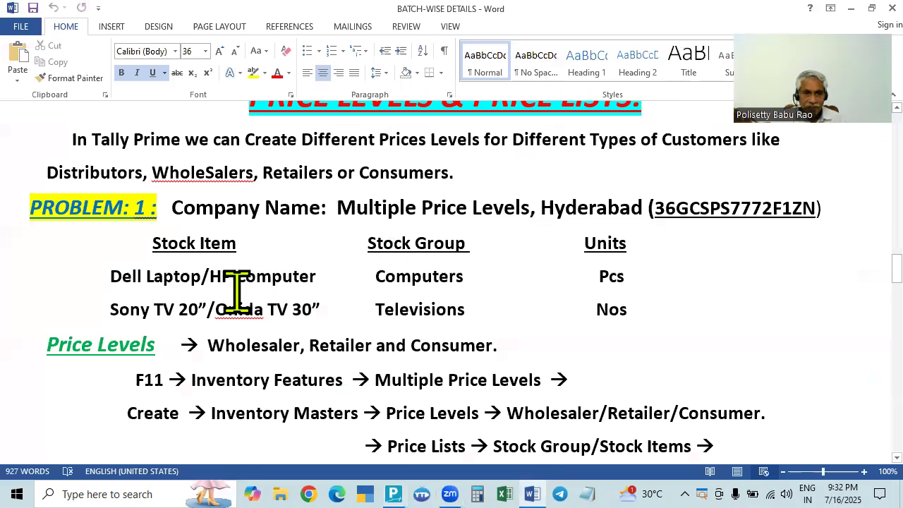
key("alt+Tab")
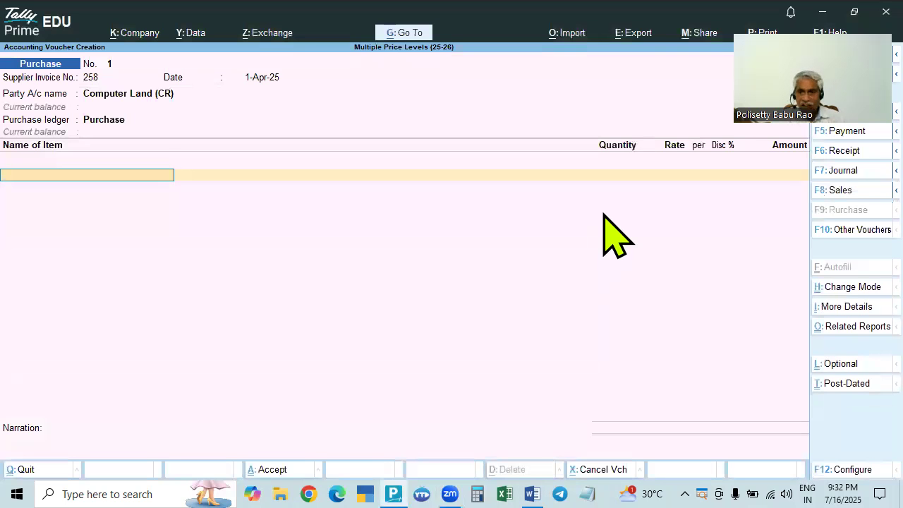
key("ctrl")
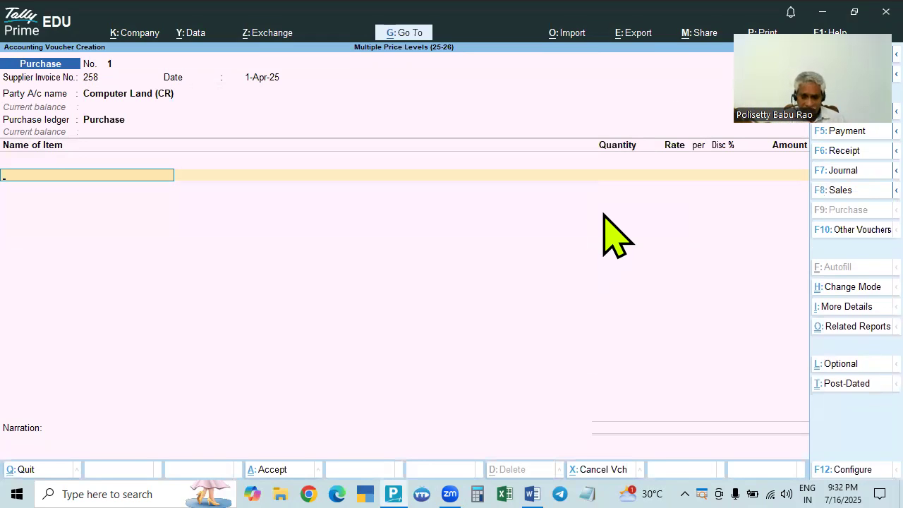
key("alt+Tab")
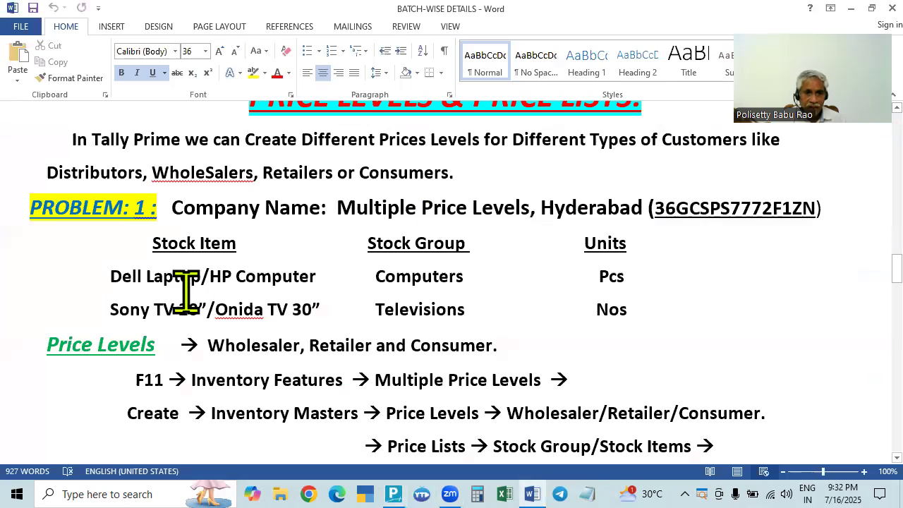
key("alt+Tab")
type("De")
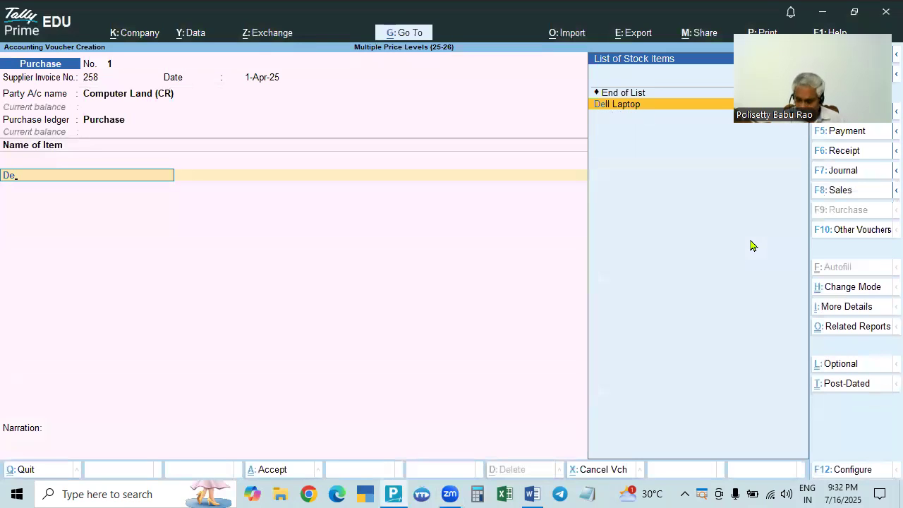
key("Return")
key("BackSpace")
key("ctrl+Return")
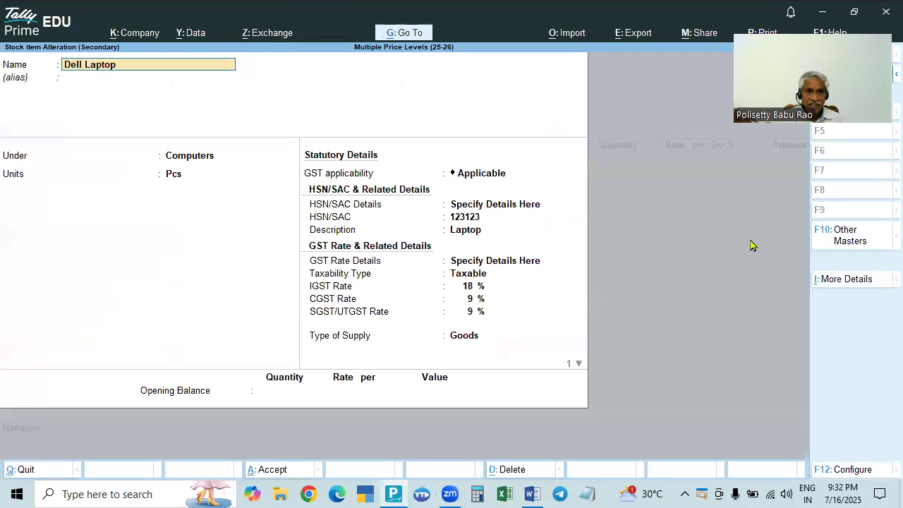
Review the Dell Laptop master's group, units, HSN/SAC and GST rate details against the Word problem sheet, and accept it back to the voucher
left_click(200, 162)
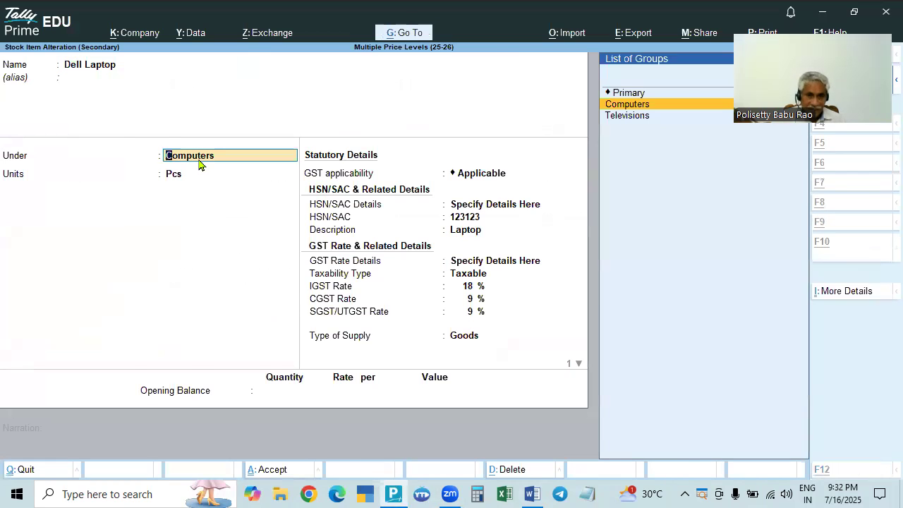
key("alt+Tab")
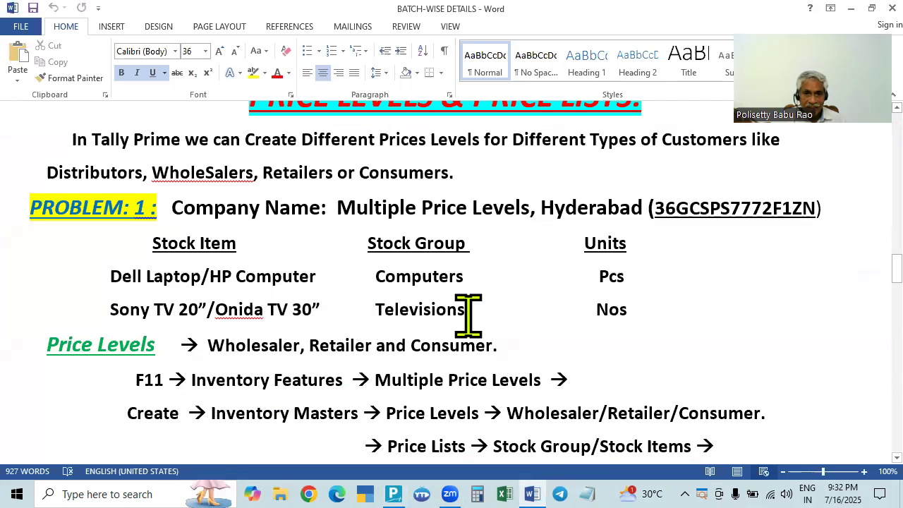
key("alt+Tab")
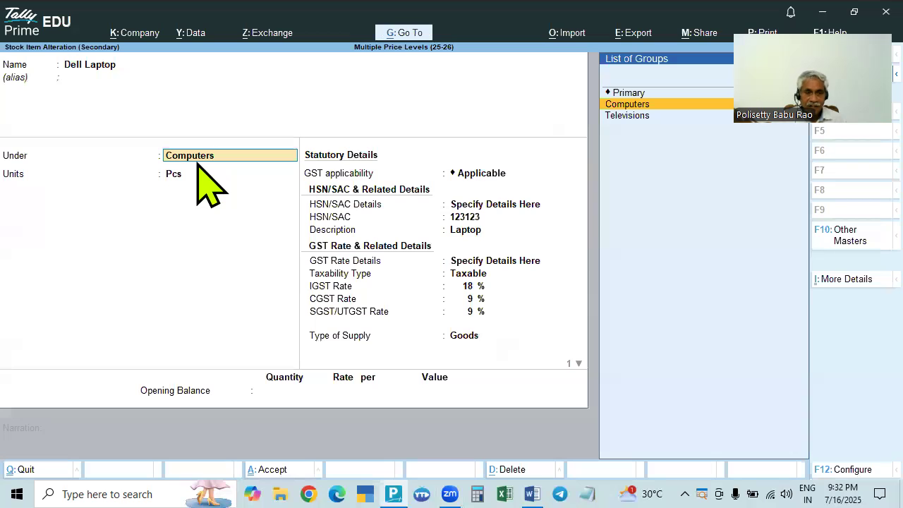
key("Return")
key("Return")
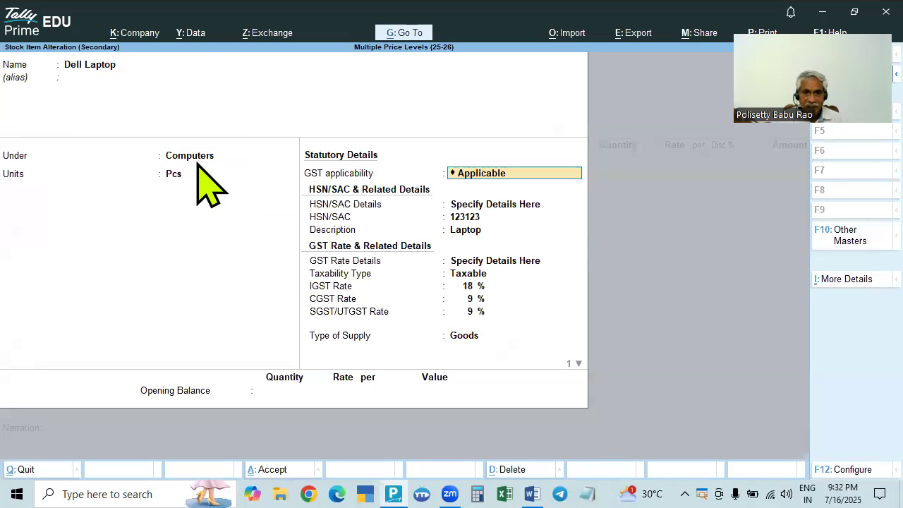
key("Return")
key("Return")
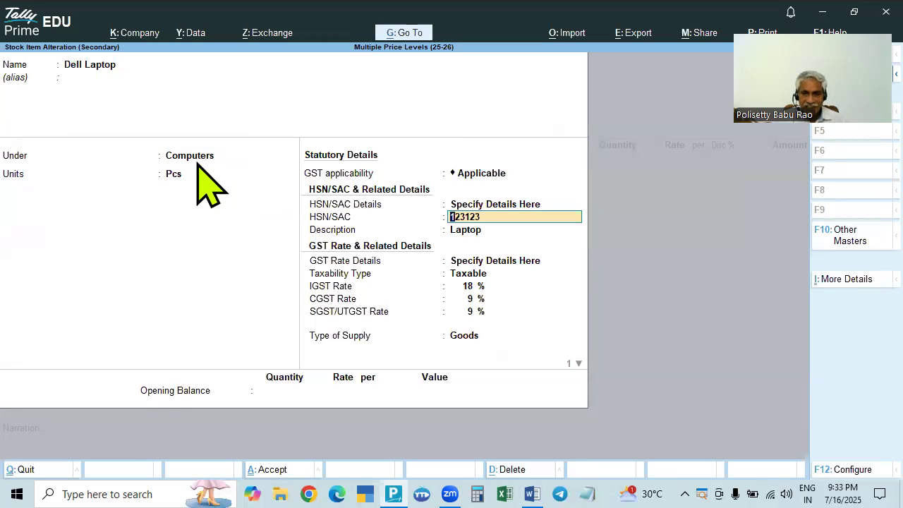
key("Return")
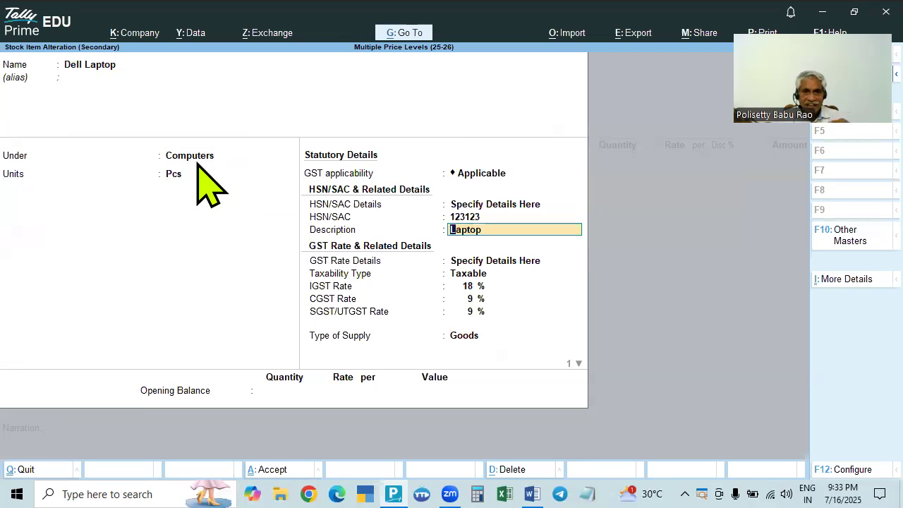
key("Return")
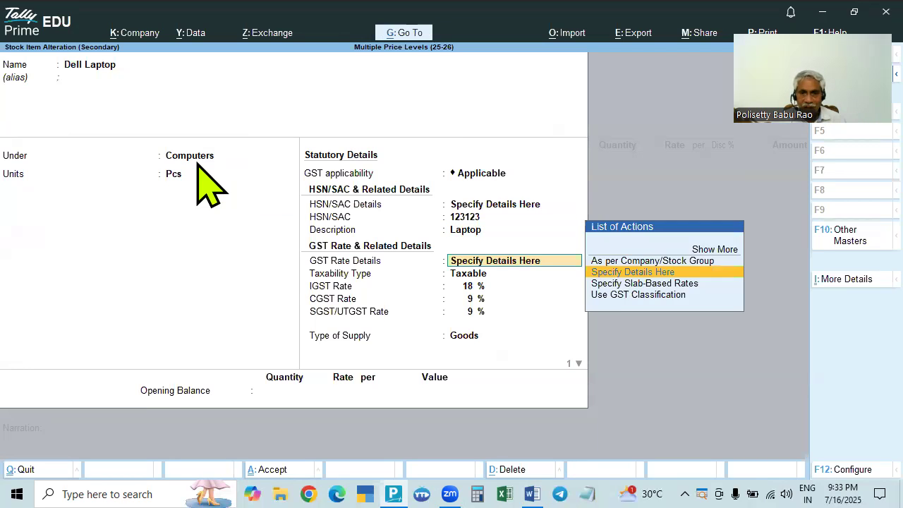
key("Return")
key("Return")
key("Return")
key("Return")
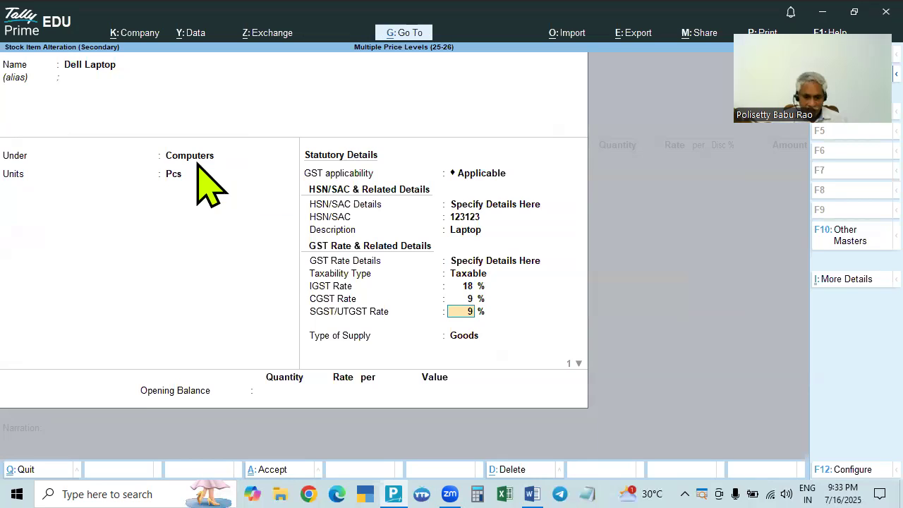
key("ctrl+a")
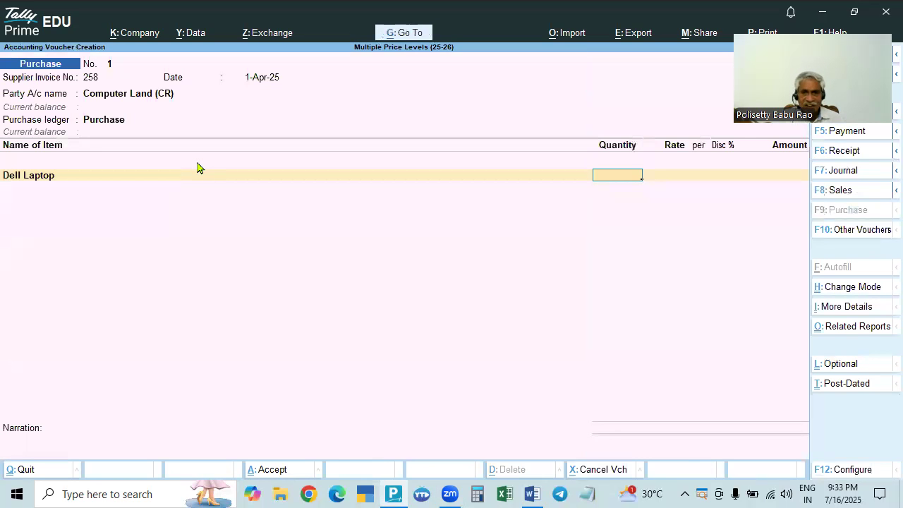
Set the Dell Laptop quantity to 15 Pcs in the purchase voucher, consulting the Word problem sheet
key("alt+Tab")
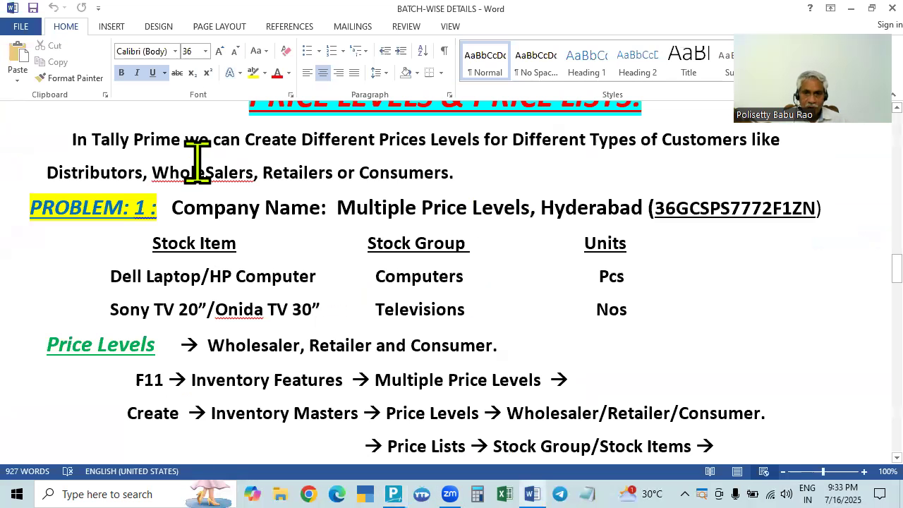
key("alt+Tab")
type("15")
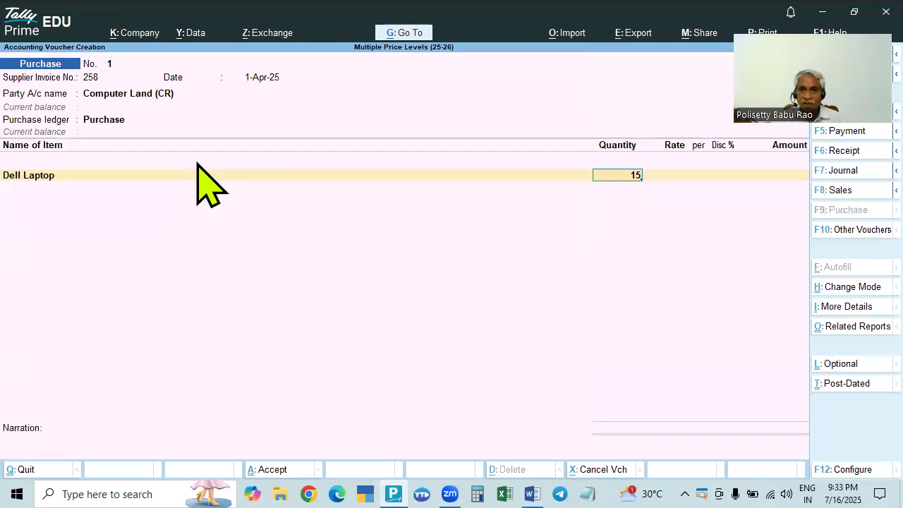
key("Return")
key("alt+Tab")
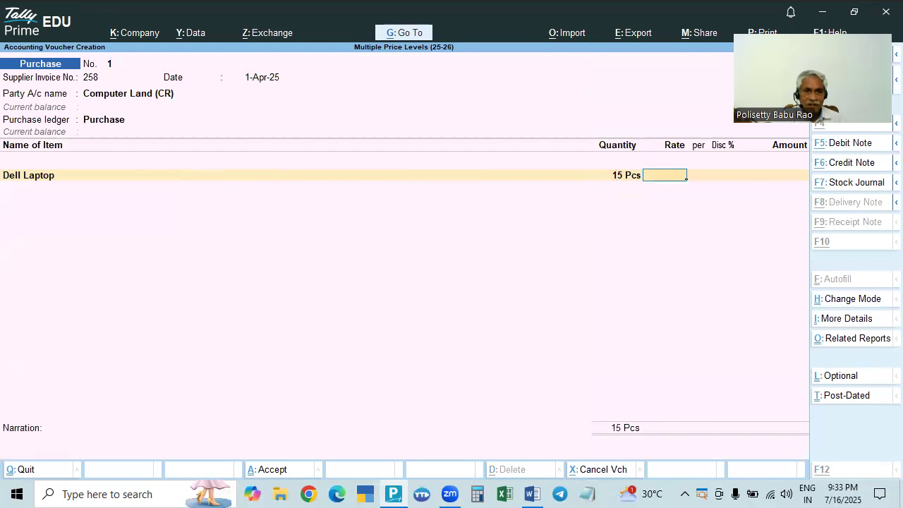
key("alt+Tab")
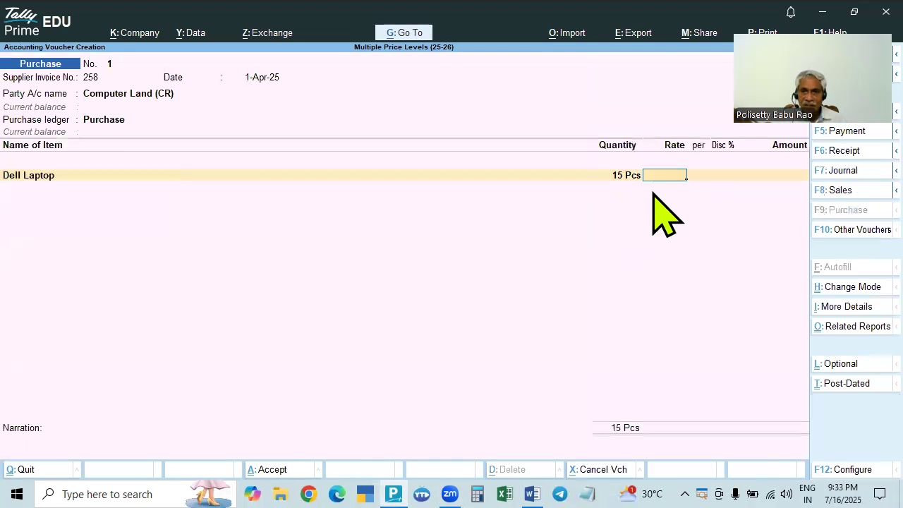
Consult the price list in the Word problem sheet, and calculate the wholesaler rate of 17000 less 5% in Calculator
key("alt+Tab")
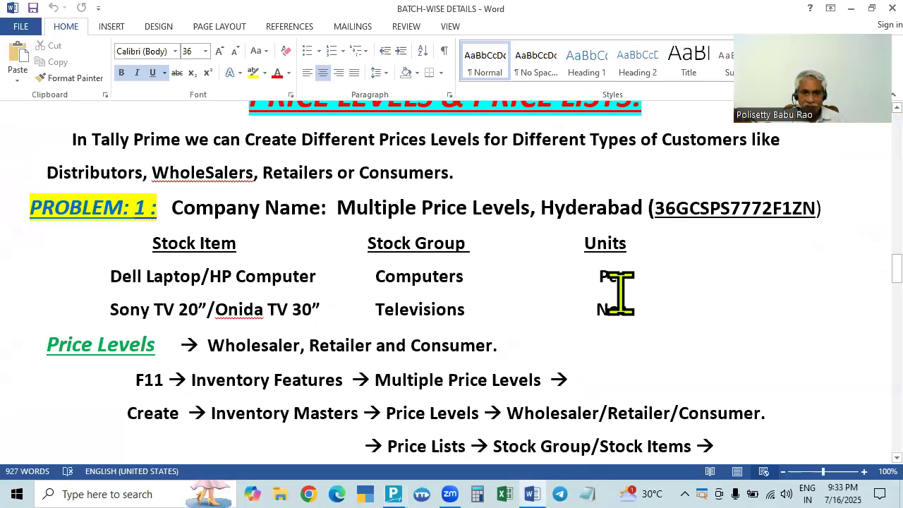
key("alt+Tab")
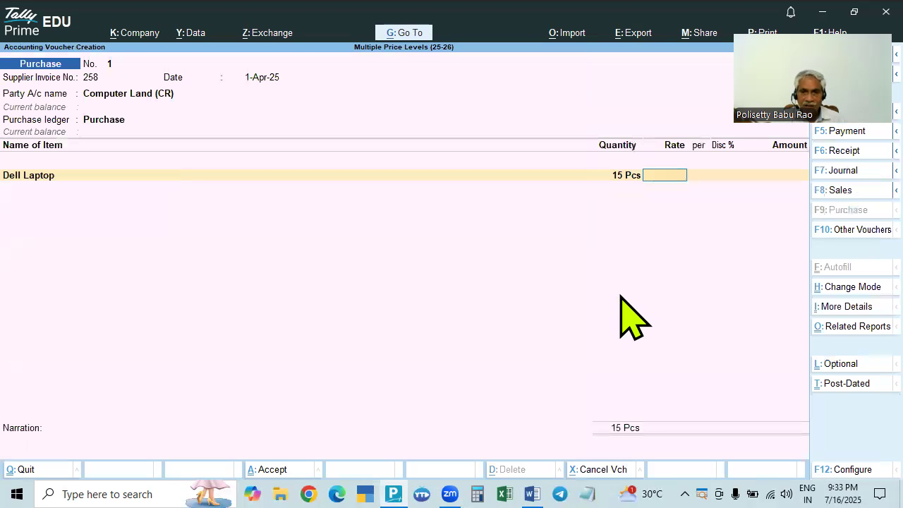
key("alt+Tab")
scroll(614, 303, "down", 5)
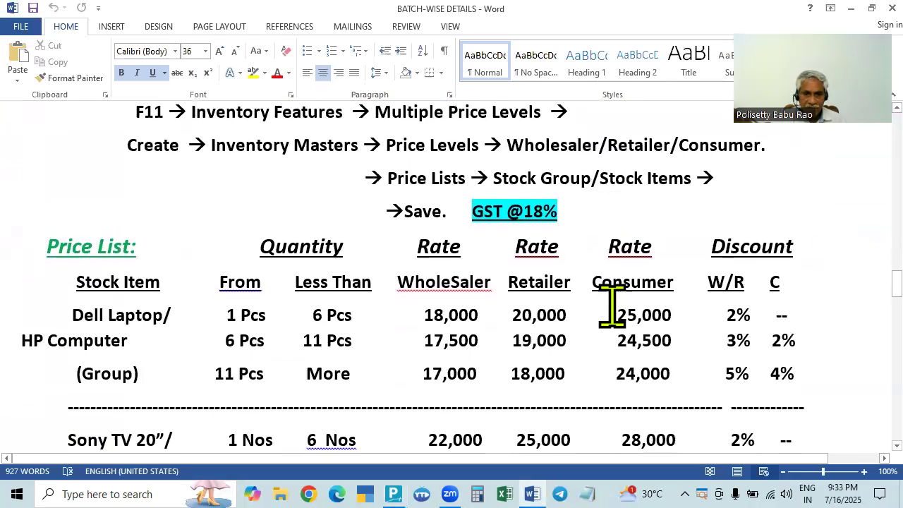
key("alt+Tab")
key("alt+Tab")
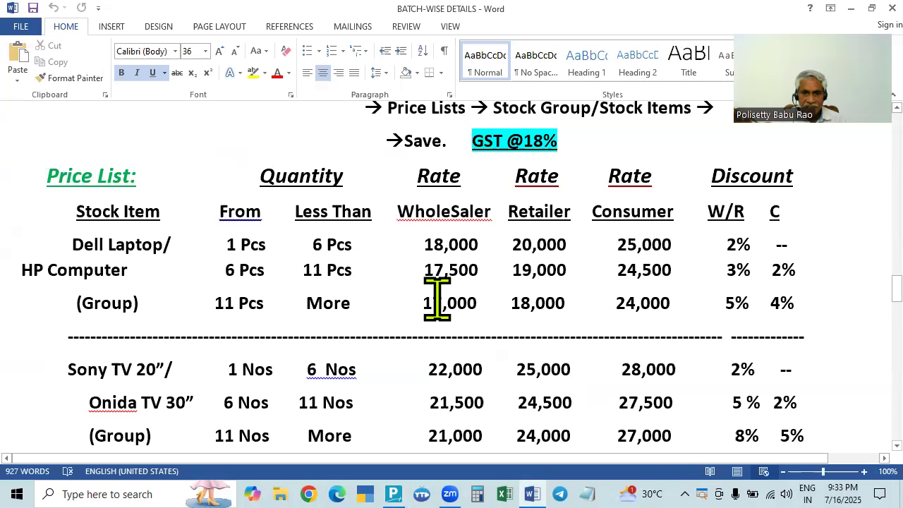
left_click(477, 494)
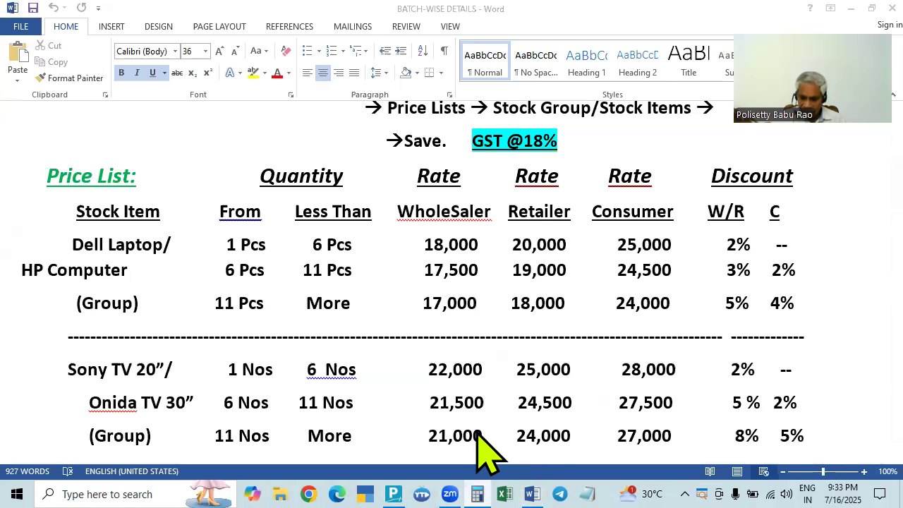
type("14")
key("Escape")
type("170000")
key("minus")
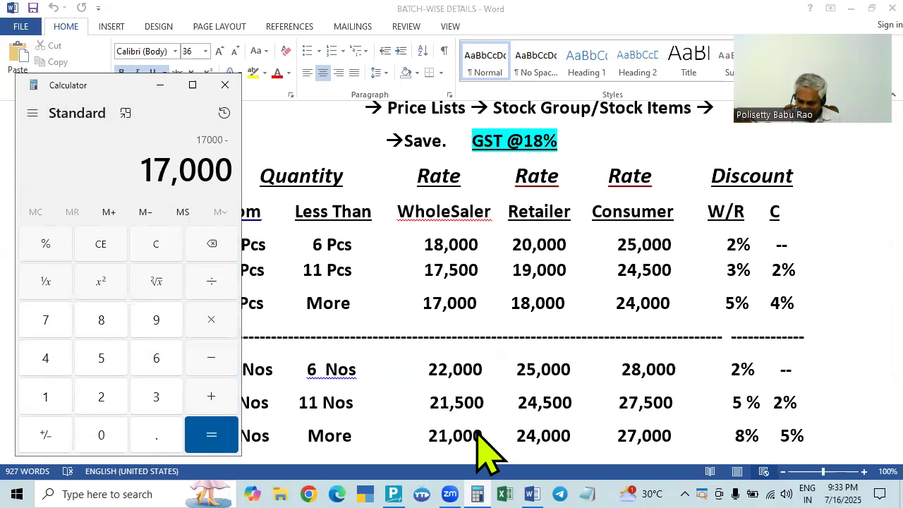
type("5")
key("percent")
key("Return")
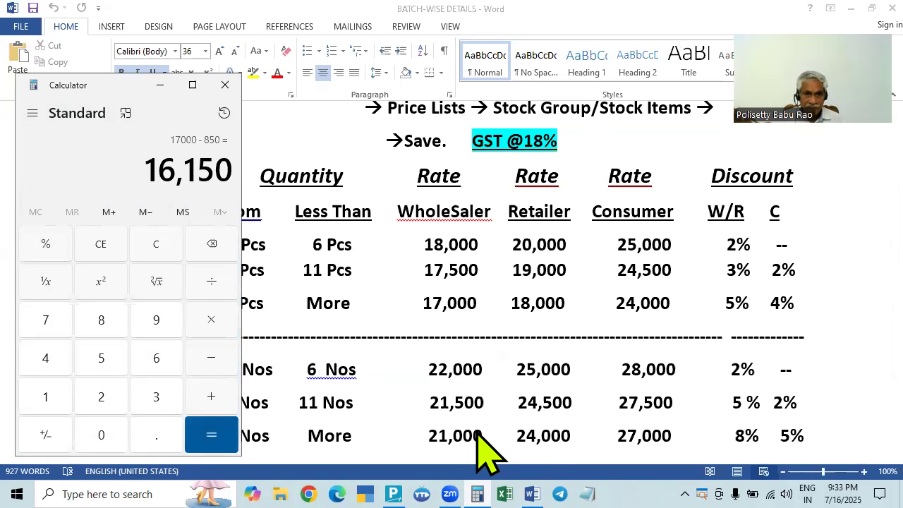
key("Escape")
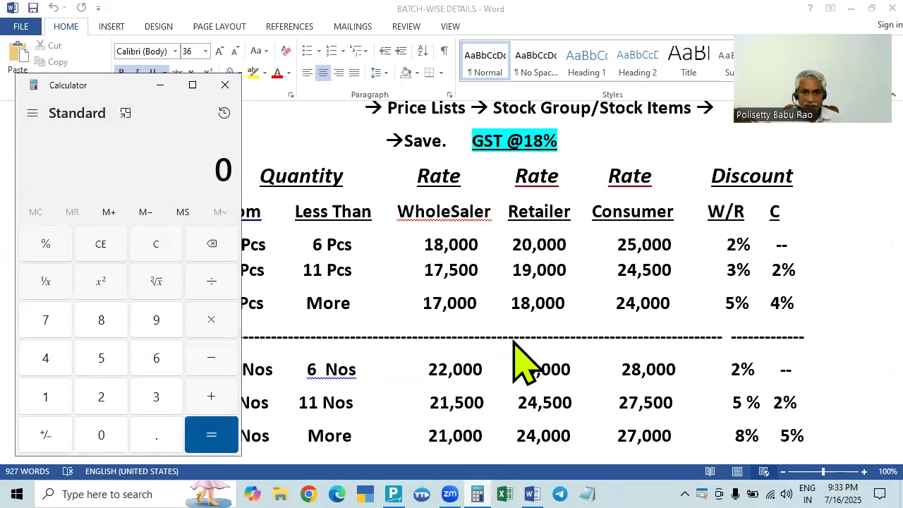
left_click(452, 312)
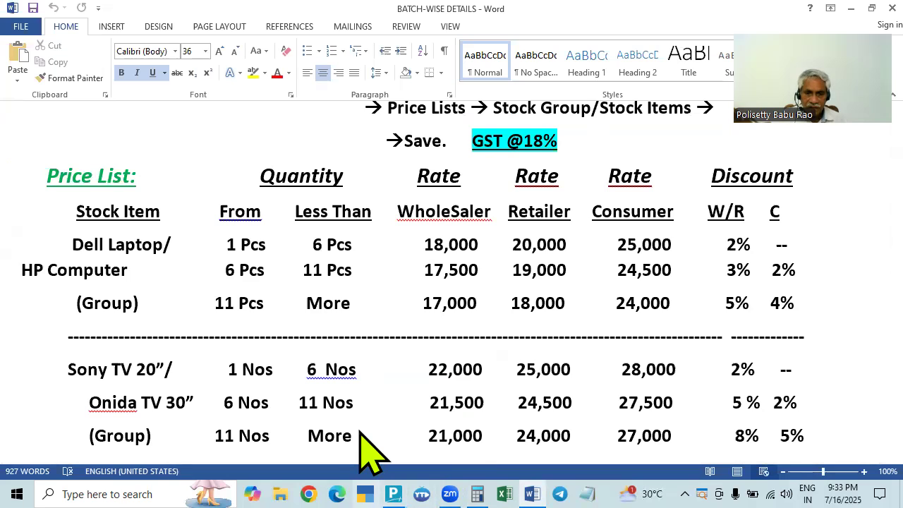
Set the Dell Laptop rate to 15,000 per Pcs in the Tally purchase voucher and accept the amount
key("alt+Tab")
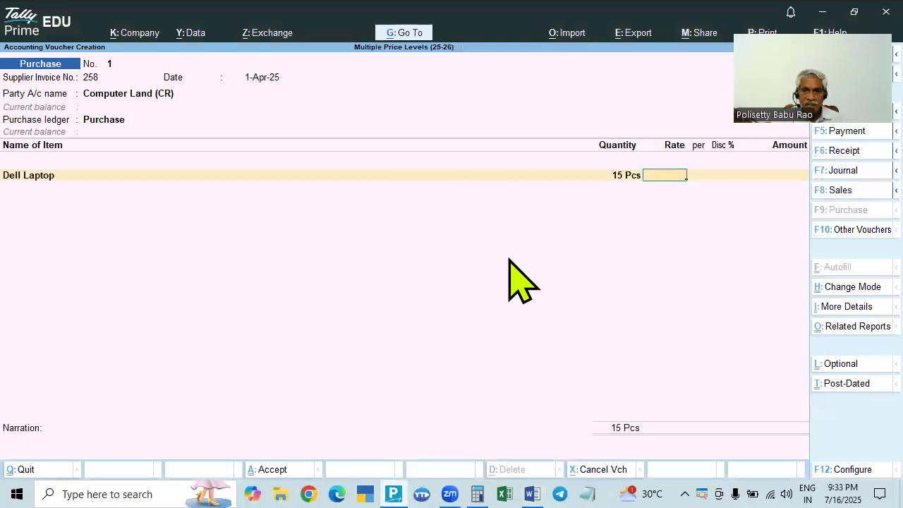
type("15000")
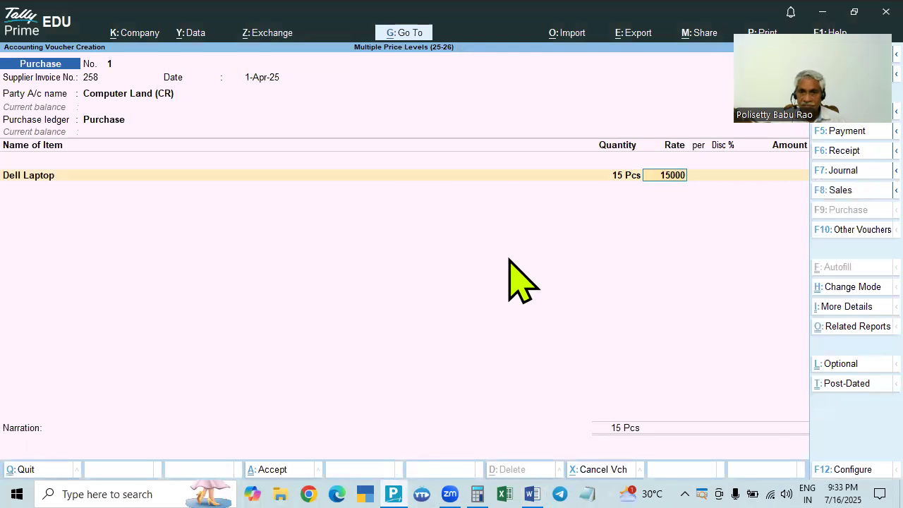
key("Return")
key("Return")
key("Return")
key("Return")
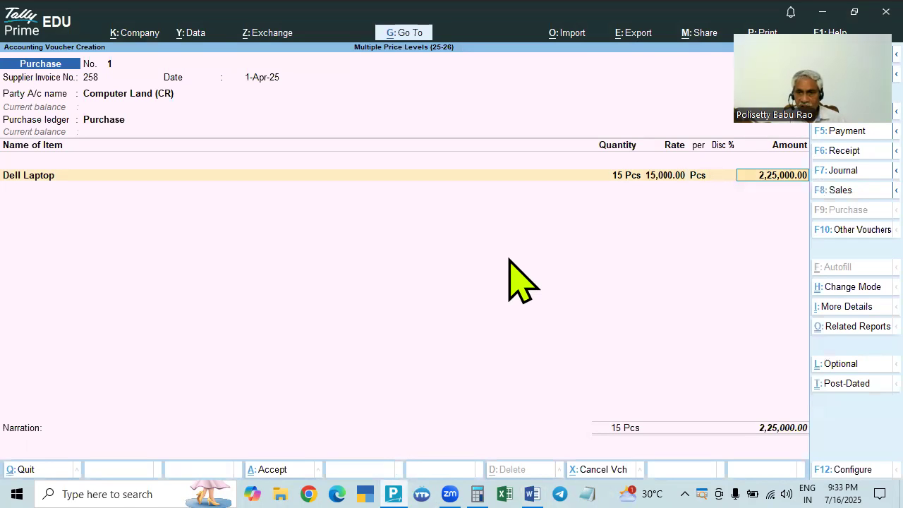
Add H P Computer as the second voucher item with a quantity of 15 Pcs
key("Down")
key("Down")
key("Down")
key("Up")
key("Return")
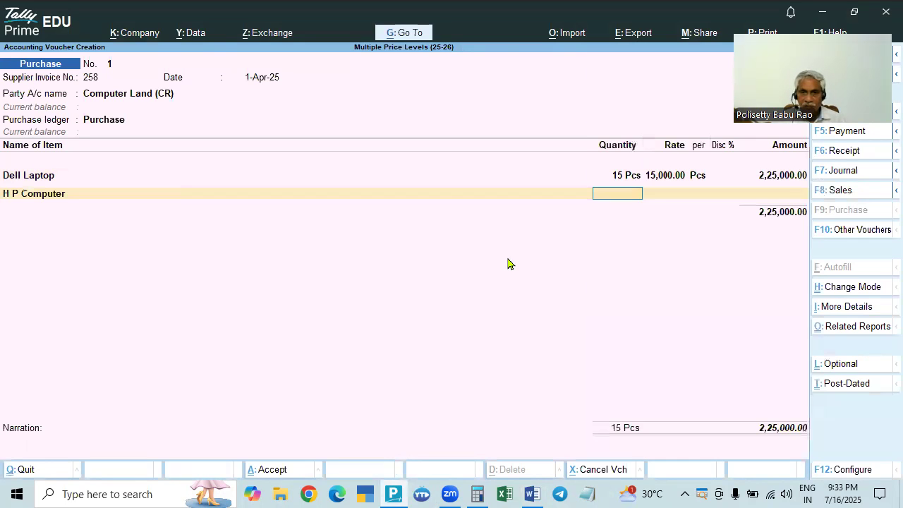
type("15")
key("Return")
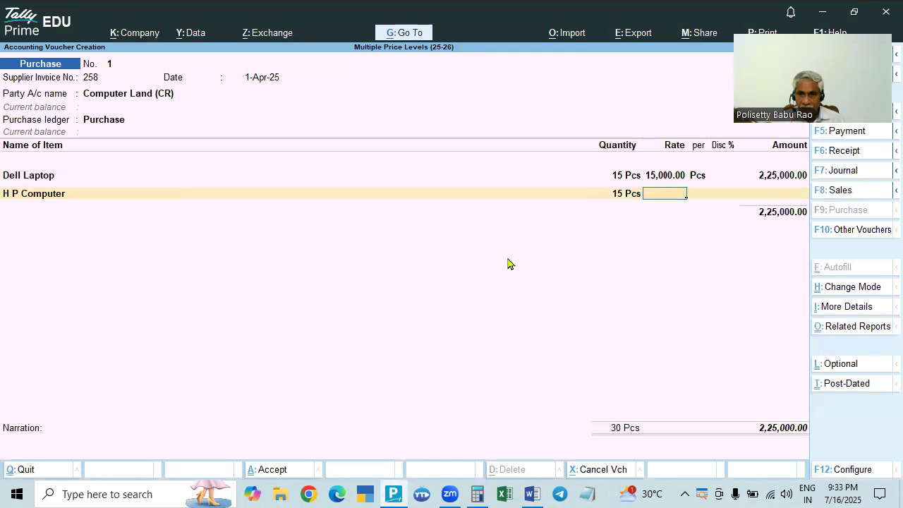
Check the price list in the Word problem sheet, and set the H P Computer rate to 15,500 per Pcs in Tally
key("alt+Tab")
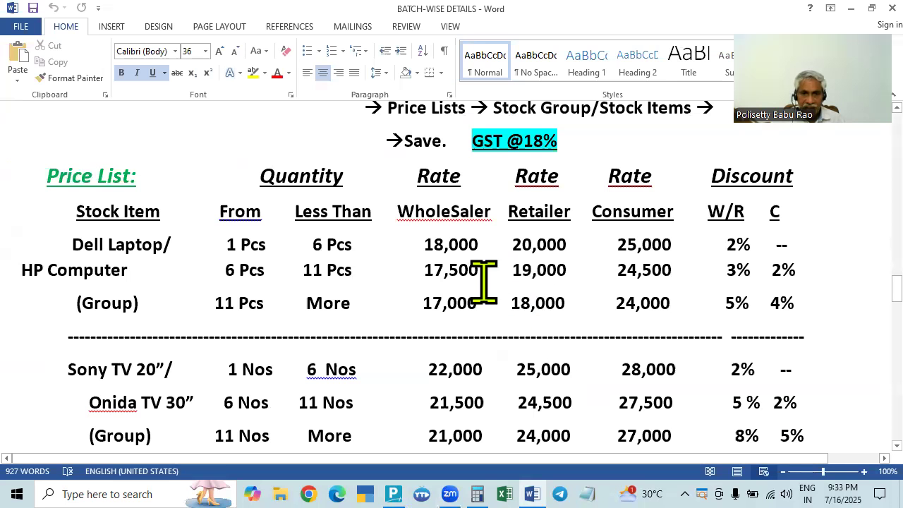
key("alt+Tab")
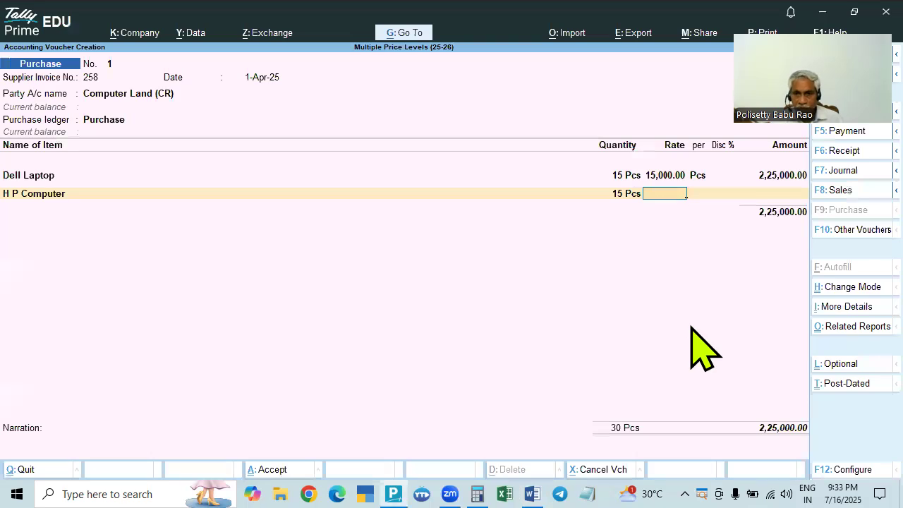
type("15500")
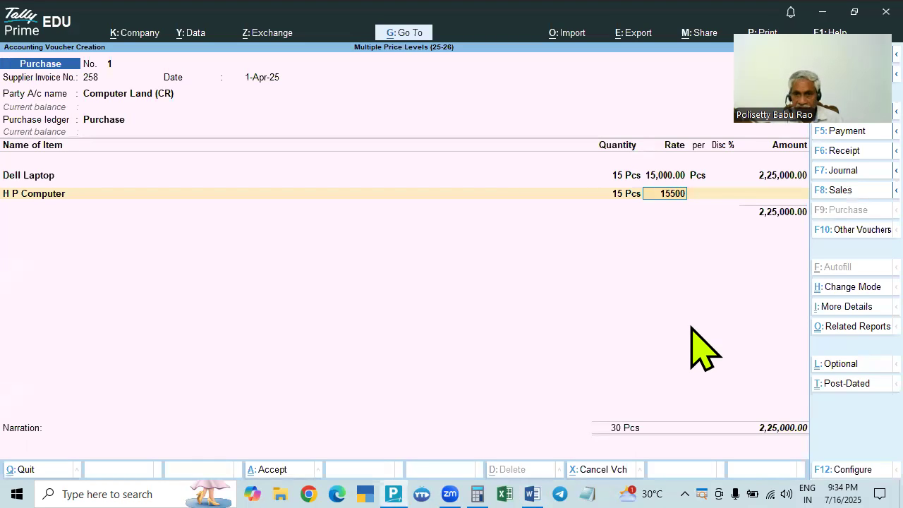
key("Return")
key("Return")
key("Return")
key("Return")
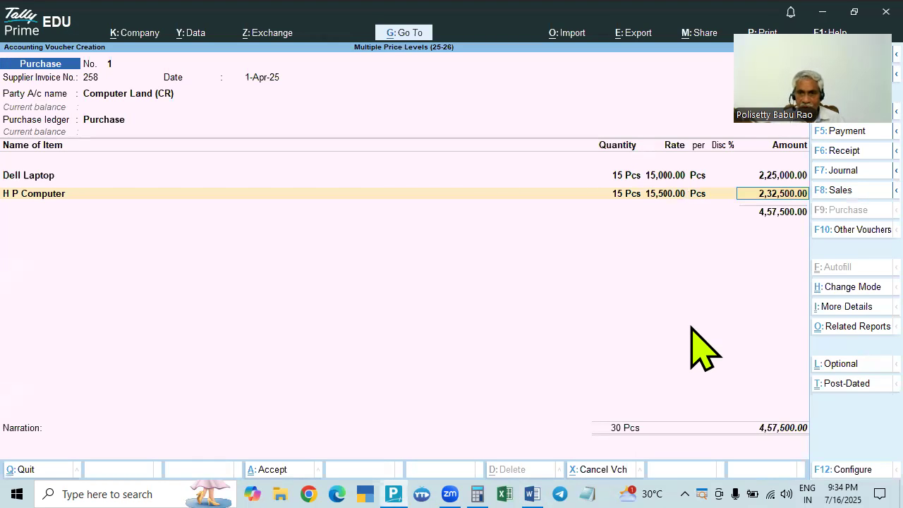
Add the CGST and SGST ledgers below the items in the purchase voucher
type("Cg")
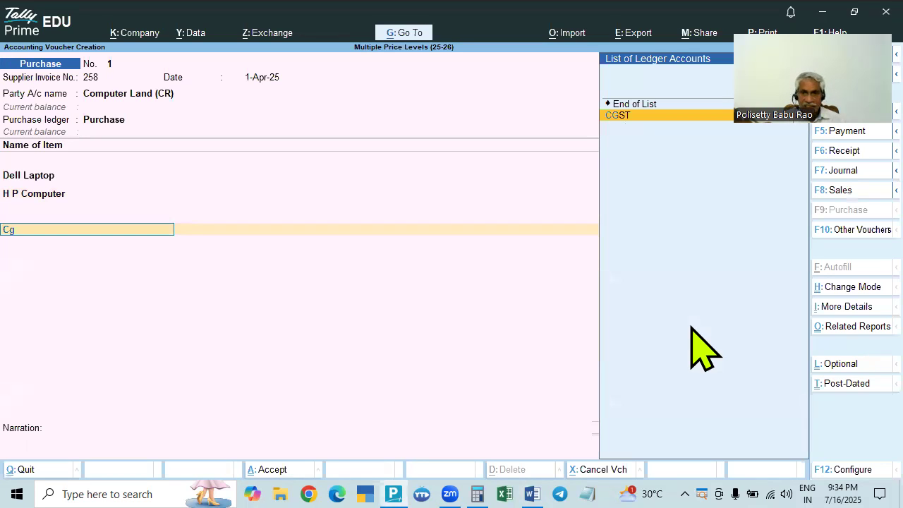
key("Return")
type("Sgst")
key("Return")
key("Return")
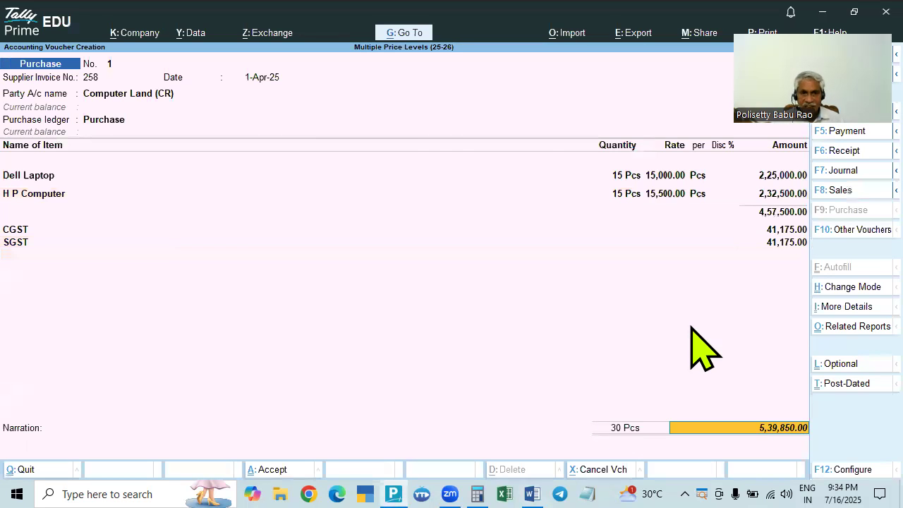
Accept the tax and voucher details with the narration left blank, and save the Computer Land (CR) purchase voucher
key("Return")
key("Return")
key("Return")
key("Return")
key("Return")
key("Return")
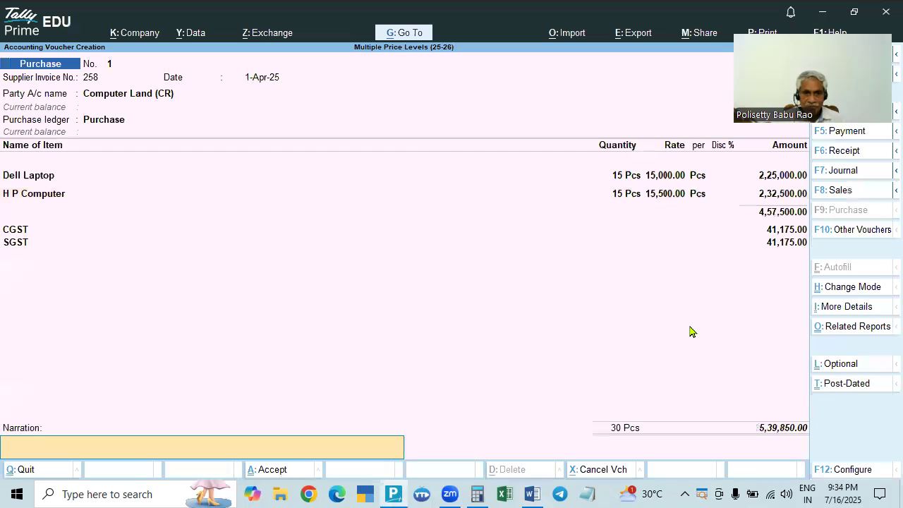
key("Return")
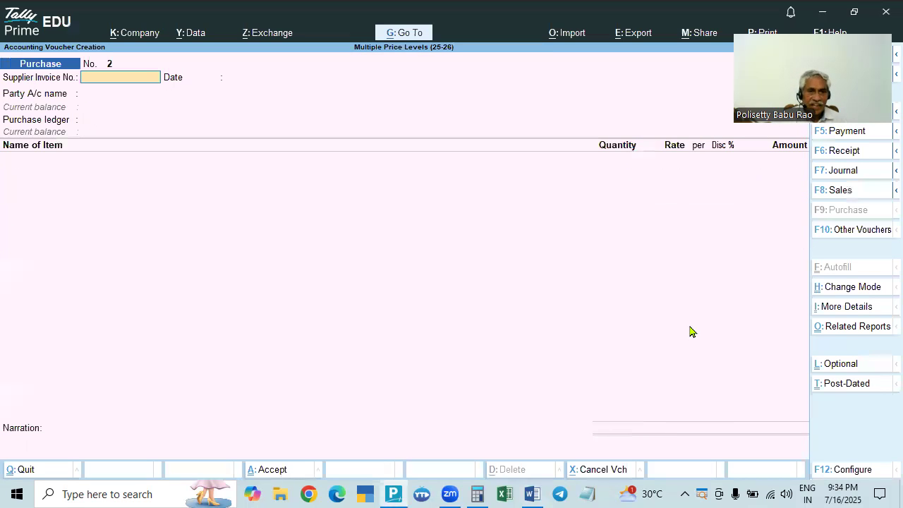
Enter supplier invoice number 558 dated 1-Apr-25 in the new purchase voucher
type("558")
key("Return")
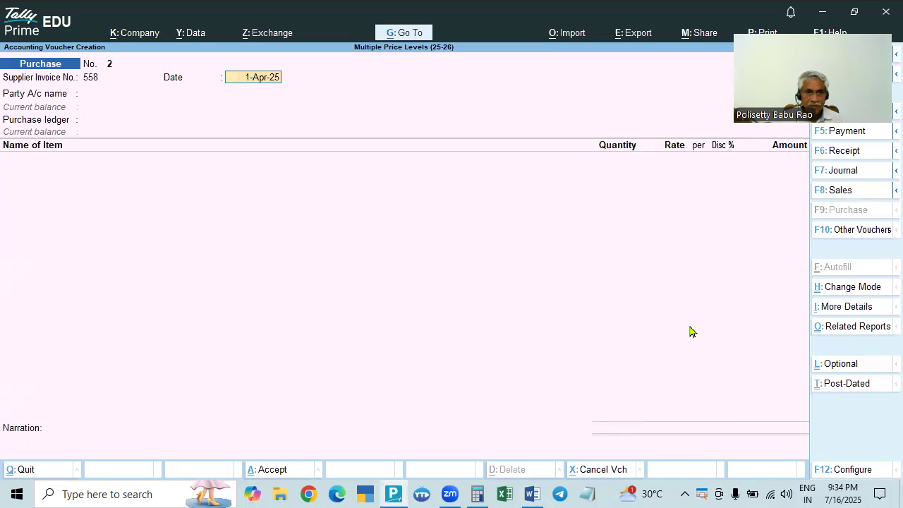
key("Return")
Set Television House (CR) as the party, accept its receipt and party details, and choose Purchase as the purchase ledger
key("alt+Tab")
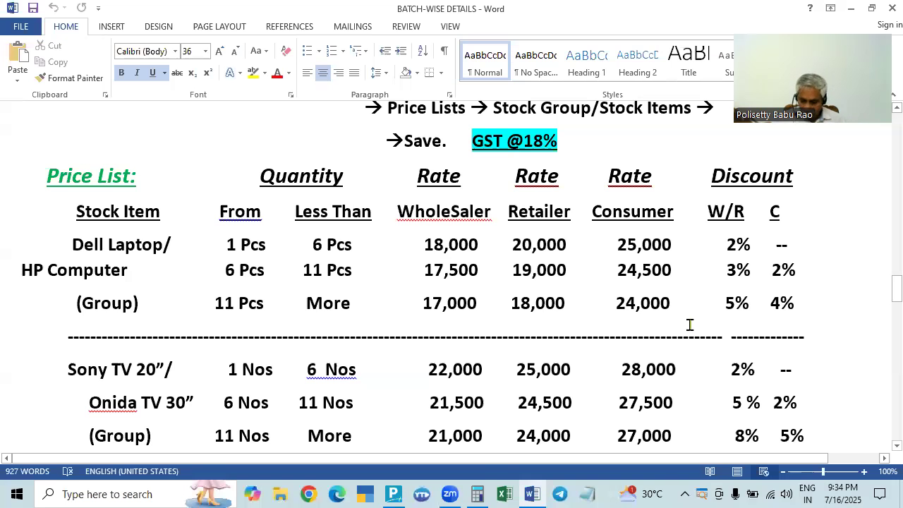
key("alt+Tab")
key("Down")
key("Down")
key("Down")
key("Down")
key("Down")
key("Down")
key("Return")
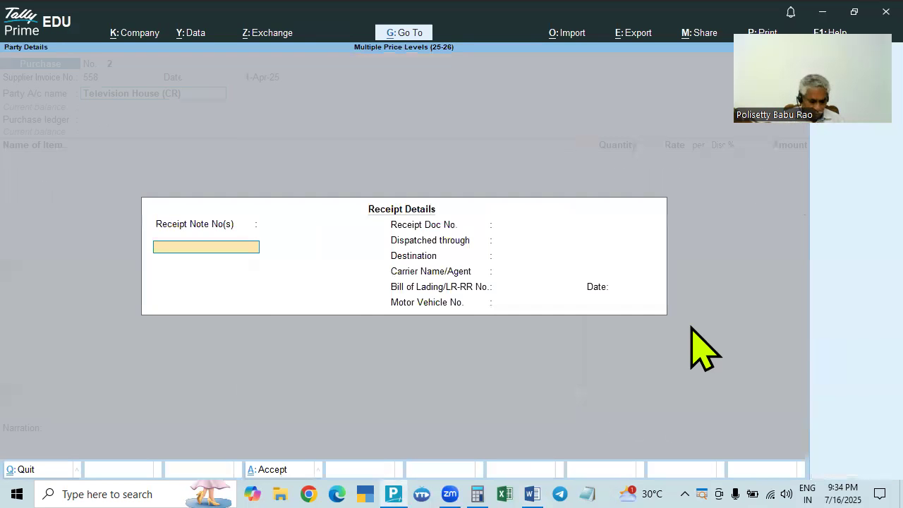
key("Return")
key("ctrl+a")
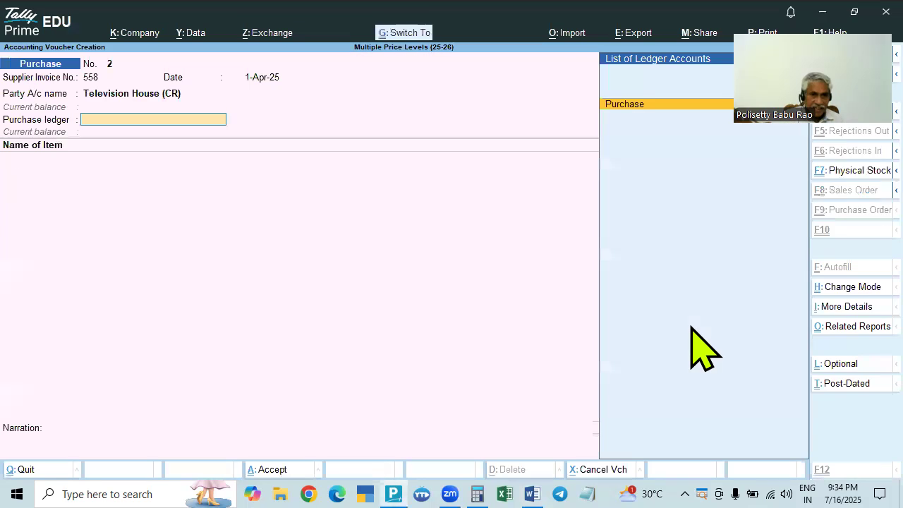
key("Return")
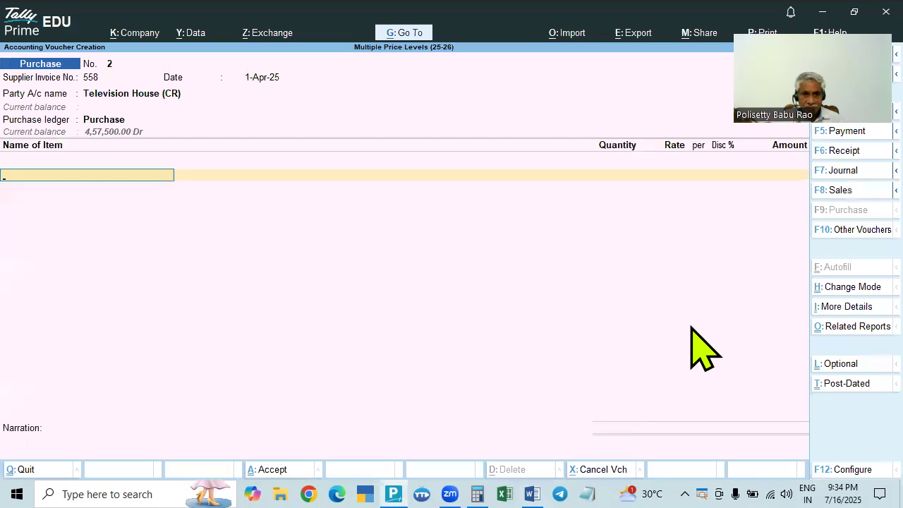
Check the television items in the Word price list, and add Sony TV 20" with its quantity to the Tally voucher
key("alt+Tab")
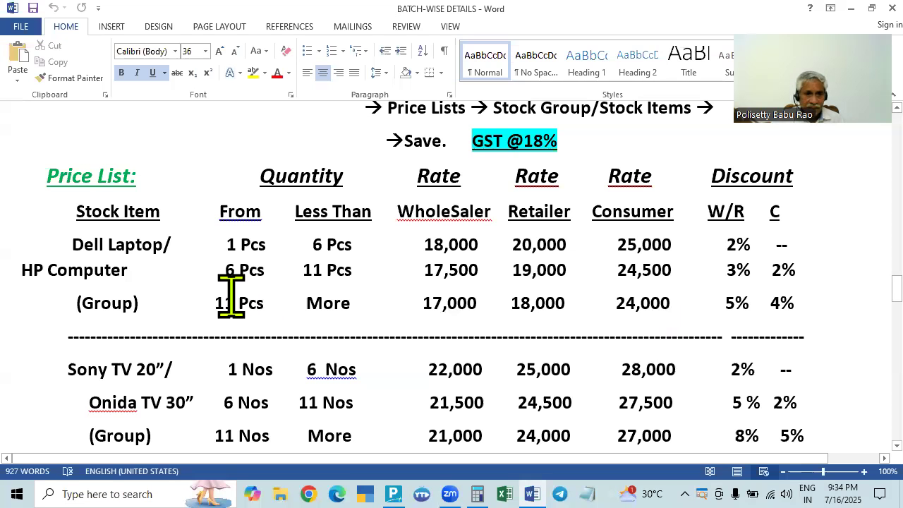
scroll(200, 359, "down", 1)
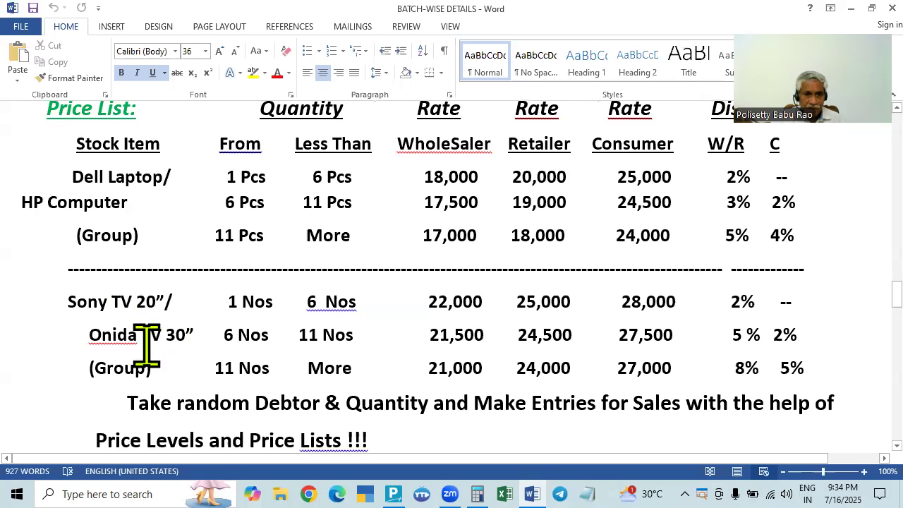
key("alt+Tab")
type("S")
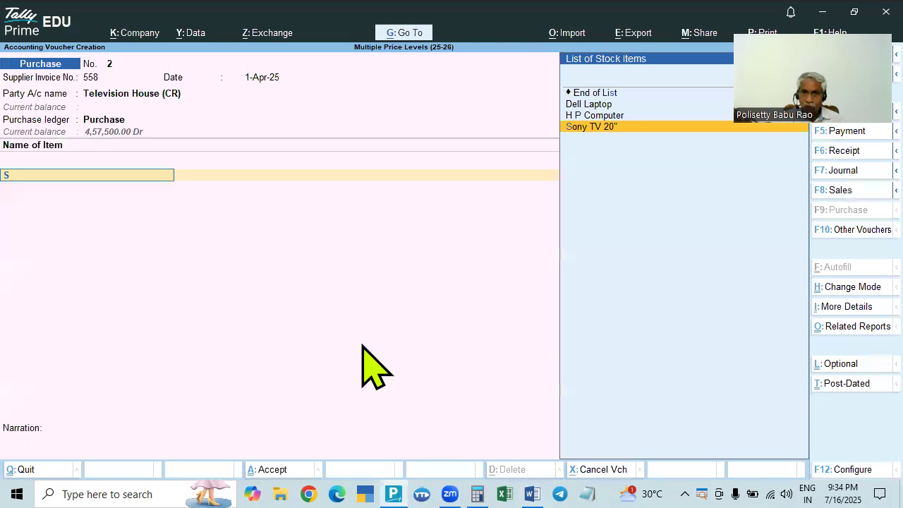
key("Return")
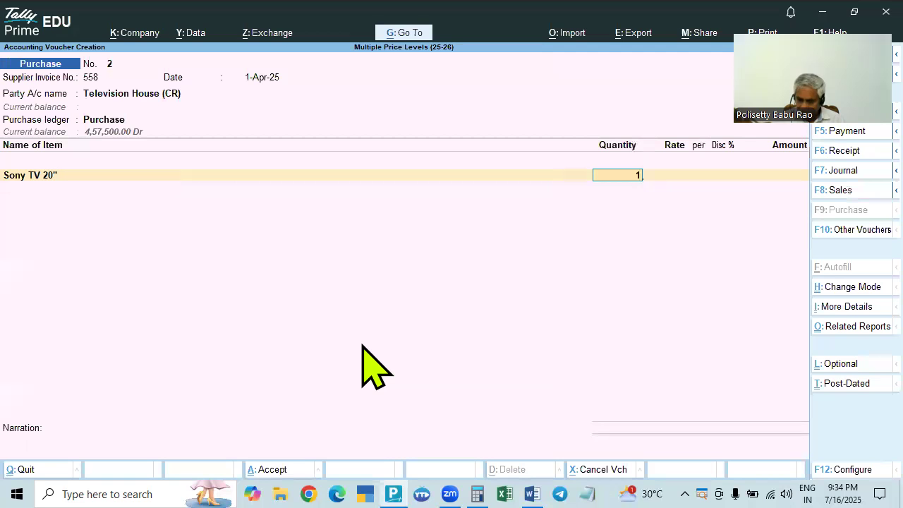
key("Return")
Consult the Word price list for Sony TV 20", and calculate the wholesaler rate of 21000 less 8% in Calculator
key("alt+Tab")
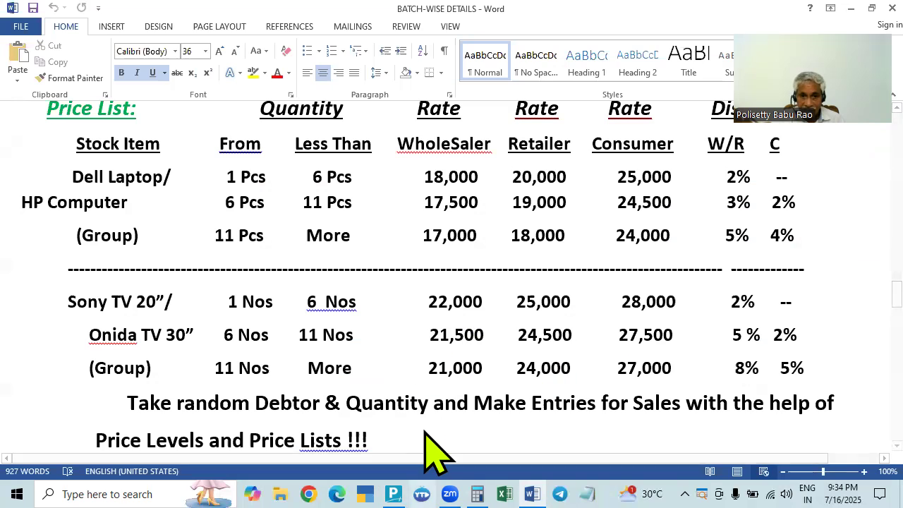
left_click(476, 493)
type("21000-")
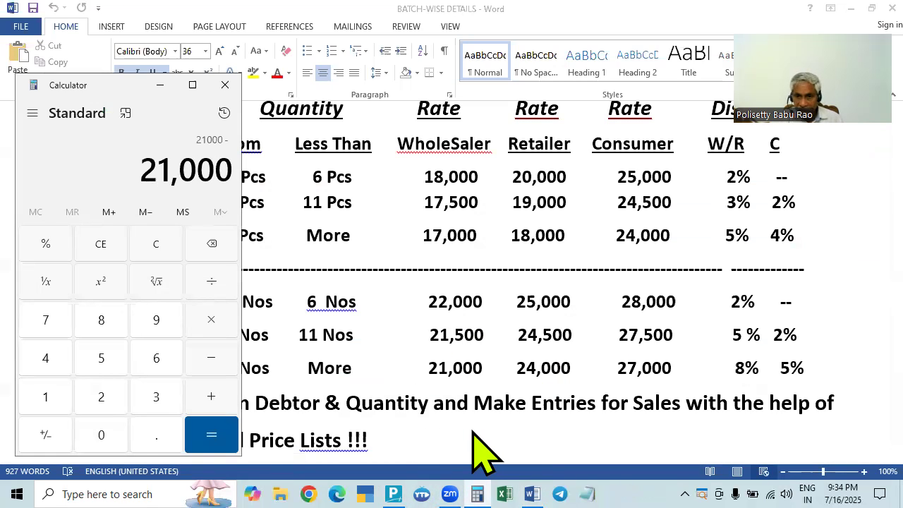
type("8")
type("680")
key("Return")
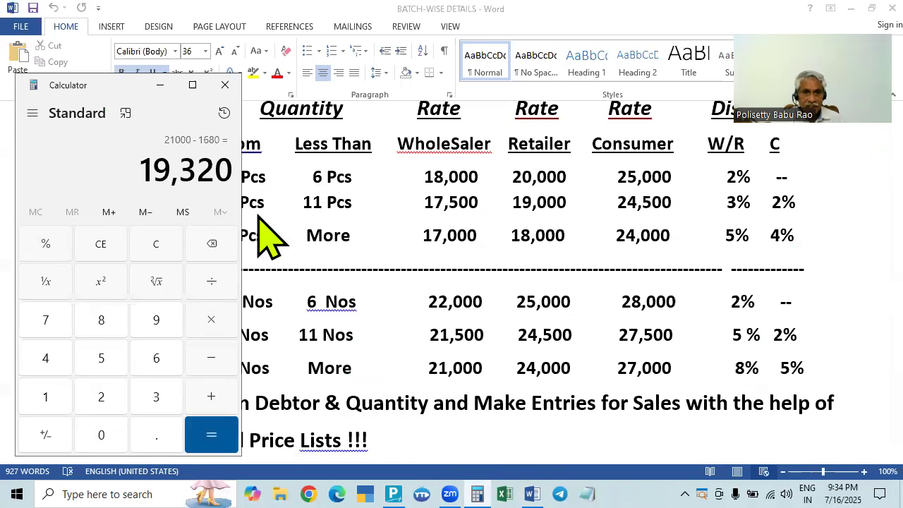
left_click(225, 86)
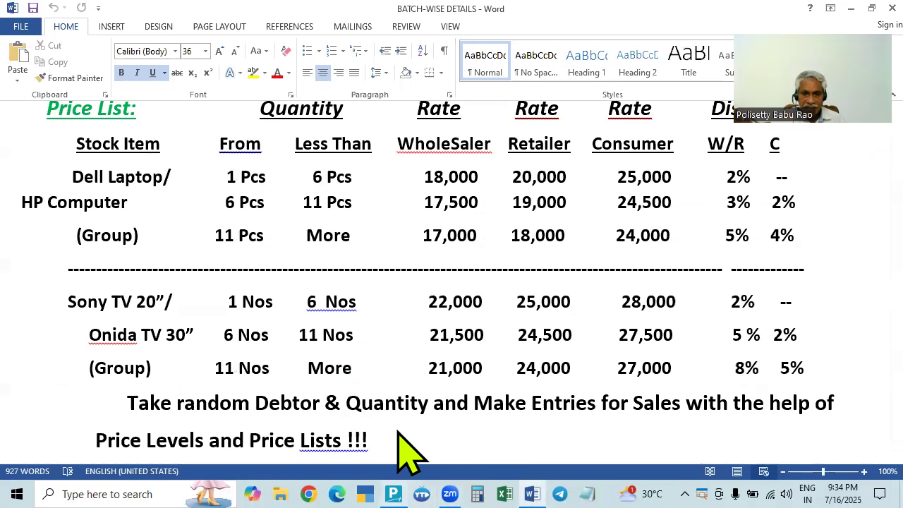
Return to the Tally purchase voucher and set the rate of Sony TV 20" to 18,000 per Nos
key("alt+Tab")
type("18,000")
key("Return")
key("Return")
key("Return")
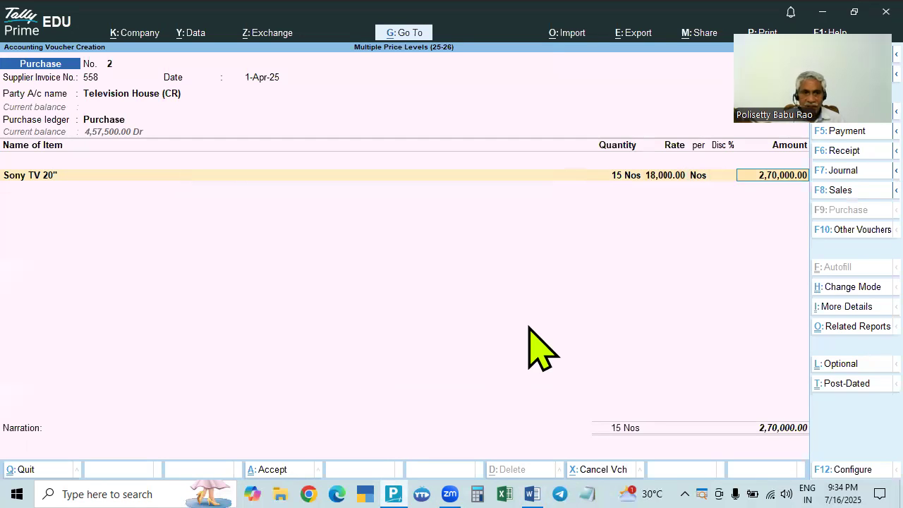
key("Return")
Add Onida TV 30' to the purchase voucher with quantity 15 Nos at a rate of 18500
key("Down")
key("Down")
key("Down")
key("Return")
key("Return")
type("18500")
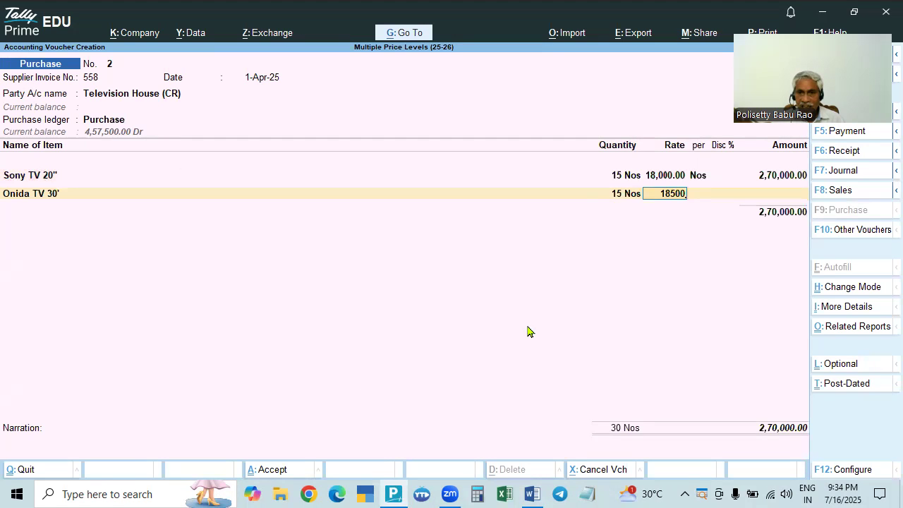
key("Return")
key("Return")
key("Return")
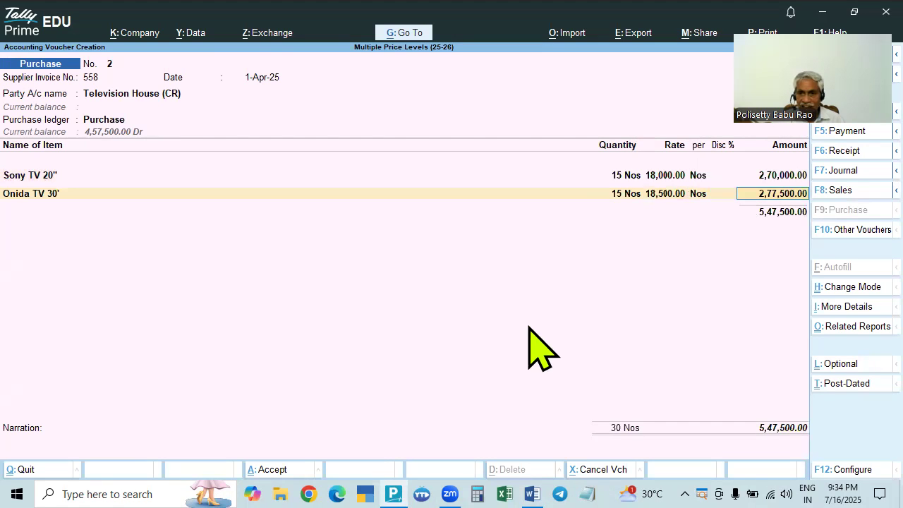
key("Return")
Add the CGST and SGST tax ledgers below the television items in the purchase voucher
type("CGST")
key("Return")
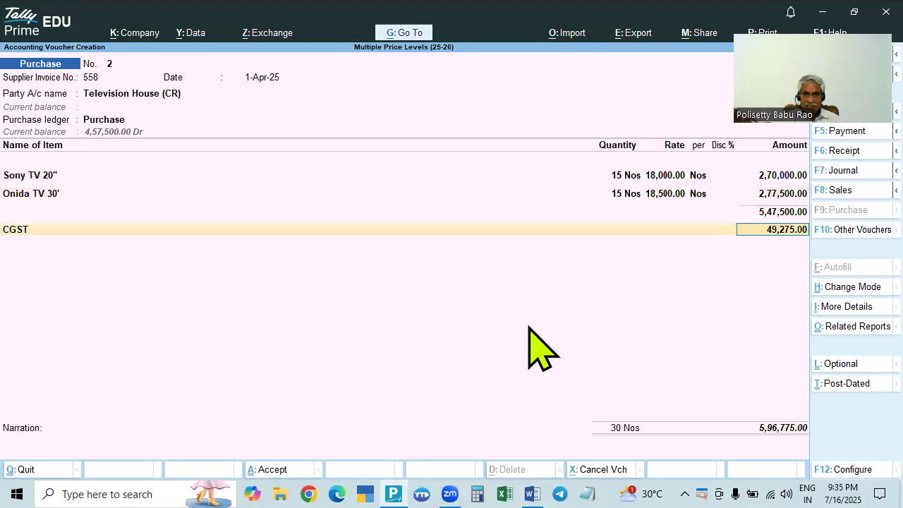
key("Return")
type("Sg")
key("Return")
key("Return")
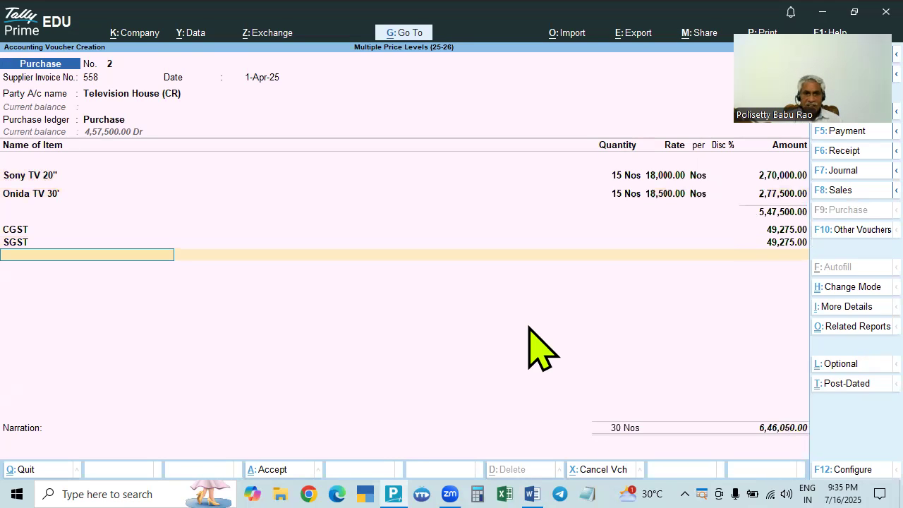
Review the party details of Television House (CR) in the purchase voucher
left_click(148, 99)
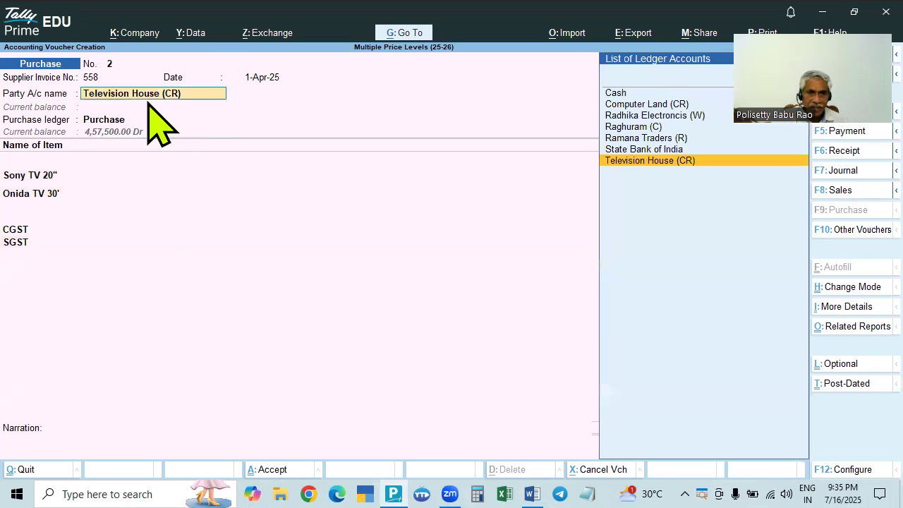
key("Return")
key("ctrl+a")
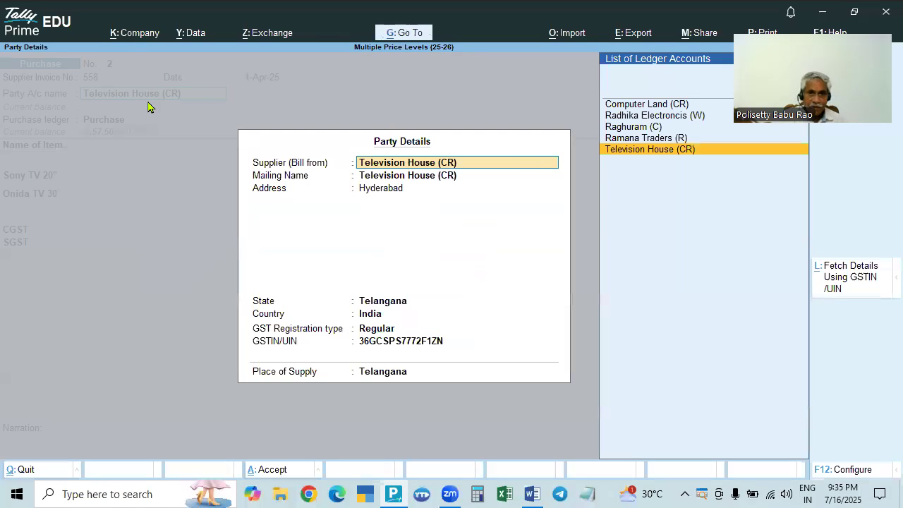
key("ctrl+a")
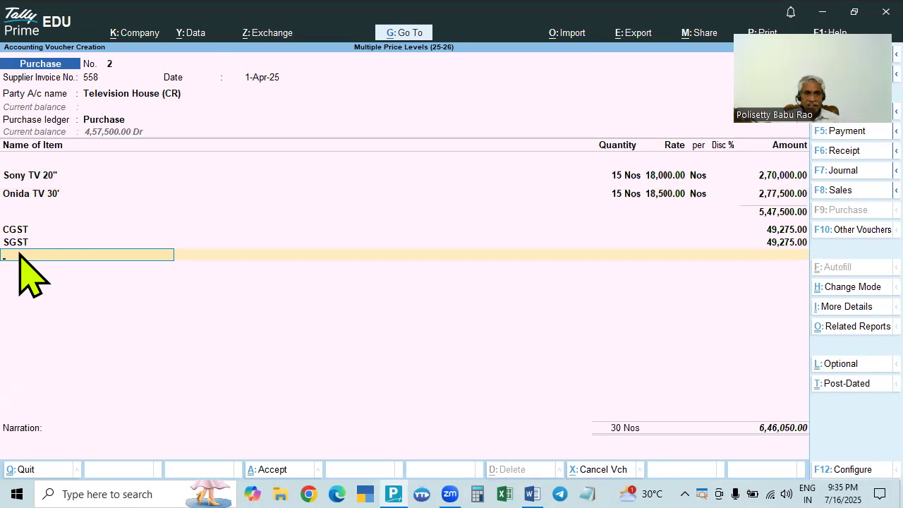
Save the Television House (CR) purchase voucher without a narration and leave voucher entry
key("Return")
key("Return")
key("Return")
key("Return")
key("Return")
key("Return")
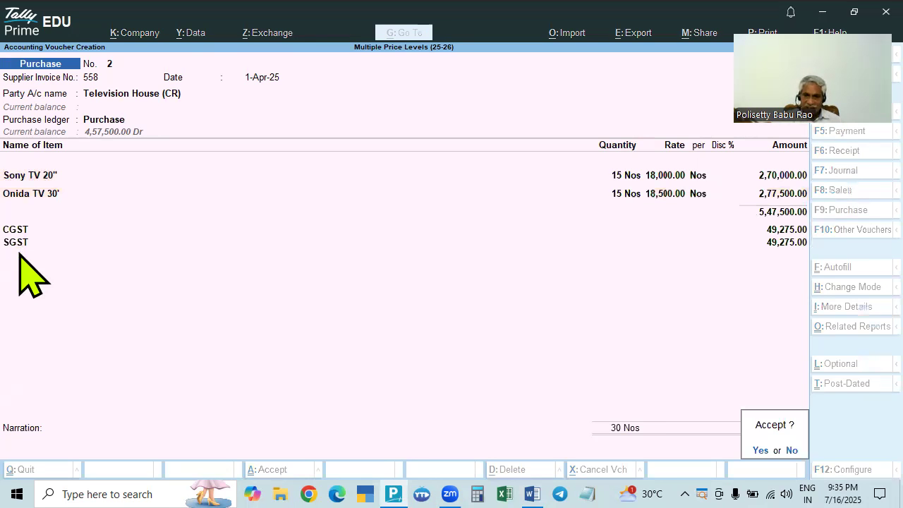
key("Return")
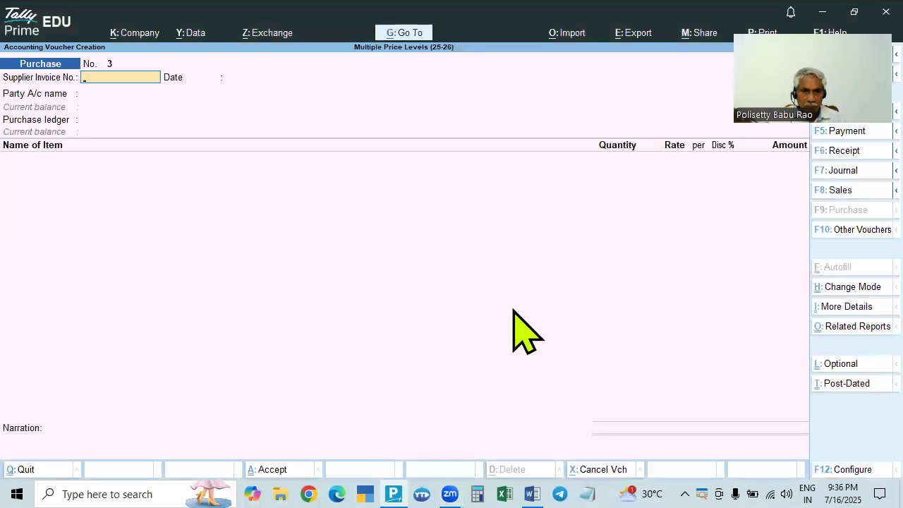
key("Escape")
key("y")
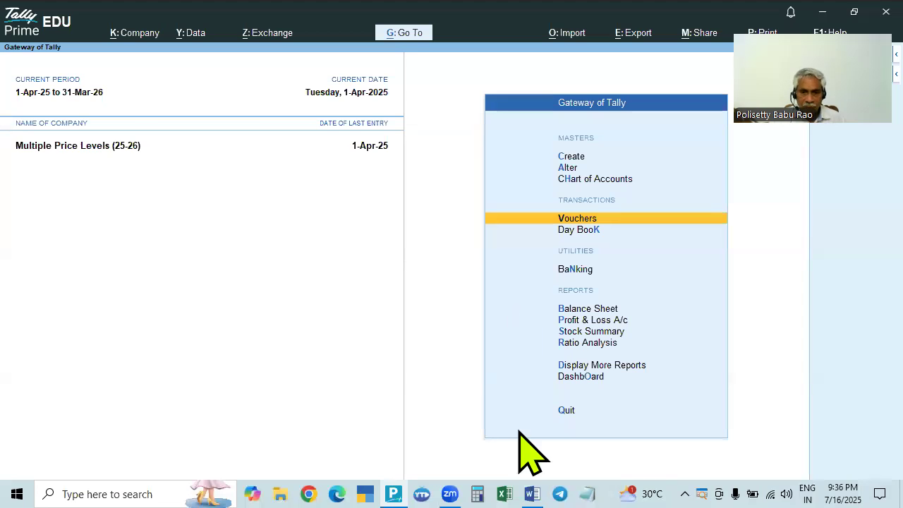
Consult the Word notes on creating price levels and price lists, and return to Tally
left_click(531, 493)
scroll(278, 352, "up", 5)
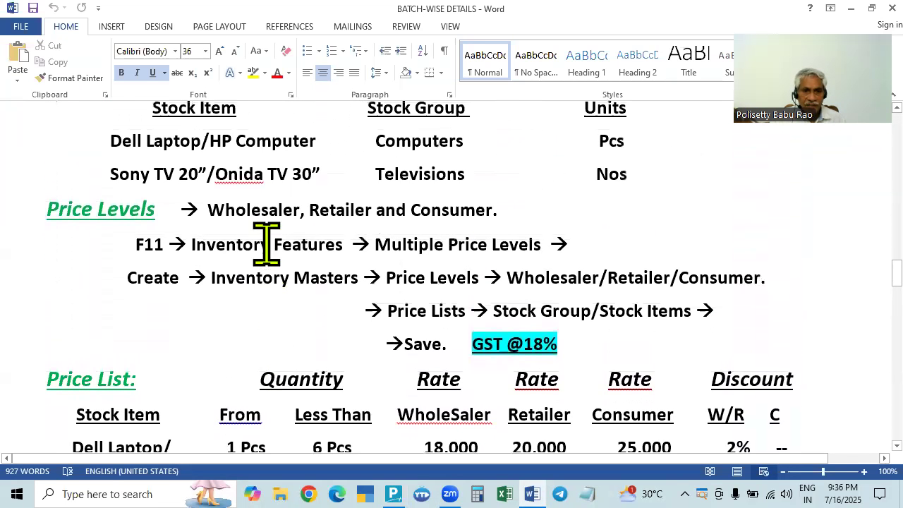
key("alt+Tab")
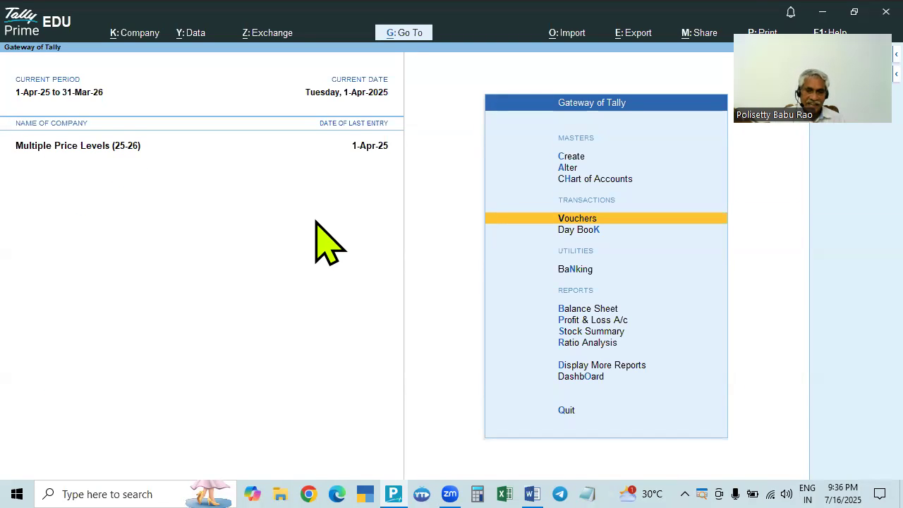
key("alt+Tab")
scroll(428, 242, "down", 1)
scroll(409, 256, "up", 1)
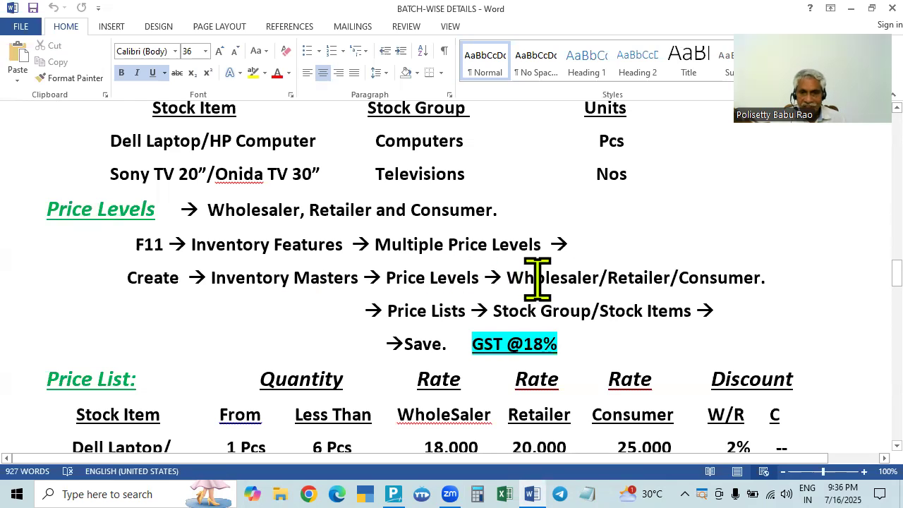
key("alt+Tab")
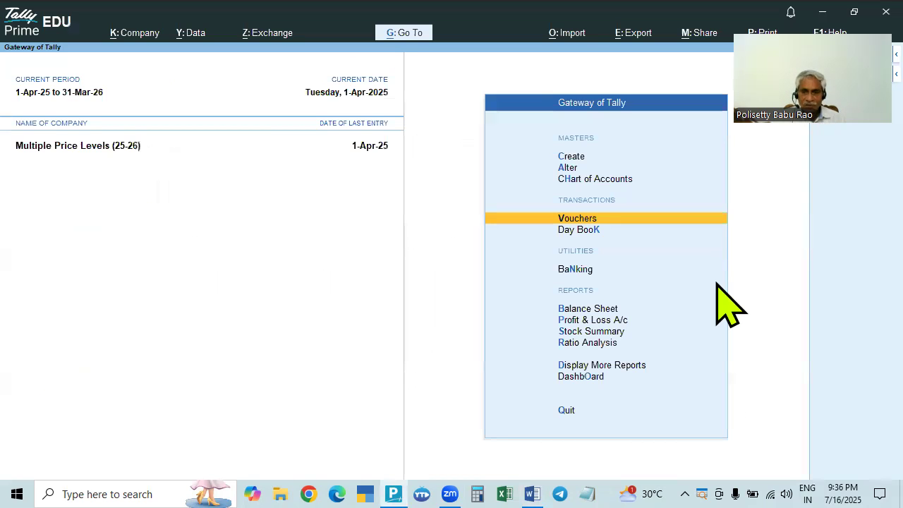
Create the company price levels Wholesaler, Retailer and Consumer in the inventory masters and save them
key("Up")
key("Up")
key("Up")
key("Return")
key("Escape")
key("Return")
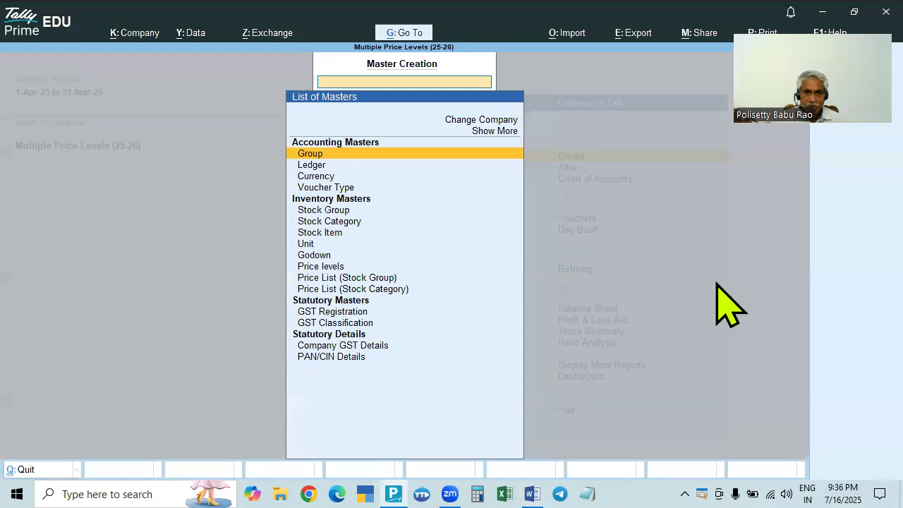
key("Down")
key("Down")
key("Down")
key("Down")
key("Down")
key("Down")
key("Down")
key("Down")
key("Down")
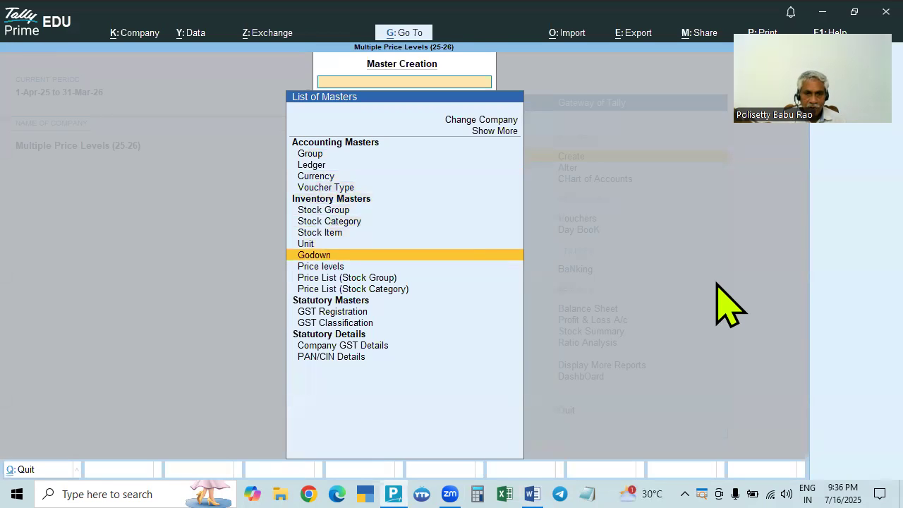
key("Return")
type("Wholesaler")
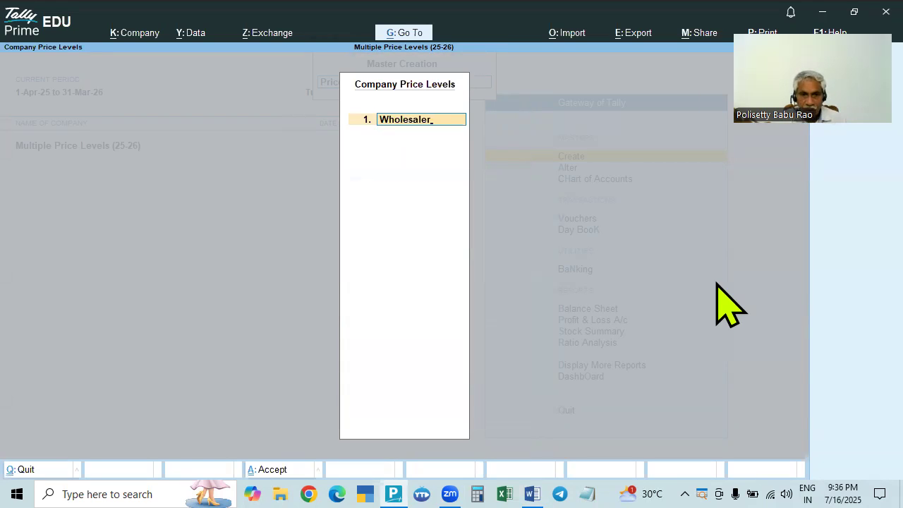
key("Return")
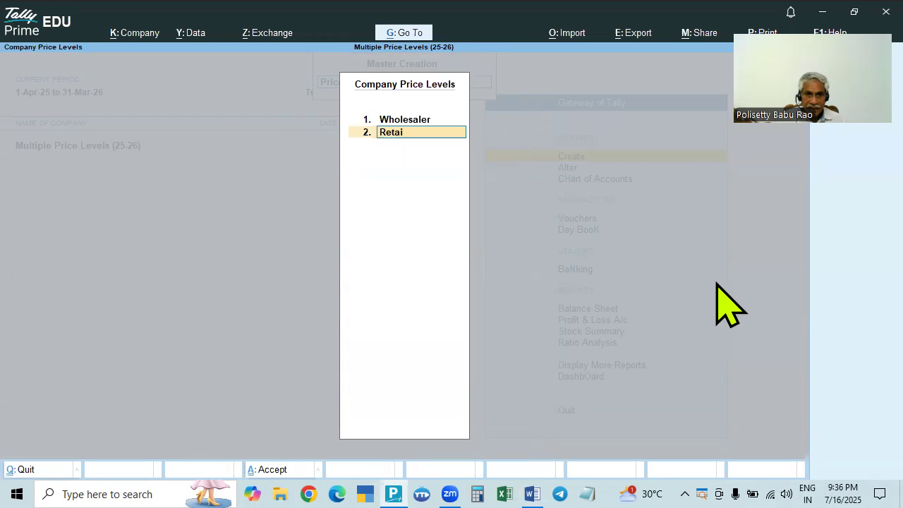
type("Retailer")
key("Return")
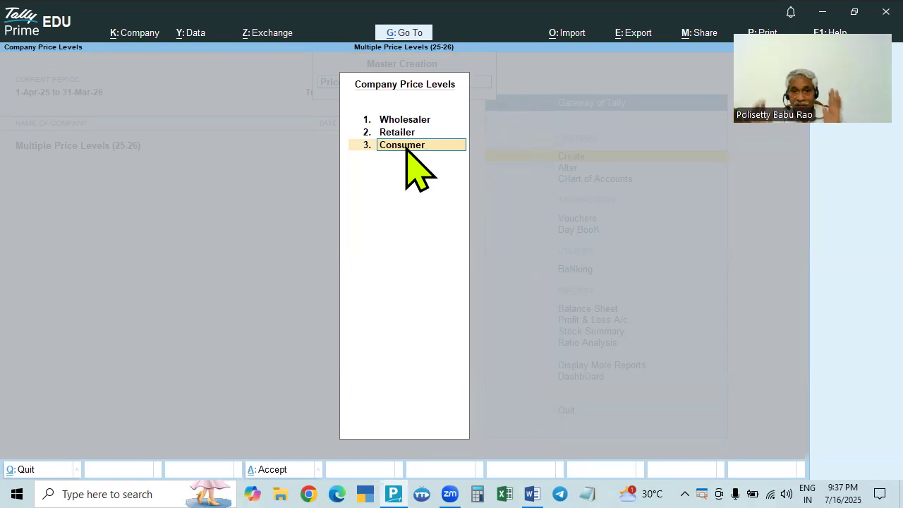
key("Return")
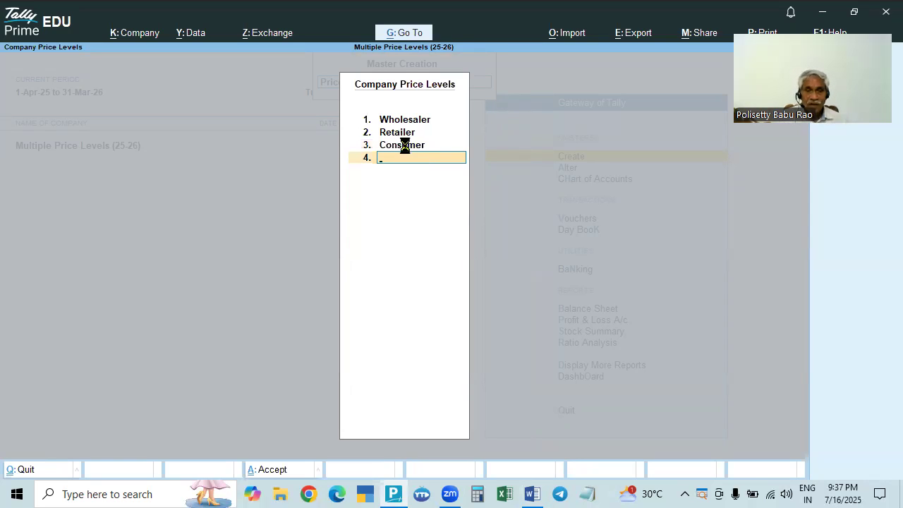
key("Return")
Open price list creation by stock group
key("Down")
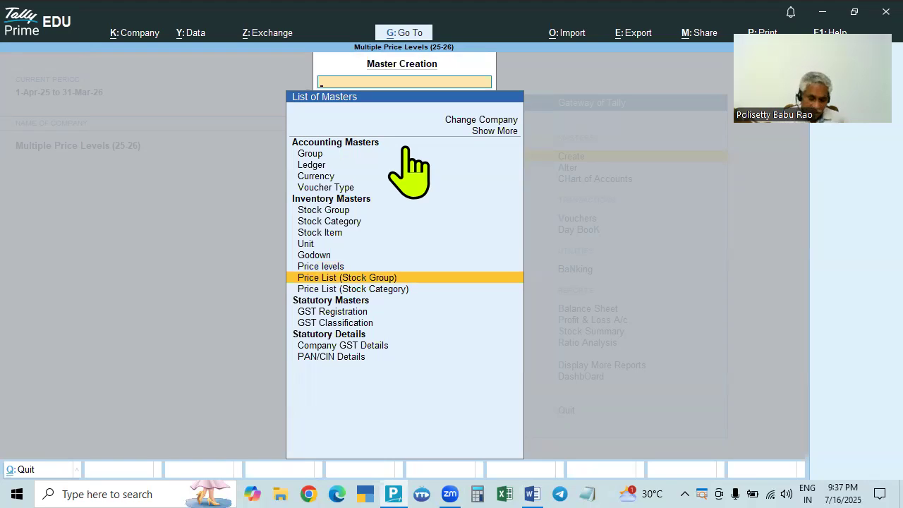
key("Return")
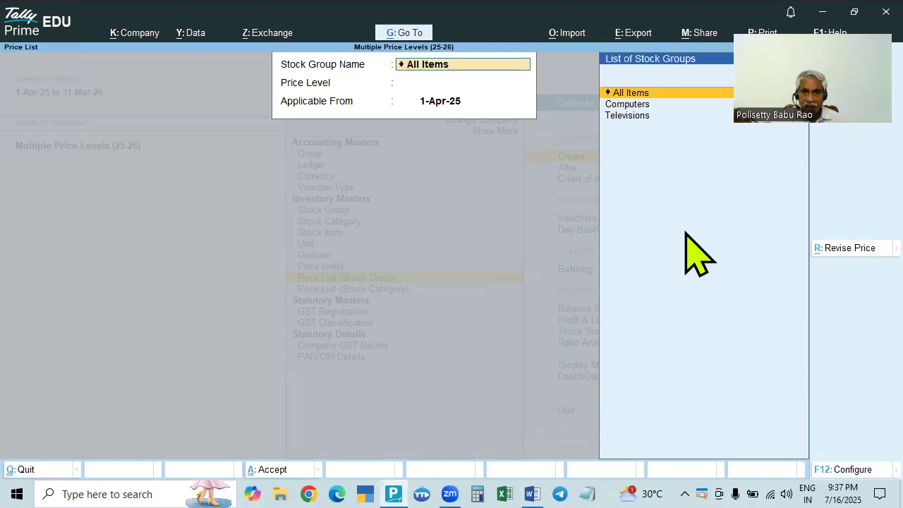
key("Return")
key("Down")
key("Down")
key("Return")
key("Return")
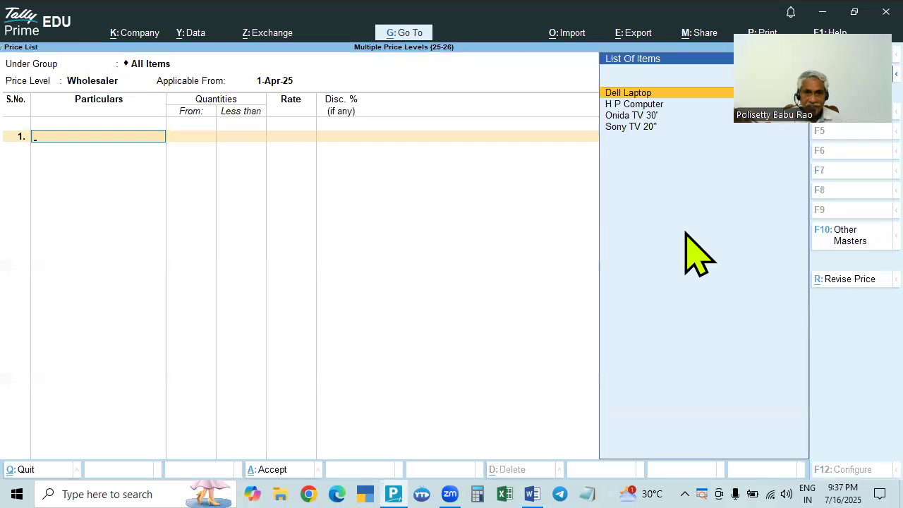
key("Escape")
key("y")
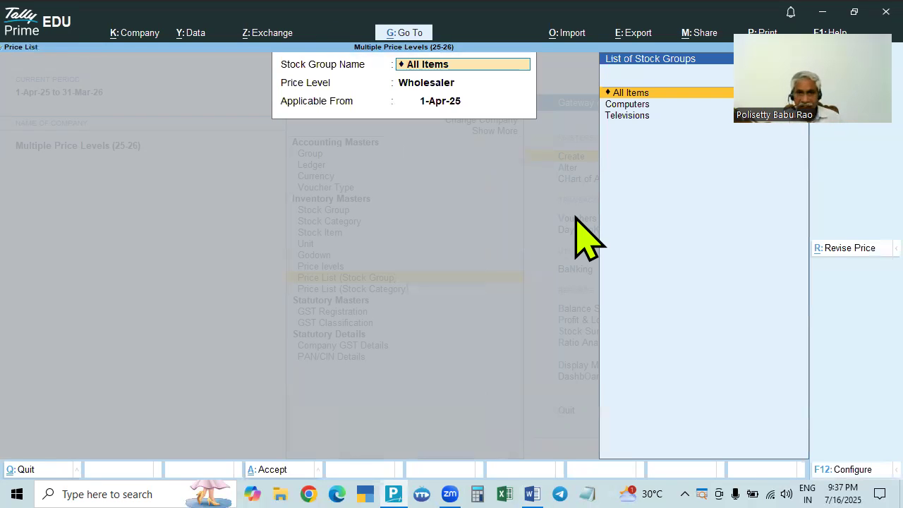
Start the price list for the Computers group at the Wholesaler level, applicable from 1-Apr-25, with Dell Laptop as first item
key("Down")
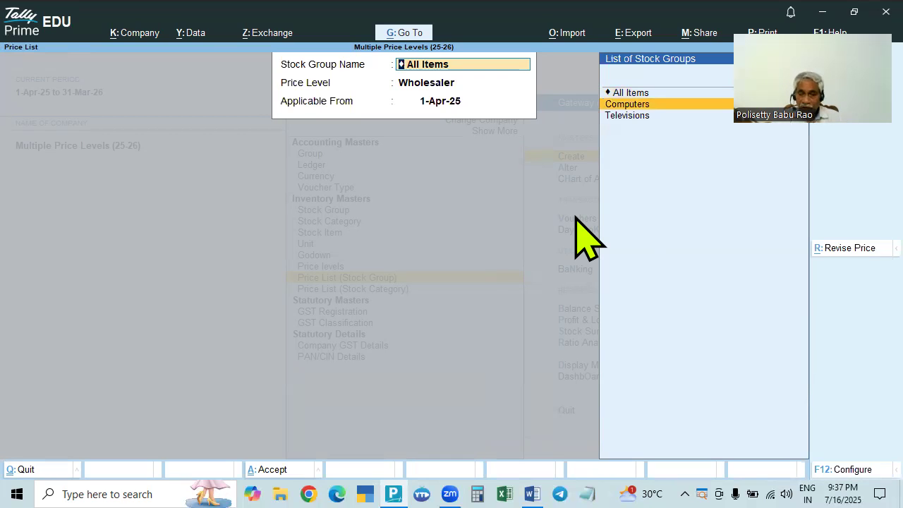
left_click(634, 105)
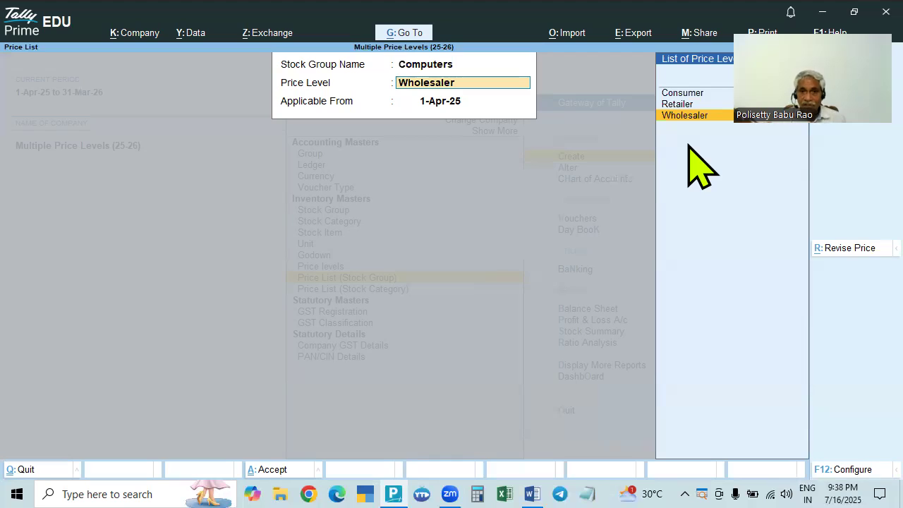
key("Return")
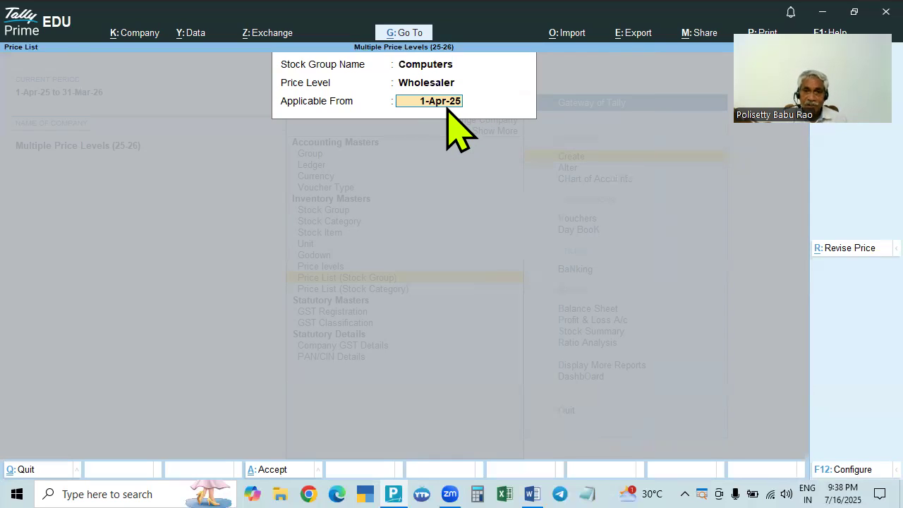
key("Return")
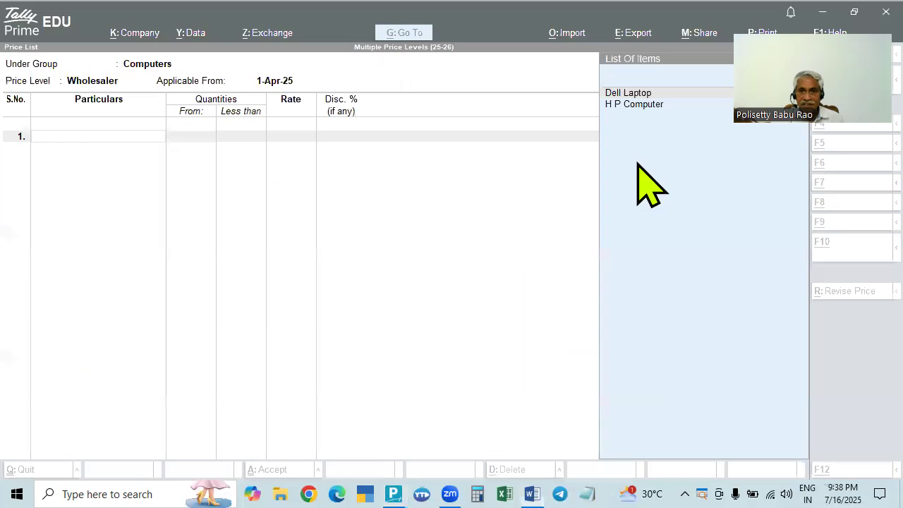
key("Return")
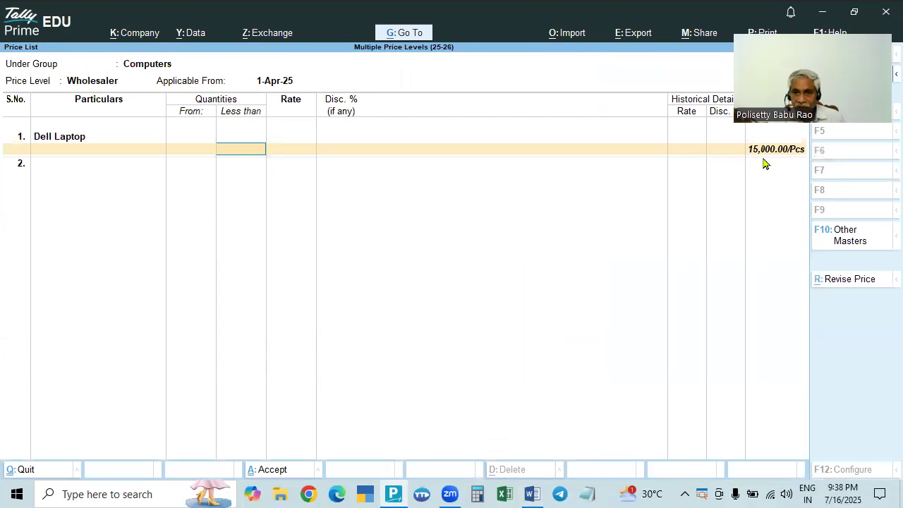
Check the Word price list for Dell Laptop's quantity ranges, wholesaler rates and discounts
key("alt+Tab")
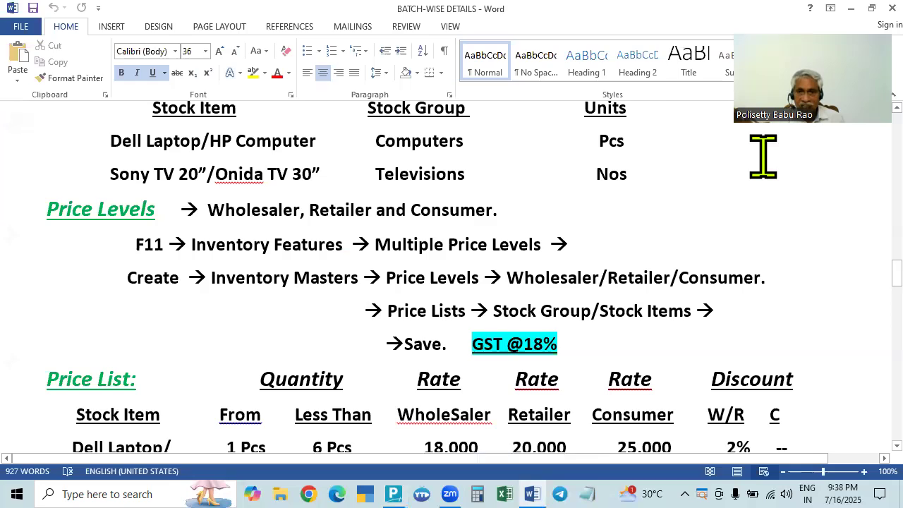
key("alt+Tab")
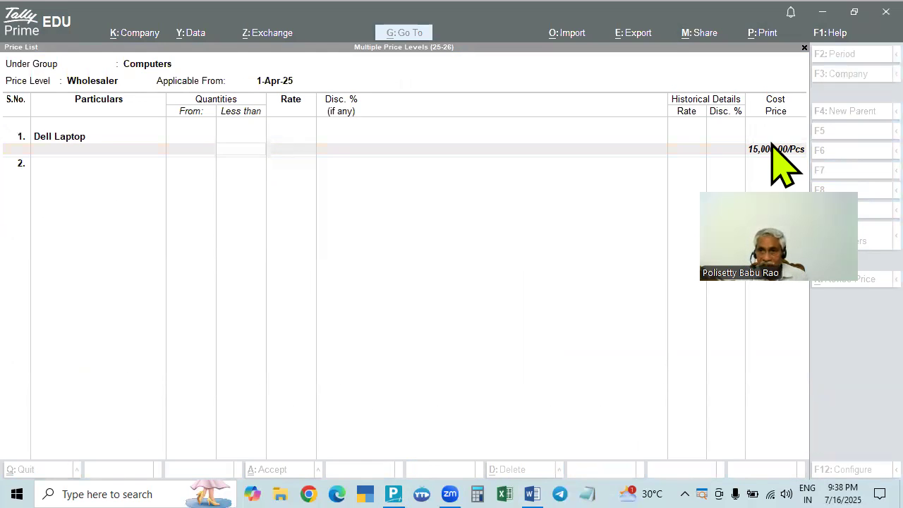
left_click(233, 153)
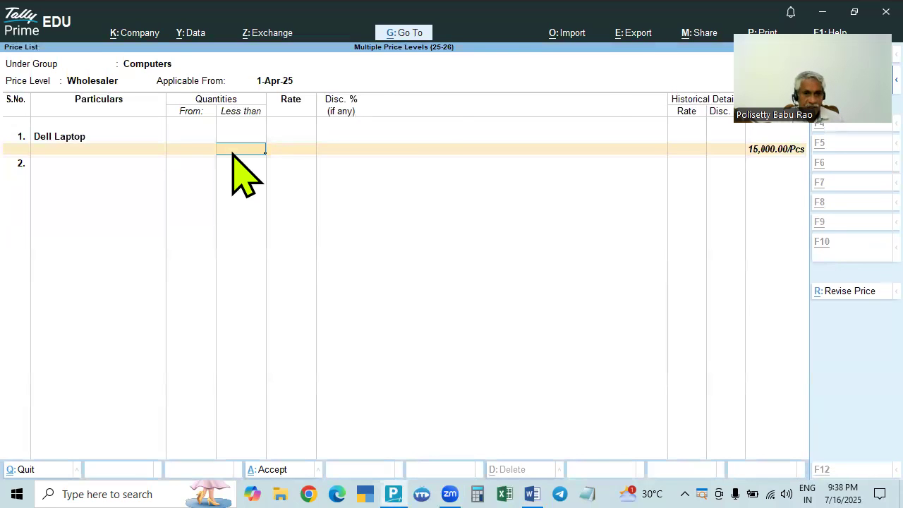
key("alt+Tab")
scroll(345, 202, "down", 6)
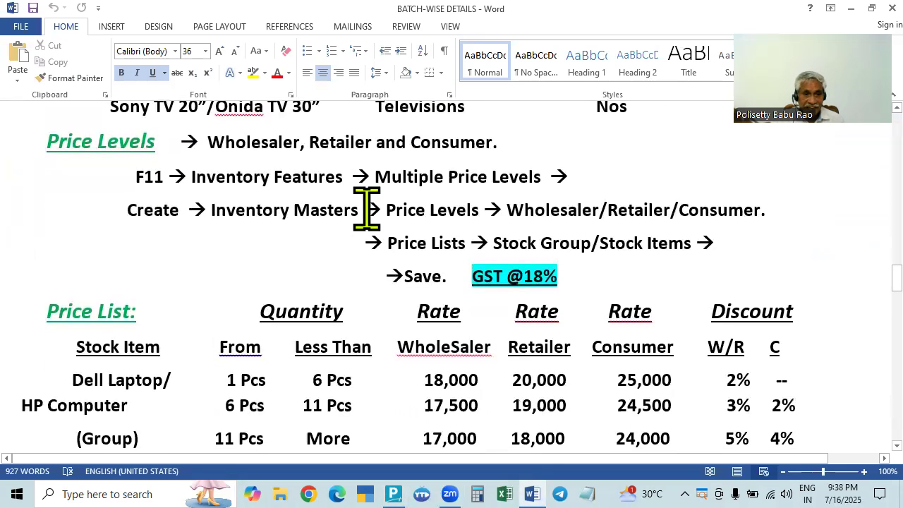
key("alt+Tab")
key("alt+Tab")
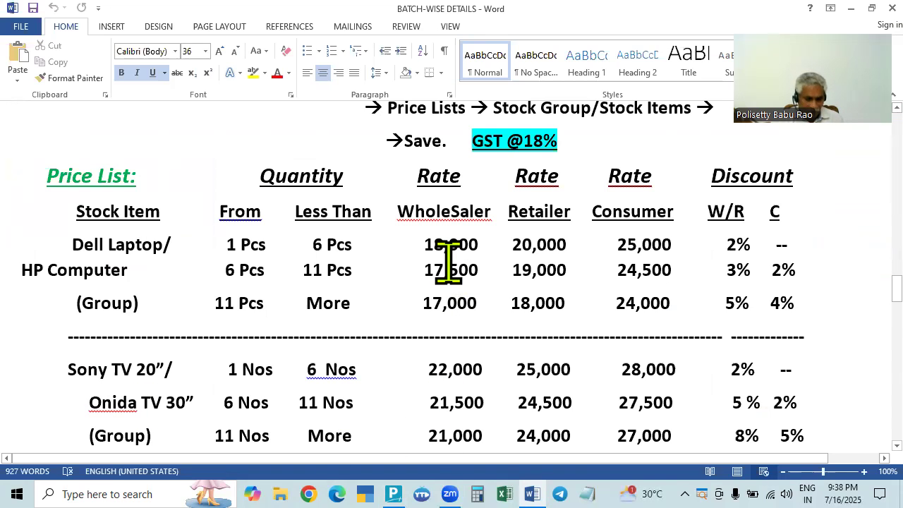
key("alt+Tab")
key("alt+Tab")
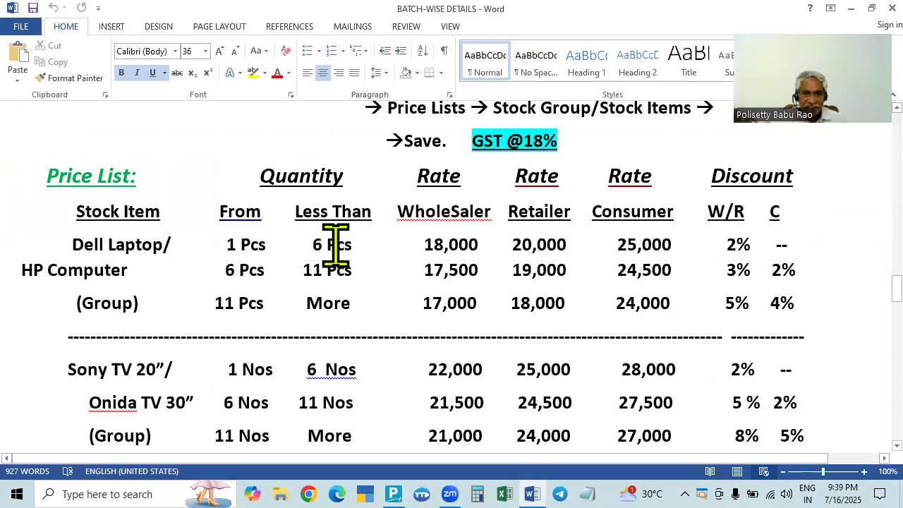
key("alt+Tab")
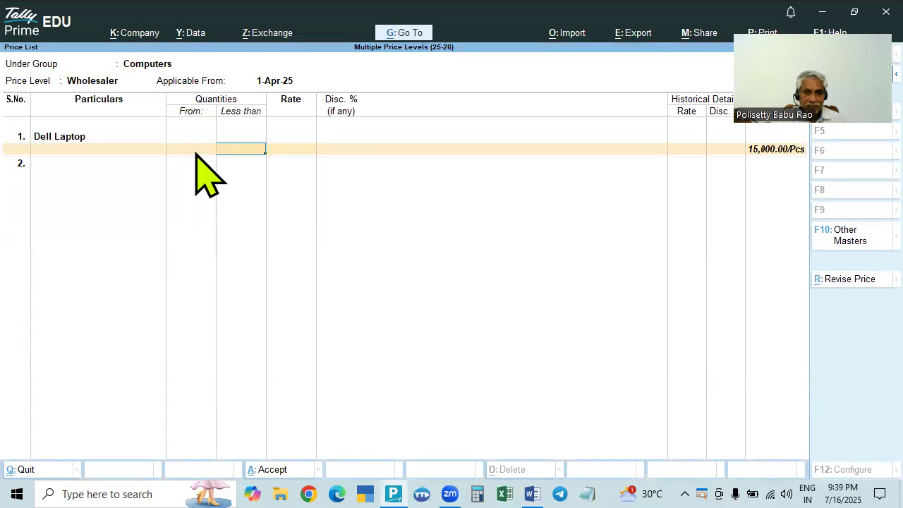
key("alt+Tab")
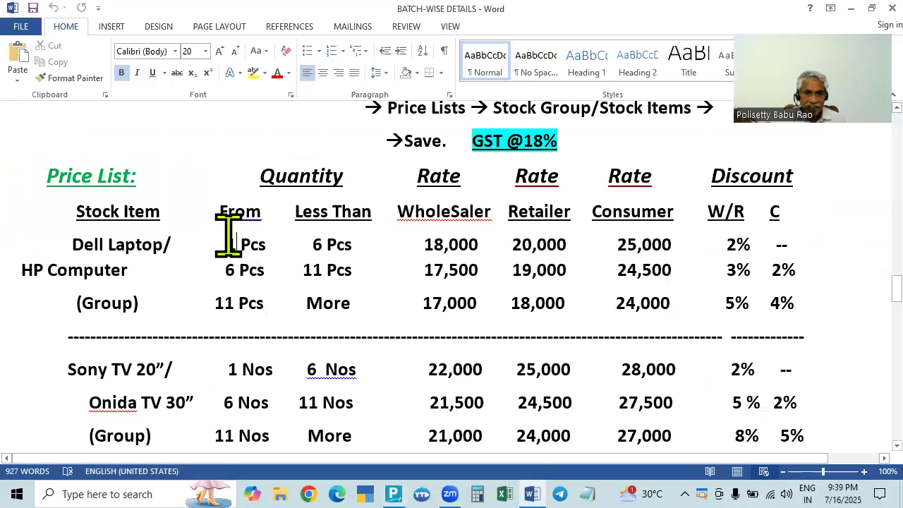
left_click(228, 237)
key("BackSpace")
type("0")
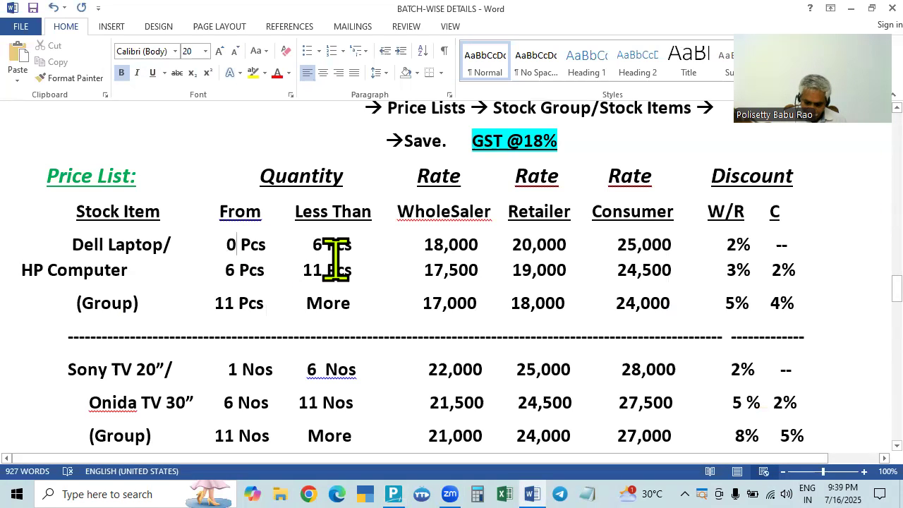
key("BackSpace")
type("1")
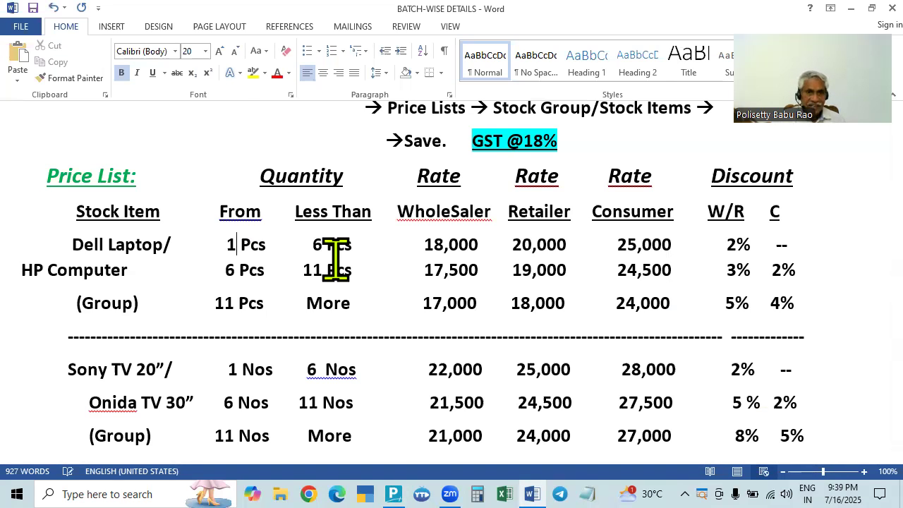
Enter Dell Laptop's first wholesaler range in Tally as less than 6 Pcs at a rate of 18,000 with 2% discount
key("alt+Tab")
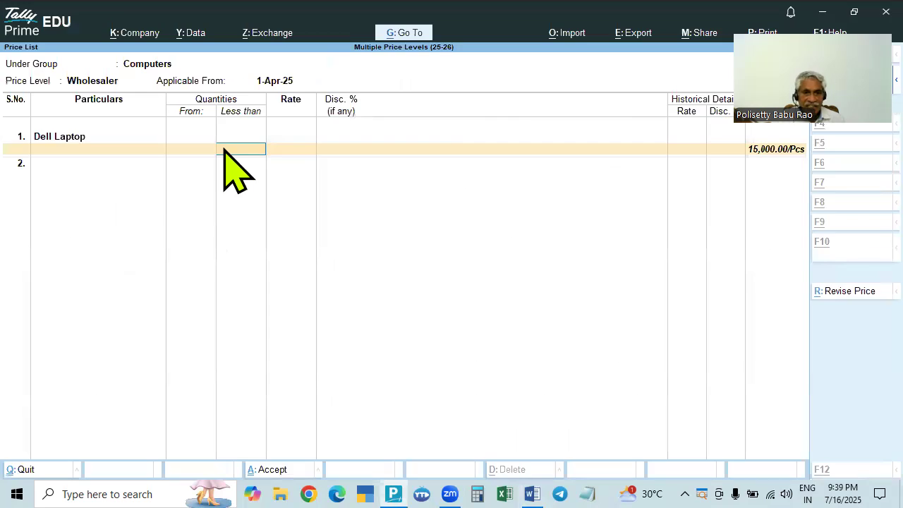
key("alt+Tab")
key("alt+Tab")
type("6")
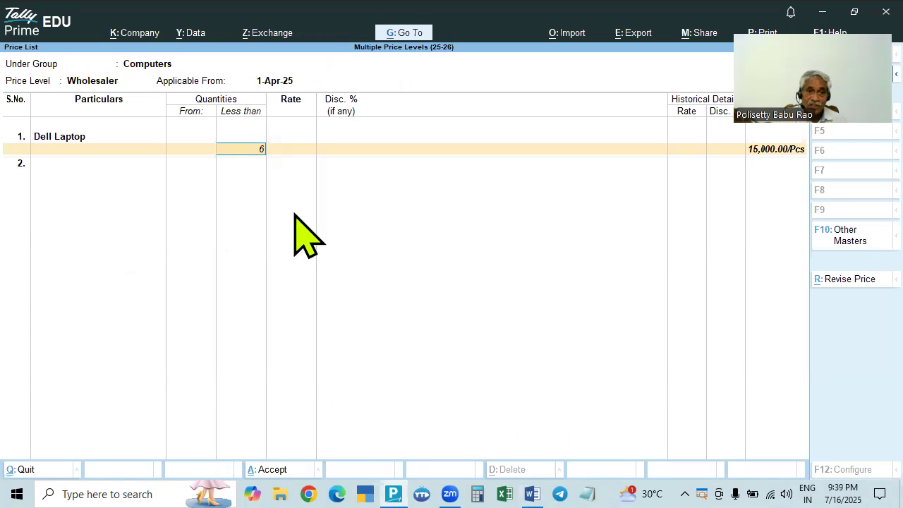
key("Return")
key("alt+Tab")
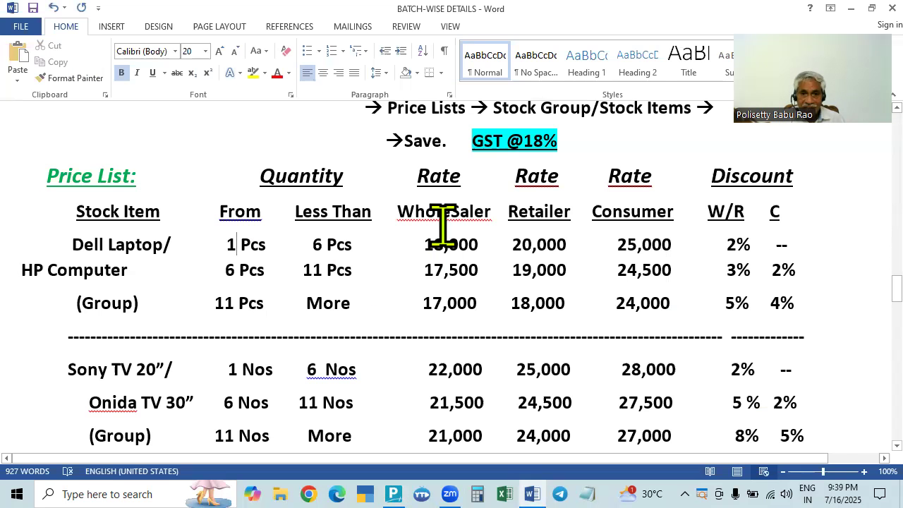
key("alt+Tab")
type("18000")
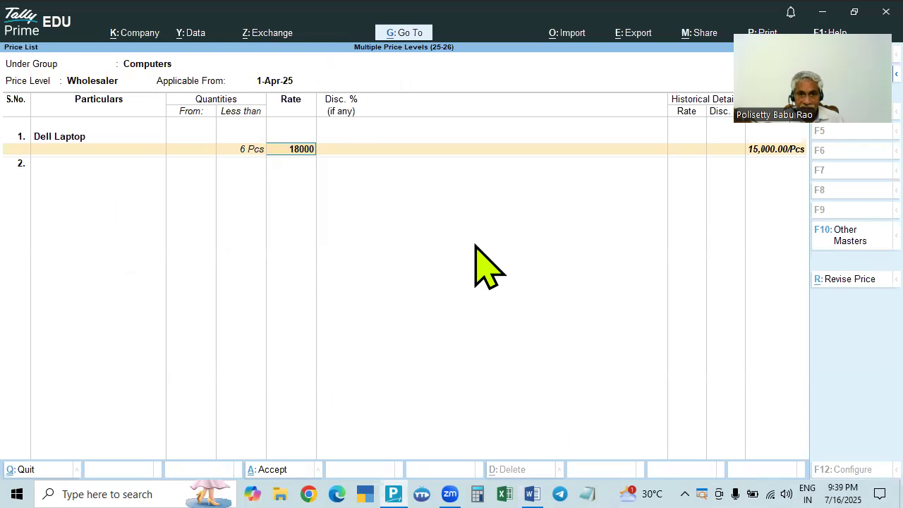
key("Return")
key("alt+Tab")
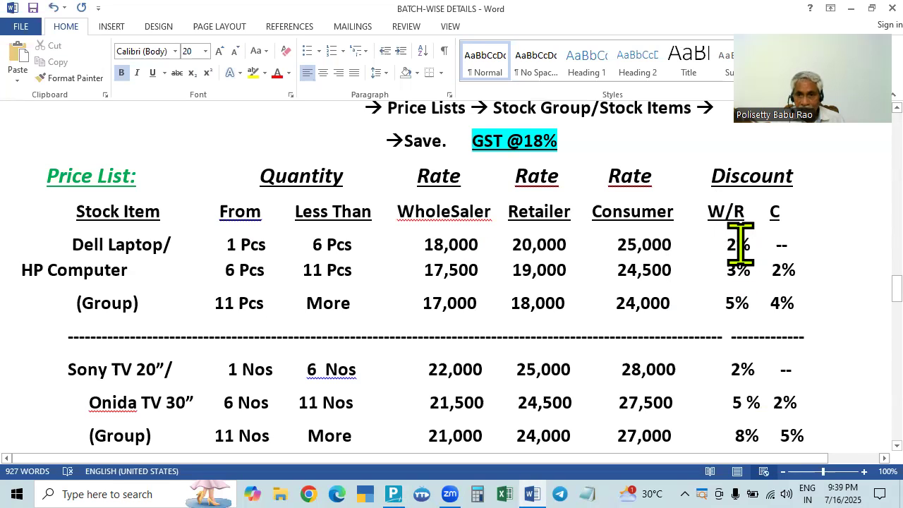
key("alt+Tab")
type("2")
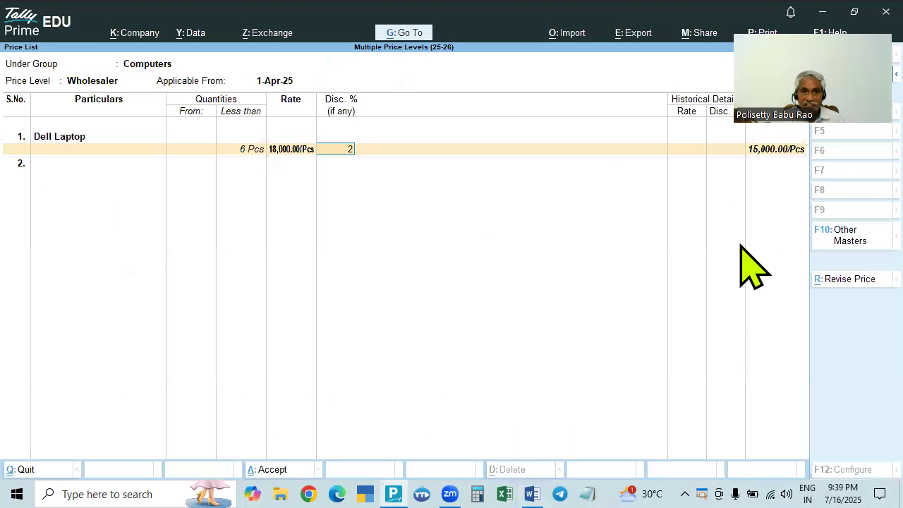
key("Return")
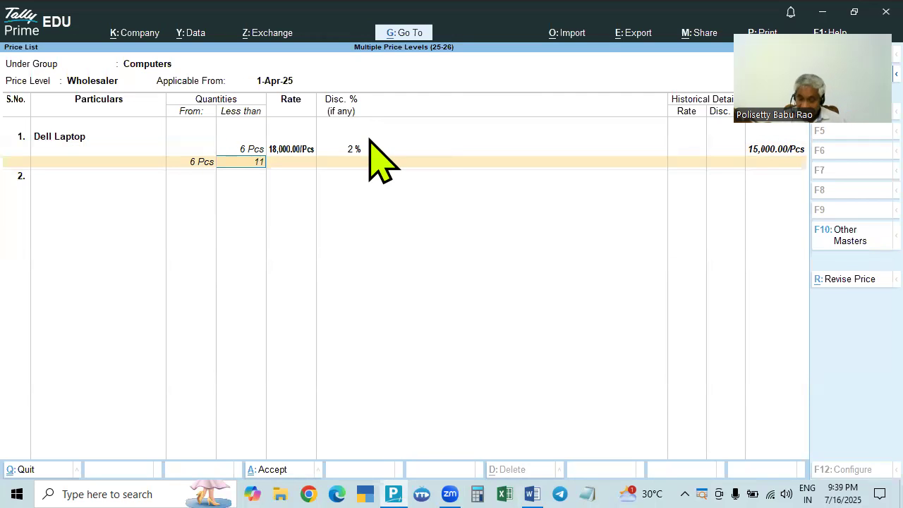
Enter Dell Laptop's second range, from 6 to less than 11 Pcs, at a rate of 17,500 with 3% discount
key("Return")
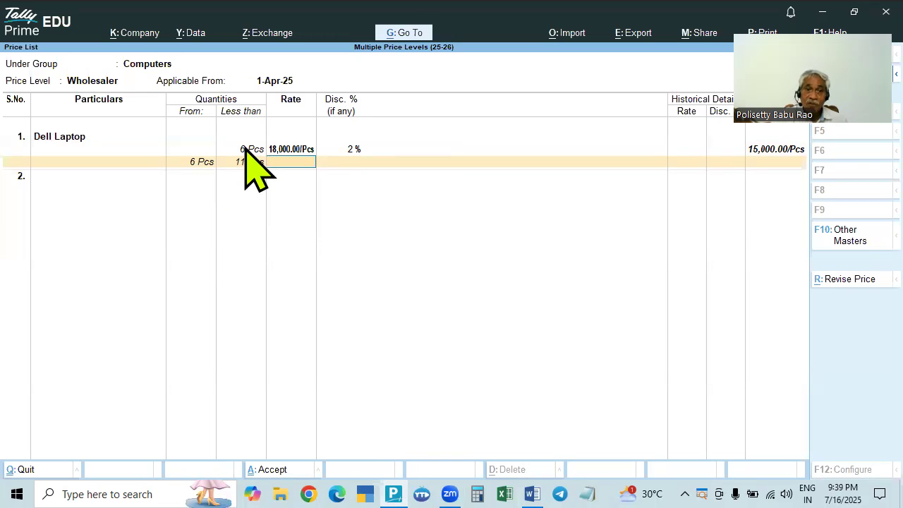
key("alt")
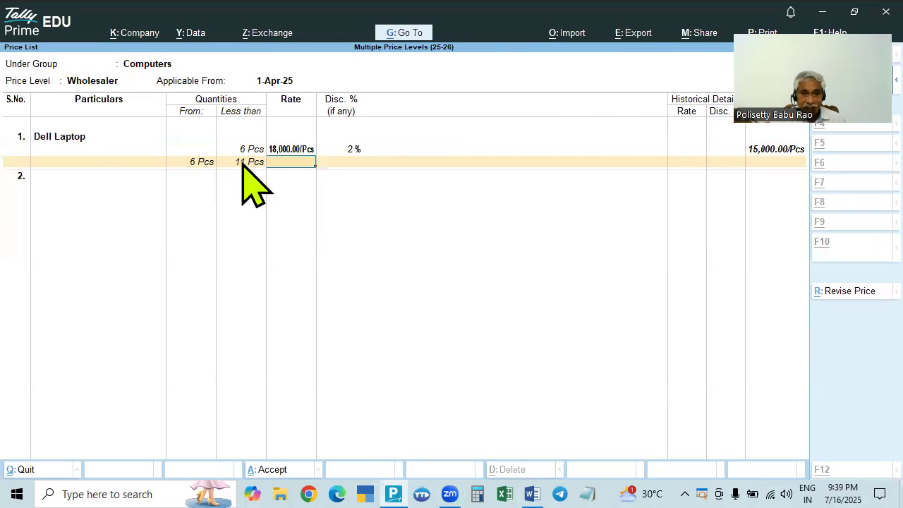
key("alt+Tab")
key("alt+Tab")
key("alt+Tab")
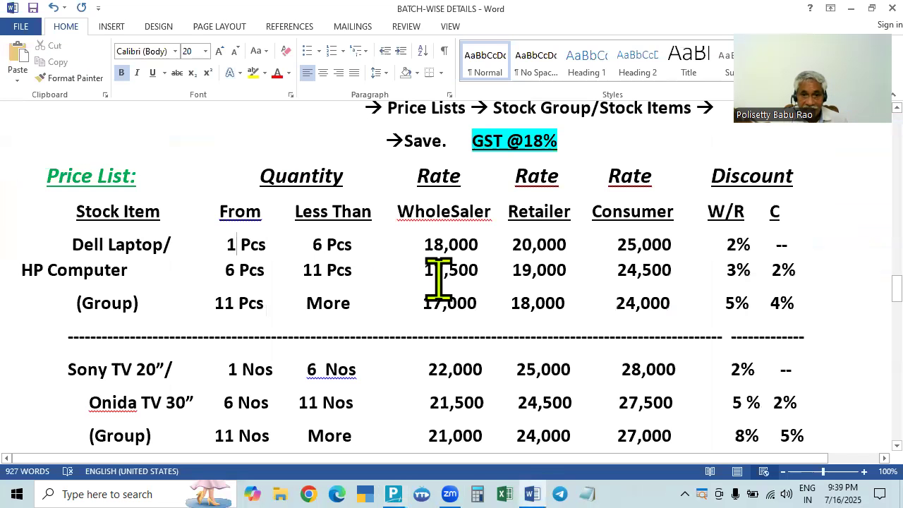
key("alt+Tab")
type("17500")
key("Return")
key("alt+Tab")
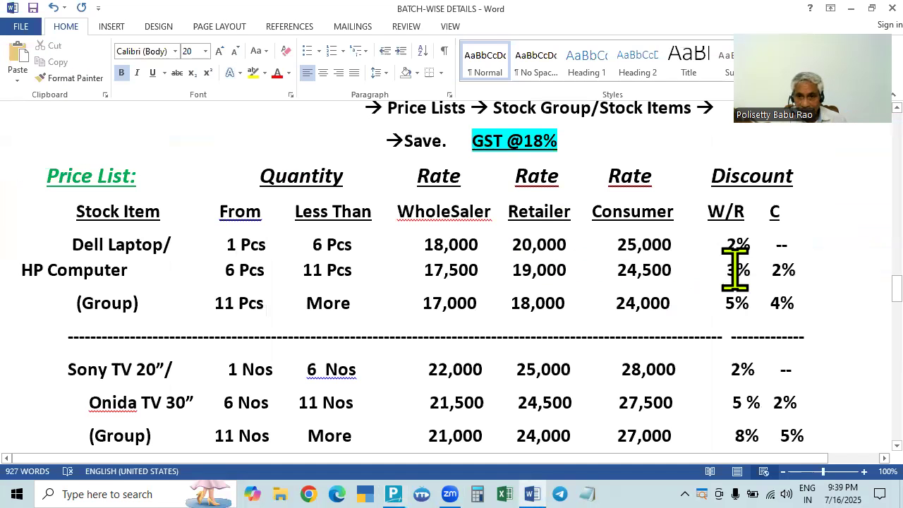
key("alt+Tab")
type("3")
key("Return")
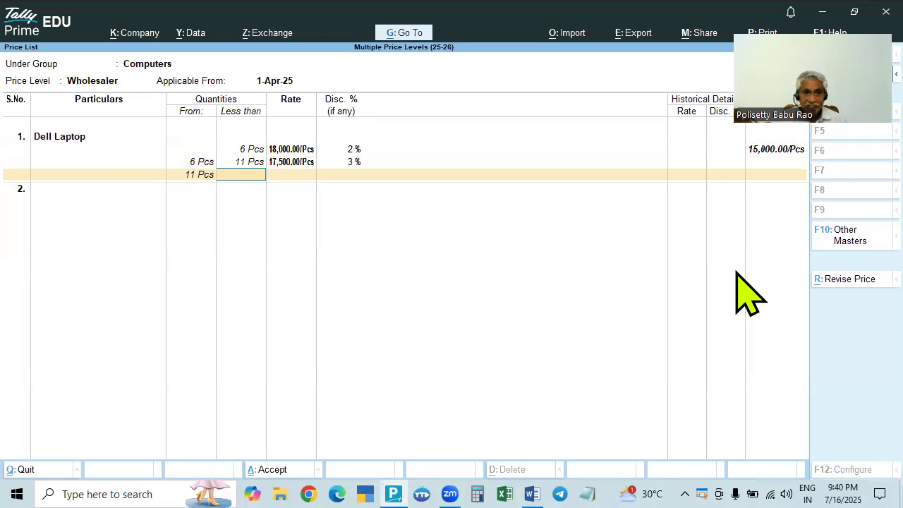
Enter Dell Laptop's open-ended range from 11 Pcs at a rate of 17,000 with 5% discount
key("alt+Tab")
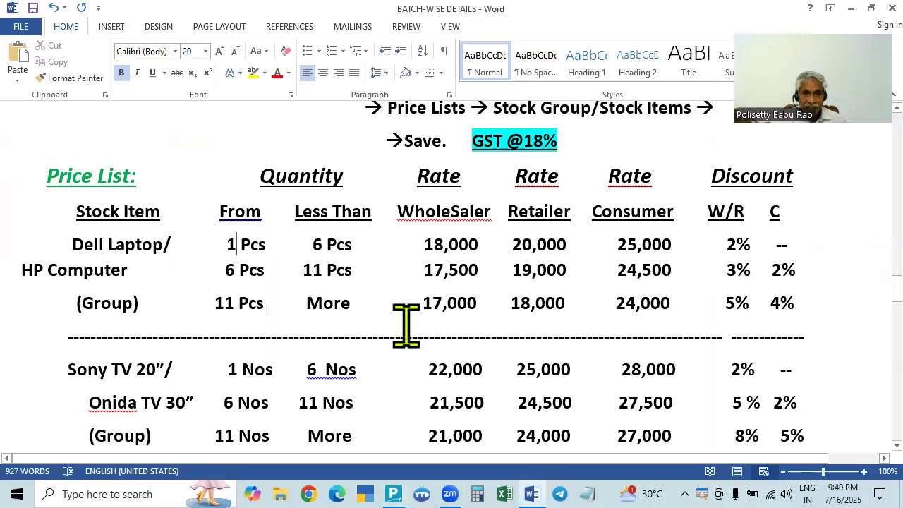
key("alt+Tab")
key("Return")
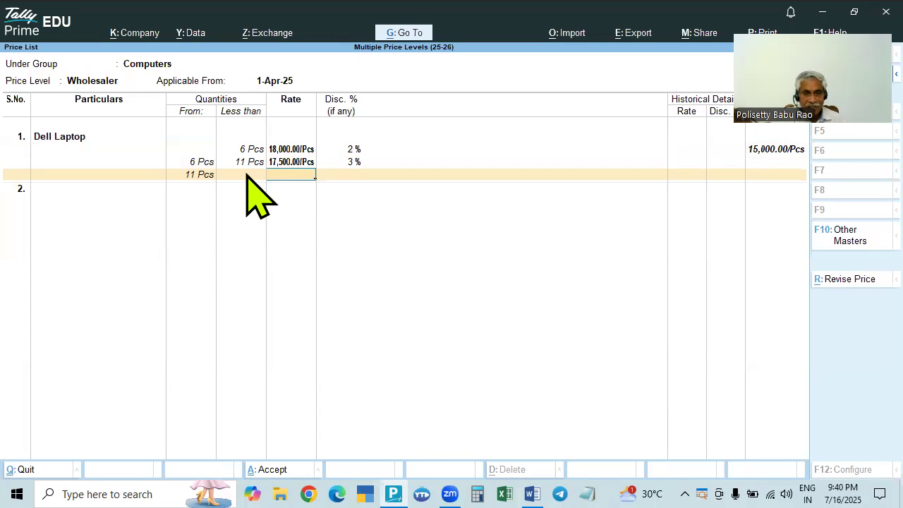
key("alt+Tab")
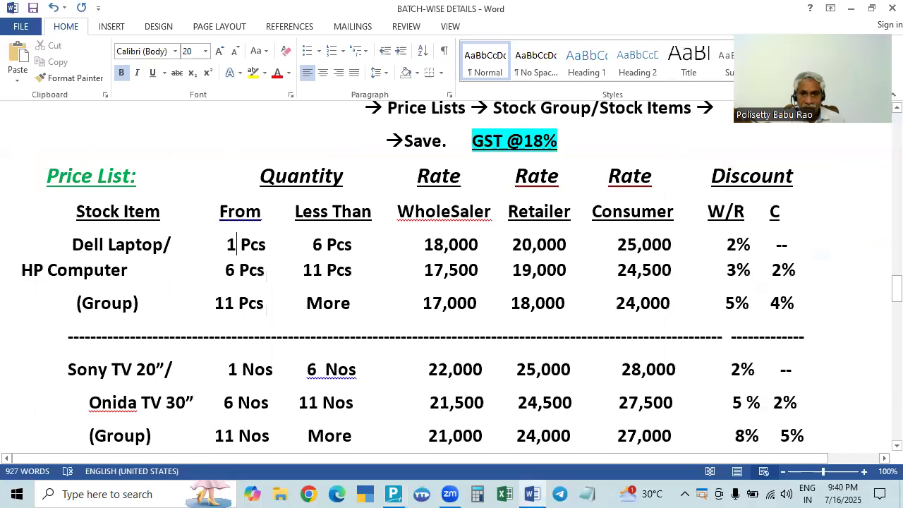
key("alt+Tab")
type("17000")
key("Return")
key("alt+Tab")
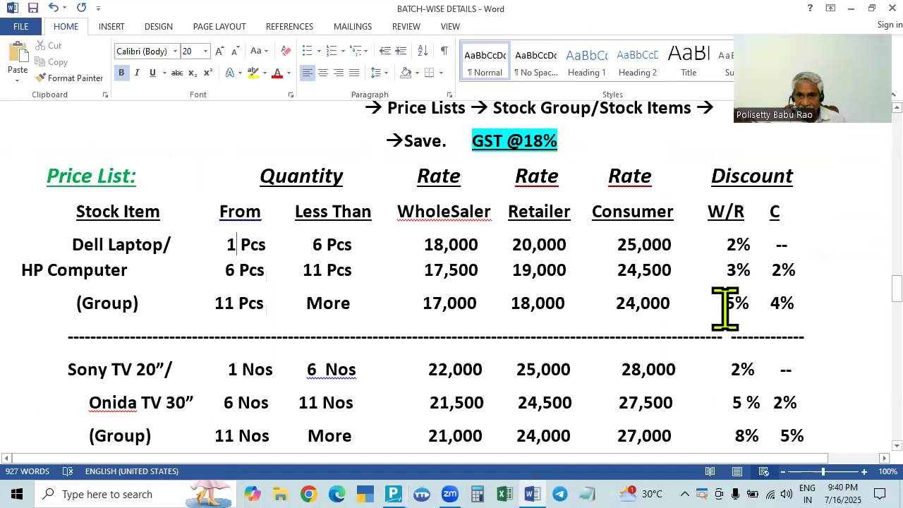
key("alt+Tab")
type("5")
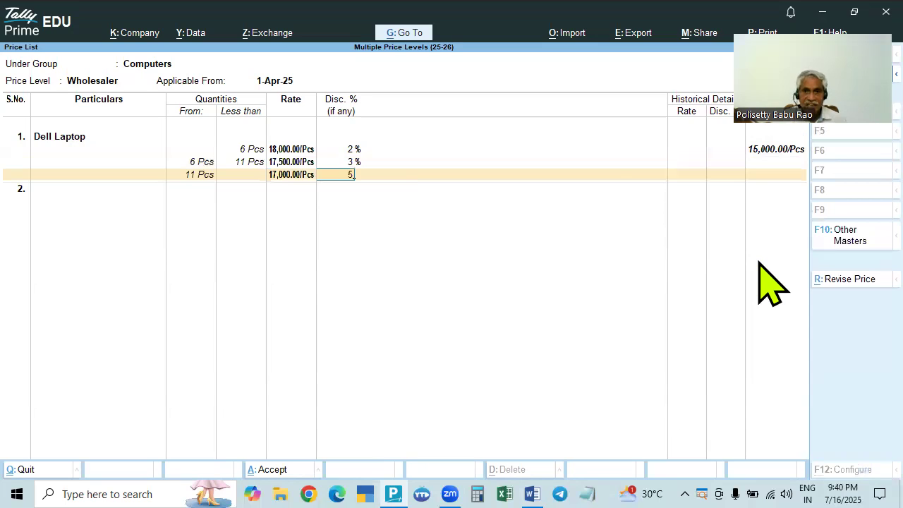
key("Return")
Add H P Computer as second item, with its first range of less than 6 Pcs at 18,000 and no discount
key("Down")
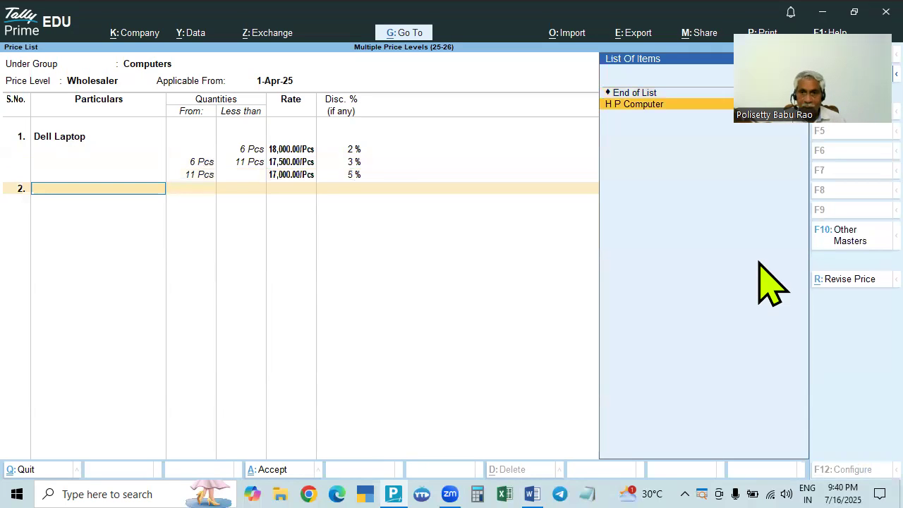
key("Return")
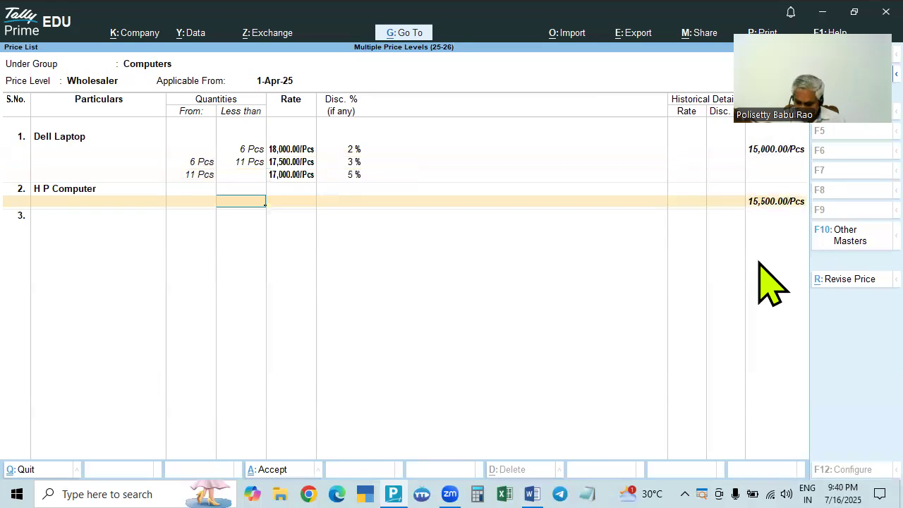
key("Return")
key("alt+Tab")
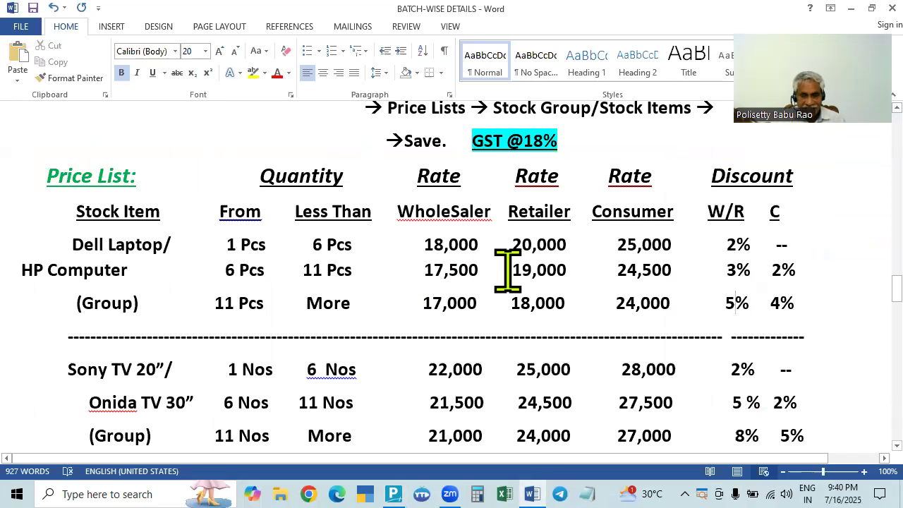
key("alt+Tab")
type("18,000")
key("Return")
key("Return")
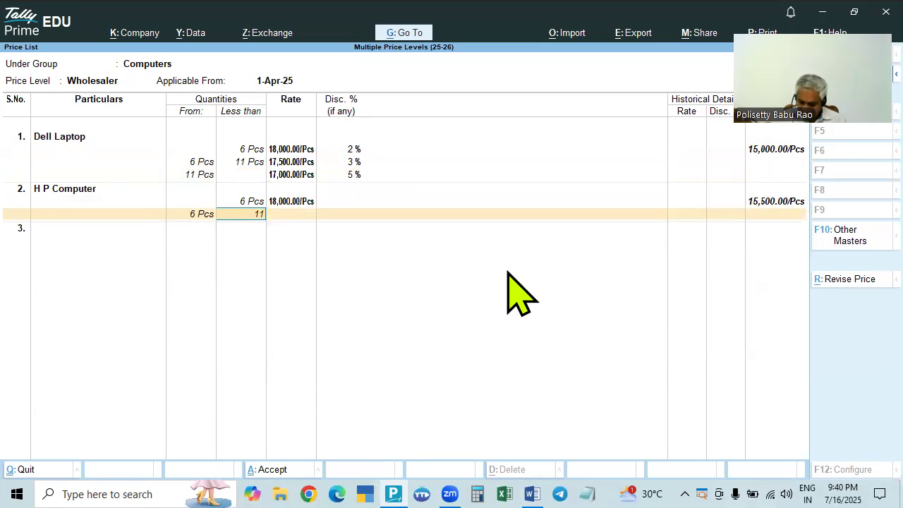
Enter H P Computer's second range, from 6 to less than 11 Pcs, at 17,500 with 3% discount
key("Return")
type("17500")
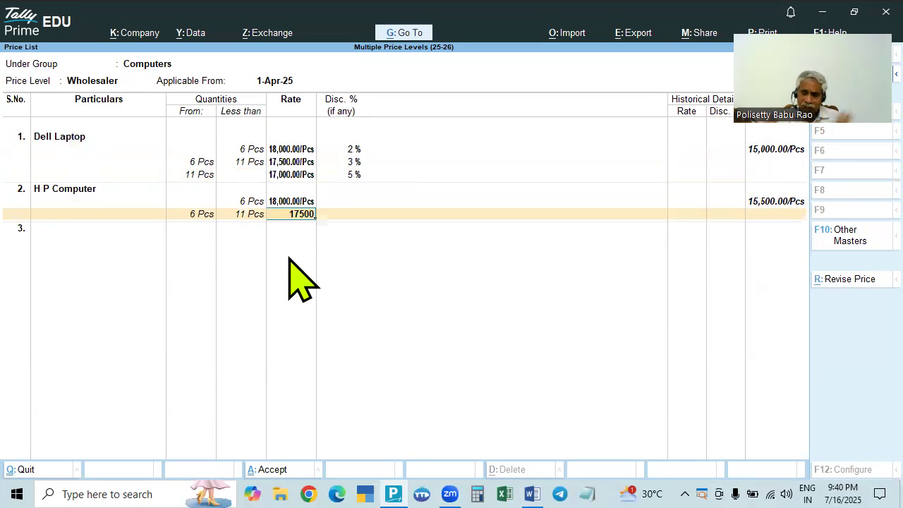
key("Return")
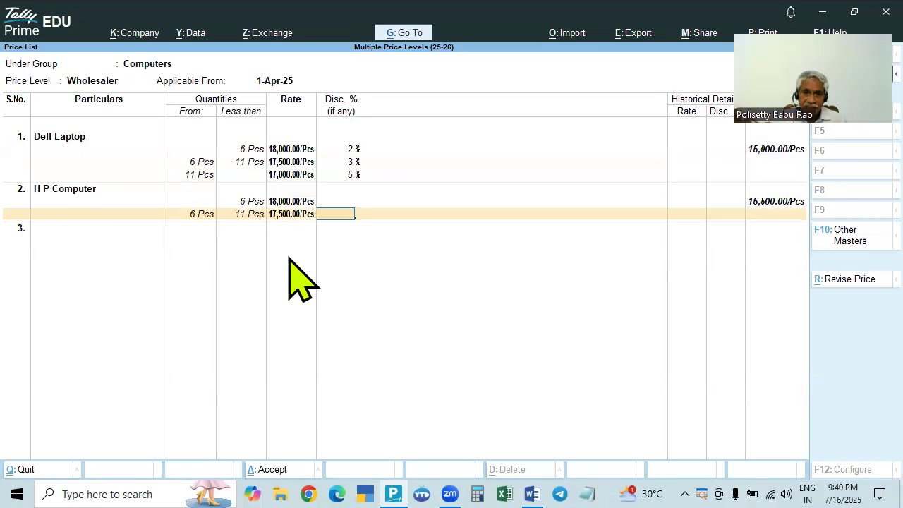
key("Return")
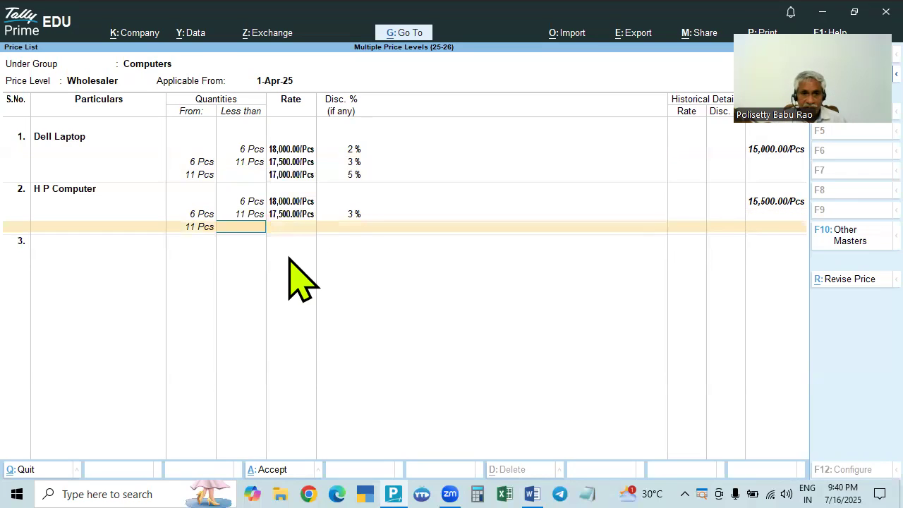
Enter H P Computer's open-ended range from 11 Pcs at 17,000 with 5% discount and save the Wholesaler price list
key("Return")
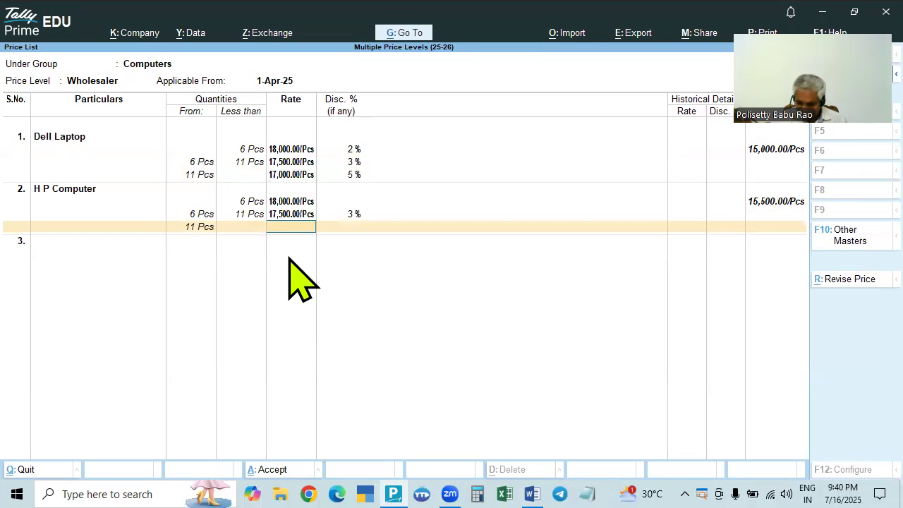
type("17,000")
key("Return")
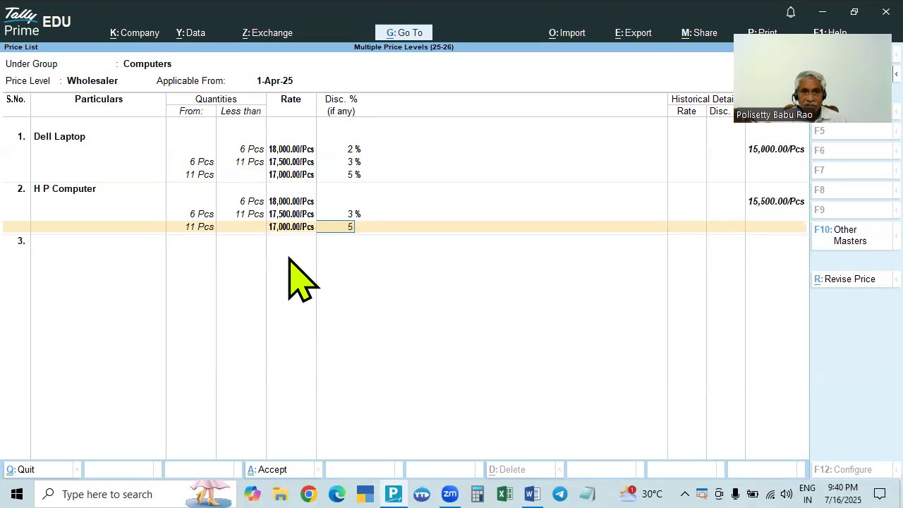
key("Return")
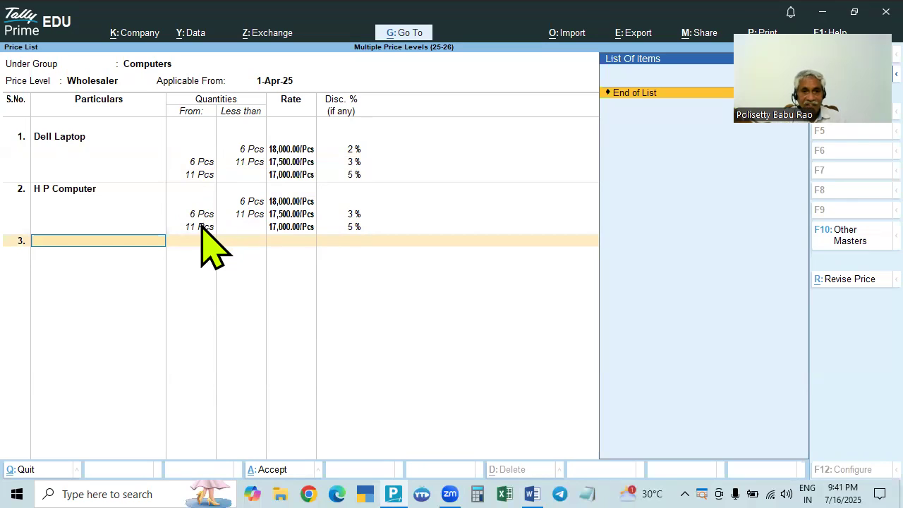
key("Return")
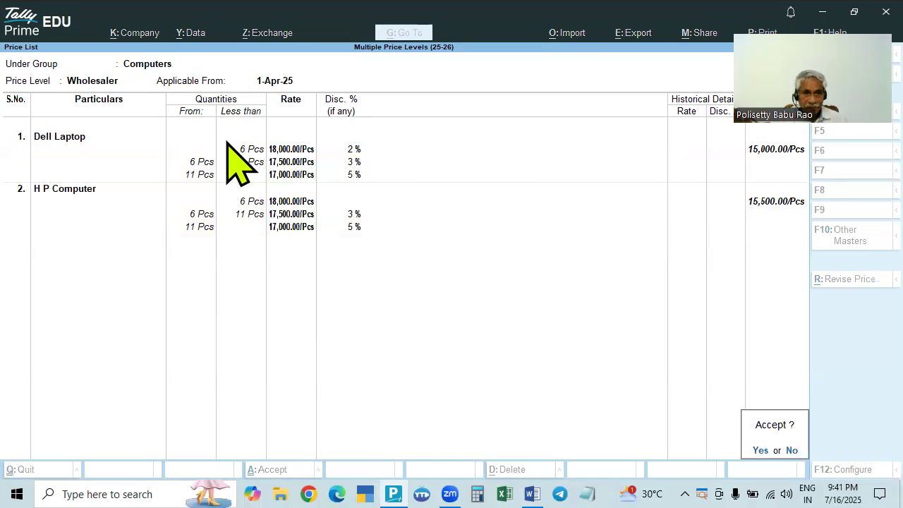
key("Return")
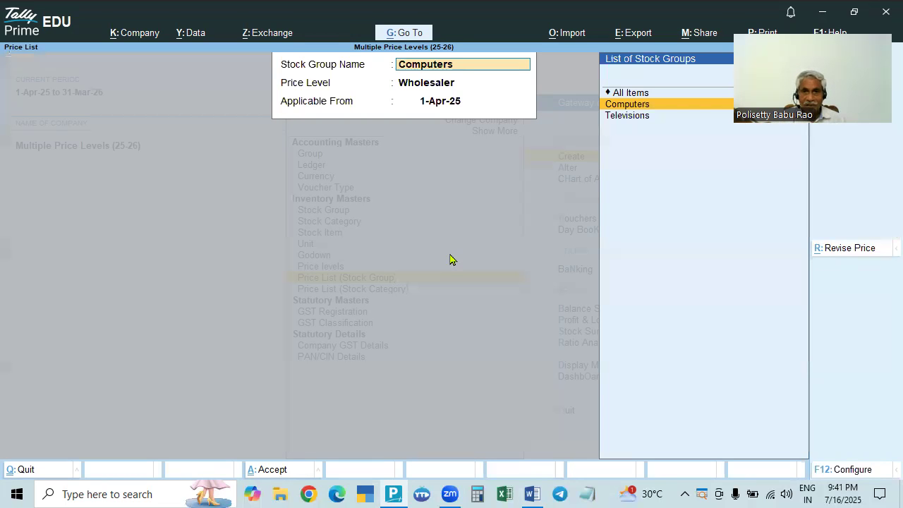
Start the Retailer price list for the Computers group, applicable from 1-Apr-25, with Dell Laptop as the first item
key("Return")
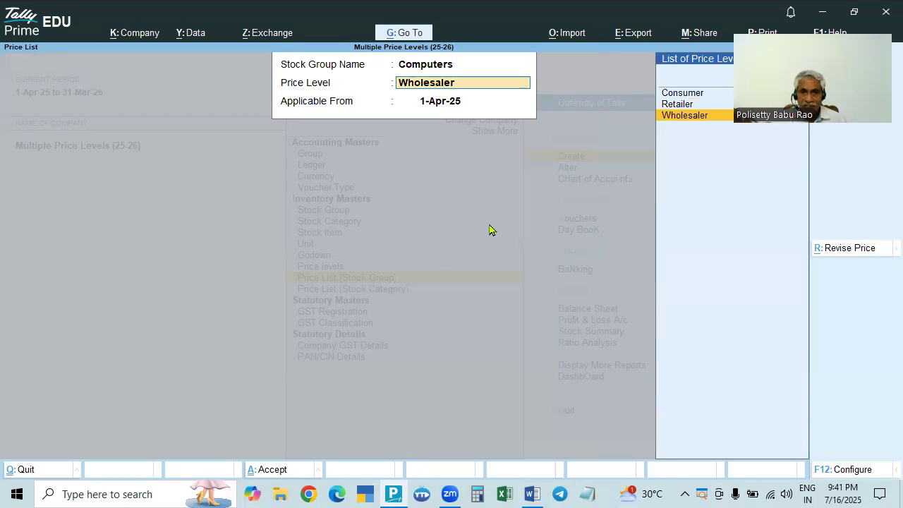
key("Up")
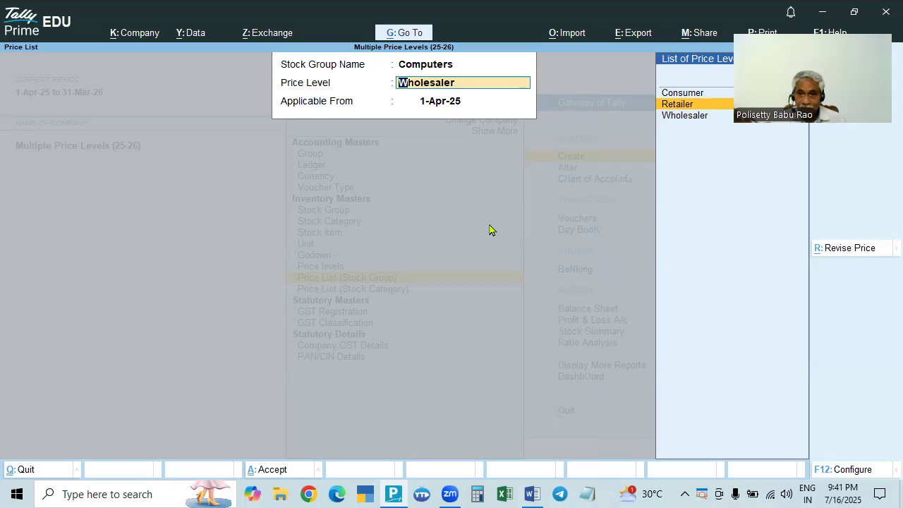
key("Return")
key("Return")
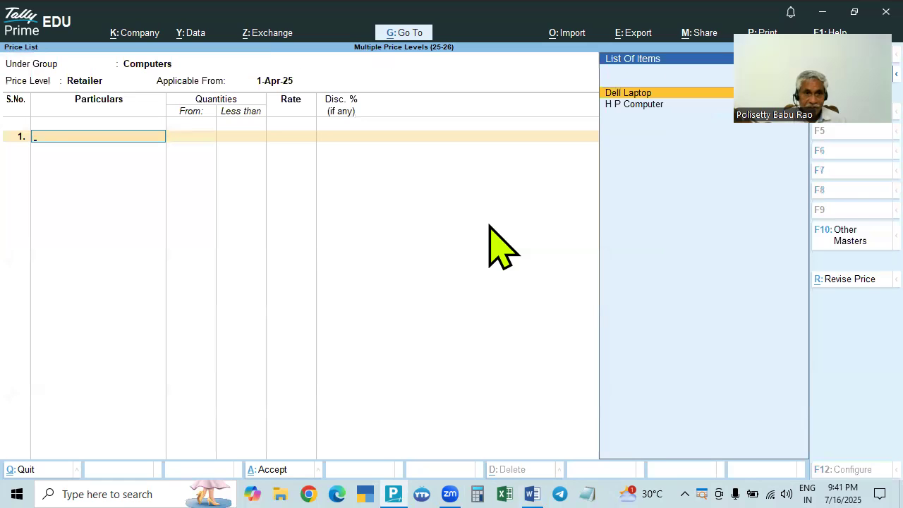
key("Return")
Enter Dell Laptop's first Retailer range of less than 6 Pcs at 20,000 with 2% discount, following the Word price table
key("alt+Tab")
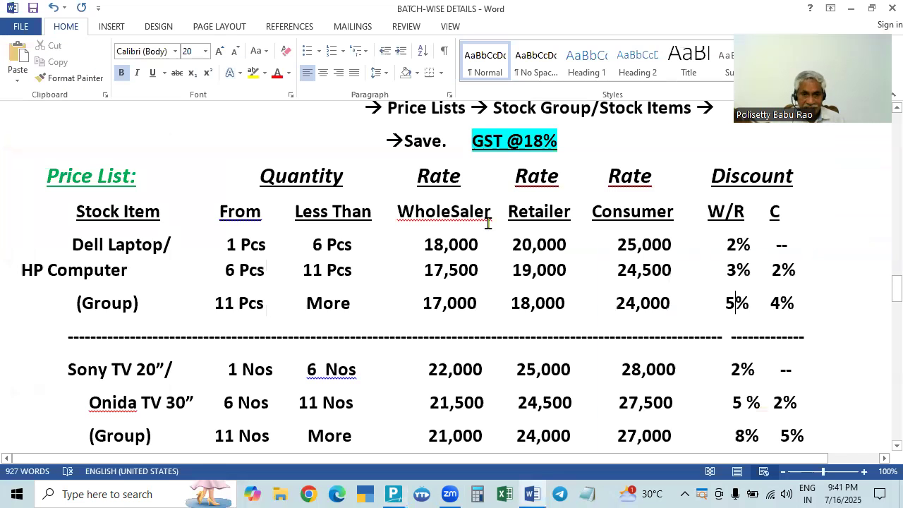
scroll(486, 221, "down", 2)
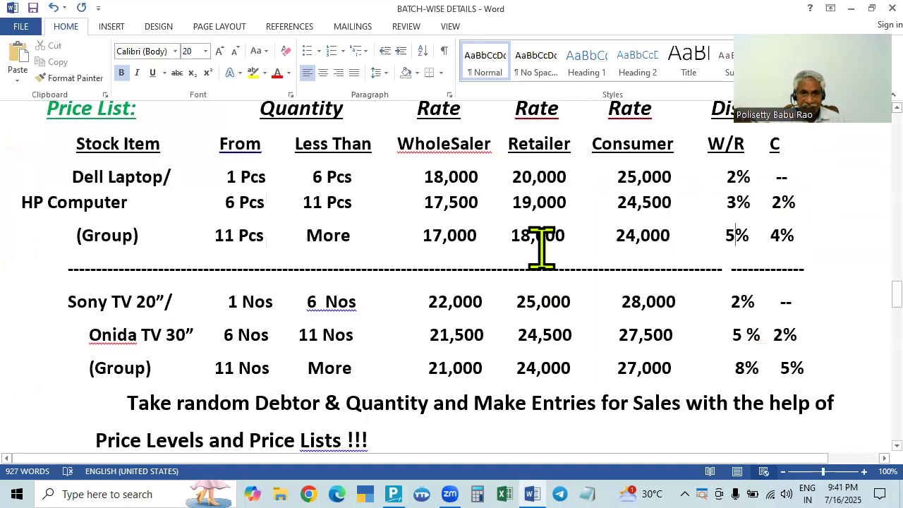
scroll(536, 247, "up", 2)
key("alt+Tab")
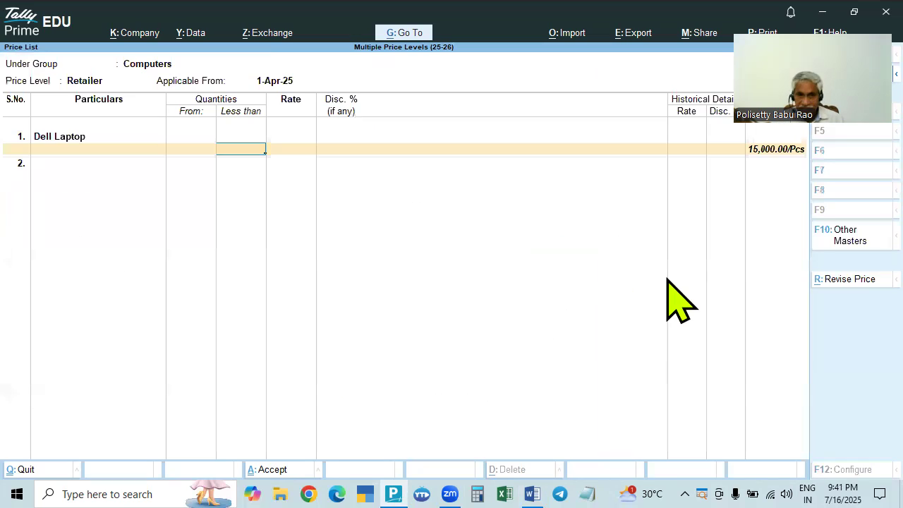
key("Return")
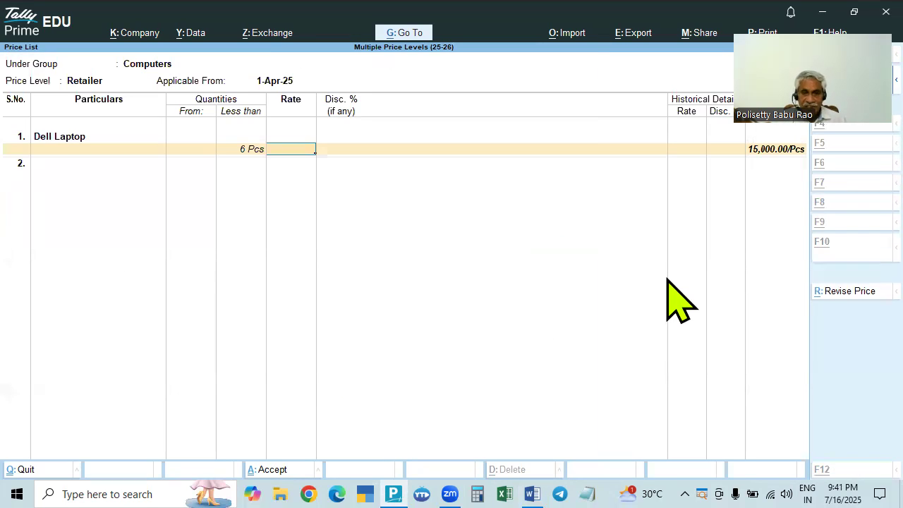
key("alt+Tab")
key("alt+Tab")
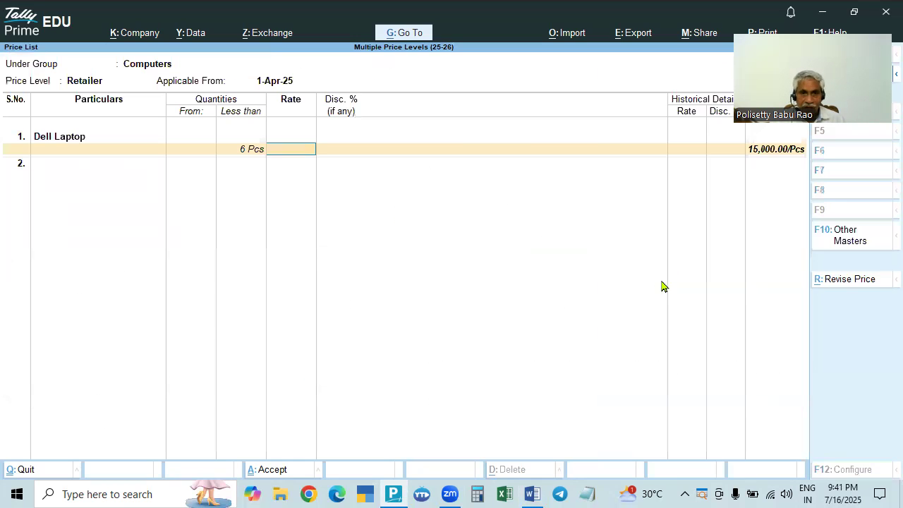
key("alt+Tab")
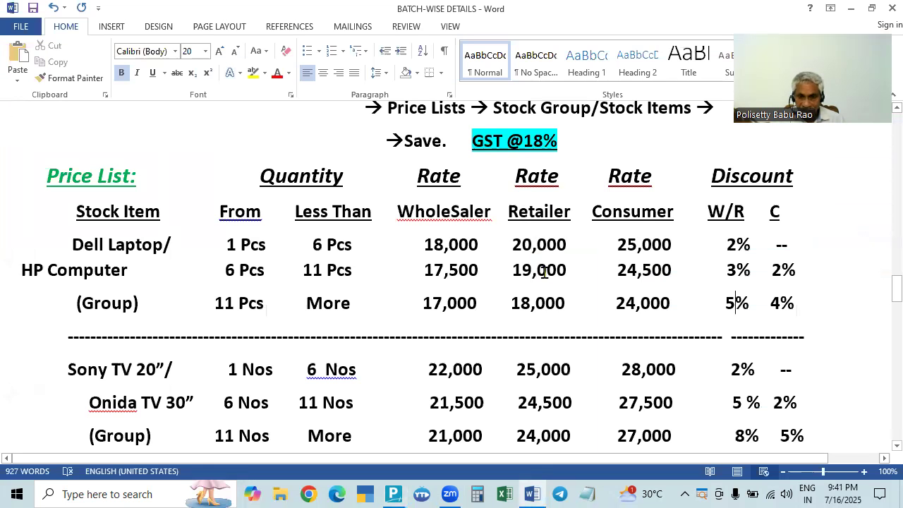
key("alt+Tab")
type("20000")
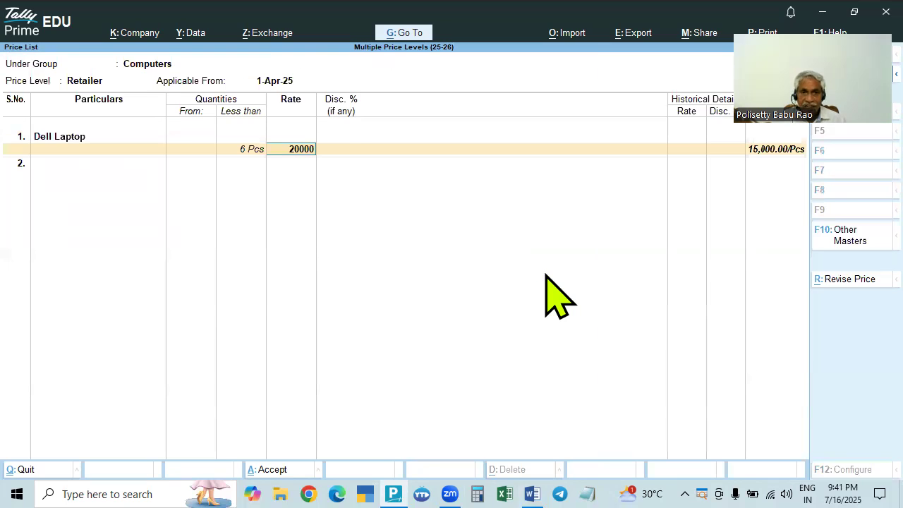
key("Return")
key("alt+Tab")
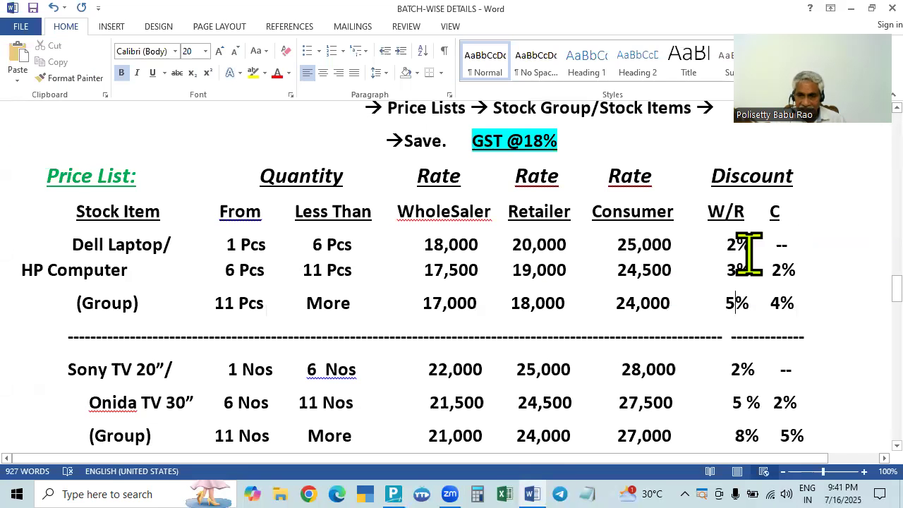
key("alt+Tab")
type("2")
key("Return")
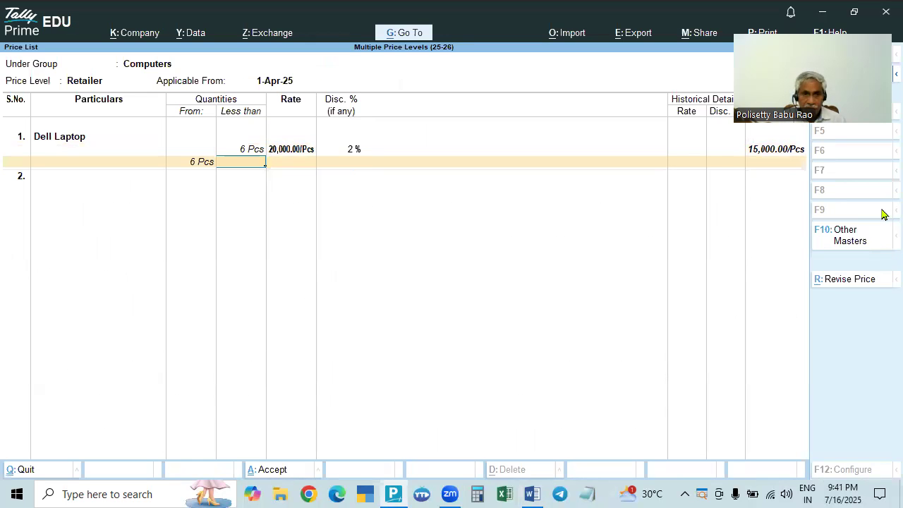
Enter Dell Laptop's second Retailer range, from 6 to less than 11 Pcs, at 19,000 with 3% discount
key("Return")
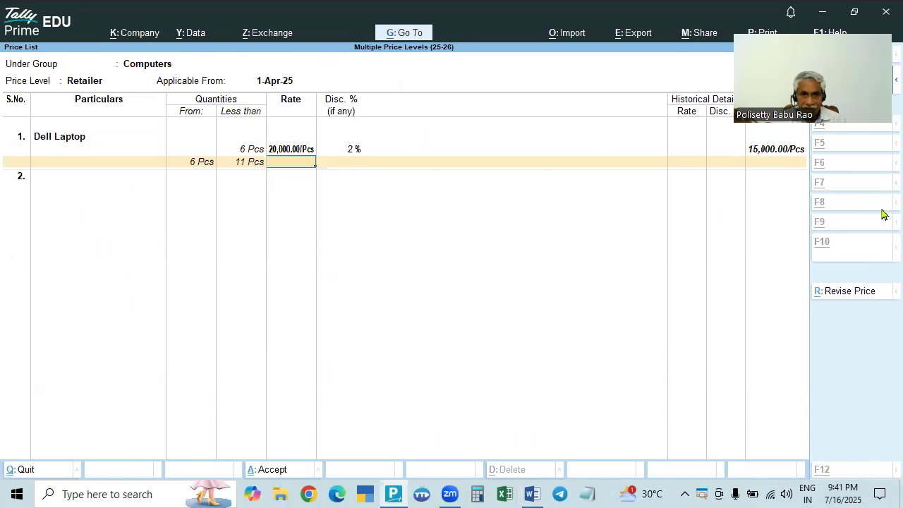
key("alt+Tab")
key("alt+Tab")
type("19000")
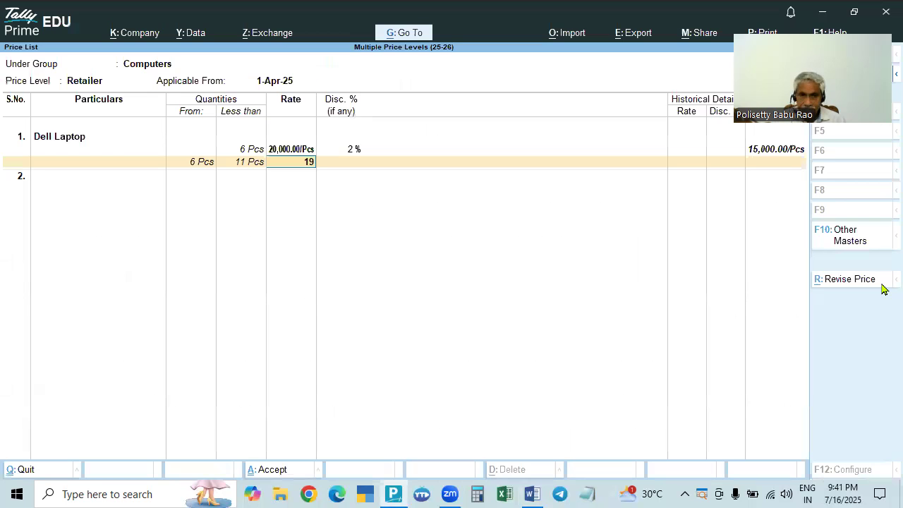
key("Return")
key("alt+Tab")
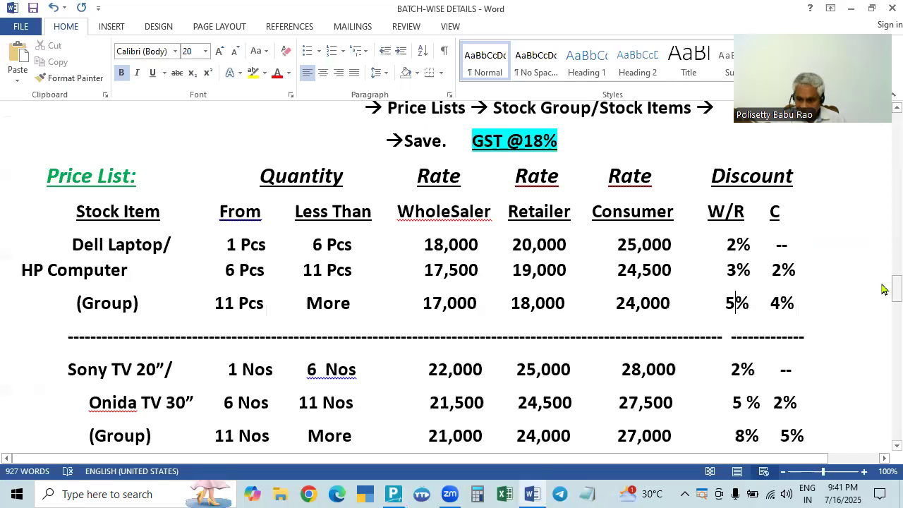
key("alt+Tab")
type("3")
key("Return")
Enter Dell Laptop's open-ended Retailer range from 11 Pcs at 18,000 with 5% discount, following the Word price table
key("Return")
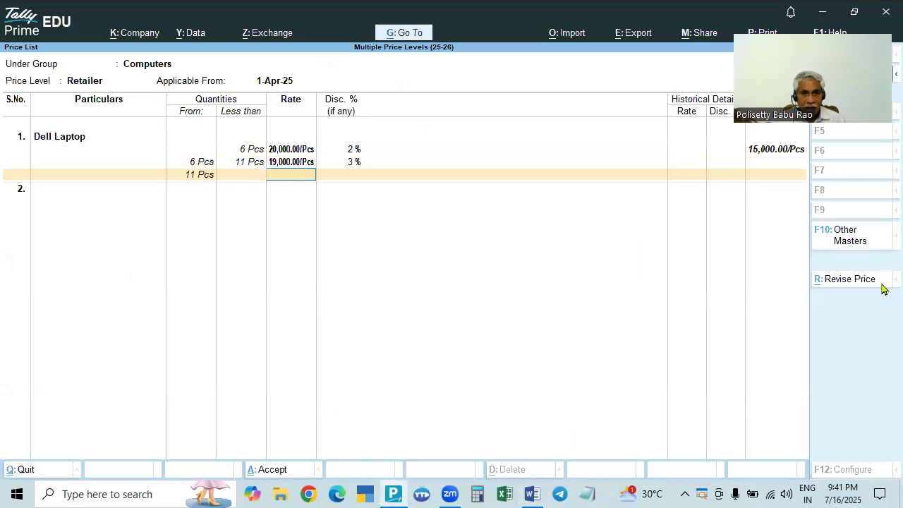
key("alt+Tab")
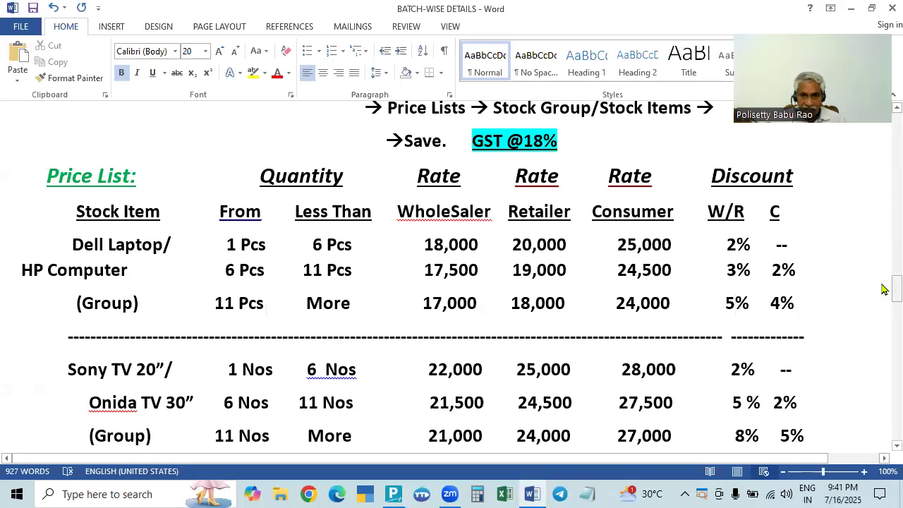
key("alt+Tab")
key("alt+Tab")
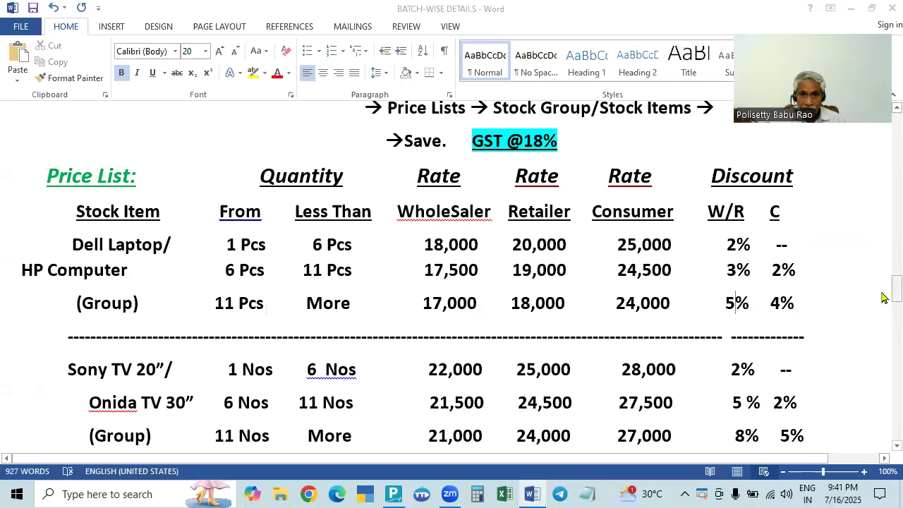
key("alt+Tab")
key("alt+Tab")
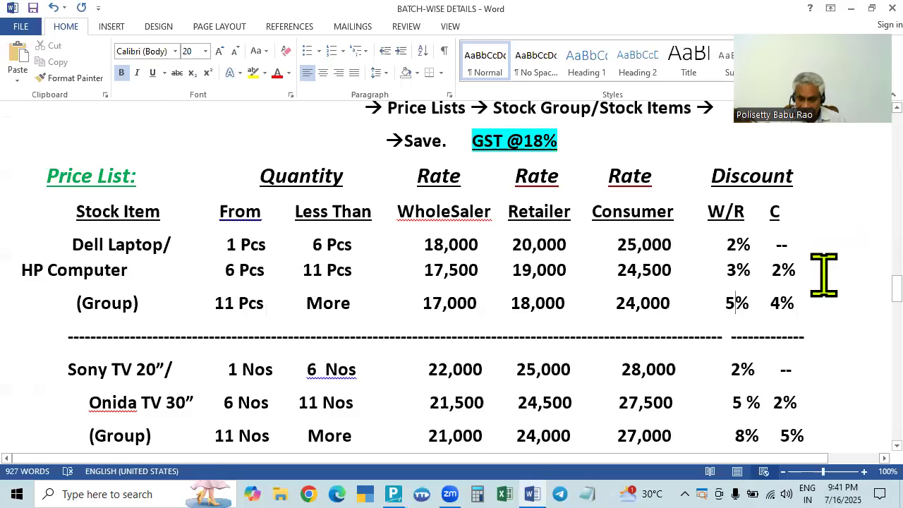
key("alt+Tab")
type("18000")
key("Return")
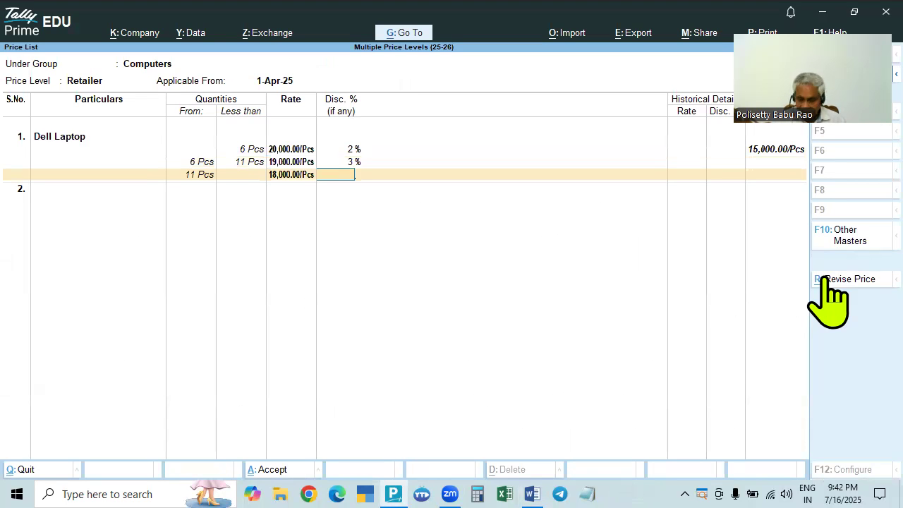
type("5")
key("Return")
key("alt+Tab")
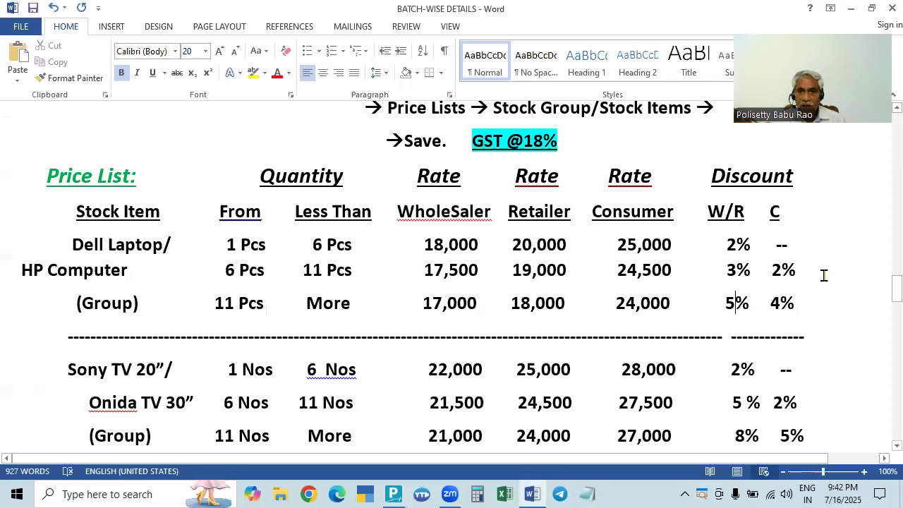
key("alt+Tab")
key("n")
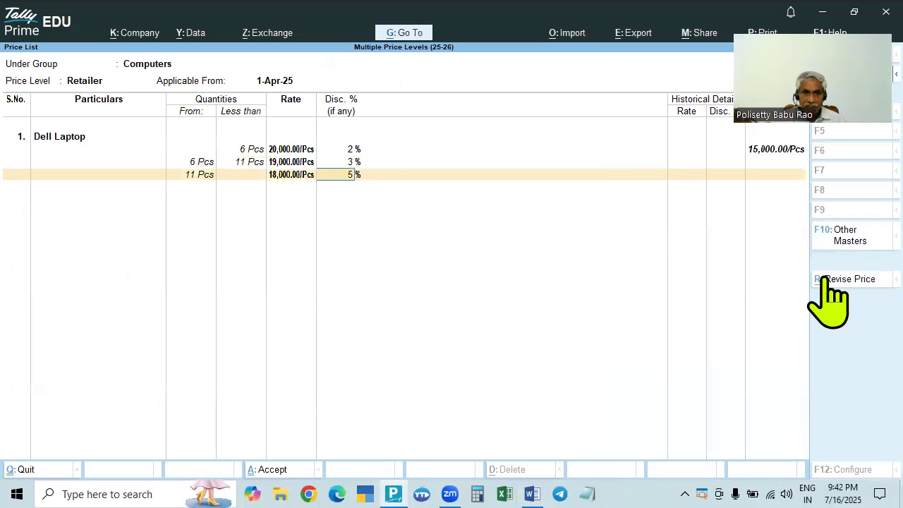
key("Return")
Add H P Computer as second Retailer item, with its first range of less than 6 Pcs at 20,000 and 2% discount
key("Down")
key("Return")
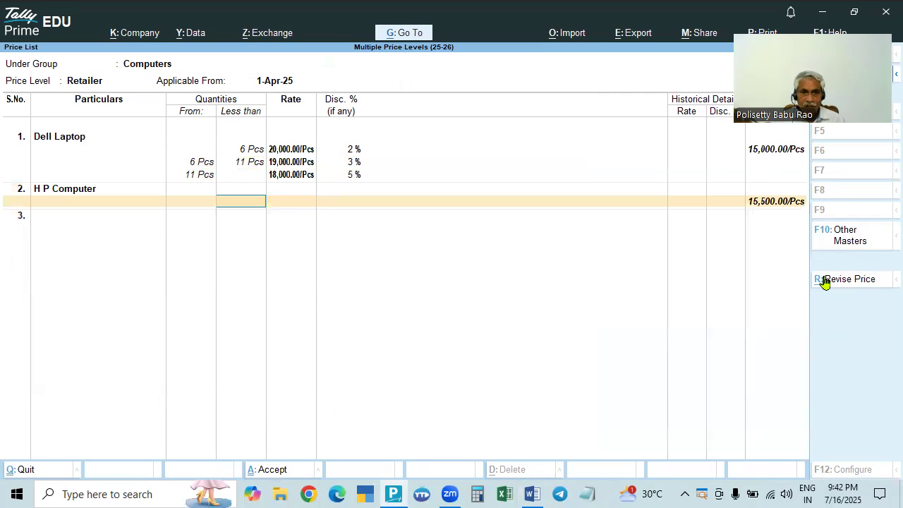
key("Return")
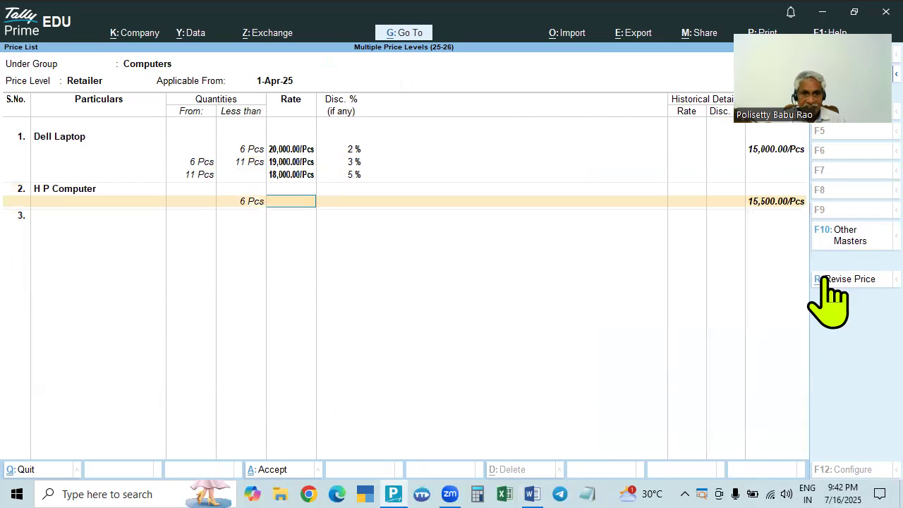
key("alt+Tab")
key("alt+Tab")
type("20000")
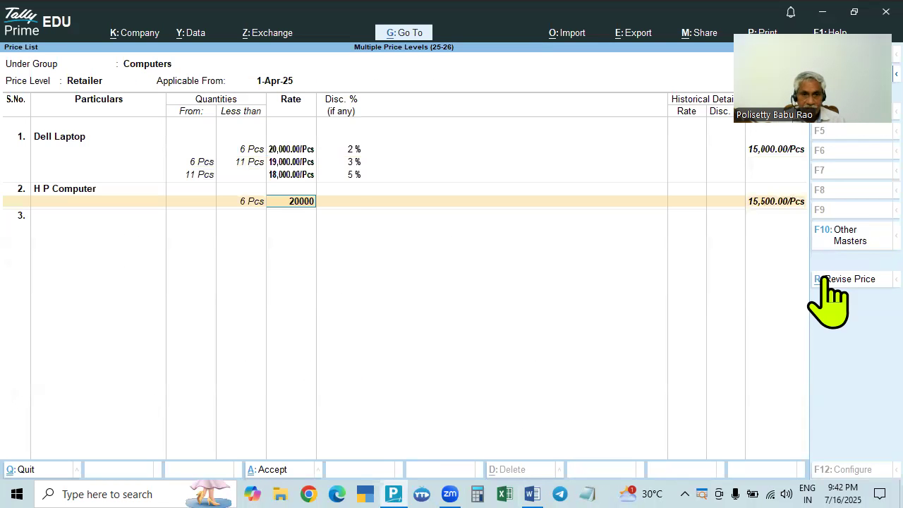
key("Return")
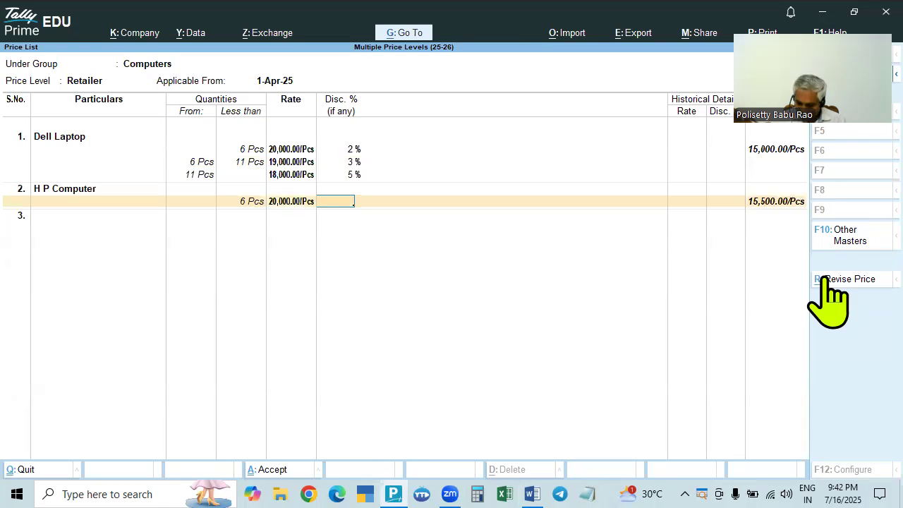
key("Return")
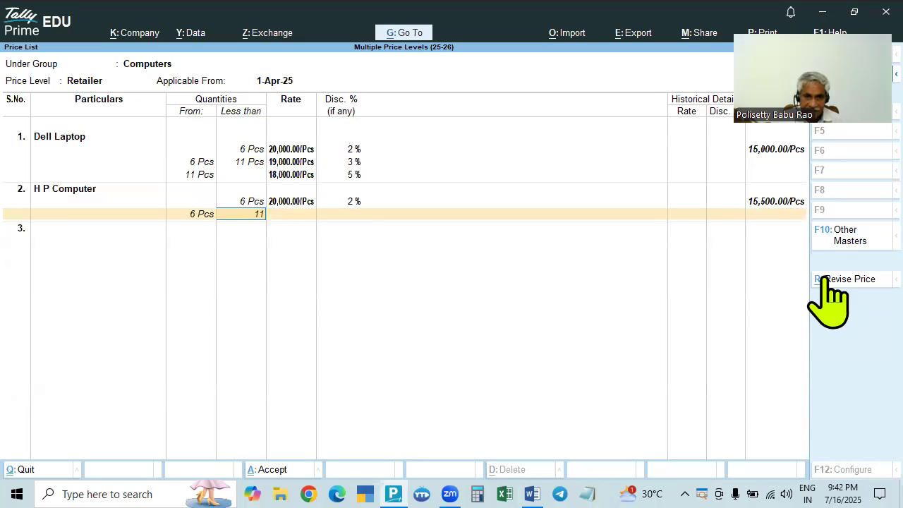
Enter H P Computer's second Retailer range, from 6 to less than 11 Pcs, at 19,000 with 3% discount
key("Return")
type("19,000")
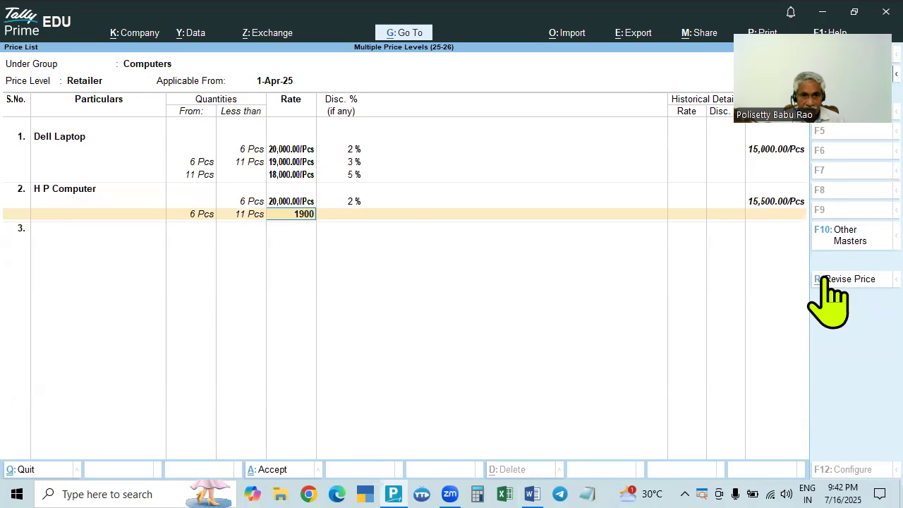
key("Return")
type("3")
key("Return")
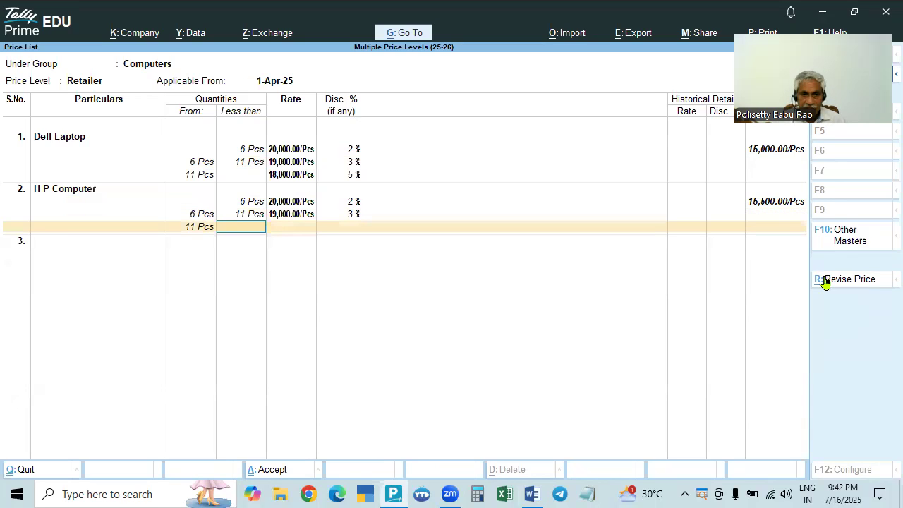
Enter H P Computer's open-ended range from 11 Pcs at 18,000 with 5% discount and save the Retailer price list
key("Return")
type("17000")
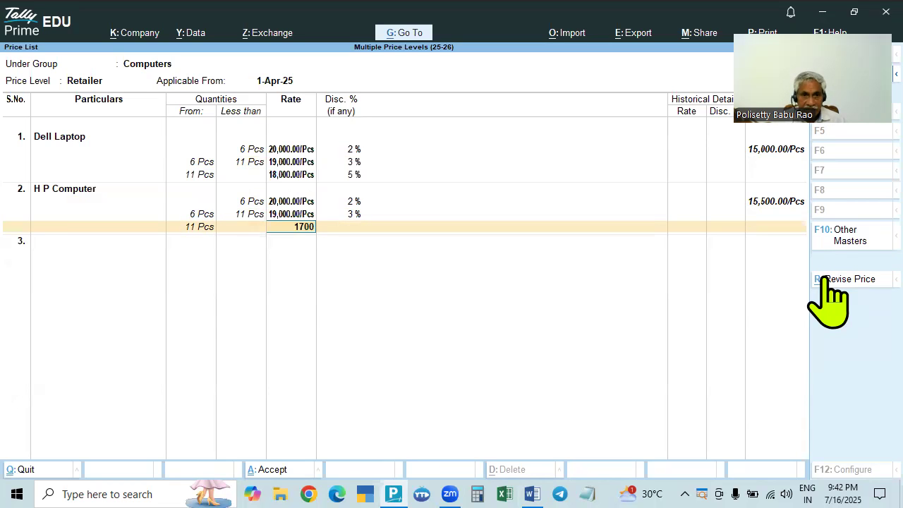
key("alt+Tab")
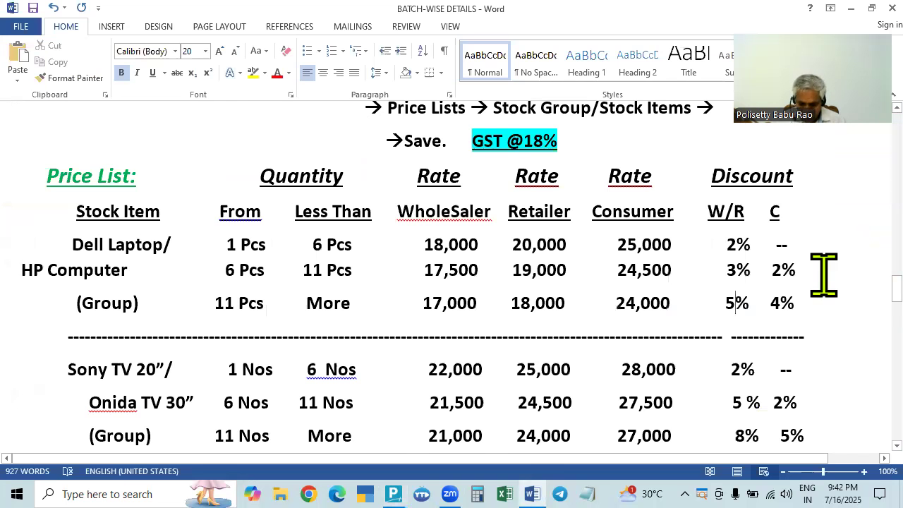
key("alt+Tab")
key("BackSpace")
key("BackSpace")
key("BackSpace")
key("BackSpace")
type("8000")
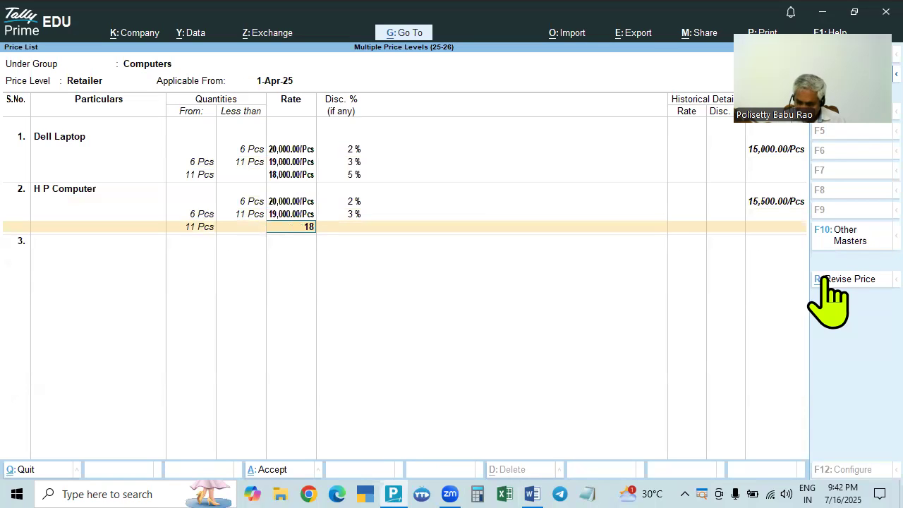
key("Return")
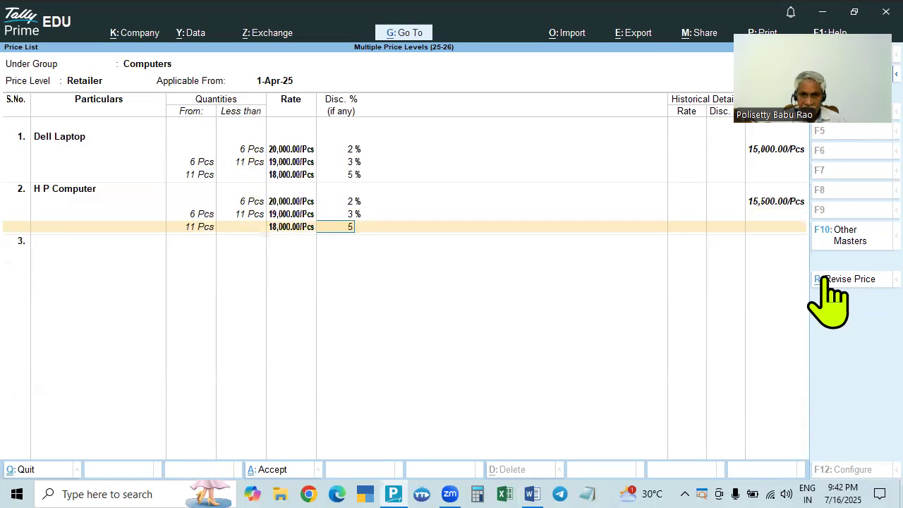
key("Return")
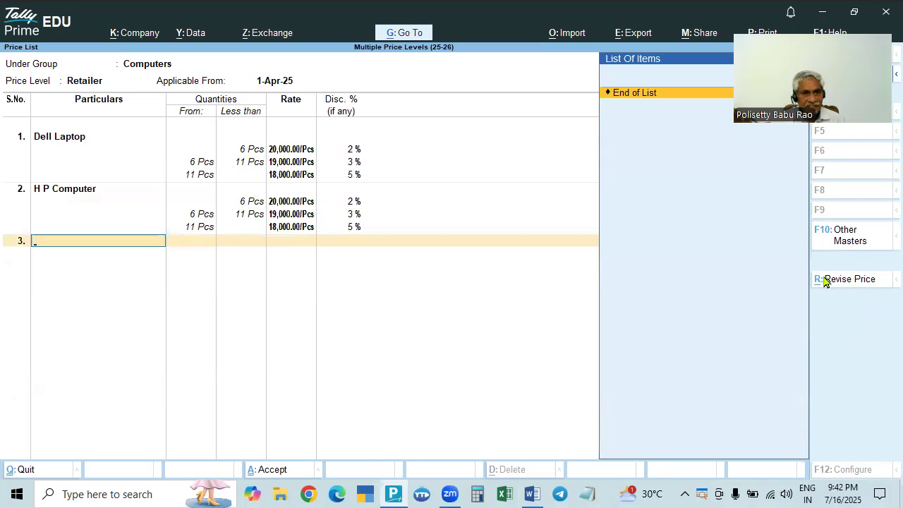
key("Return")
key("Return")
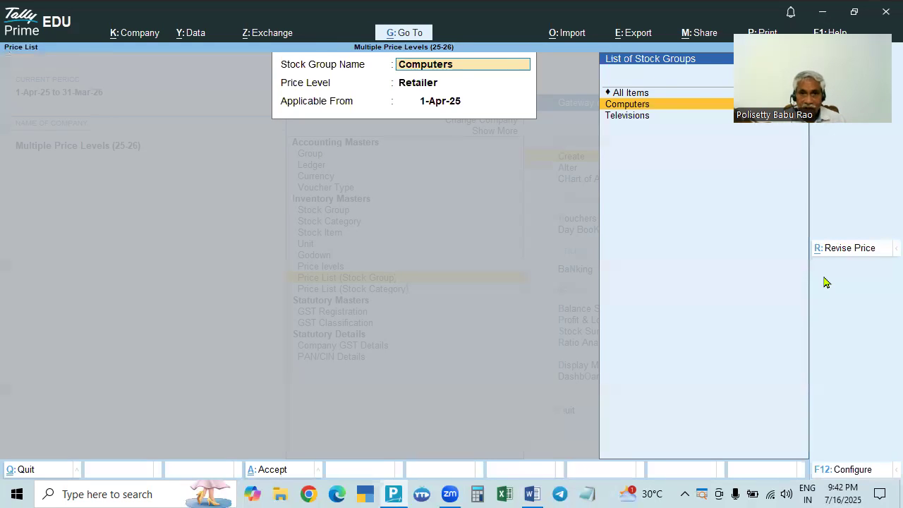
Open the Consumer price list for the Computers stock group, applicable from 1-Apr-25
key("Return")
key("Up")
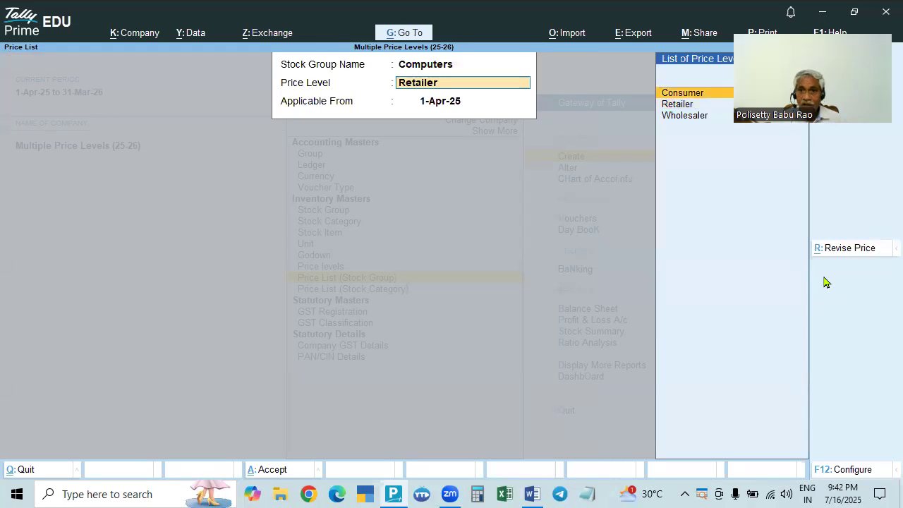
key("Return")
key("Return")
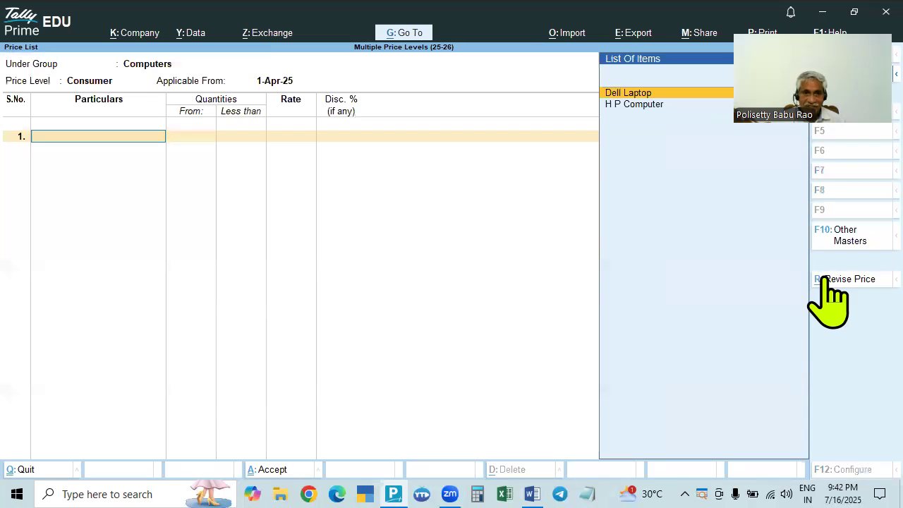
Add Dell Laptop with its first Consumer range of less than 6 Pcs at 25,000 without discount, following the Word price table
key("Return")
key("alt+Tab")
key("alt+Tab")
type("6")
key("Return")
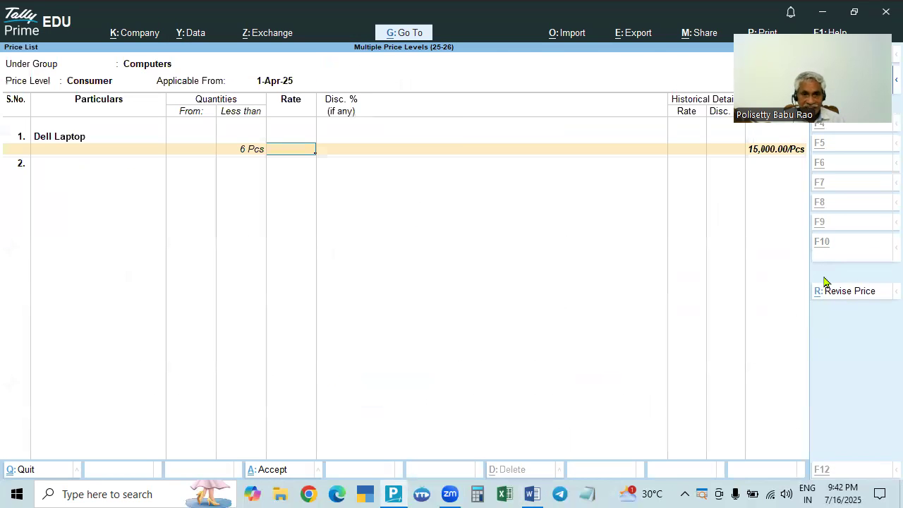
key("alt+Tab")
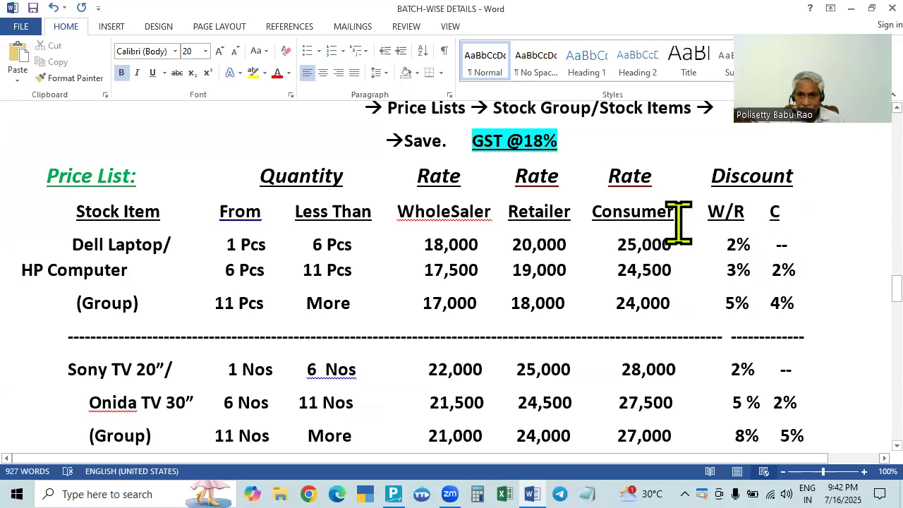
key("alt+Tab")
type("25,000")
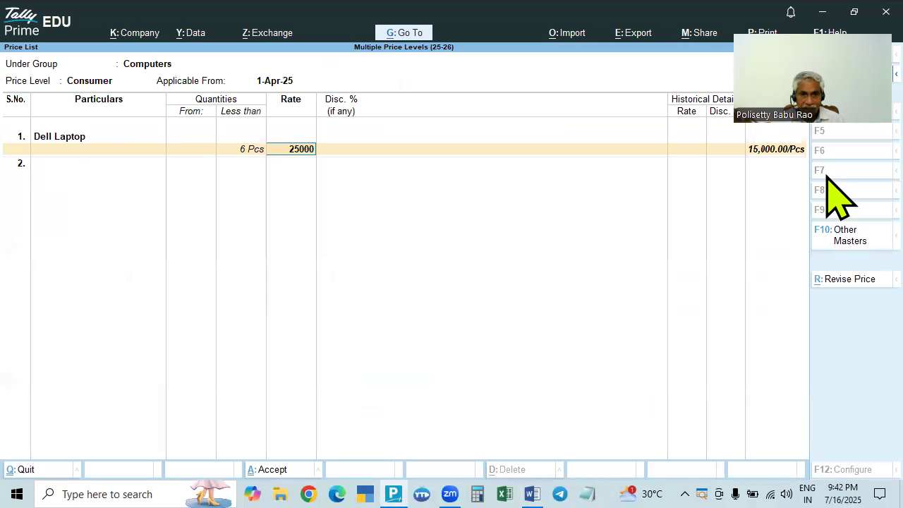
key("Return")
key("alt+Tab")
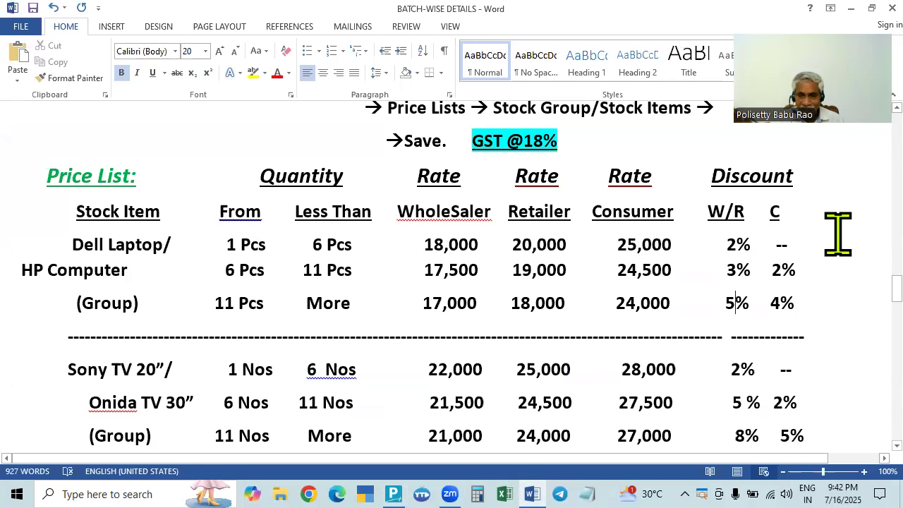
key("alt+Tab")
key("Return")
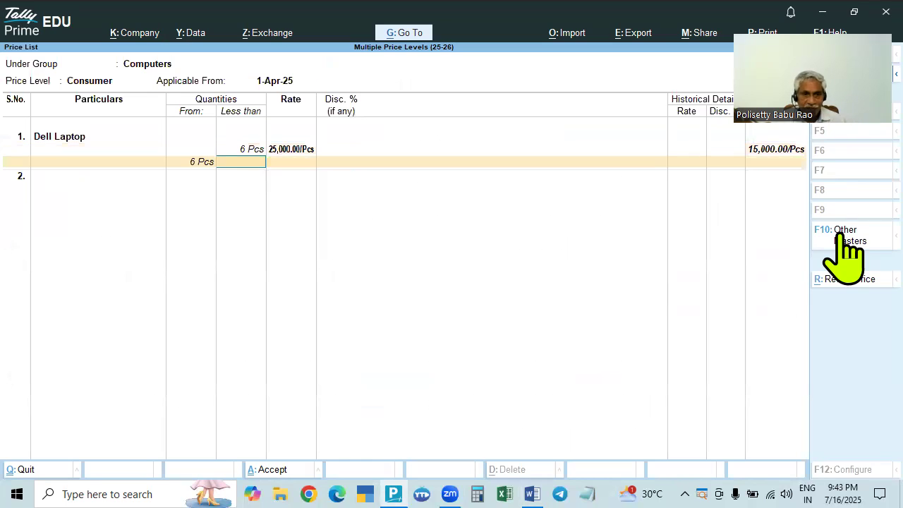
Enter Dell Laptop's second Consumer range, from 6 to less than 11 Pcs, at 24,500 with 2% discount, following the Word price table
type("11")
key("Return")
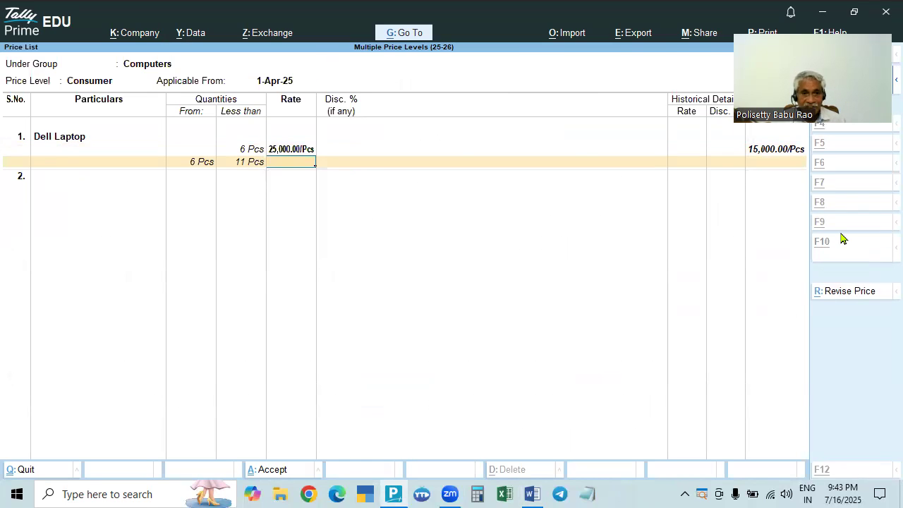
key("alt+Tab")
key("alt+Tab")
type("24500")
key("Return")
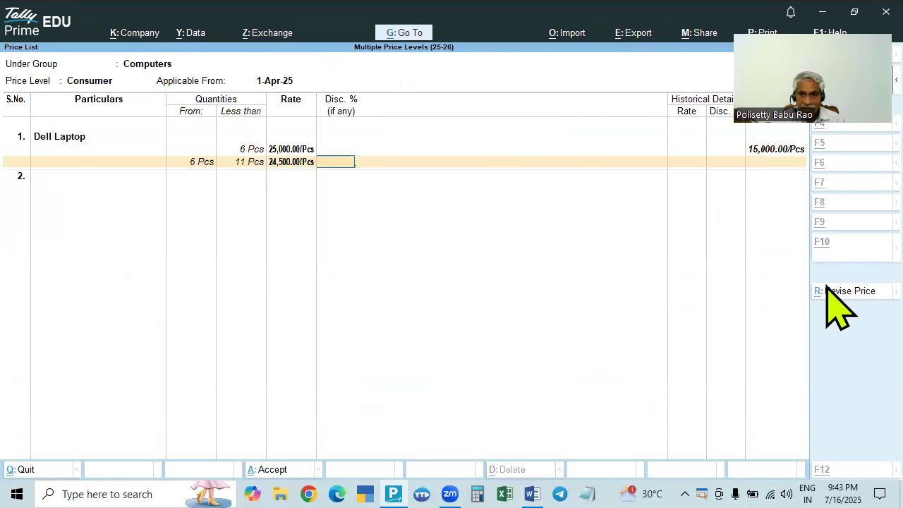
key("alt+Tab")
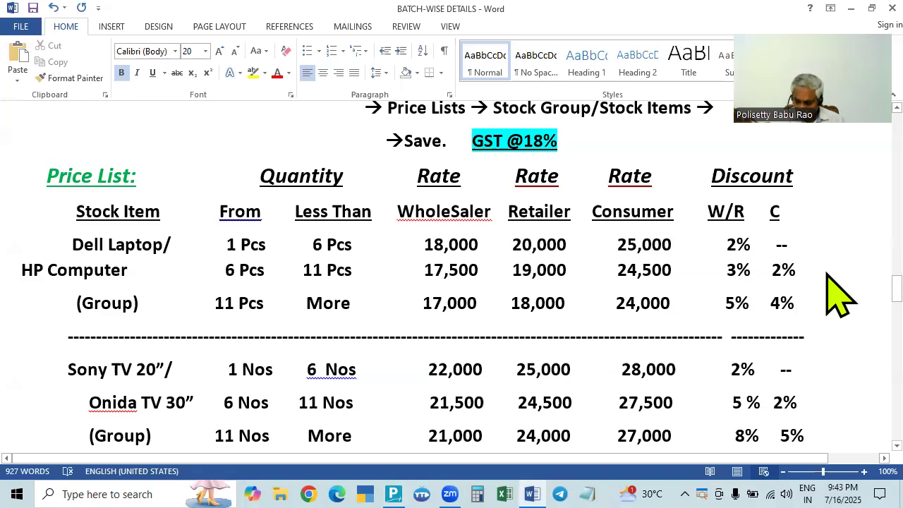
key("alt+Tab")
type("2")
key("Return")
Enter Dell Laptop's open-ended Consumer range from 11 Pcs at 24,000 with 4% discount, following the Word price table
key("Return")
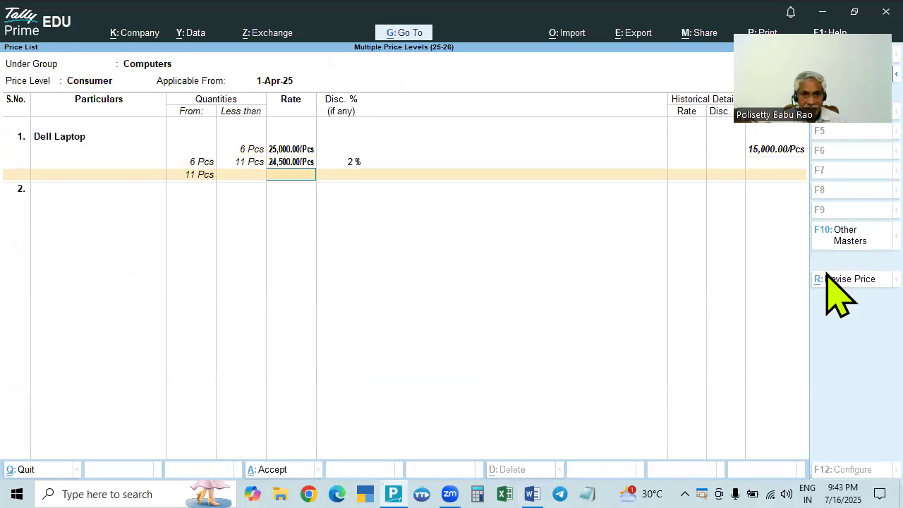
key("alt+Tab")
key("alt+Tab")
type("24000")
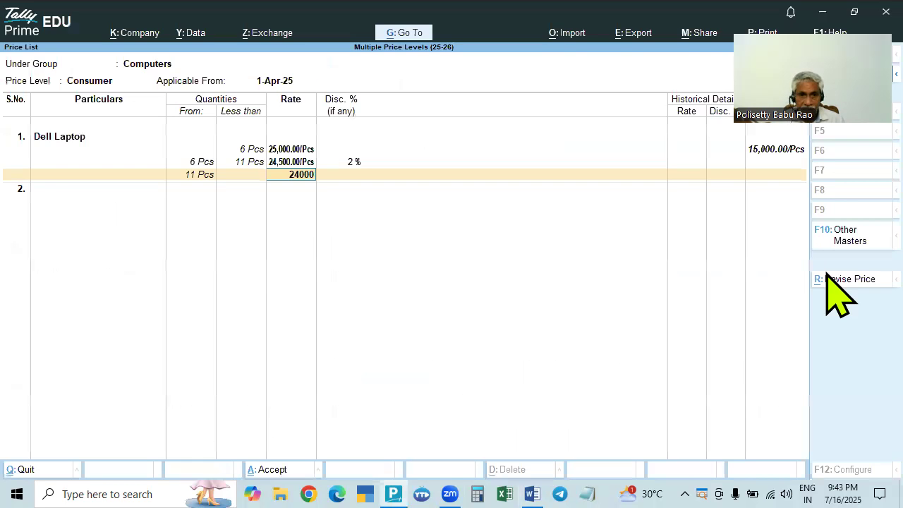
key("Return")
key("alt+Tab")
key("alt+Tab")
key("Return")
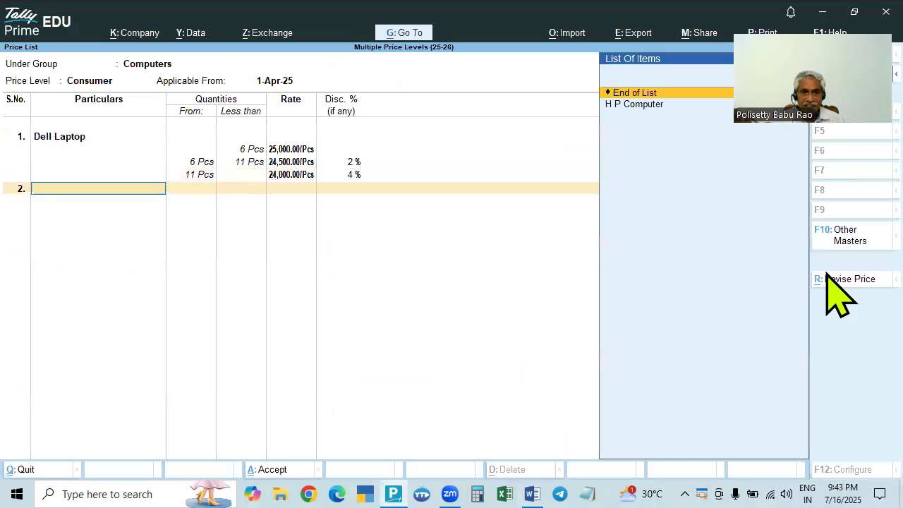
key("Return")
key("Escape")
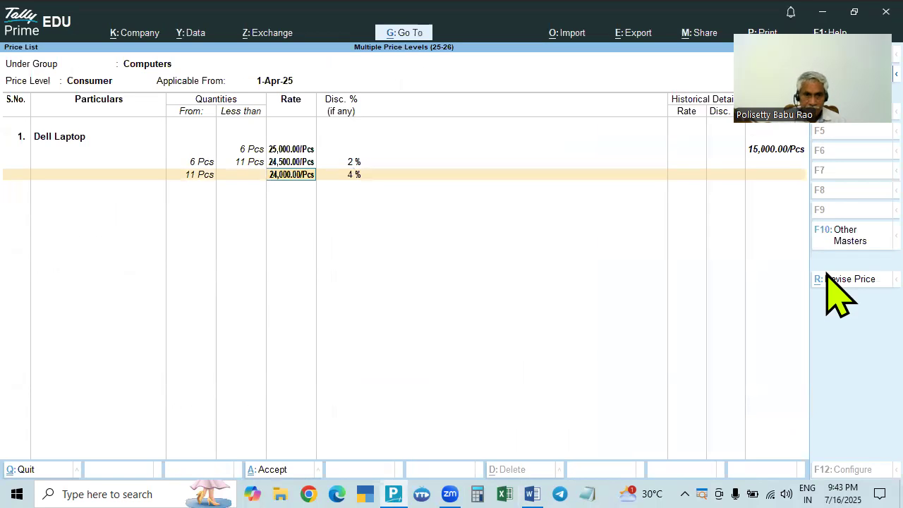
Add H P Computer as second Consumer item, with its first range of less than 6 Pcs at 25,000 without discount
key("Return")
key("Down")
key("Return")
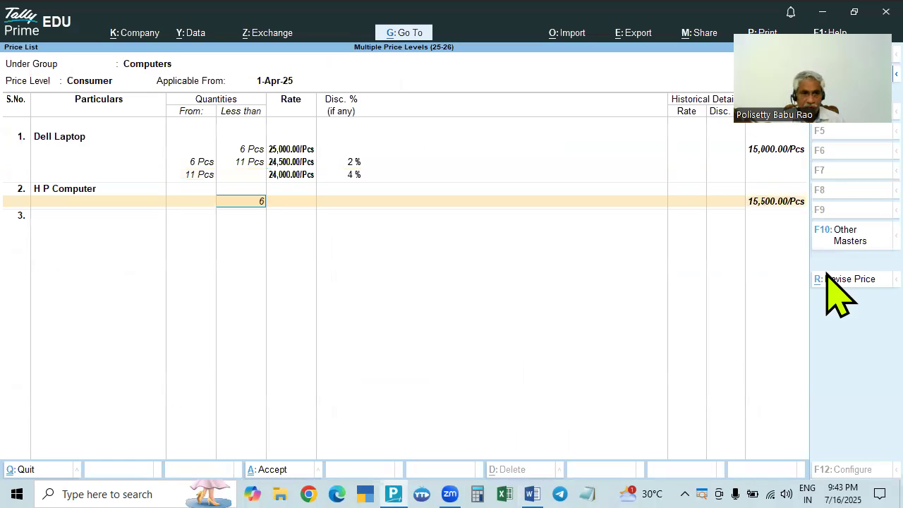
type("6")
key("Return")
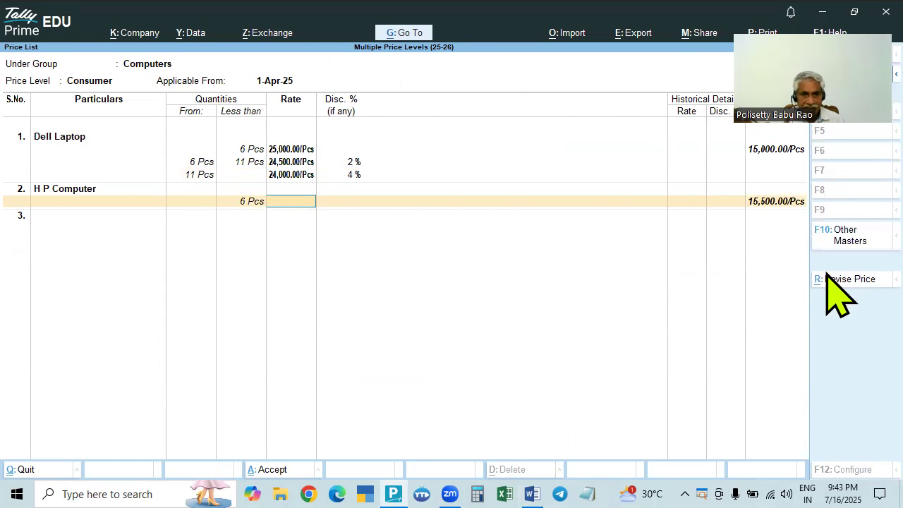
key("alt+Tab")
key("alt+Tab")
type("25000")
key("Return")
key("Return")
Enter H P Computer's second Consumer range, from 6 to less than 11 Pcs, at 24,500 with 2% discount
type("11")
key("Return")
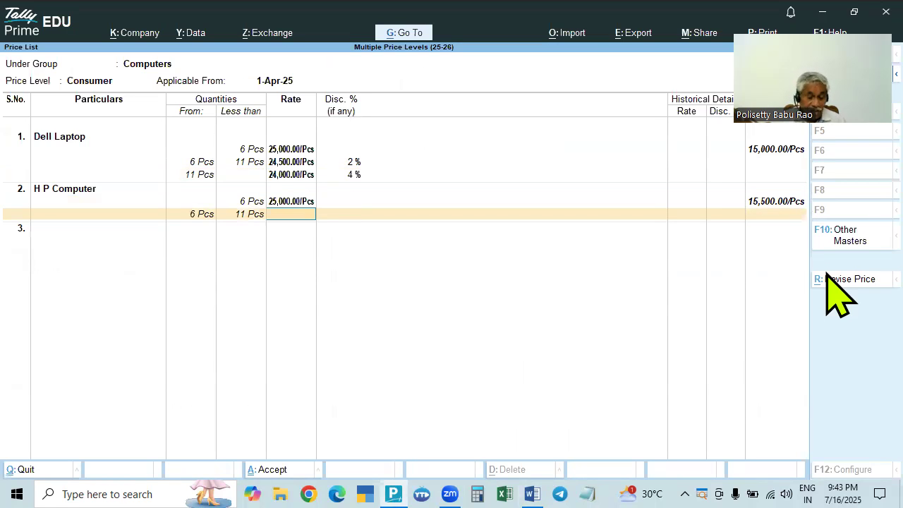
key("alt+Tab")
key("alt+Tab")
type("24,500")
key("Return")
type("2")
key("Return")
Enter H P Computer's open-ended range from 11 Pcs at 24,000 with 4% discount and save the Consumer price list
key("Return")
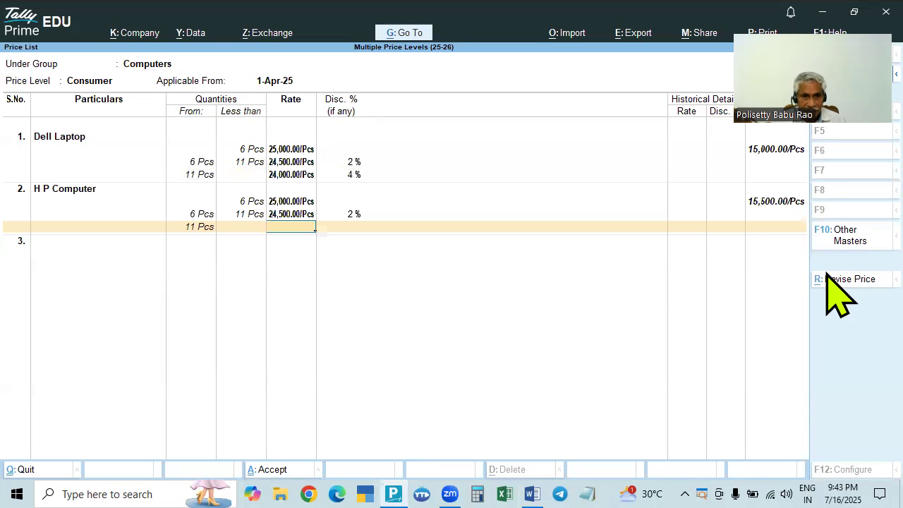
key("alt+Tab")
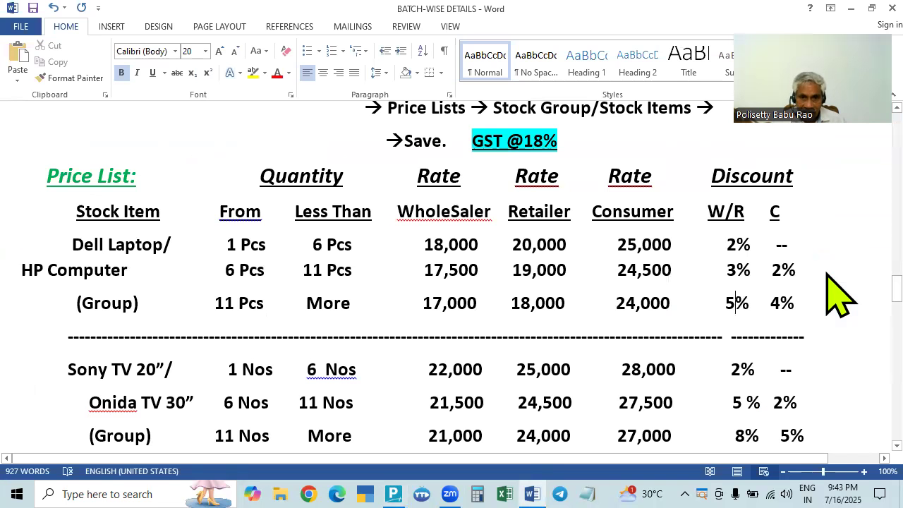
key("alt+Tab")
type("24000")
key("Return")
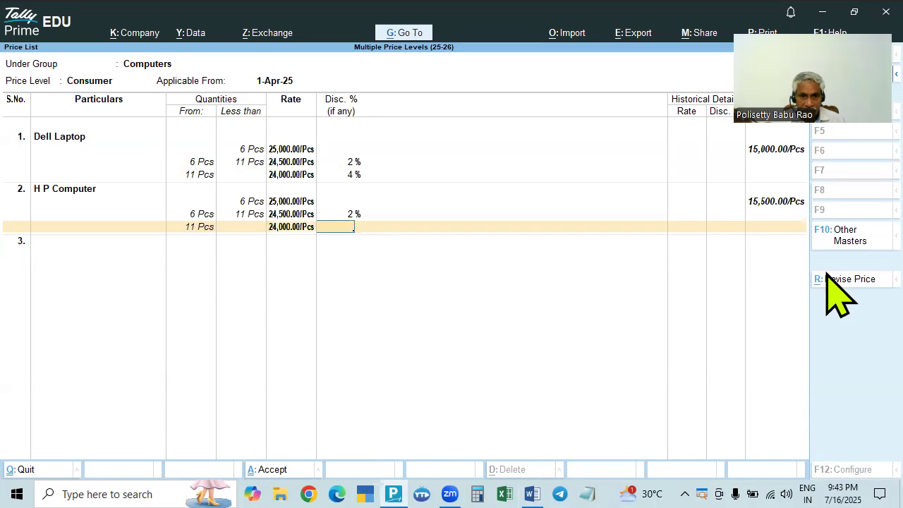
key("alt+Tab")
key("alt+Tab")
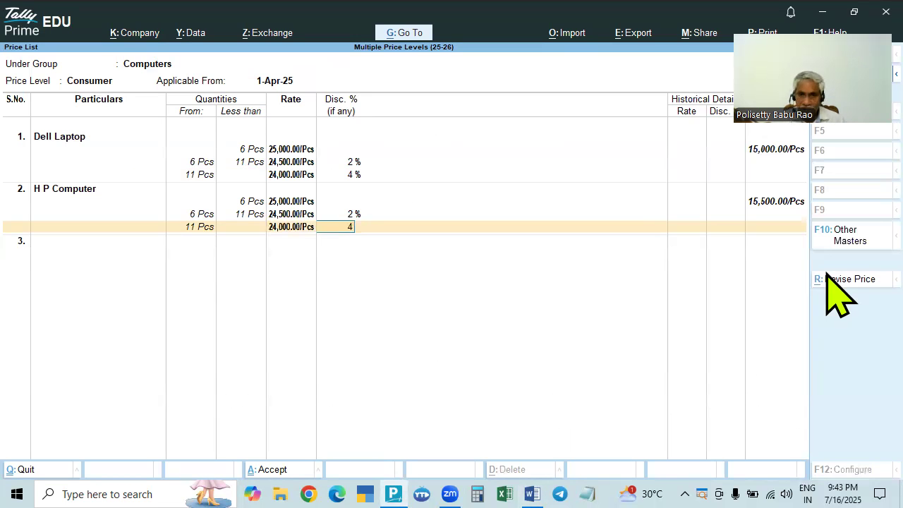
type("4")
key("Return")
key("Return")
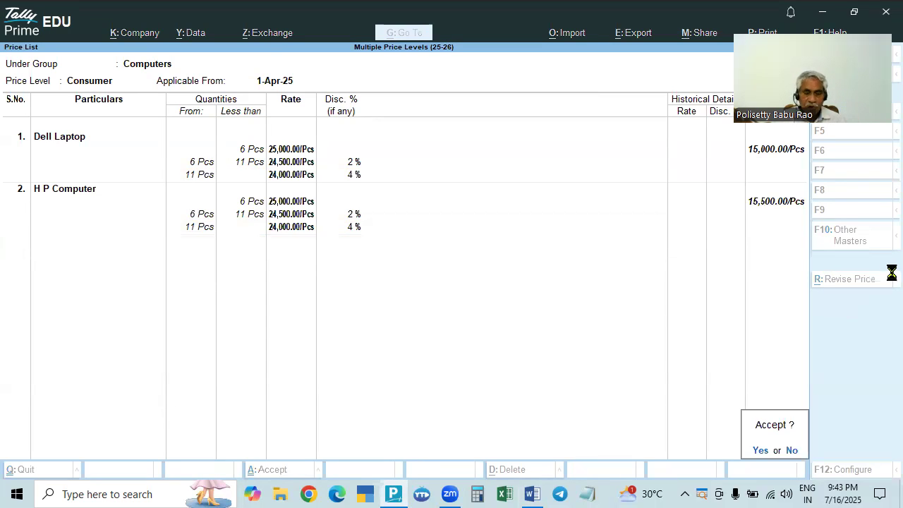
key("Return")
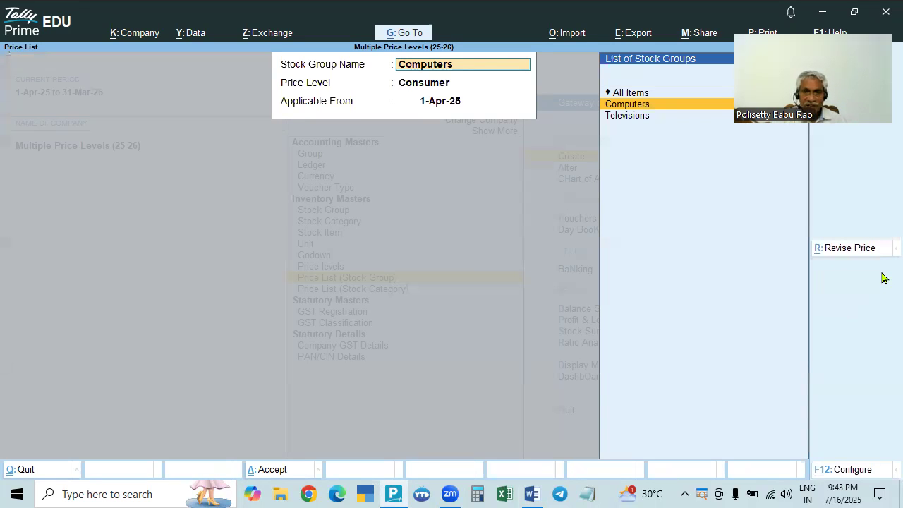
Open the Wholesaler price list for the Televisions stock group, applicable from 1-Apr-25
key("Down")
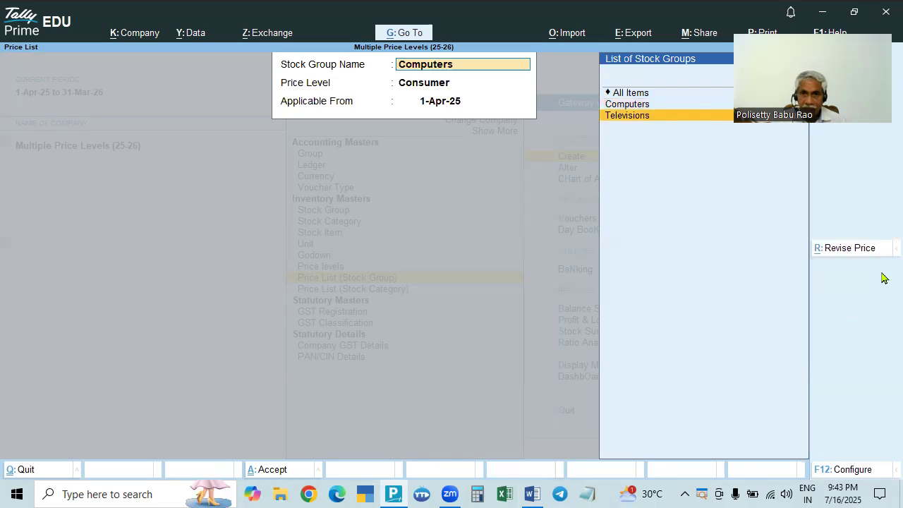
key("Return")
key("Down")
key("Down")
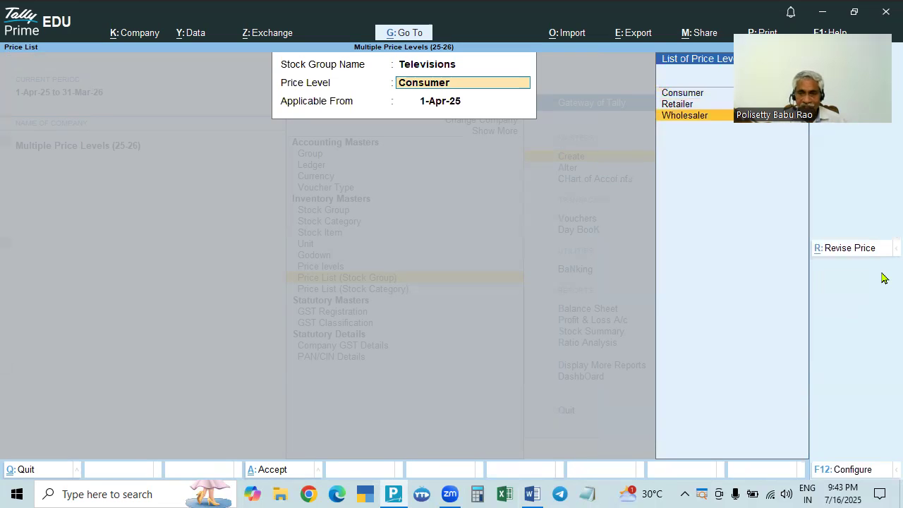
key("Return")
key("Return")
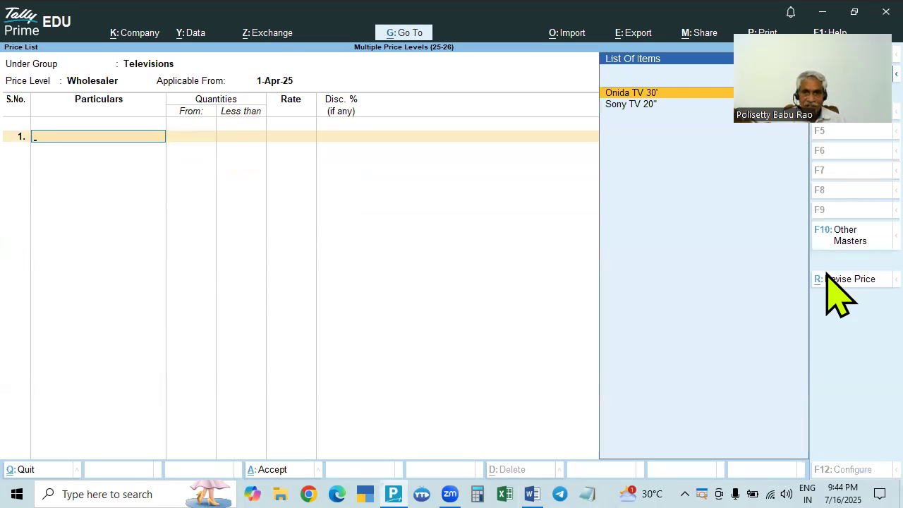
Check the item order in the Word price table and add Sony TV 20" with a first range of less than 6 Nos
key("alt+Tab")
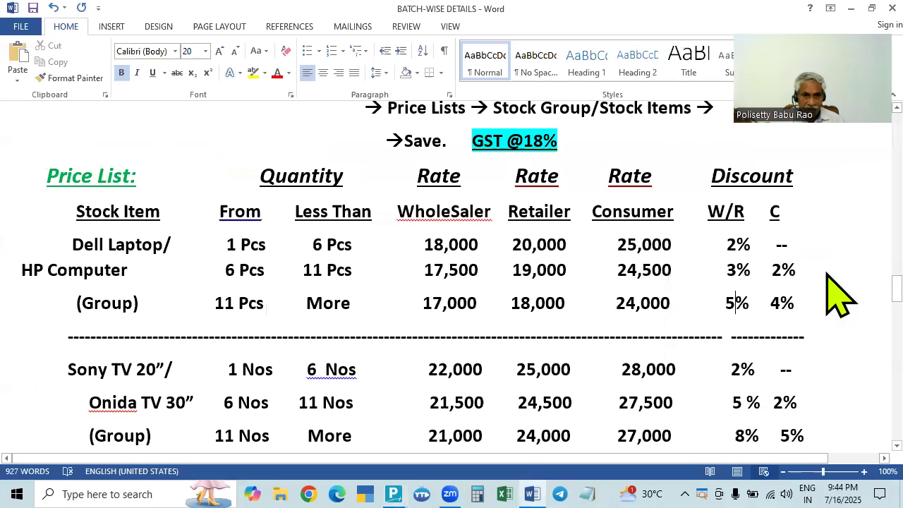
scroll(604, 359, "down", 3)
key("alt+Tab")
key("Down")
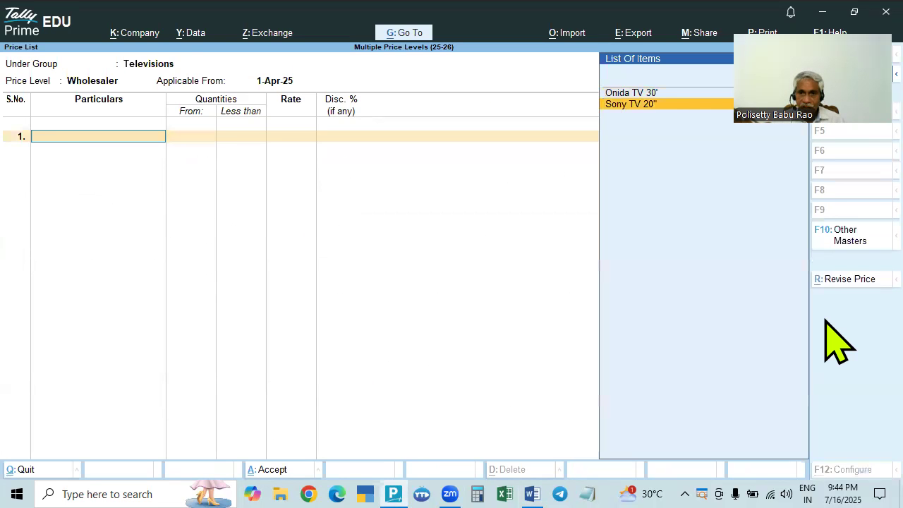
key("Return")
type("6")
key("Return")
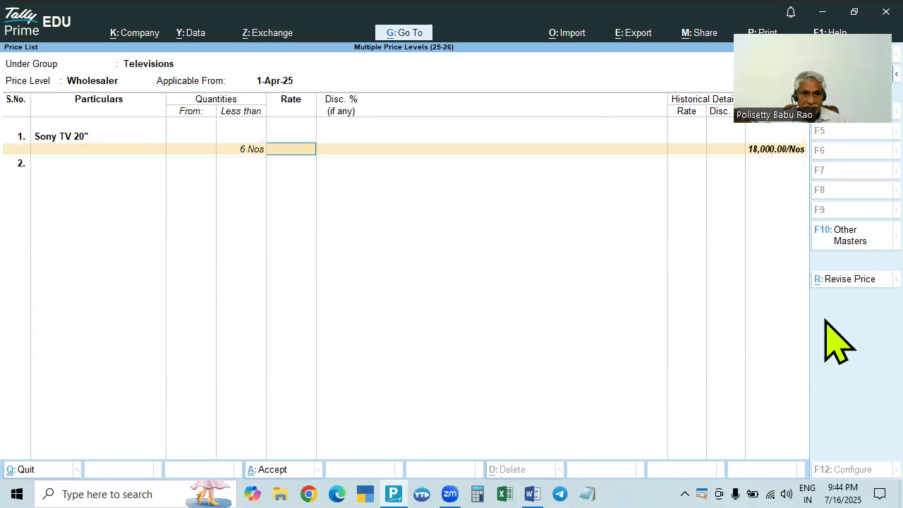
Check the Word price table and set Sony TV 20"'s first Wholesaler range to a rate of 22,000 with 2% discount
key("alt+Tab")
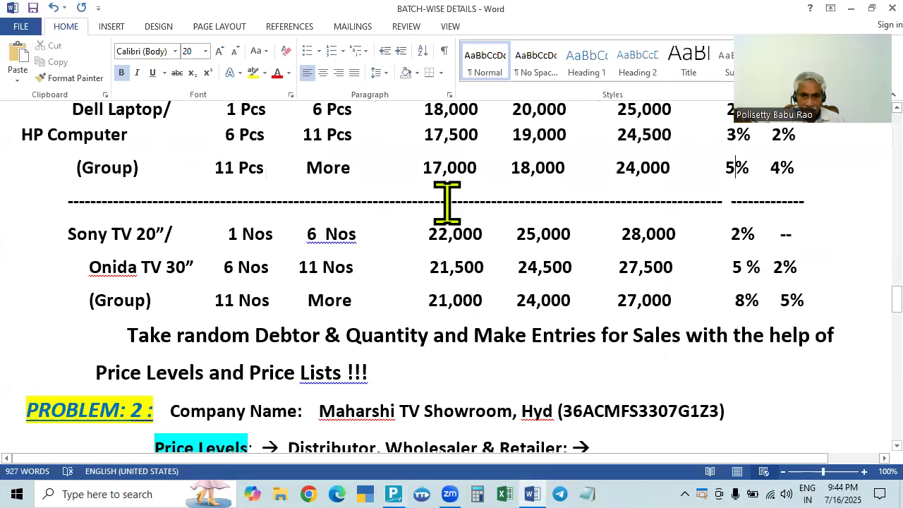
scroll(443, 202, "up", 2)
key("alt+Tab")
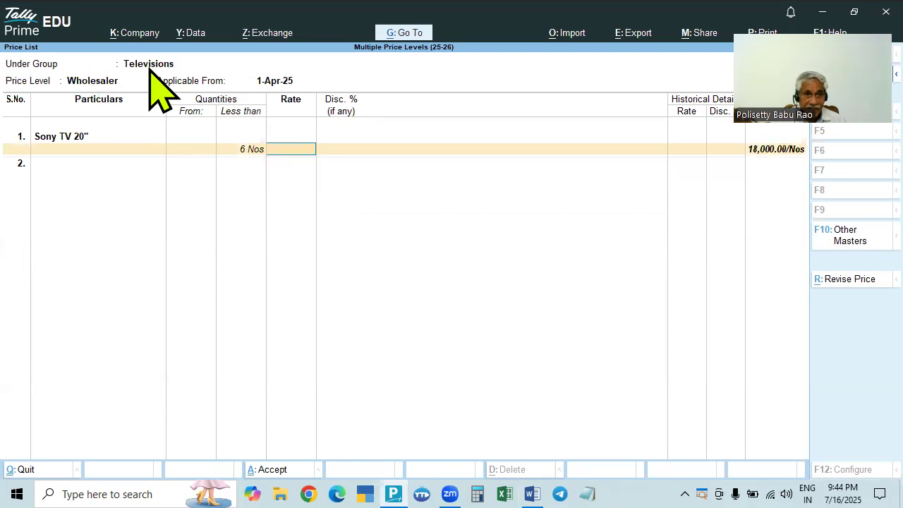
key("alt+Tab")
scroll(457, 283, "down", 1)
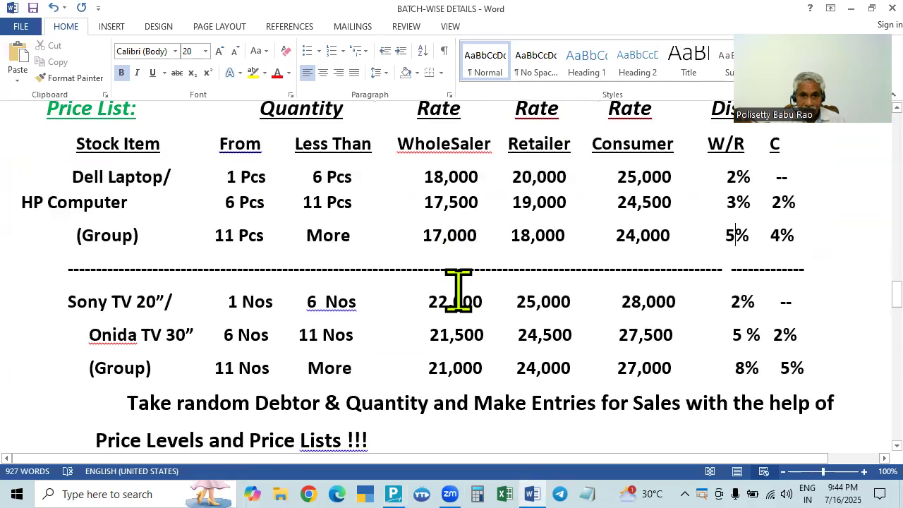
key("alt+Tab")
type("22000")
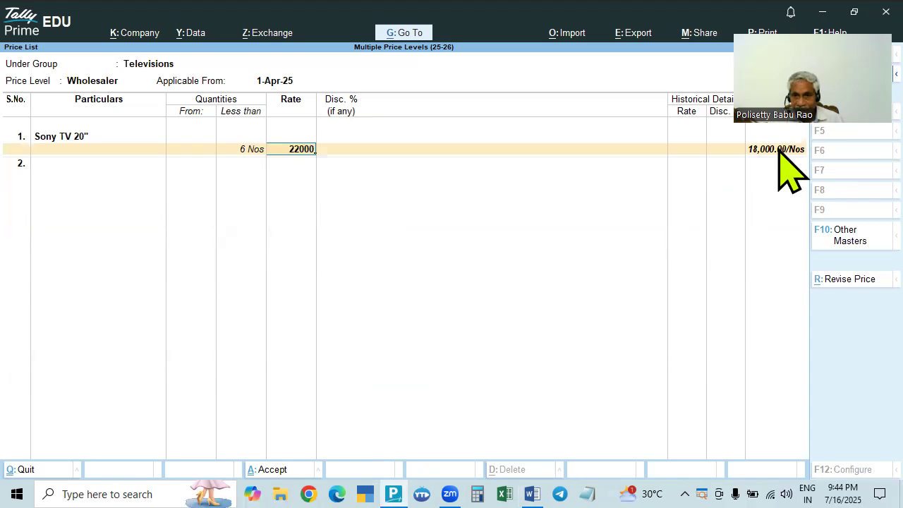
key("Return")
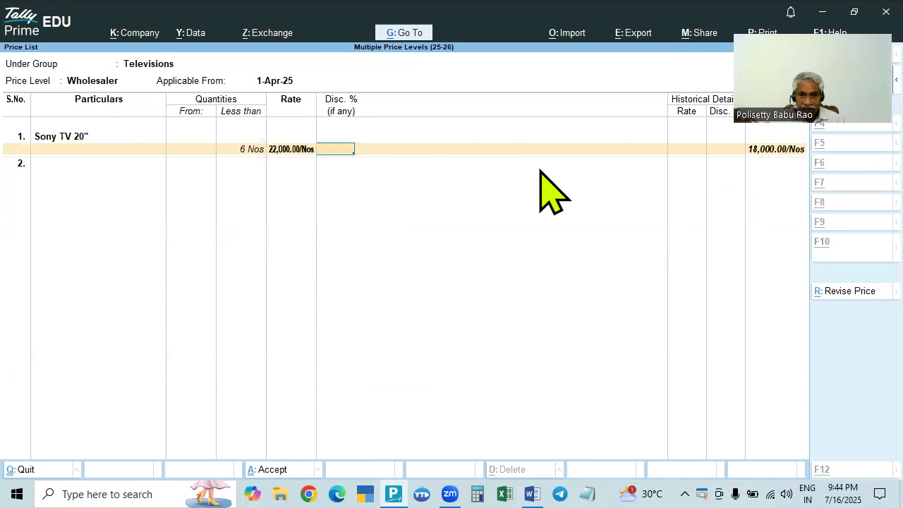
key("alt+Tab")
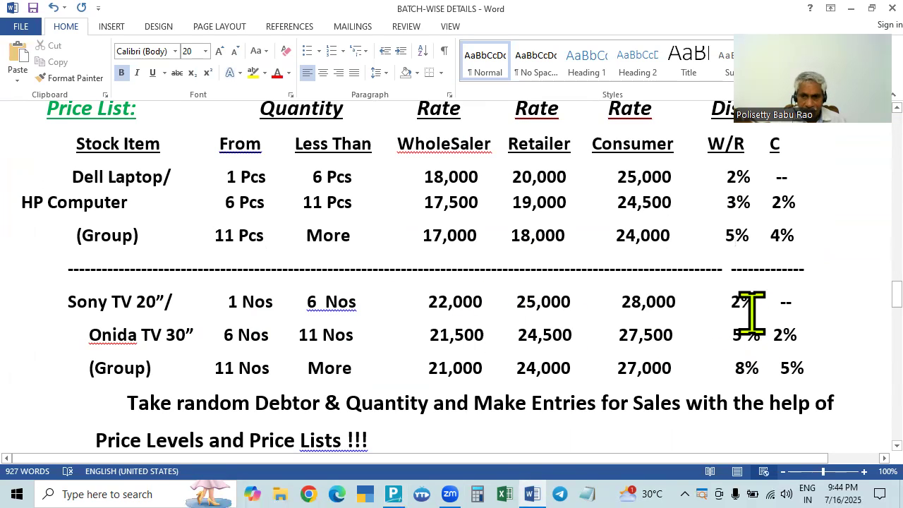
key("alt+Tab")
key("Return")
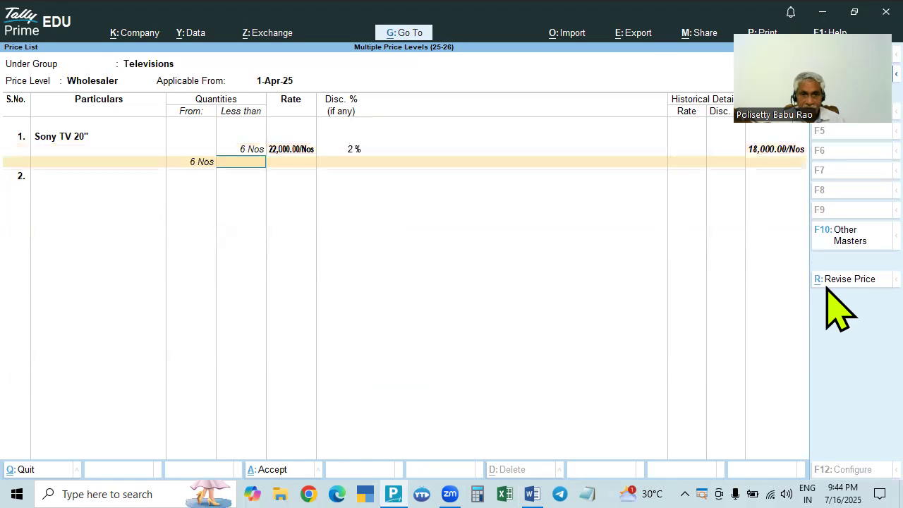
Enter Sony TV 20"'s second Wholesaler range, from 6 to less than 11 Nos, at 21,500 with 5% discount
type("11")
key("Return")
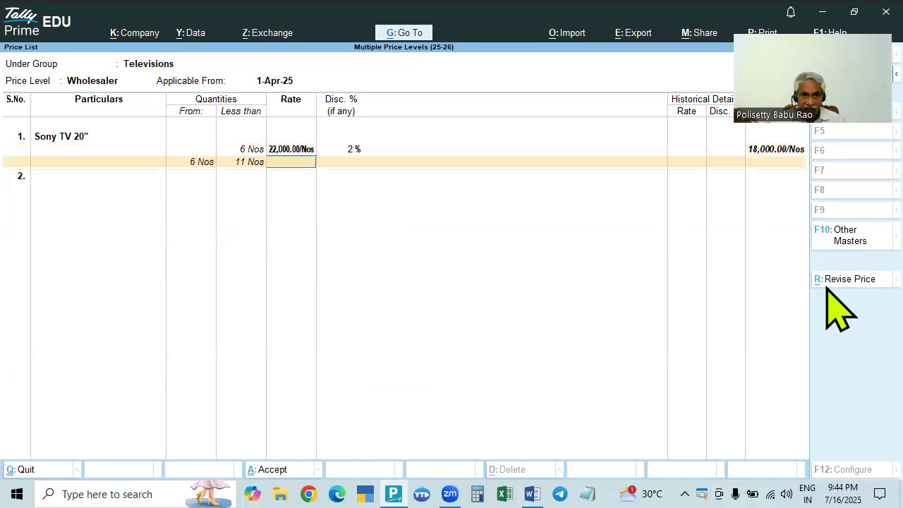
key("alt+Tab")
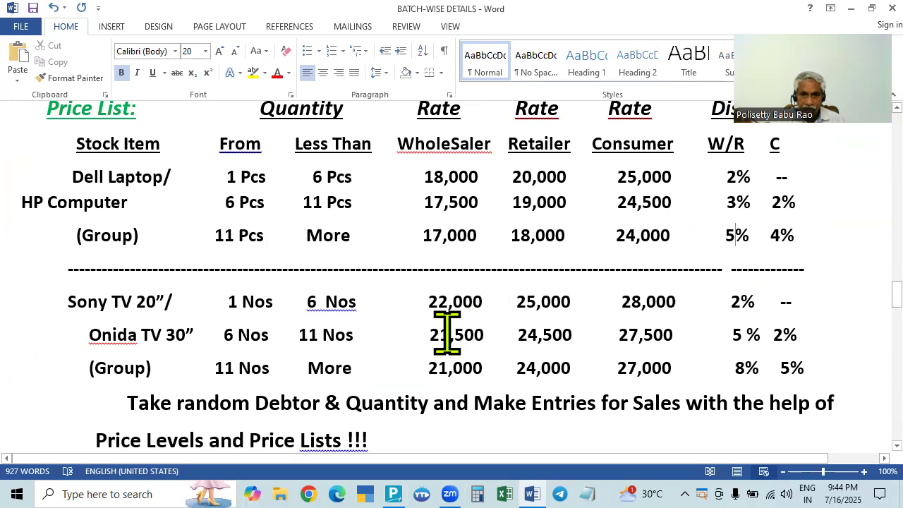
key("alt+Tab")
type("21,500")
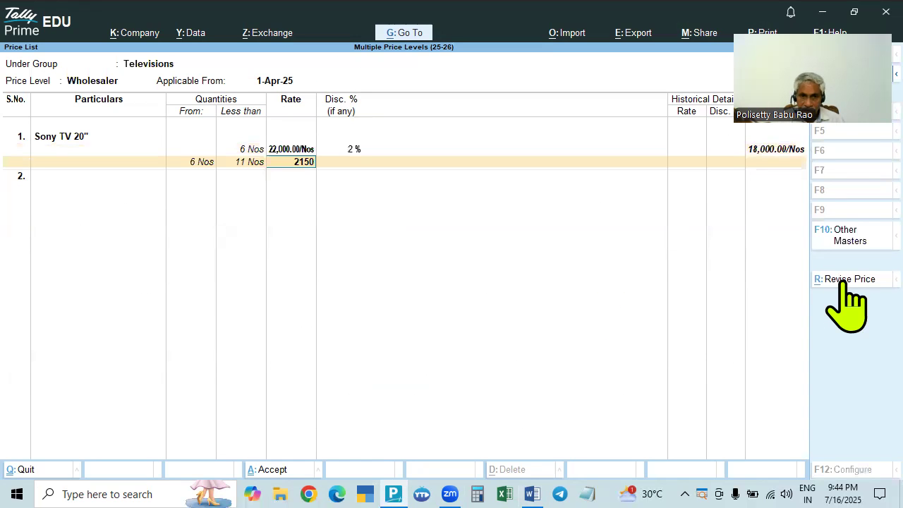
key("Return")
key("alt+Tab")
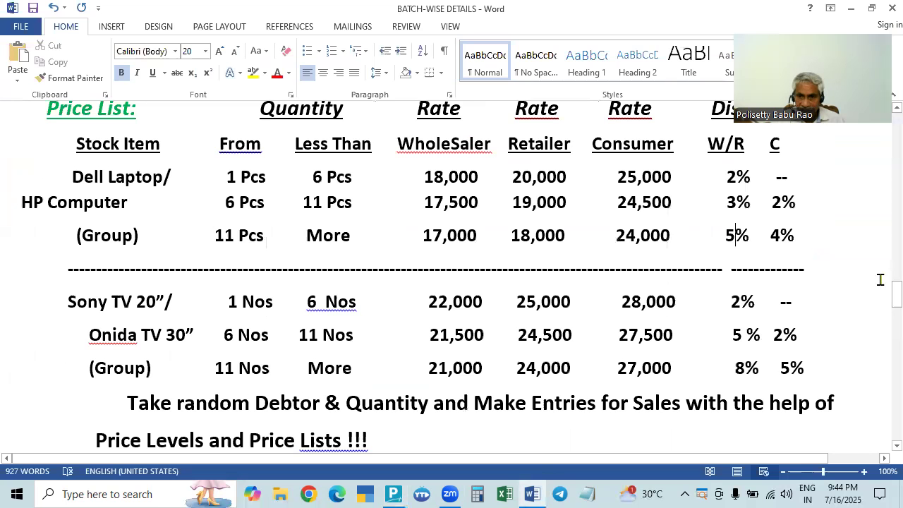
key("alt+Tab")
key("alt+Tab")
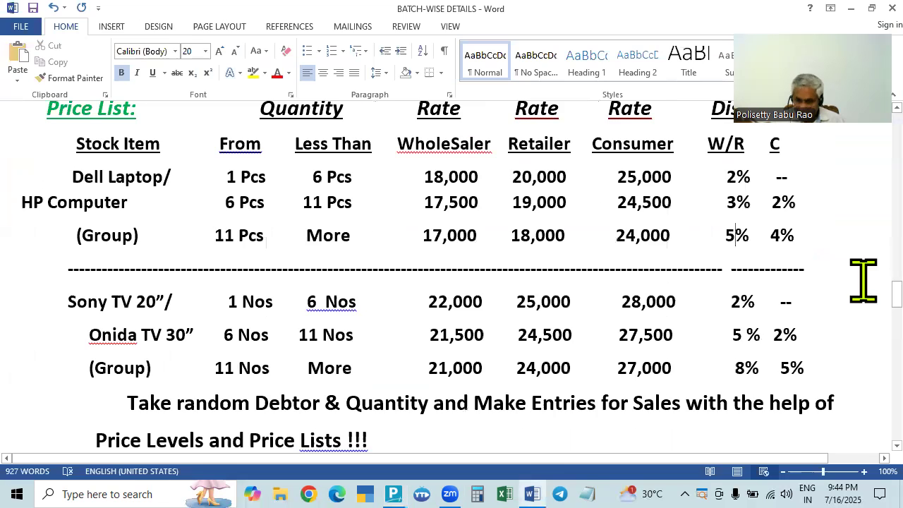
key("alt+Tab")
type("5")
key("Return")
Enter Sony TV 20"'s open-ended Wholesaler range from 11 Nos at 21,000 with 8% discount
key("Return")
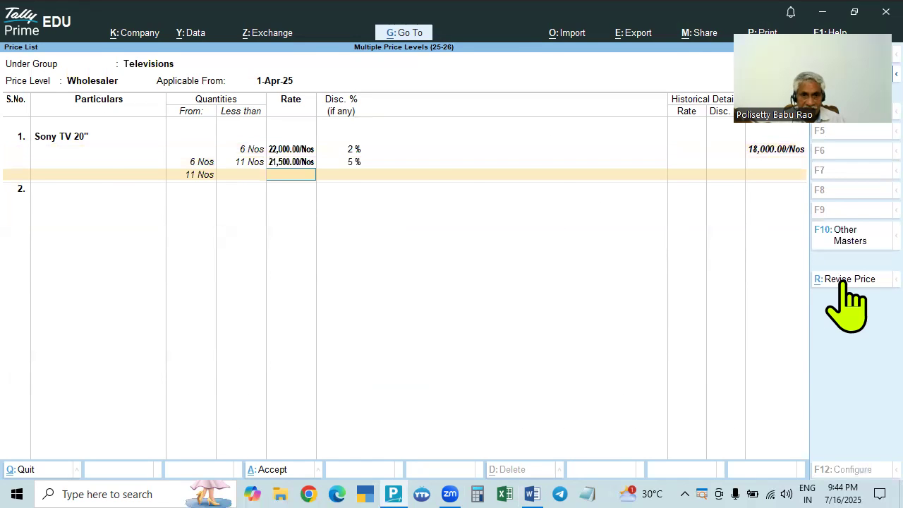
key("alt+Tab")
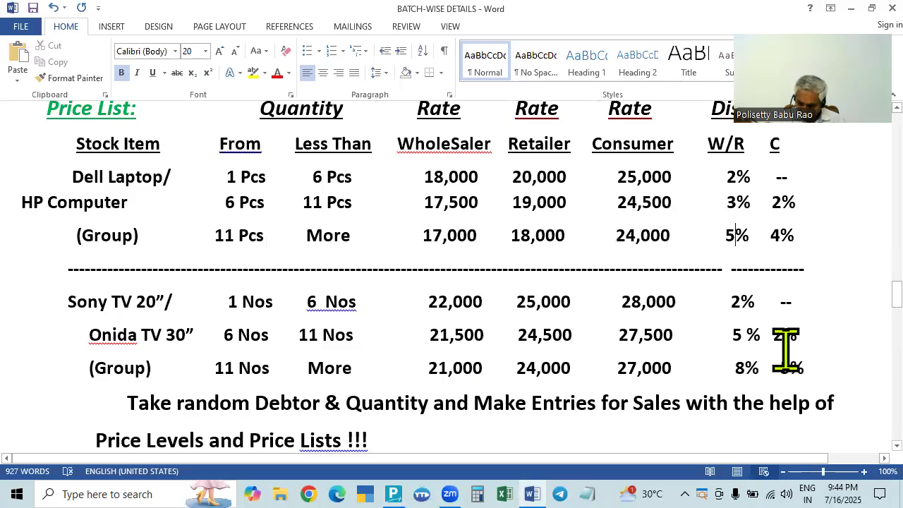
key("alt+Tab")
type("21000")
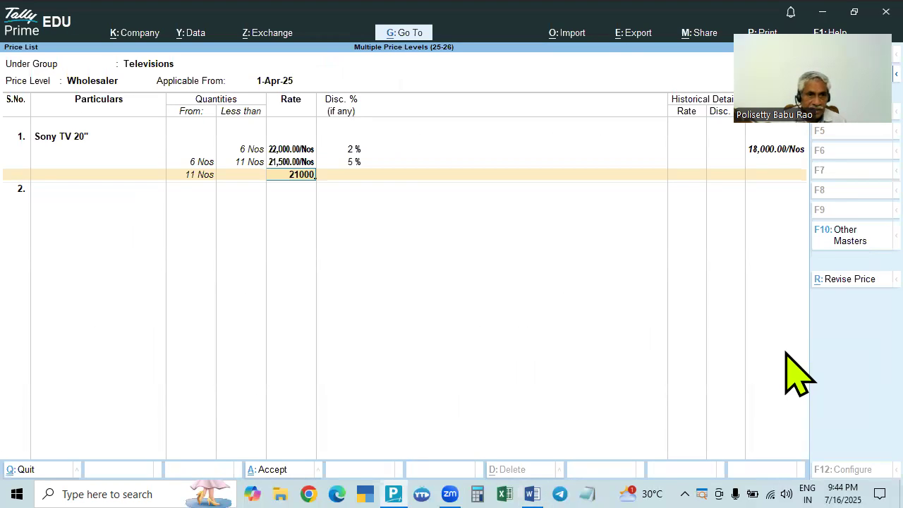
key("Return")
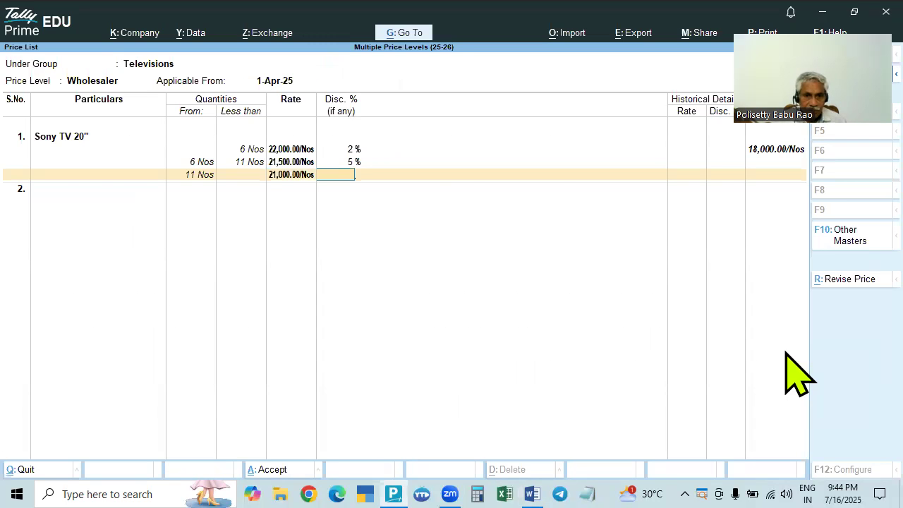
key("alt+Tab")
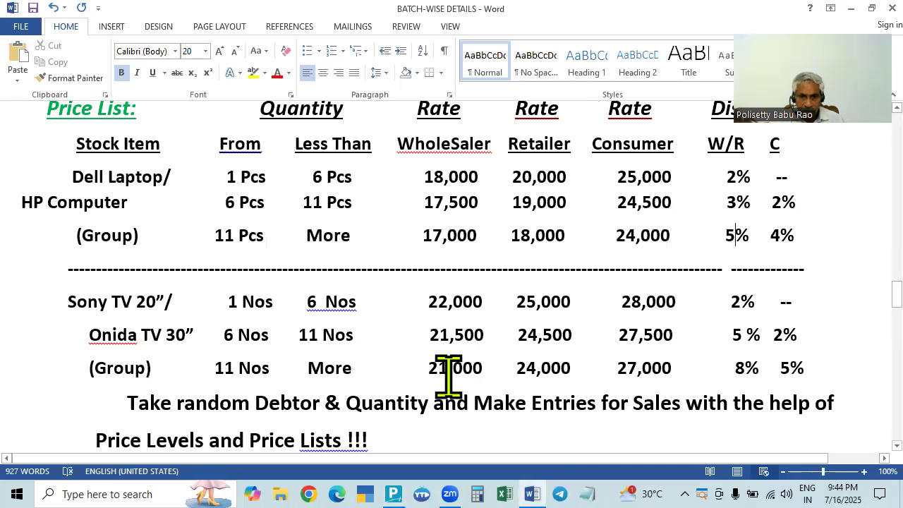
key("alt+Tab")
type("8")
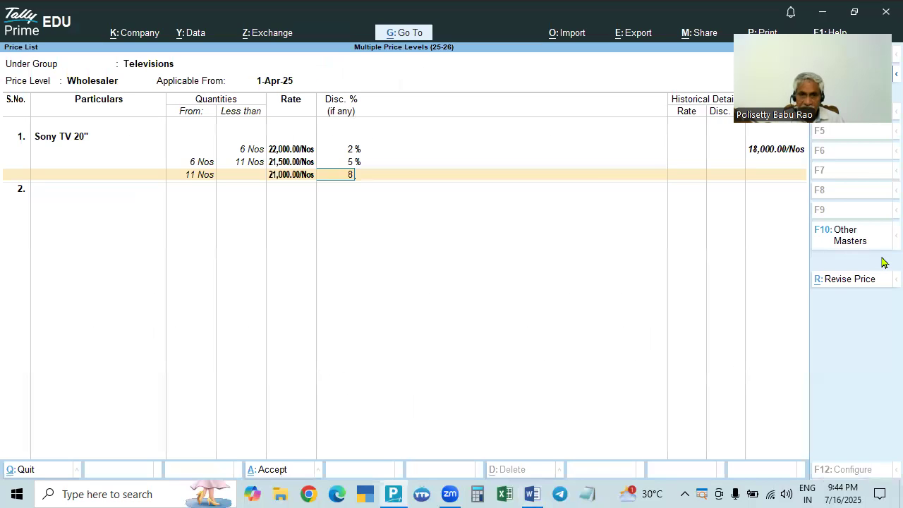
key("Return")
Add Onida TV 30' with a first Wholesaler range of less than 6 Nos at 22,000 with 2% discount
key("Down")
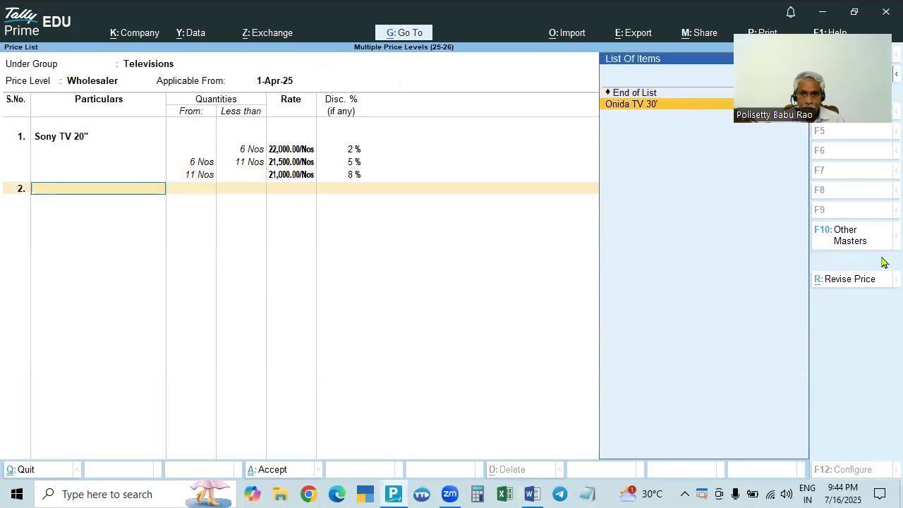
key("Return")
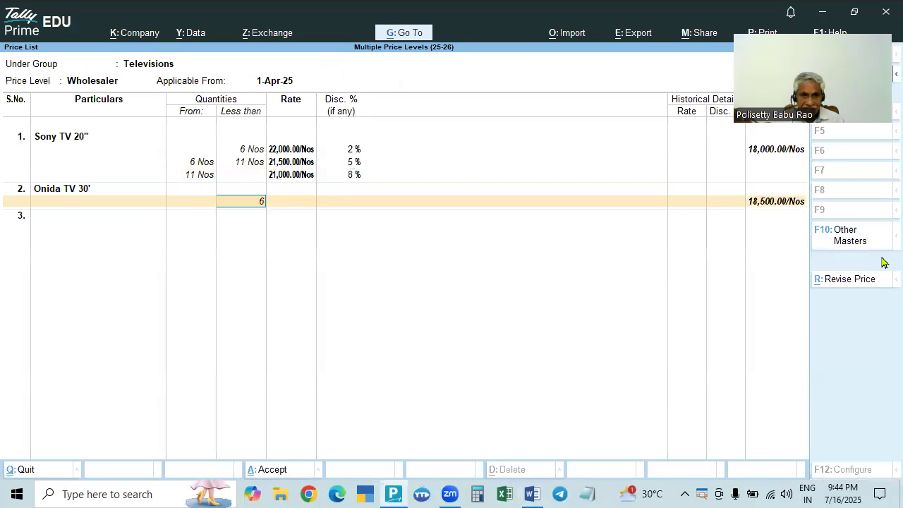
key("Return")
key("alt+Tab")
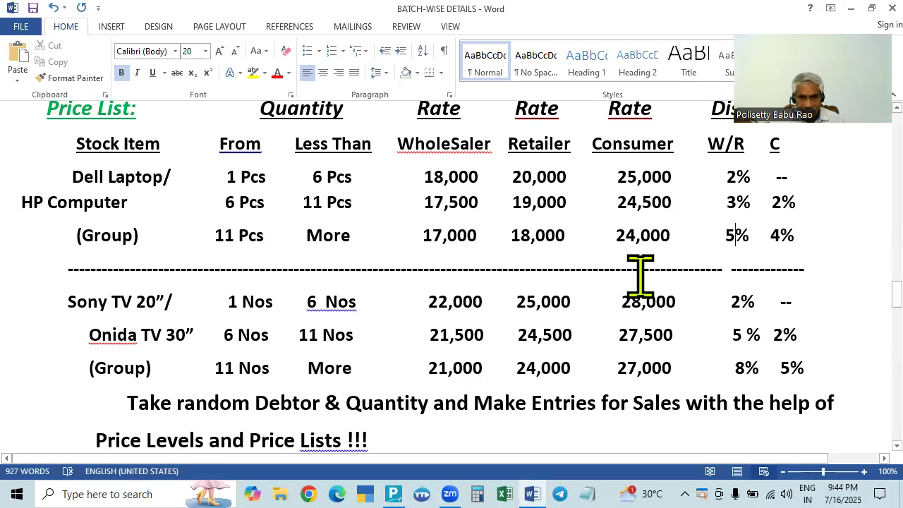
key("alt+Tab")
type("22000")
key("Return")
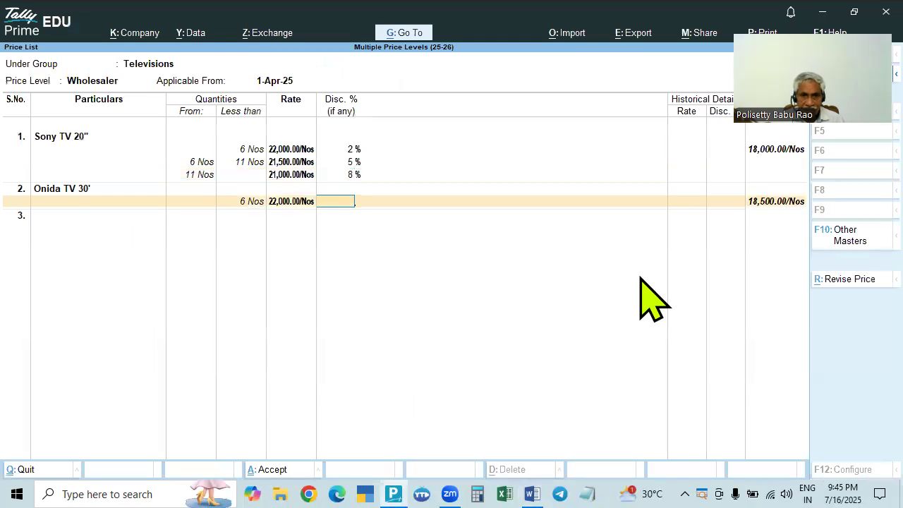
type("2")
key("Return")
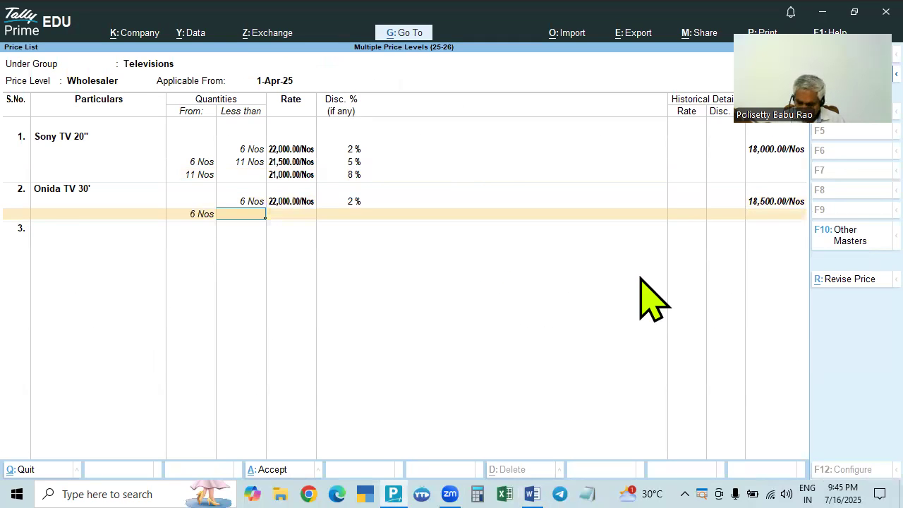
Enter Onida TV 30's second Wholesaler range, from 6 to less than 11 Nos, at 21,500 with 5% discount
type("11")
key("Return")
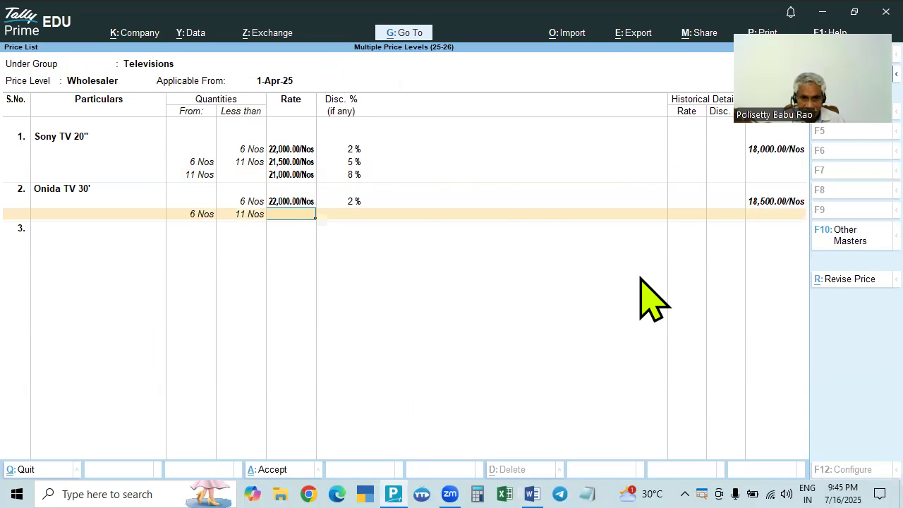
key("alt+Tab")
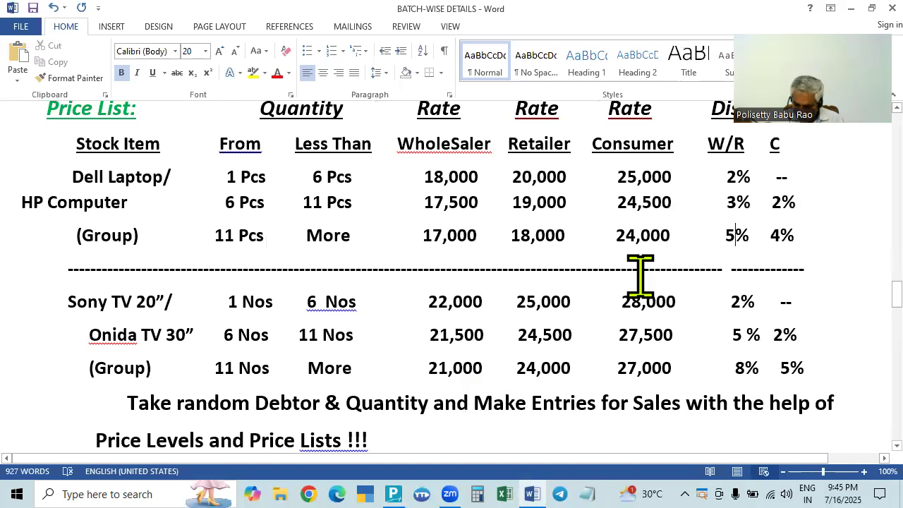
key("alt+Tab")
type("21500")
key("Return")
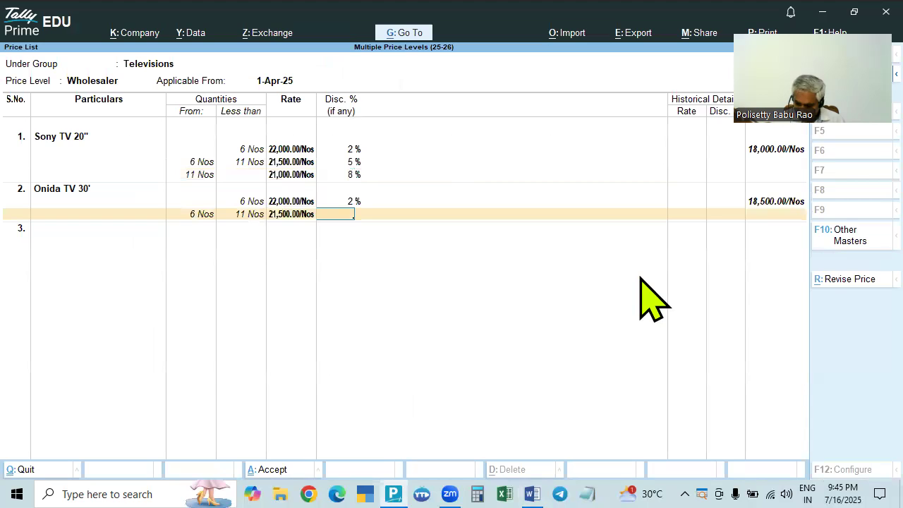
type("45")
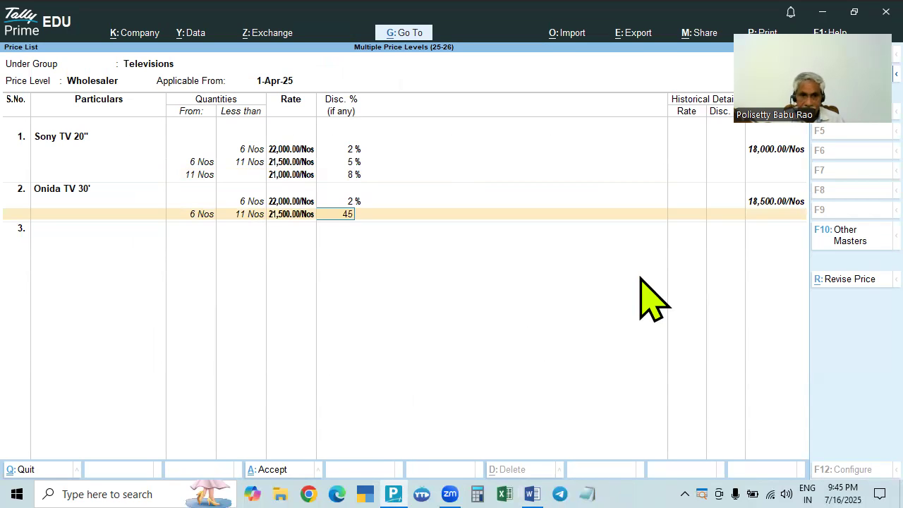
key("BackSpace")
key("BackSpace")
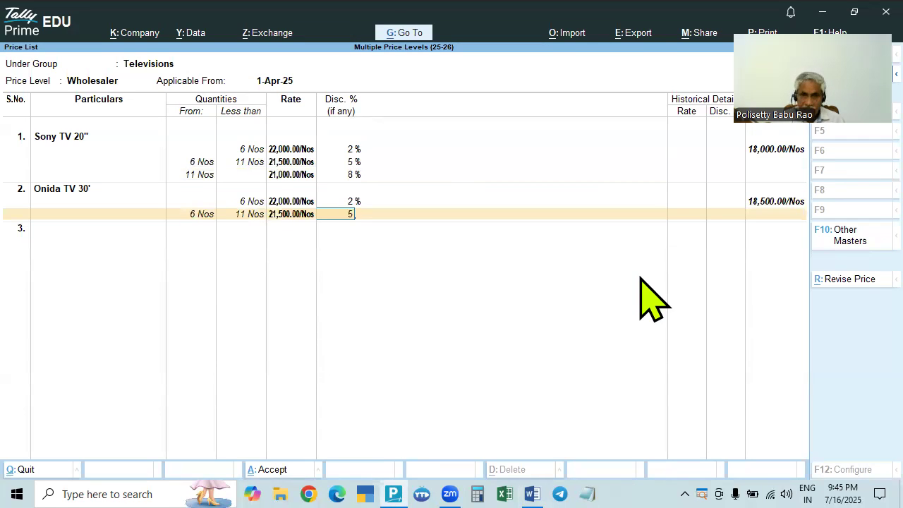
type("5")
key("Return")
Enter Onida TV 30's open-ended Wholesaler range from 11 Nos at 21,000 with 8% discount
key("Return")
key("alt+Tab")
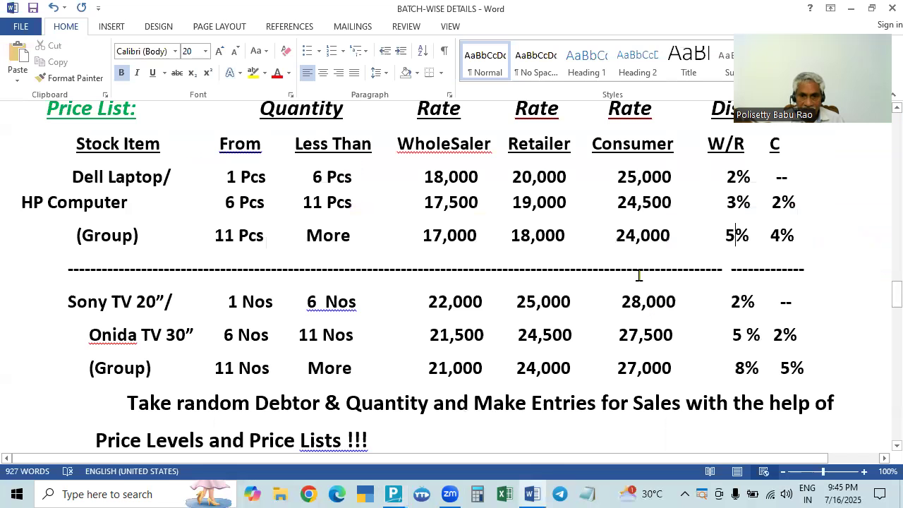
key("alt+Tab")
type("21000")
key("Return")
key("alt+Tab")
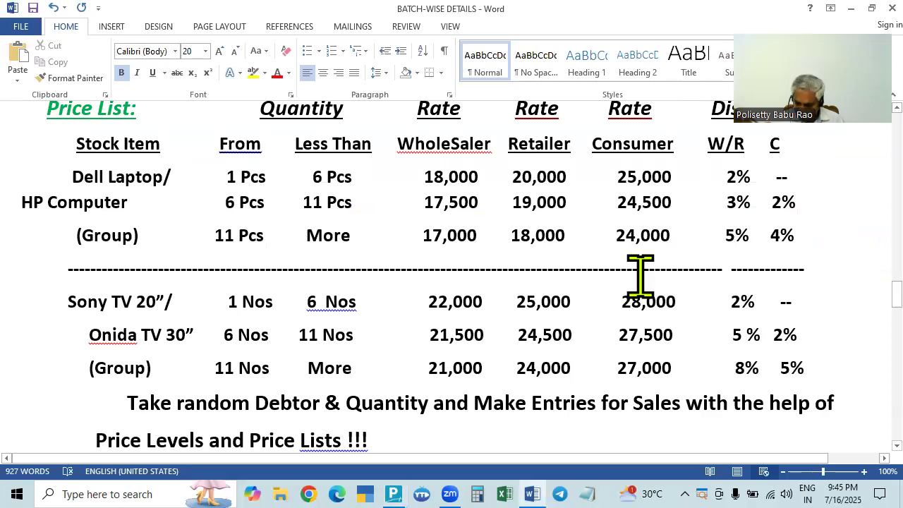
key("alt+Tab")
type("8")
key("Return")
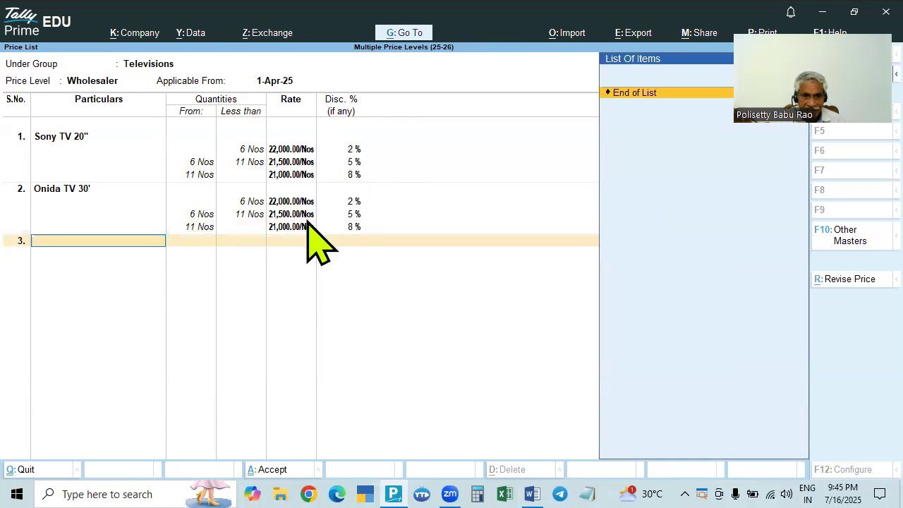
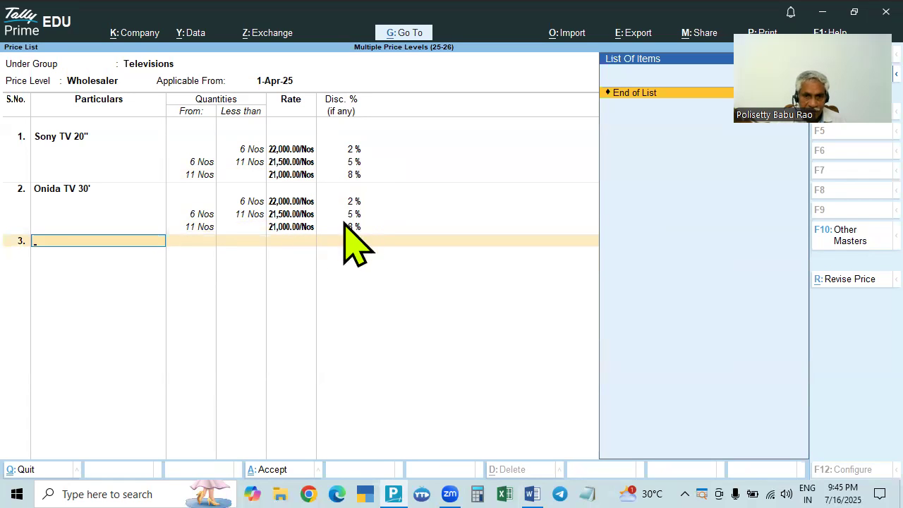
key("alt+z")
key("alt+Tab")
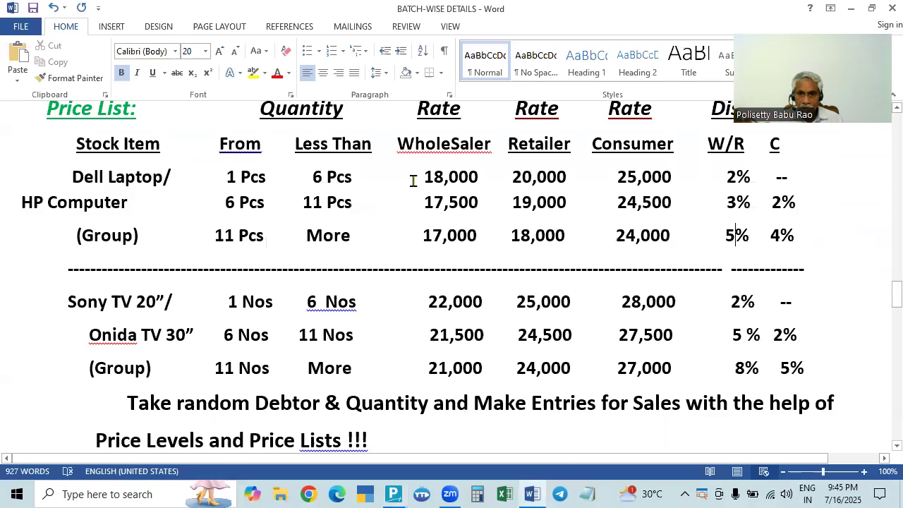
key("alt+Tab")
key("Return")
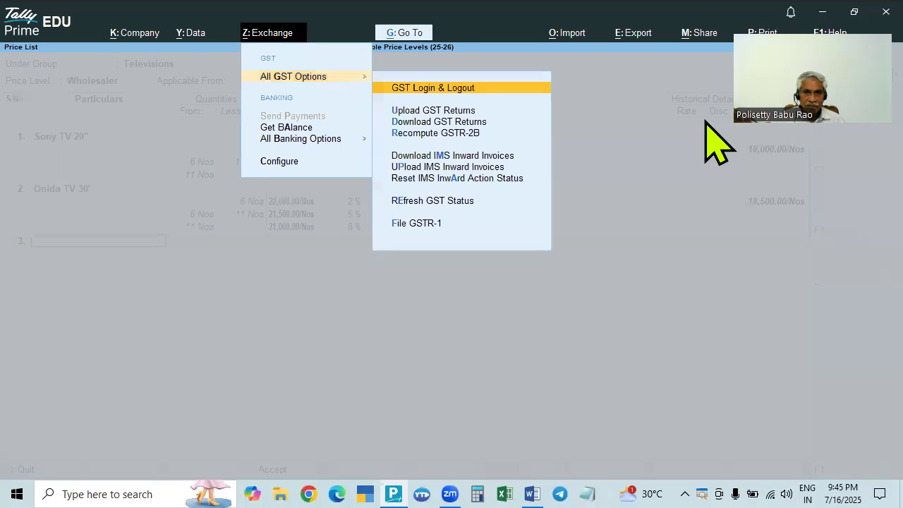
key("Escape")
key("Escape")
Save the Televisions Wholesaler price list and open a Retailer price list for the same group, applicable from 1-Apr-25
key("Return")
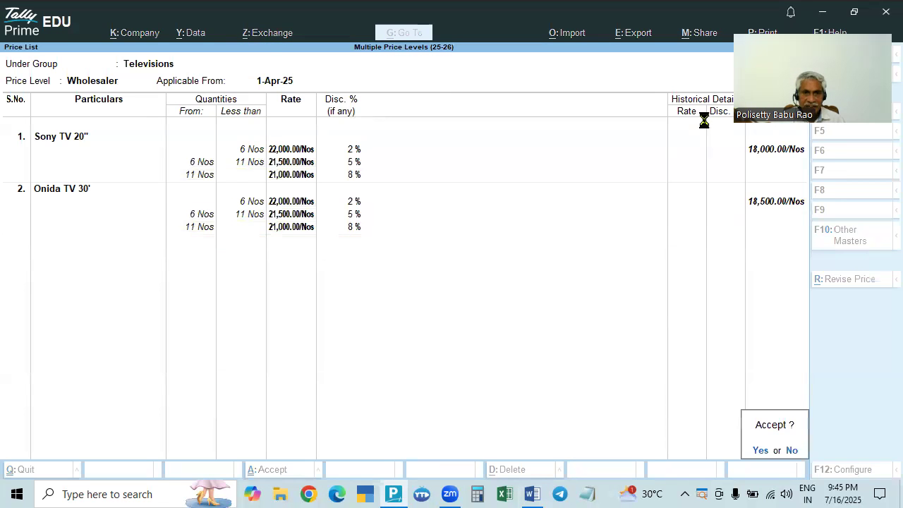
key("Return")
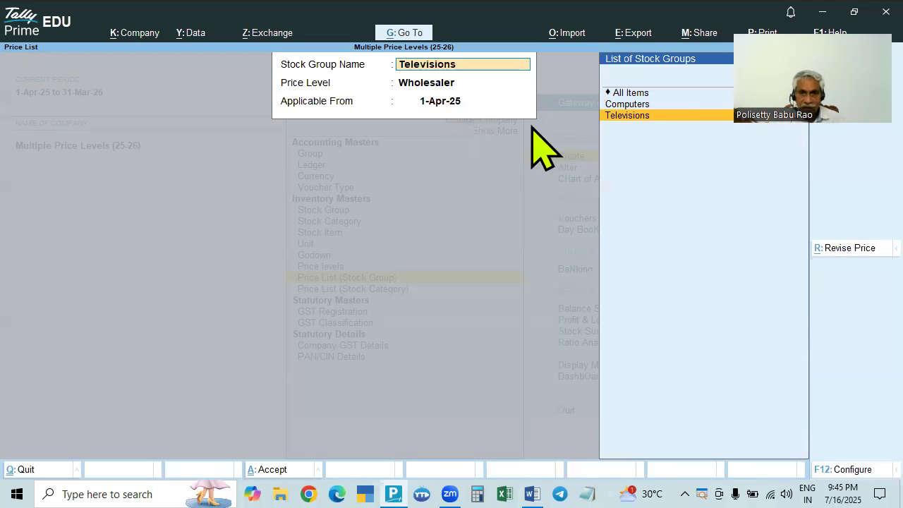
key("Return")
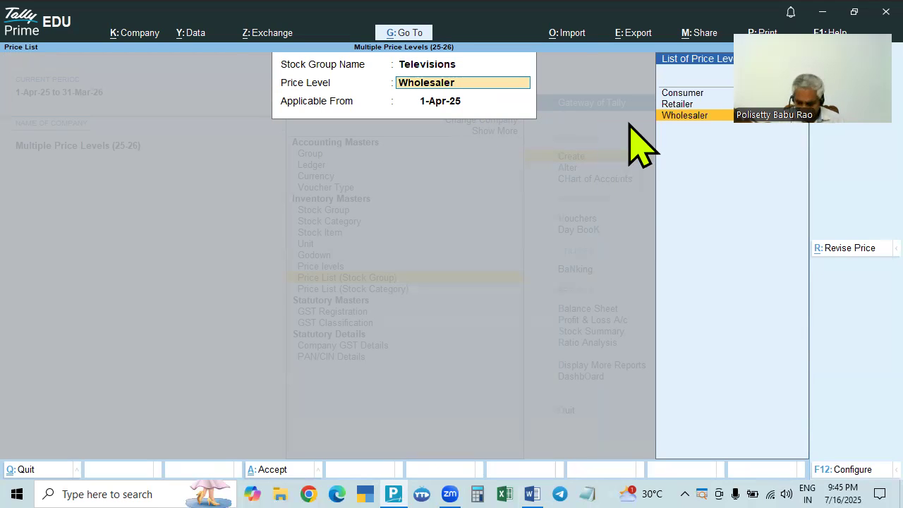
key("Up")
key("Return")
key("Return")
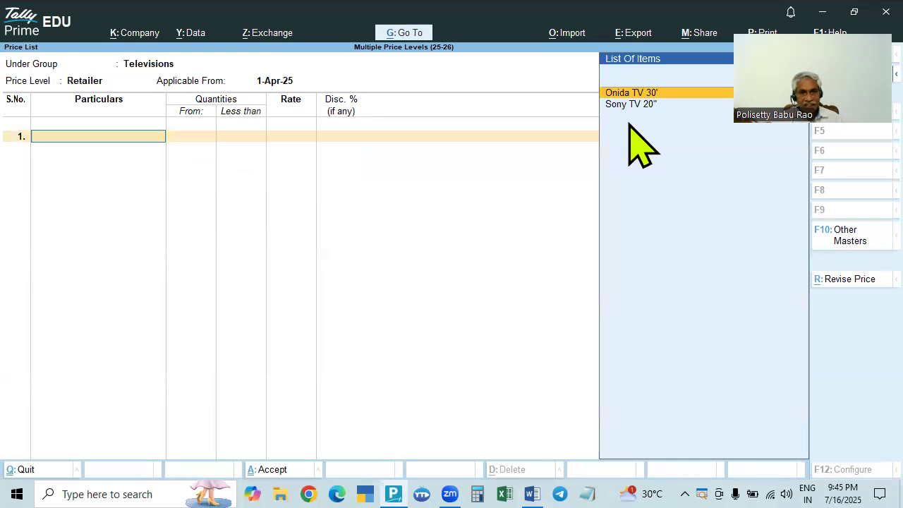
Add Sony TV 20" with a first Retailer range of less than 6 Nos at 25,000 with 2% discount
key("Down")
key("Return")
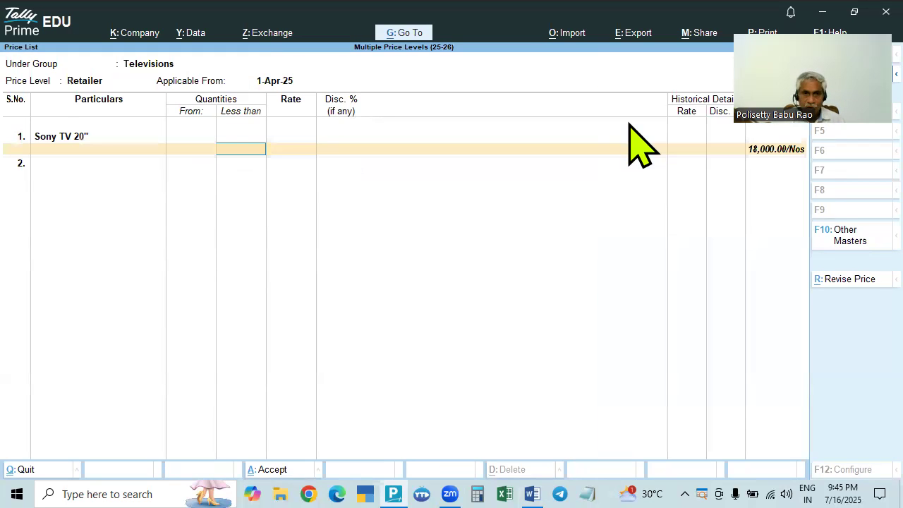
type("6")
key("Return")
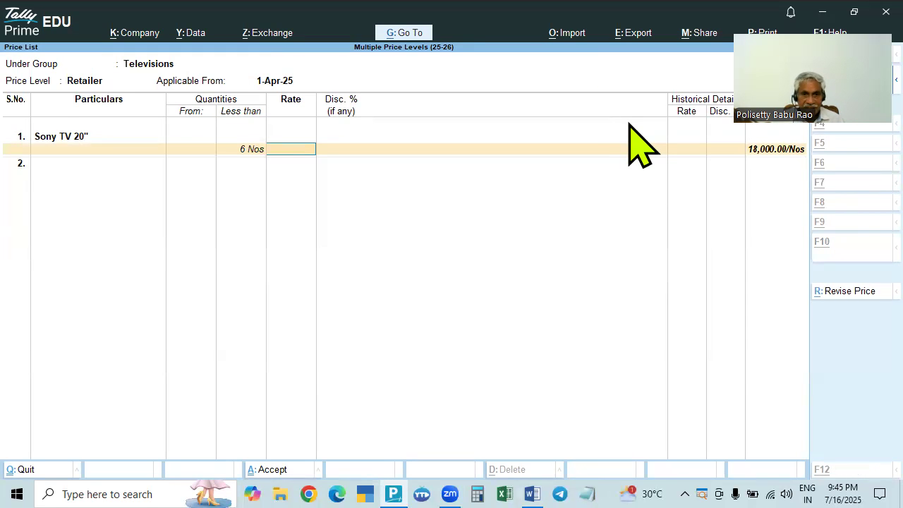
key("alt+Tab")
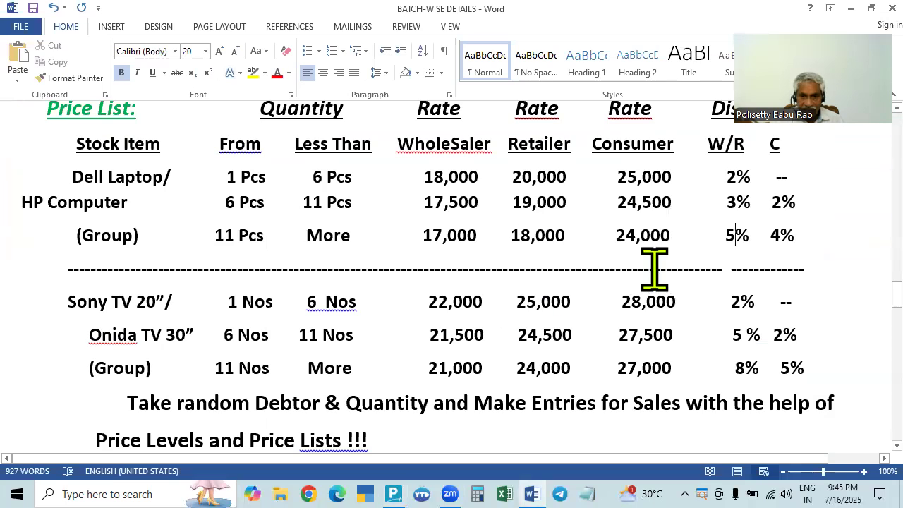
key("alt+Tab")
type("25000")
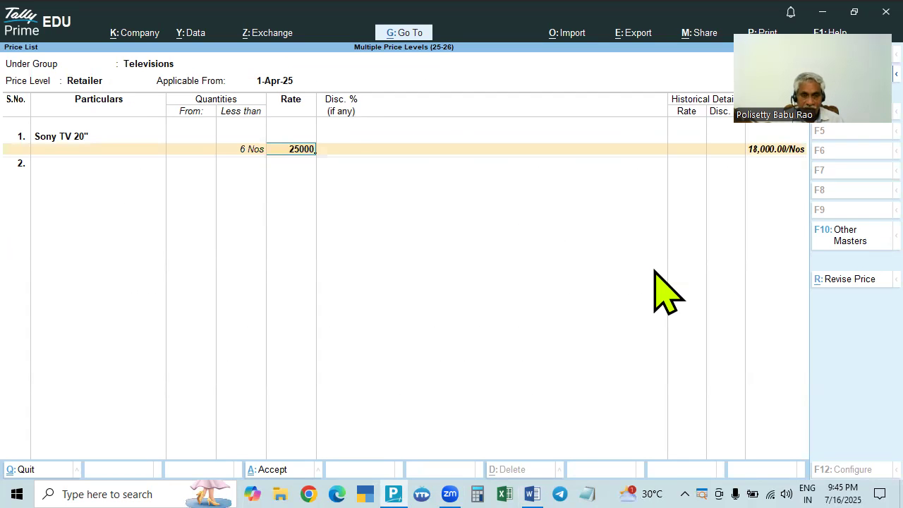
key("Return")
key("alt+Tab")
key("alt+Tab")
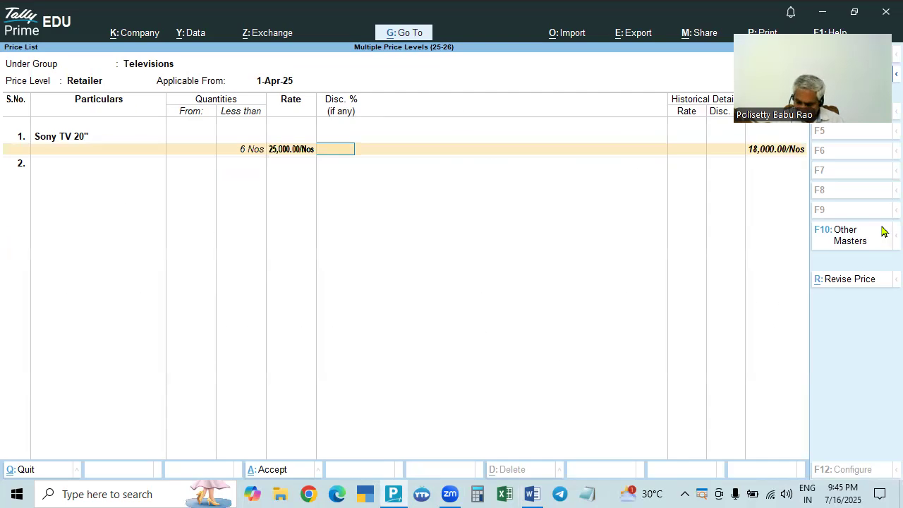
type("2")
key("Return")
Enter Sony TV 20"'s second Retailer range, from 6 to less than 11 Nos, at 24,500 with 5% discount
type("11")
key("Return")
key("alt+Tab")
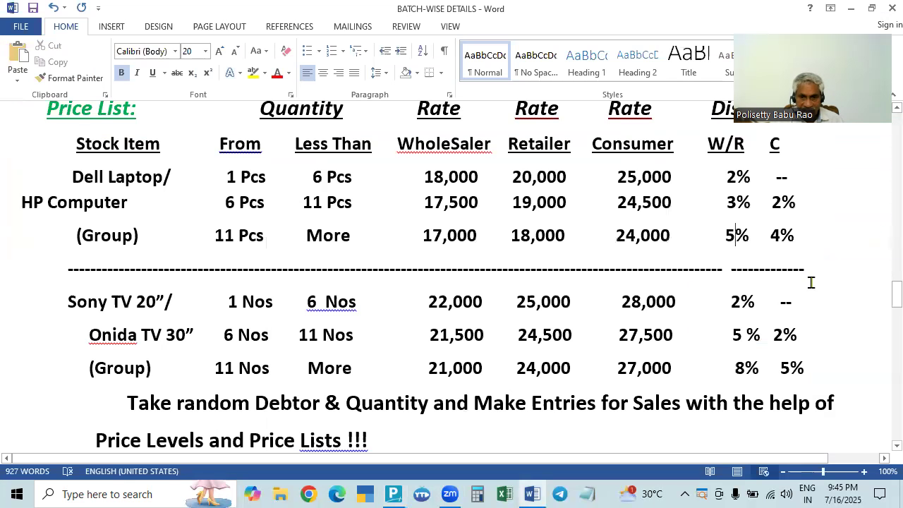
key("alt+Tab")
type("24500")
key("Return")
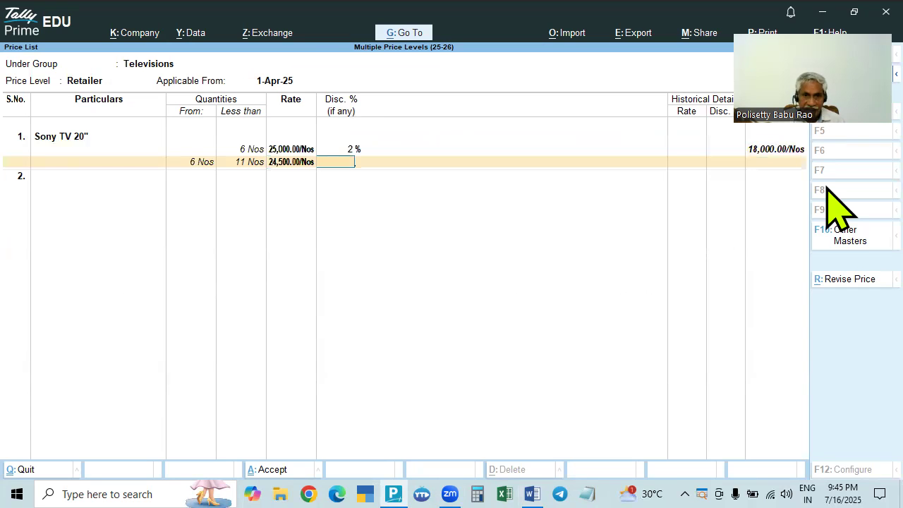
key("alt+Tab")
type("5")
key("Return")
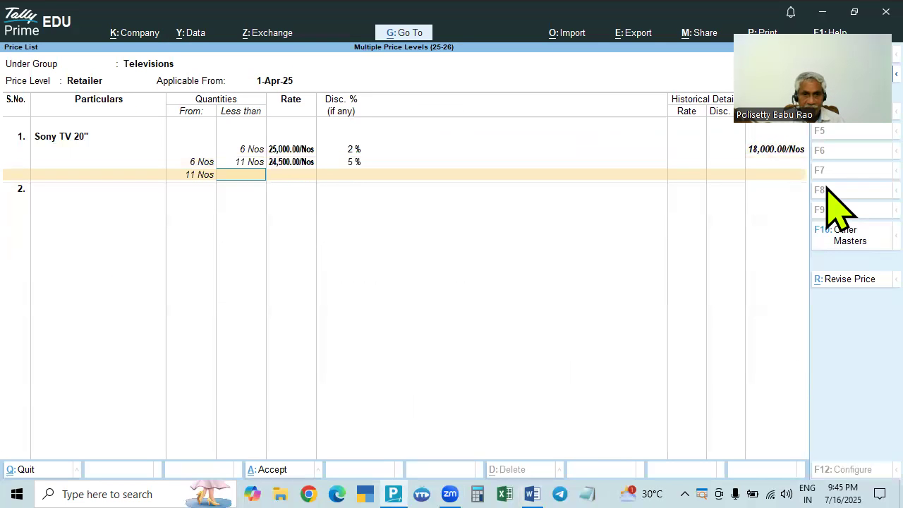
Enter Sony TV 20"'s open-ended Retailer range from 11 Nos at 24,000 with 8% discount
key("Return")
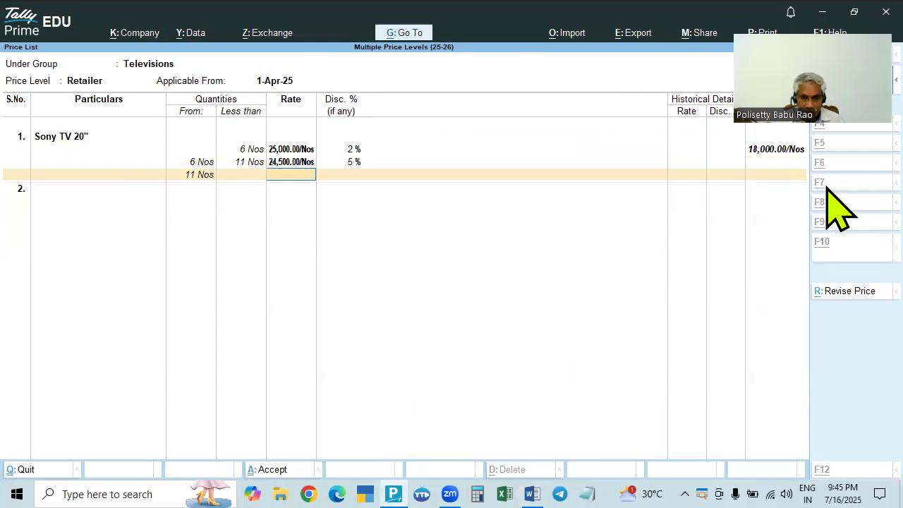
key("alt+Tab")
key("alt+Tab")
type("24,000")
key("Return")
type("8")
key("Return")
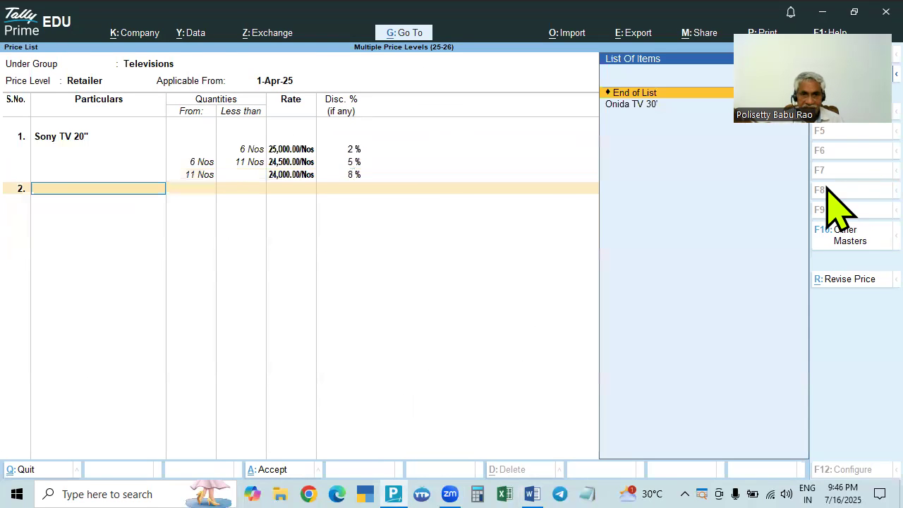
Add Onida TV 30' with a first Retailer range of less than 6 Nos at 25,000 with 2% discount
key("alt+Tab")
key("alt+Tab")
key("Down")
key("Return")
type("6")
key("Return")
key("alt+Tab")
key("alt+Tab")
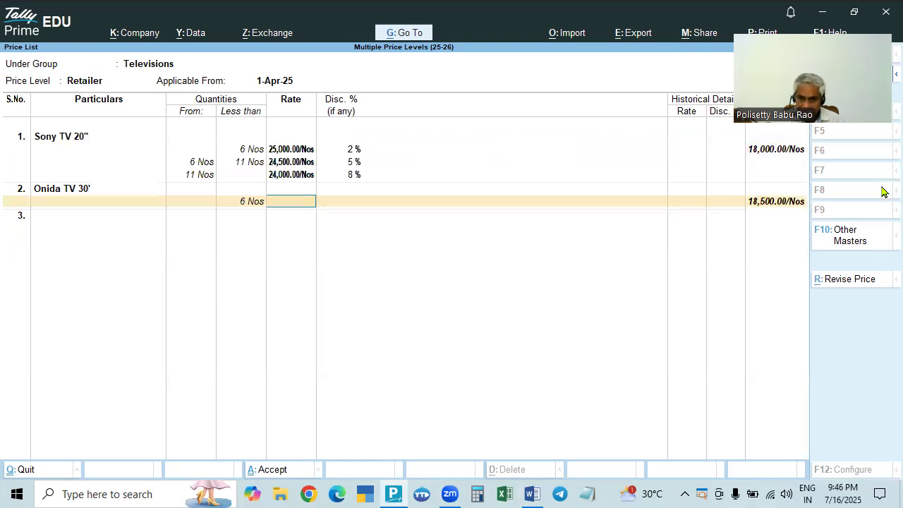
key("alt+Tab")
key("alt+Tab")
type("25000")
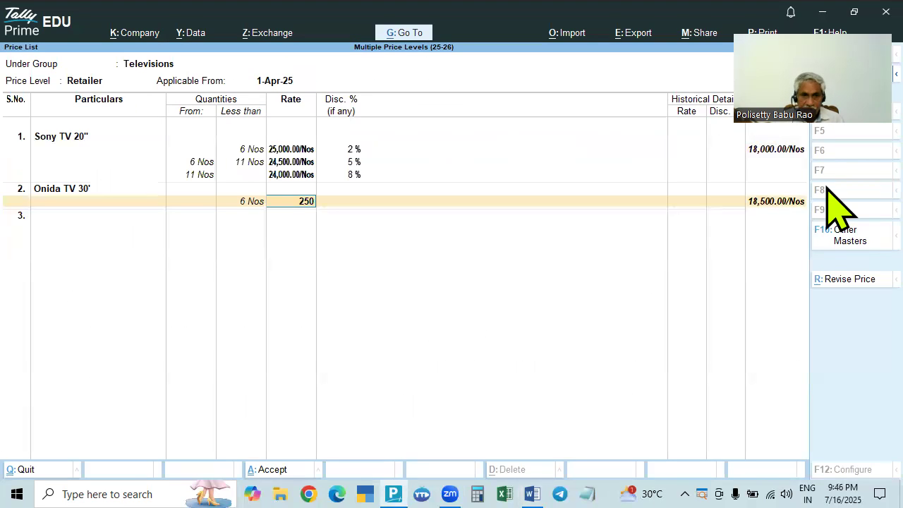
key("Return")
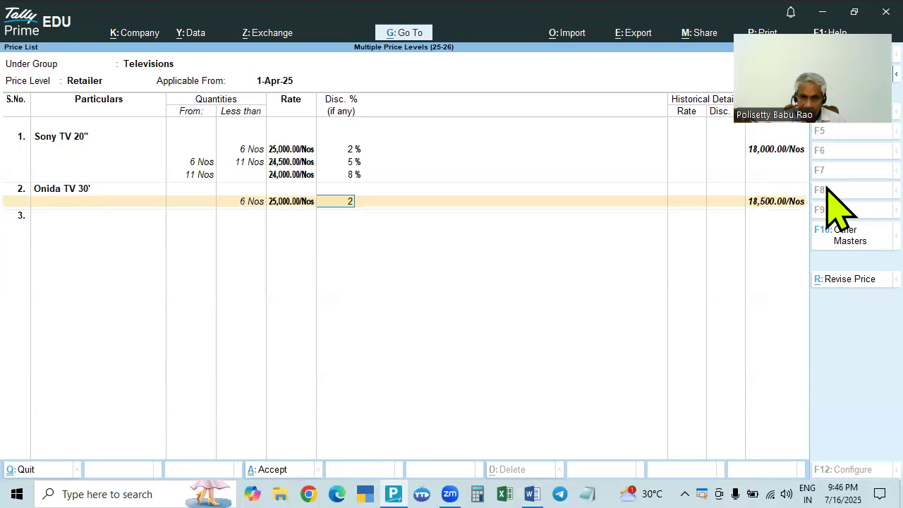
key("Return")
Enter Onida TV 30's second Retailer range, from 6 to less than 11 Nos, at 24,500 with 5% discount
key("Return")
type("24500.00/Nos")
key("Return")
key("Return")
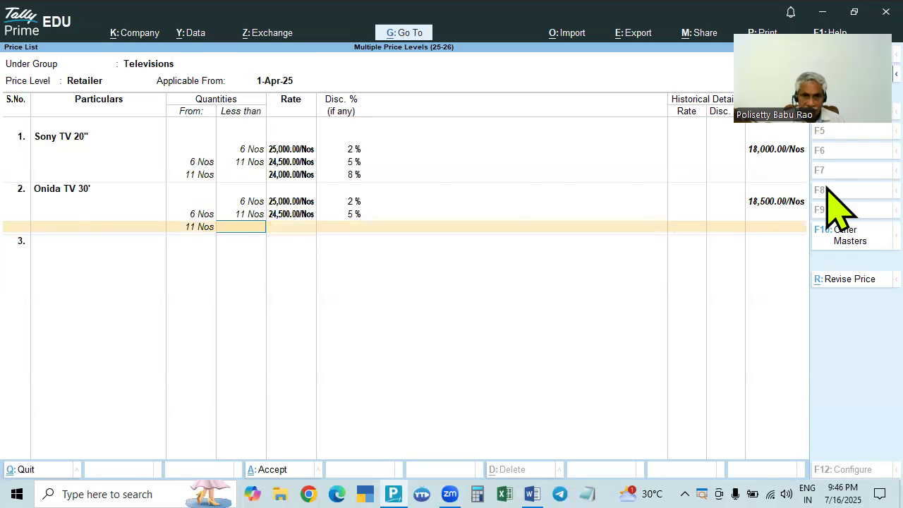
Enter Onida TV 30's open-ended Retailer range from 11 Nos at 24,000 with 8% discount
key("alt+Tab")
key("alt+Tab")
key("Return")
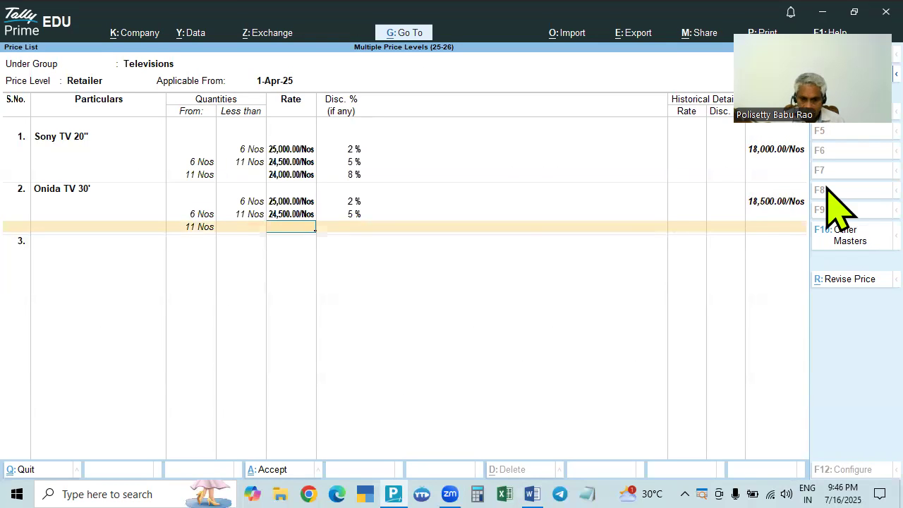
key("alt+Tab")
key("alt+Tab")
type("24,000")
key("Return")
type("8")
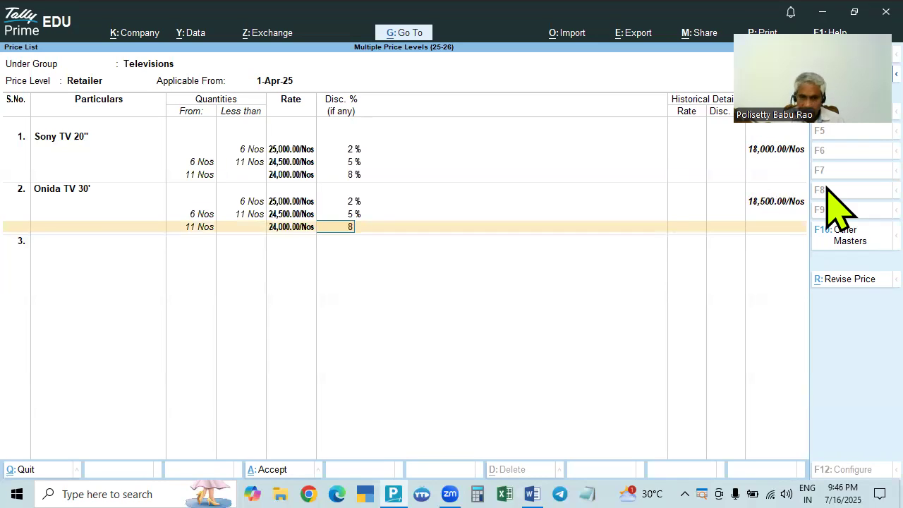
key("Return")
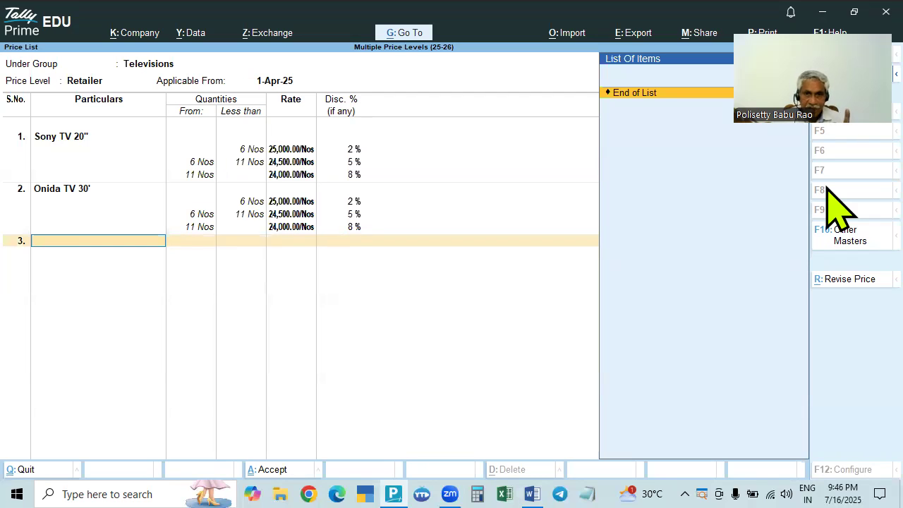
Save the Televisions Retailer price list and open a Consumer price list for the same group
key("Return")
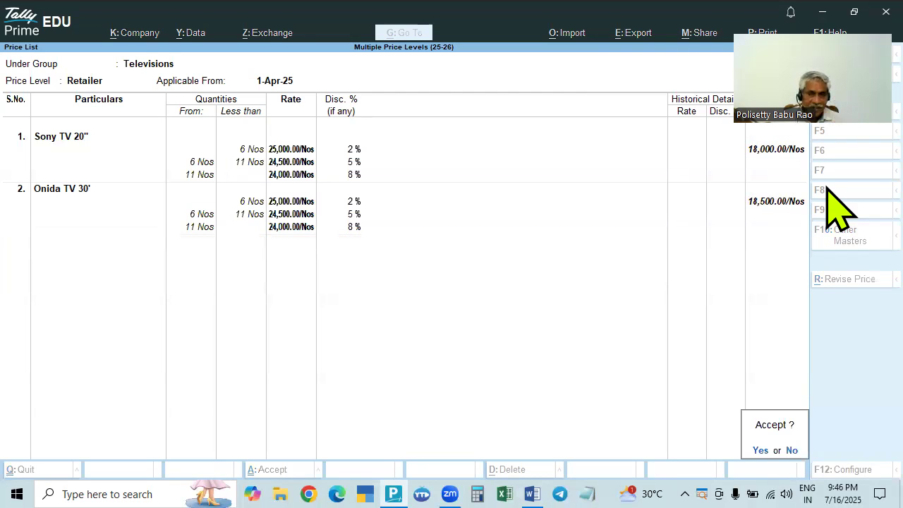
key("Return")
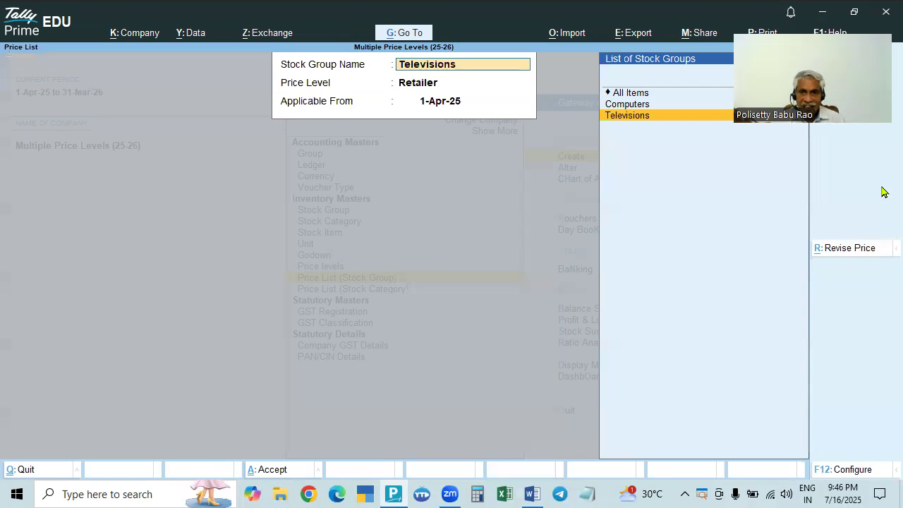
key("Return")
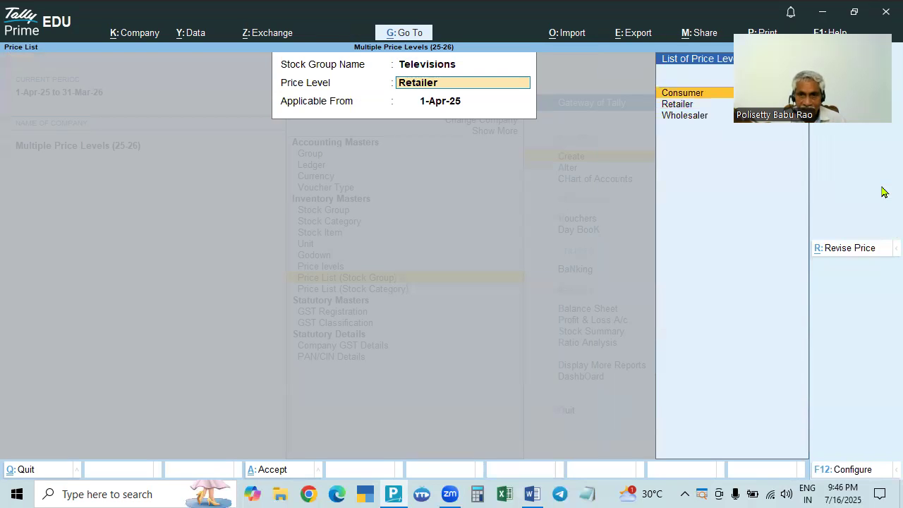
key("Return")
Add Sony TV 20" with a first Consumer range of less than 6 Nos at 28,000 without a discount
key("Down")
key("Return")
key("Return")
key("alt+Tab")
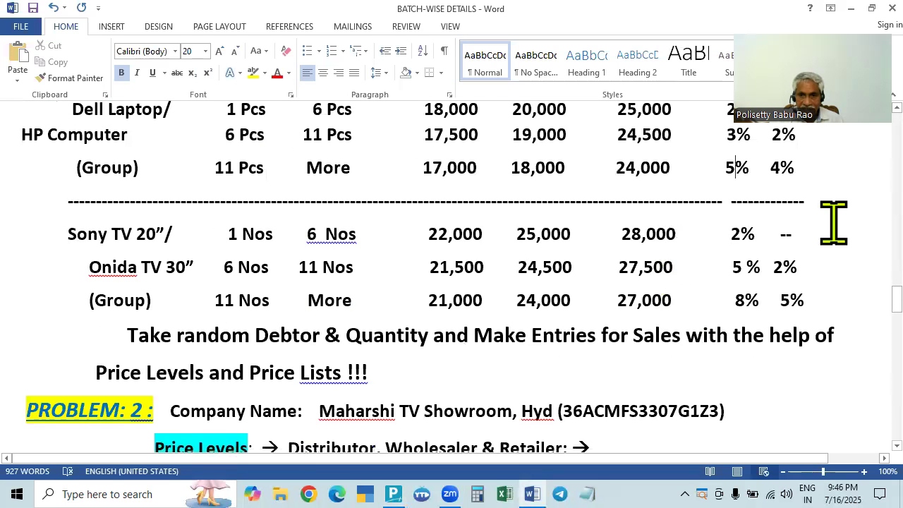
key("alt+Tab")
type("28,00")
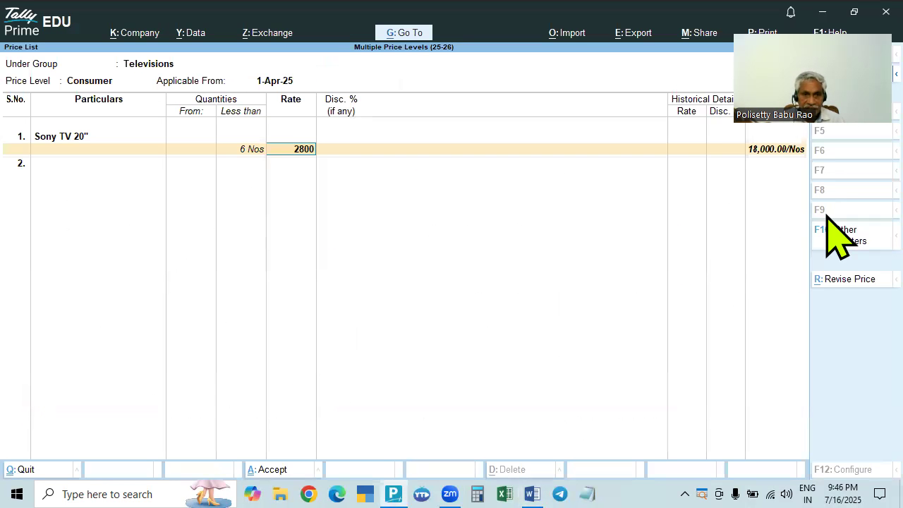
type("0")
key("Return")
key("alt+Tab")
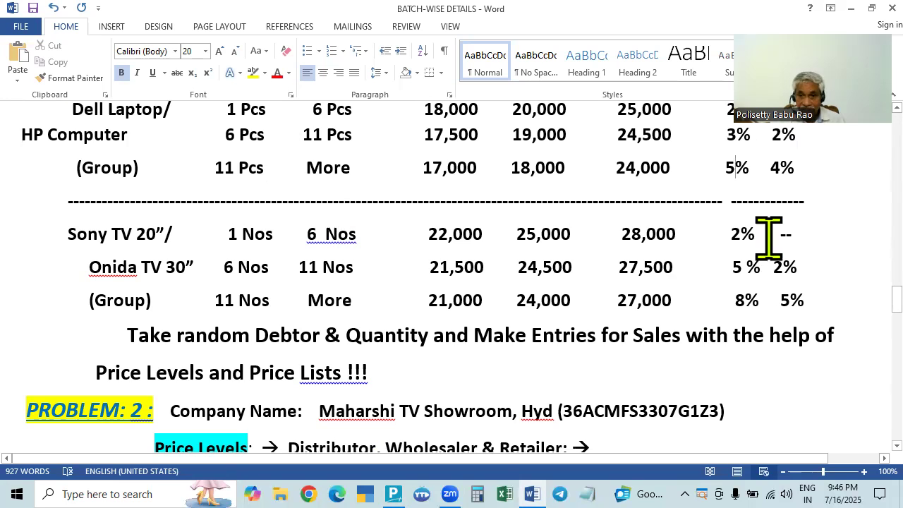
key("alt+Tab")
key("alt+Tab")
key("alt+Tab")
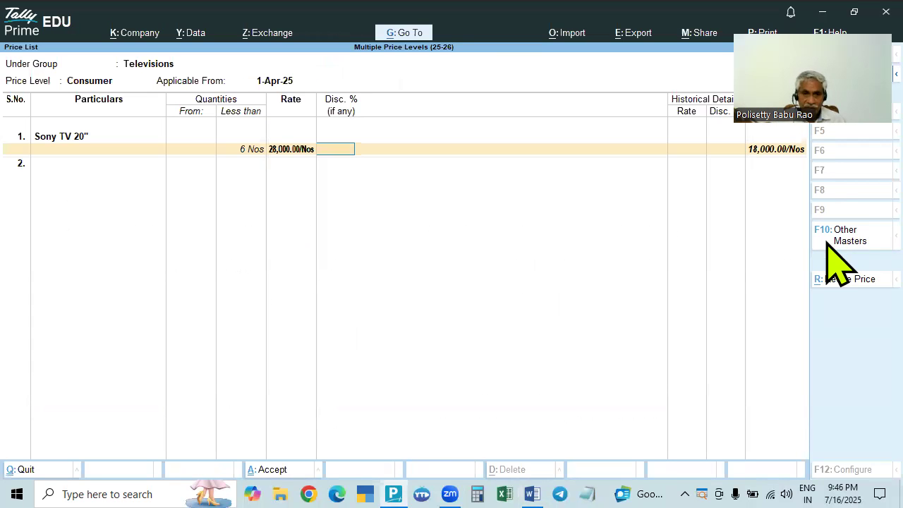
key("Return")
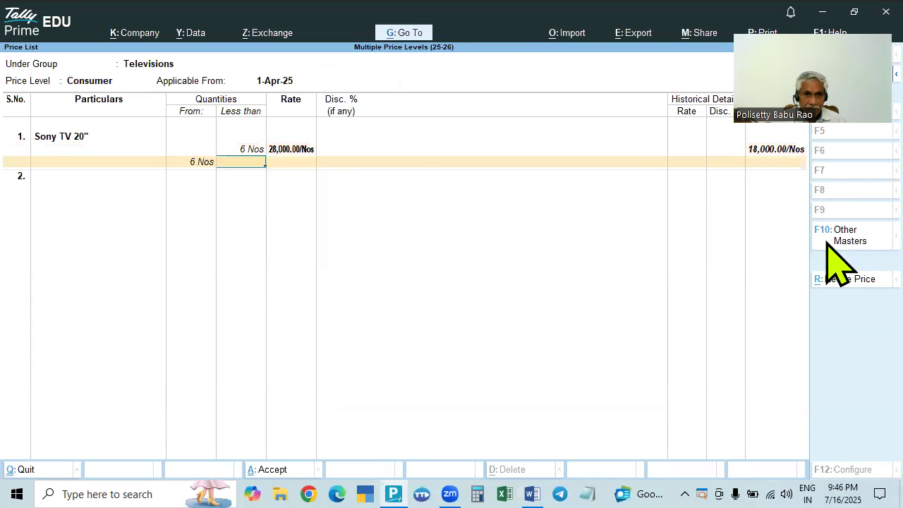
Enter Sony TV 20"'s second Consumer range, from 6 to less than 11 Nos, at 27,500 with 2% discount
type("11")
key("Return")
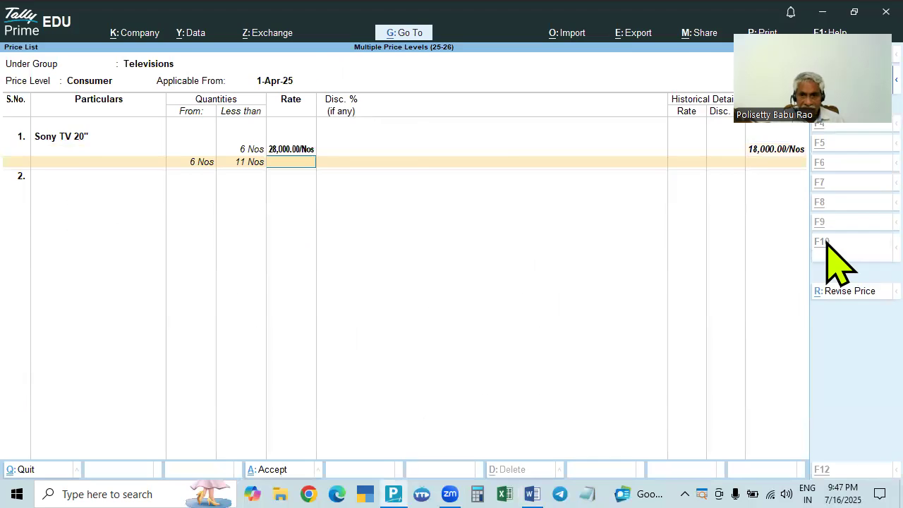
key("alt+Tab")
key("alt+Tab")
type("27500")
key("Return")
key("alt+Tab")
key("alt+Tab")
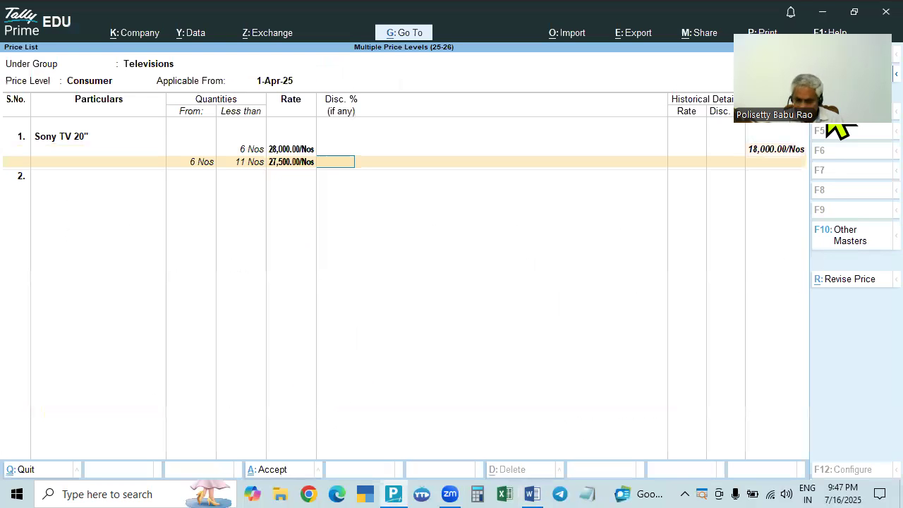
type("2")
key("Return")
Enter Sony TV 20"'s open-ended Consumer range from 11 Nos at 27,000 with 5% discount
key("Return")
key("alt+Tab")
key("alt+Tab")
type("27,000")
key("Return")
key("alt+Tab")
key("alt+Tab")
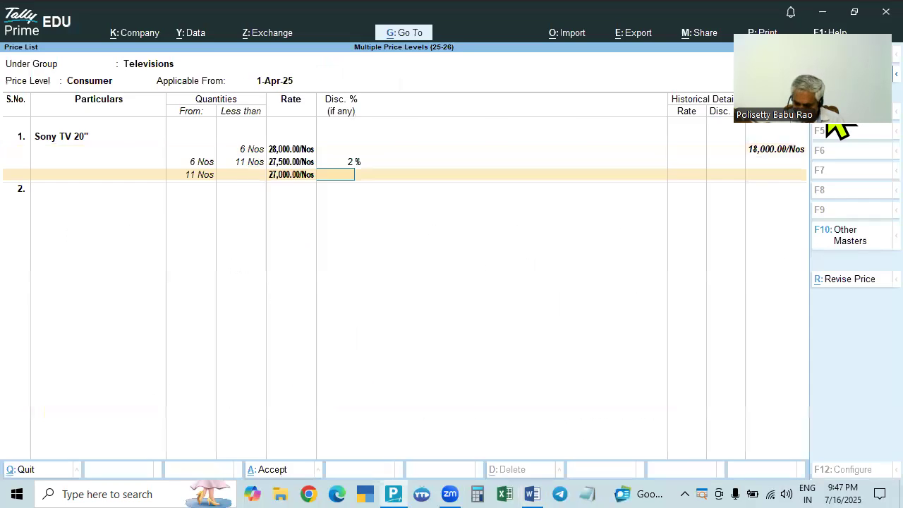
key("Return")
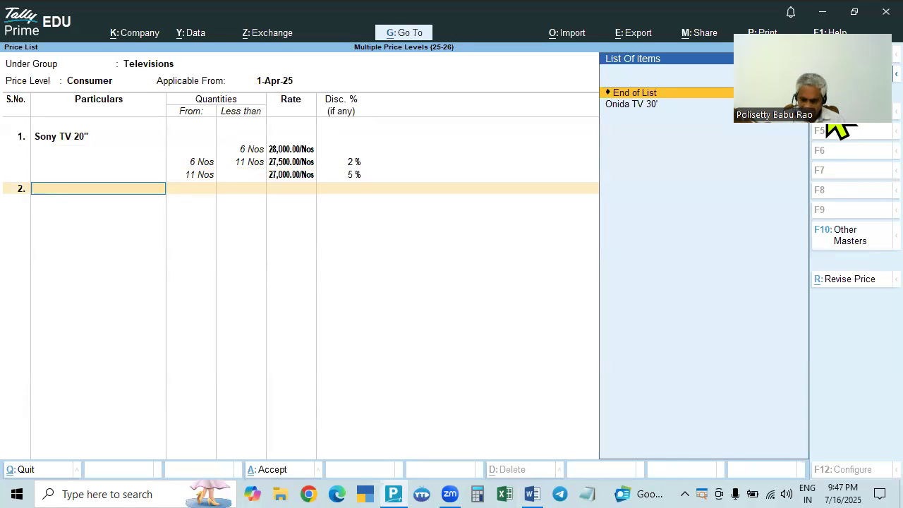
Add Onida TV 30' with a first Consumer range of less than 6 Nos at 28,000 without a discount
key("Down")
key("Return")
type("6")
key("Return")
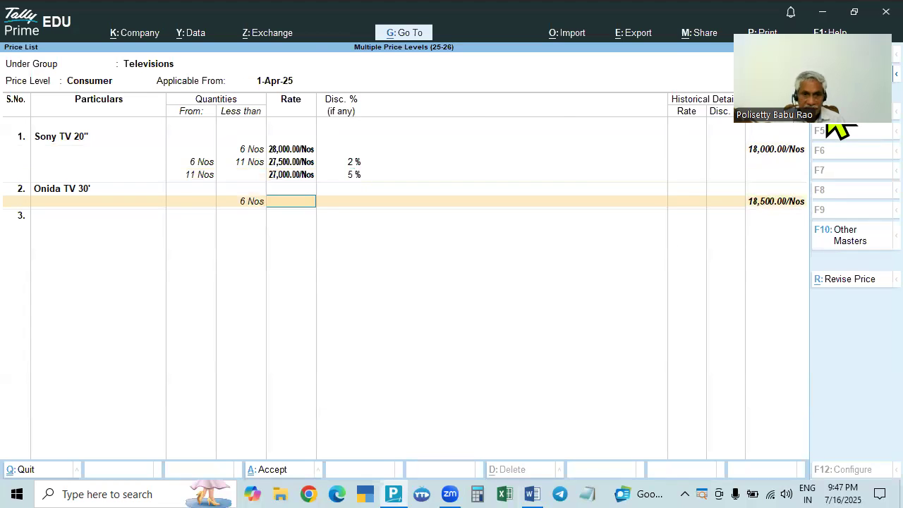
key("alt+Tab")
key("alt+Tab")
type("28000")
key("Return")
key("Return")
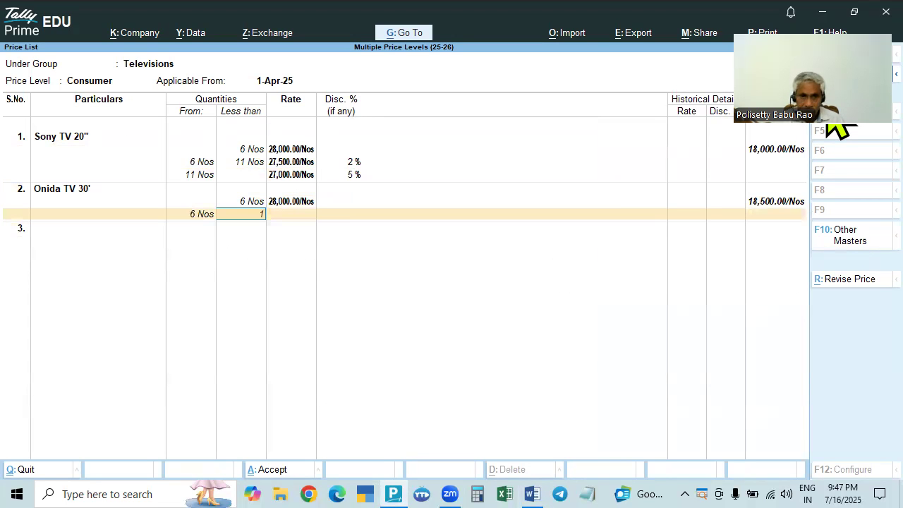
Enter Onida TV 30''s second Consumer range, from 6 to less than 11 Nos, at 27,500 with 2% discount
key("Return")
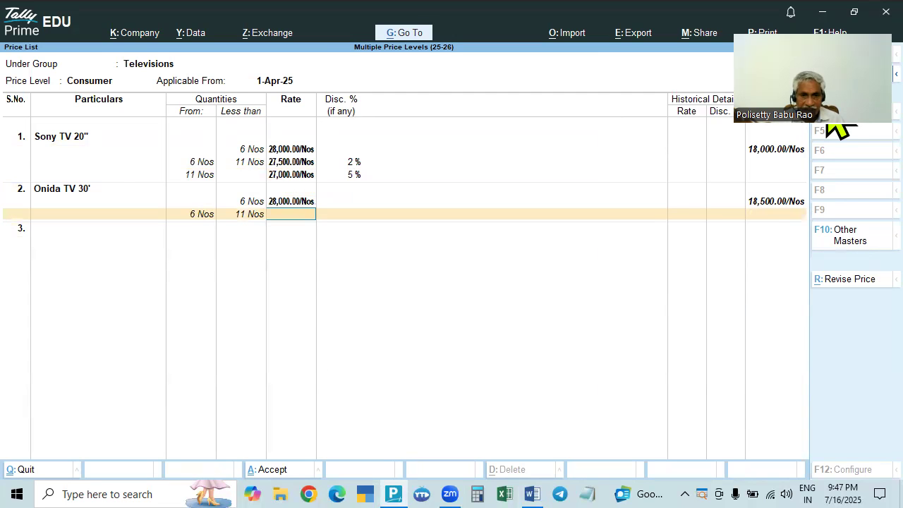
key("alt+Tab")
key("alt+Tab")
type("27500")
key("Return")
type("5")
key("BackSpace")
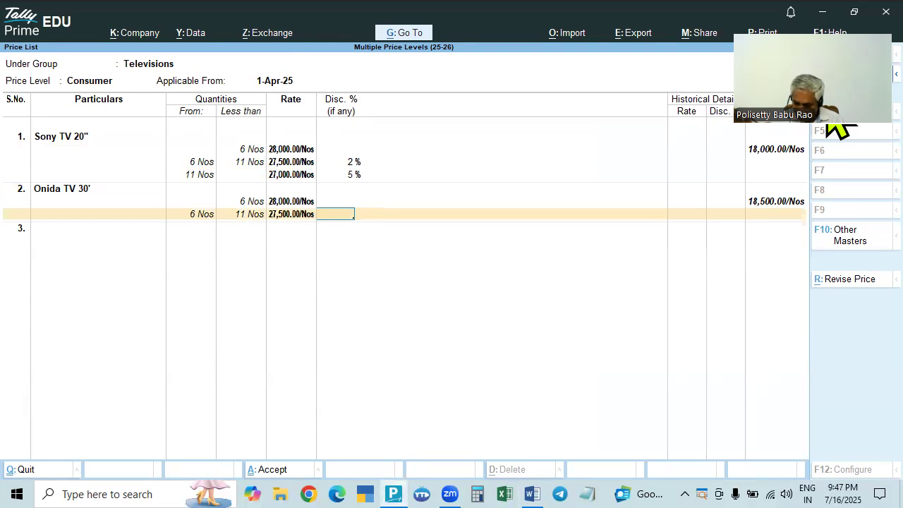
type("2")
key("Return")
Enter Onida TV 30''s open-ended Consumer range from 11 Nos at 27,000 with 5% discount
key("Return")
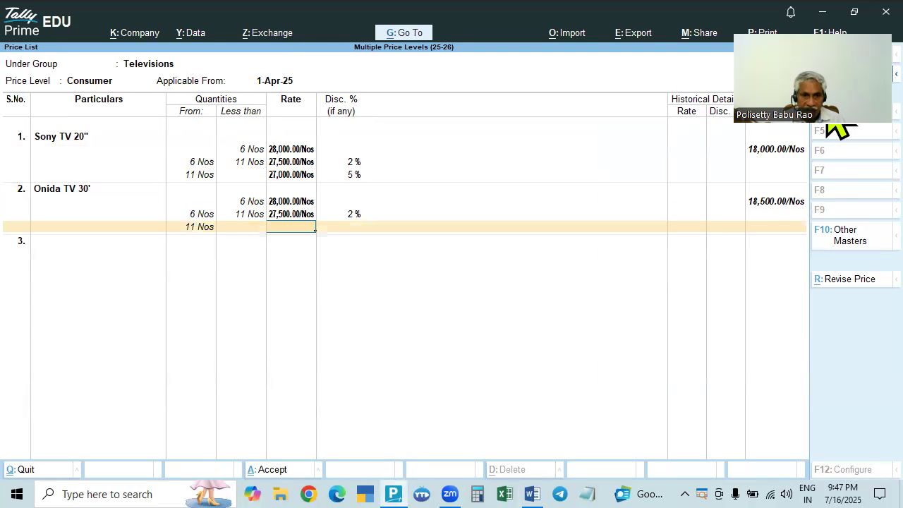
key("alt+Tab")
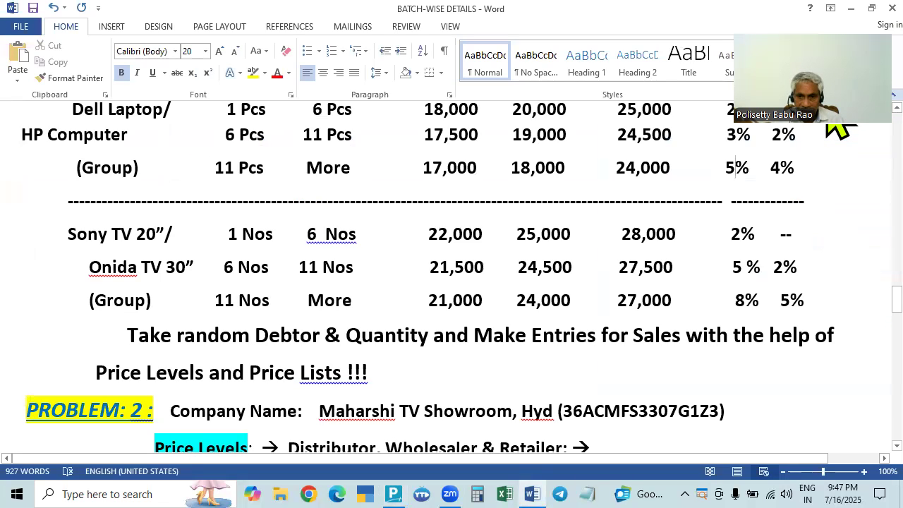
key("alt+Tab")
type("27,000")
key("Return")
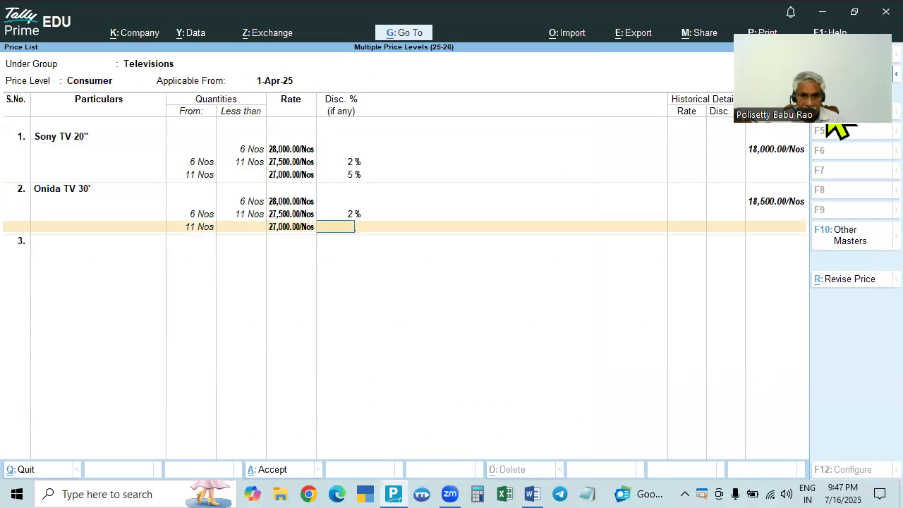
key("alt+Tab")
key("alt+Tab")
type("5")
key("Return")
key("Return")
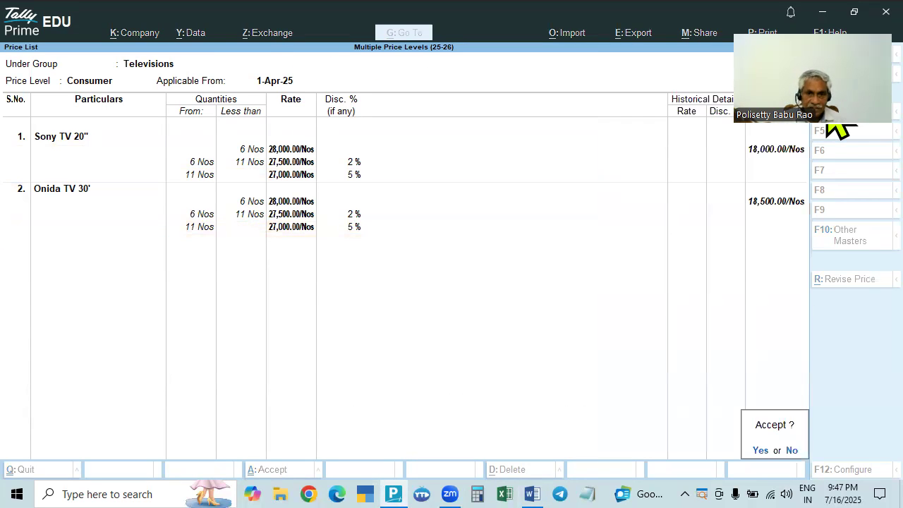
Save the Consumer price list for Televisions and return to the Gateway of Tally
key("Return")
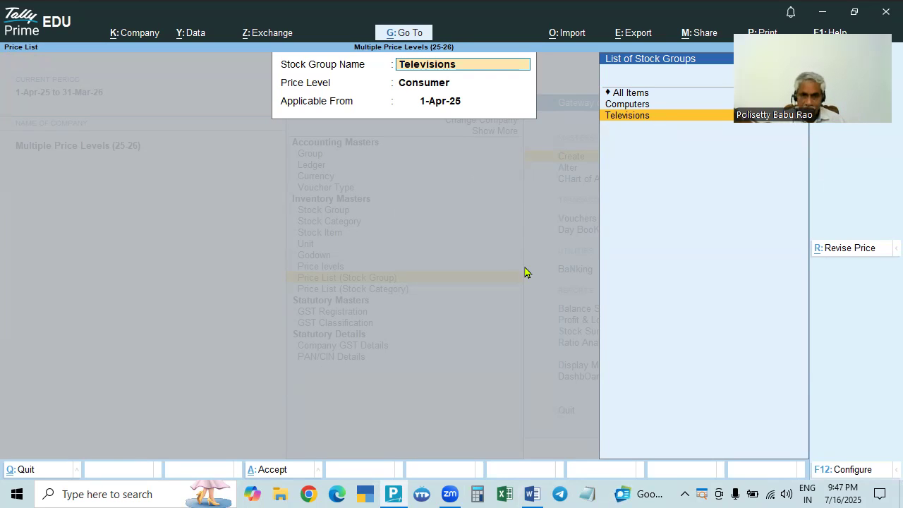
key("Escape")
key("Escape")
key("Escape")
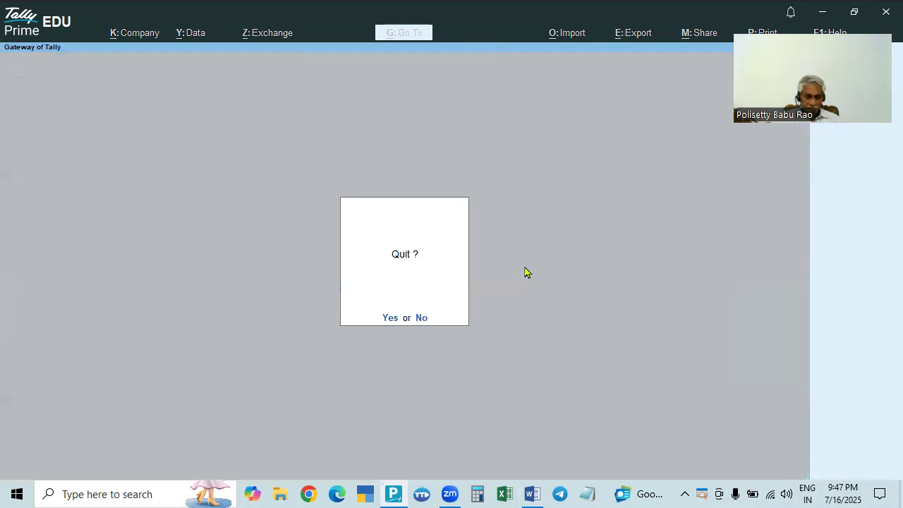
key("Escape")
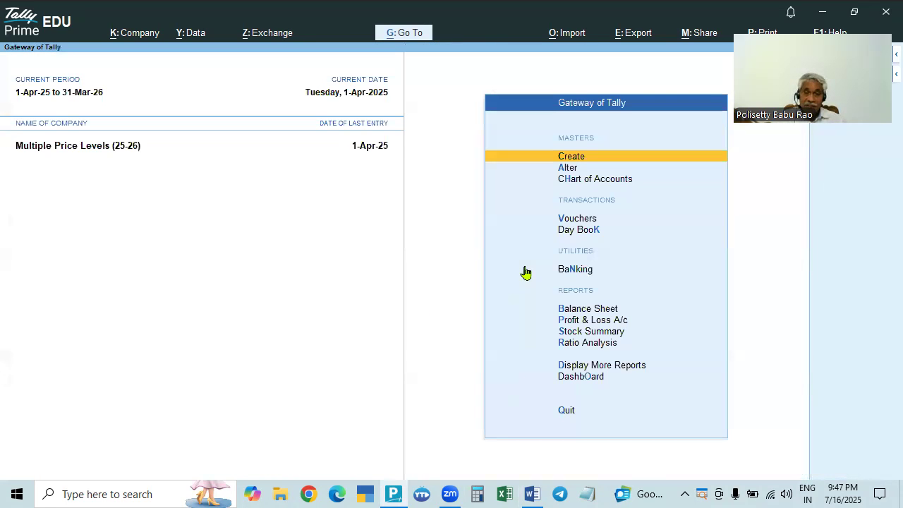
Open the company price levels for alteration, review them, and leave without changes
key("Down")
key("Return")
key("Down")
key("Down")
key("Down")
key("Down")
key("Down")
key("Down")
key("Down")
key("Down")
key("Down")
key("Return")
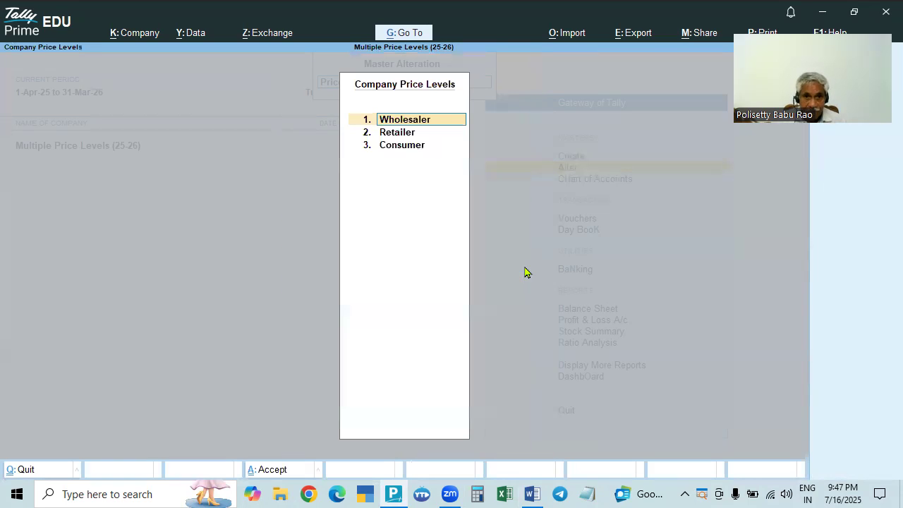
key("BackSpace")
key("Escape")
Open the Computers group's Consumer price list applicable from 1-Apr-25 for alteration, review it, and close it
key("Down")
key("Return")
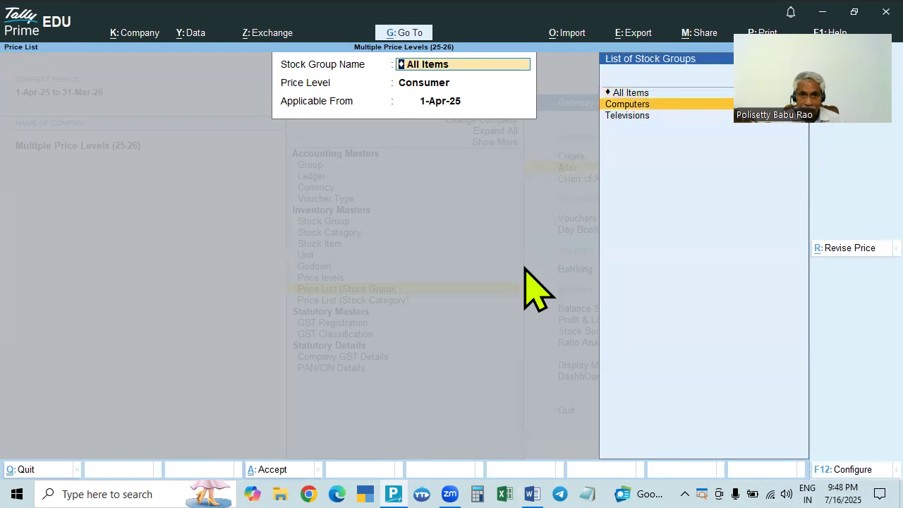
key("Return")
key("Return")
key("Return")
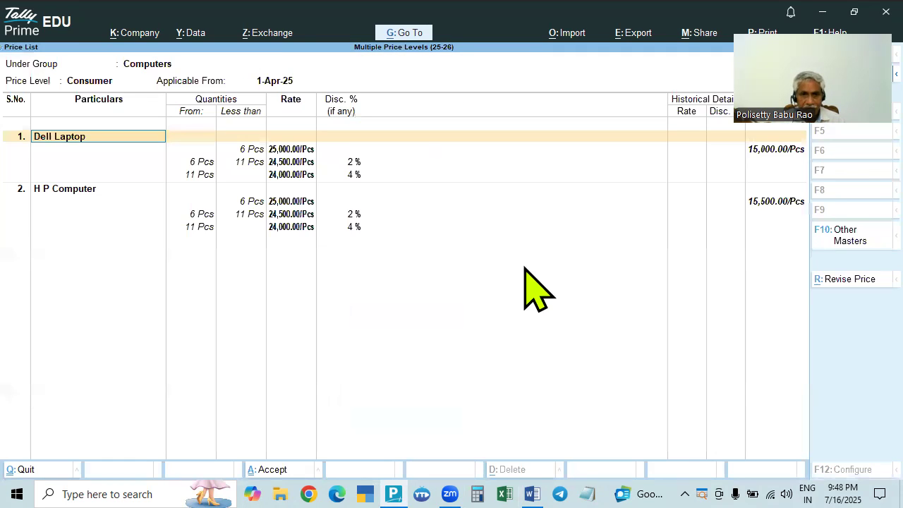
key("Escape")
key("Return")
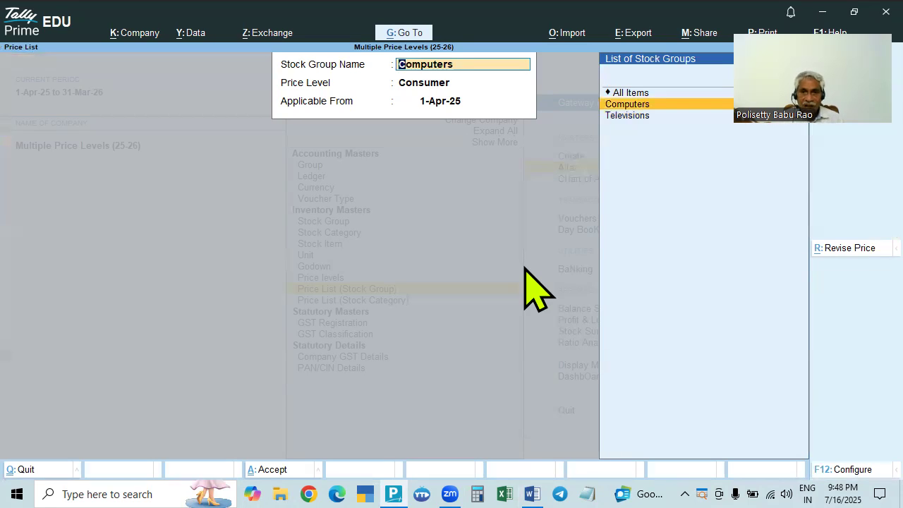
key("Up")
key("Return")
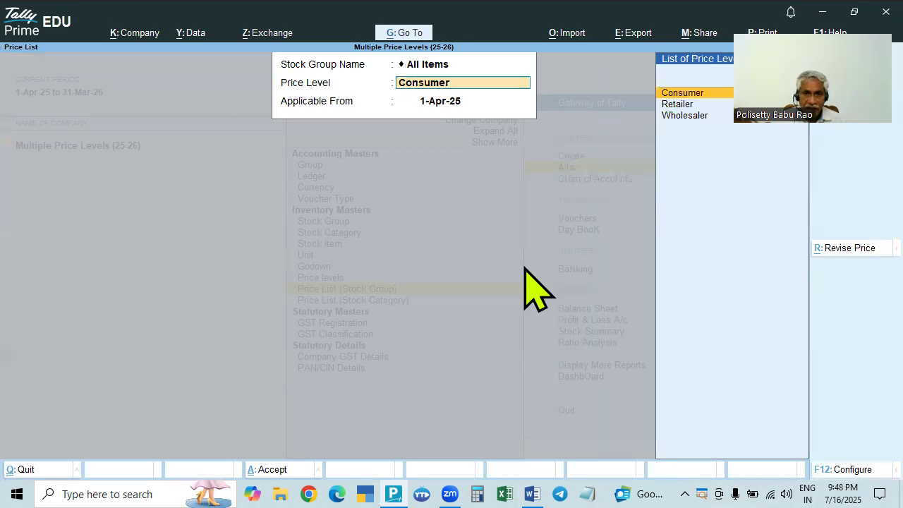
key("BackSpace")
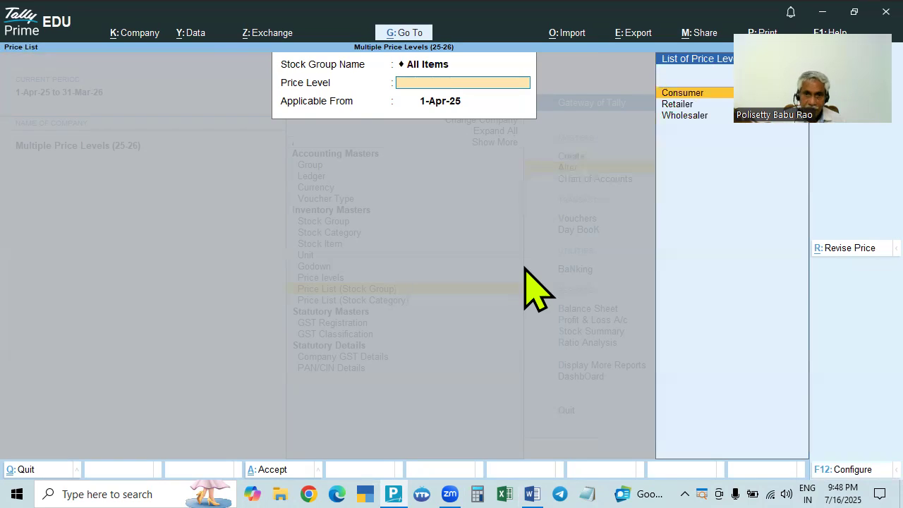
key("Escape")
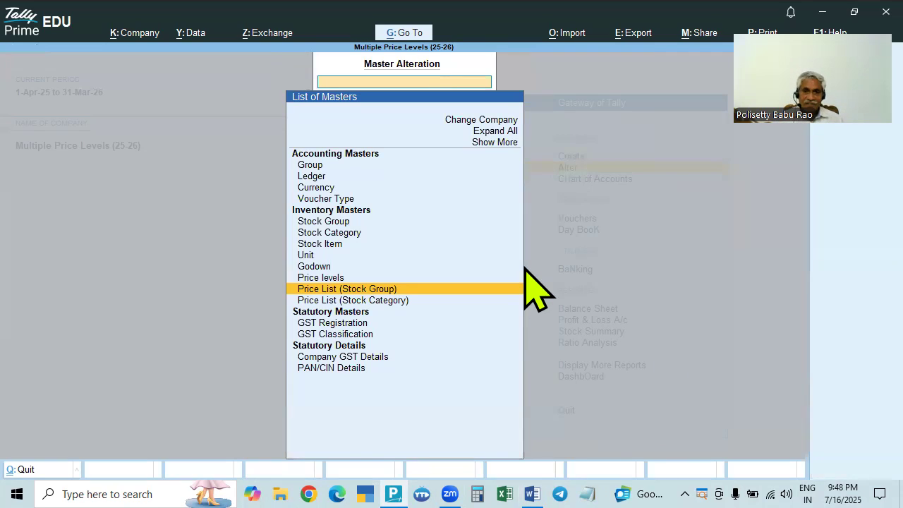
key("Escape")
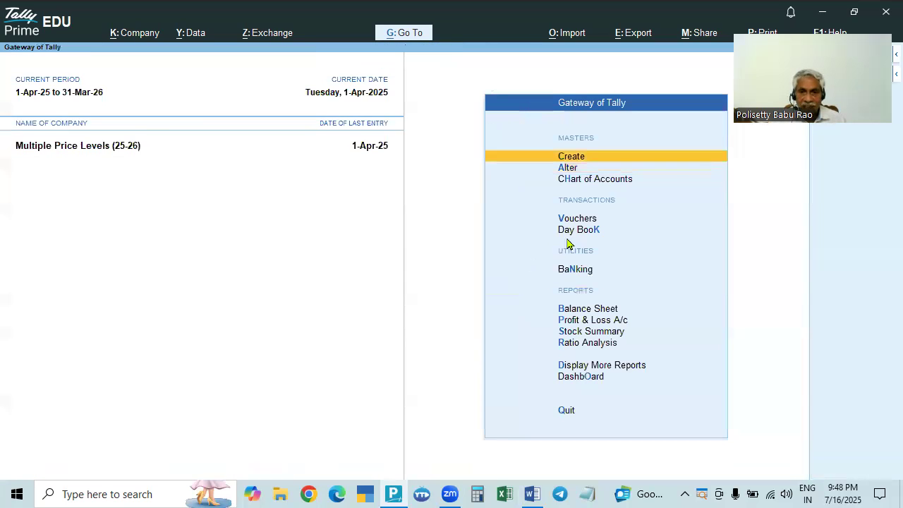
Start a new sales voucher and set its date to 2.4
left_click(583, 220)
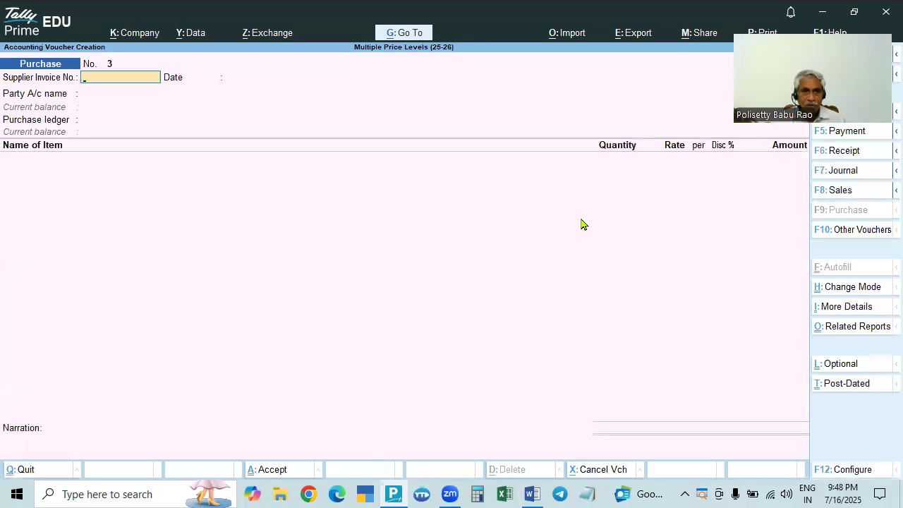
key("F8")
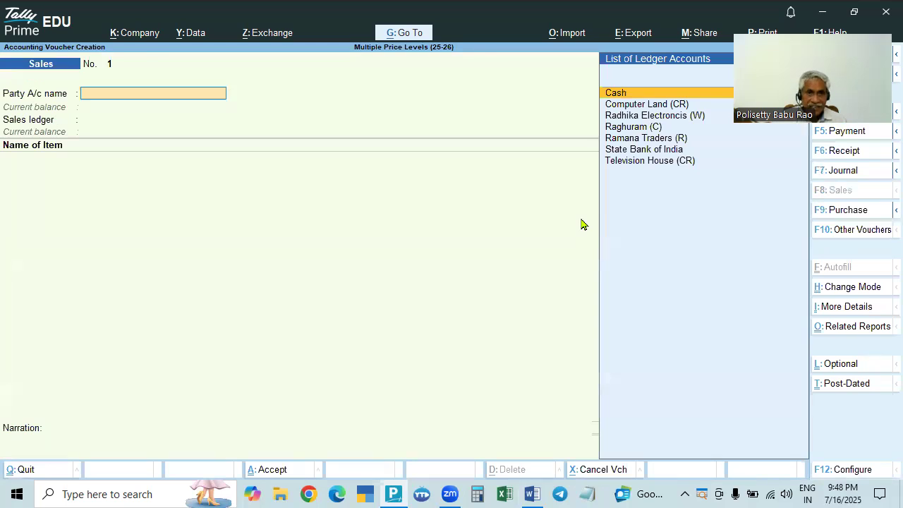
key("F2")
type("2.4")
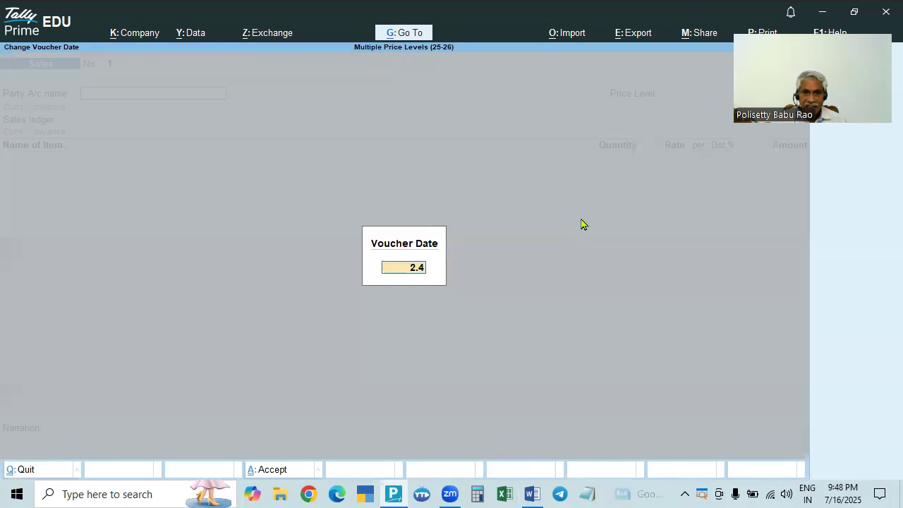
key("Return")
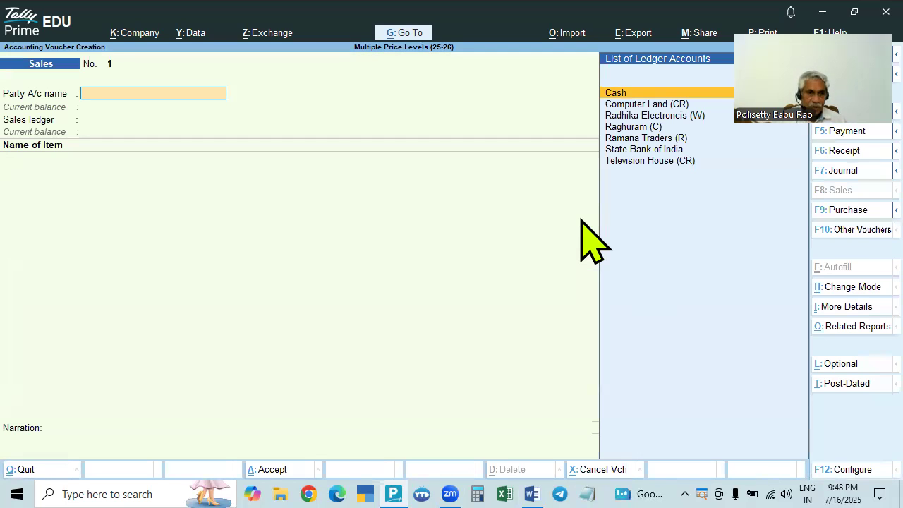
Consult the price list table in the BATCH-WISE DETAILS Word document, and return to the sales voucher in TallyPrime
key("alt+Tab")
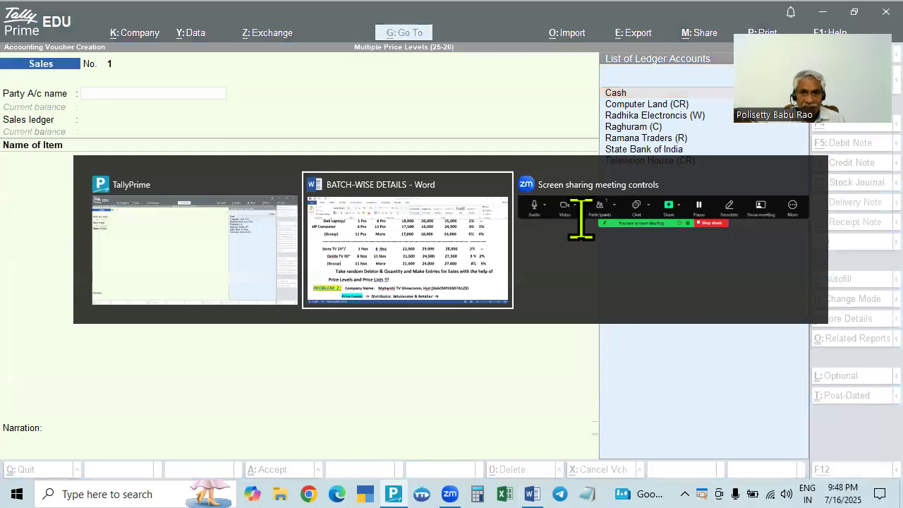
scroll(379, 265, "up", 2)
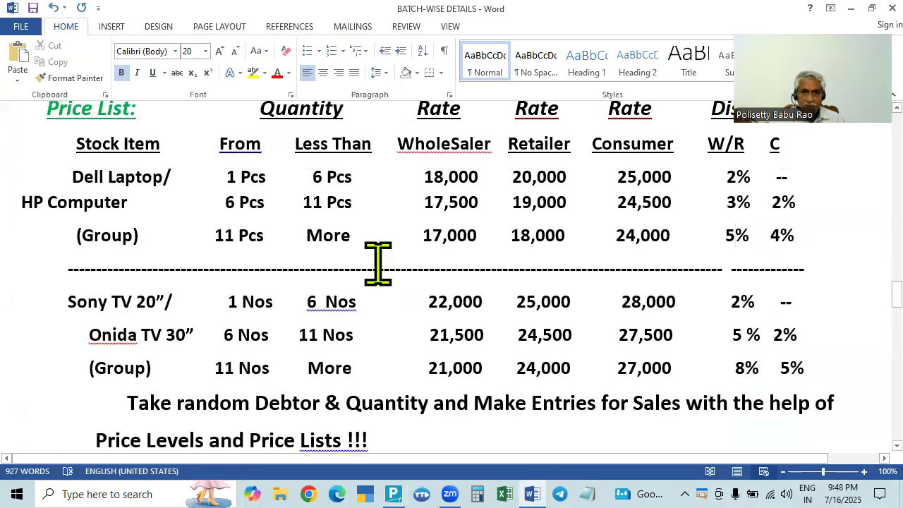
key("alt+Tab")
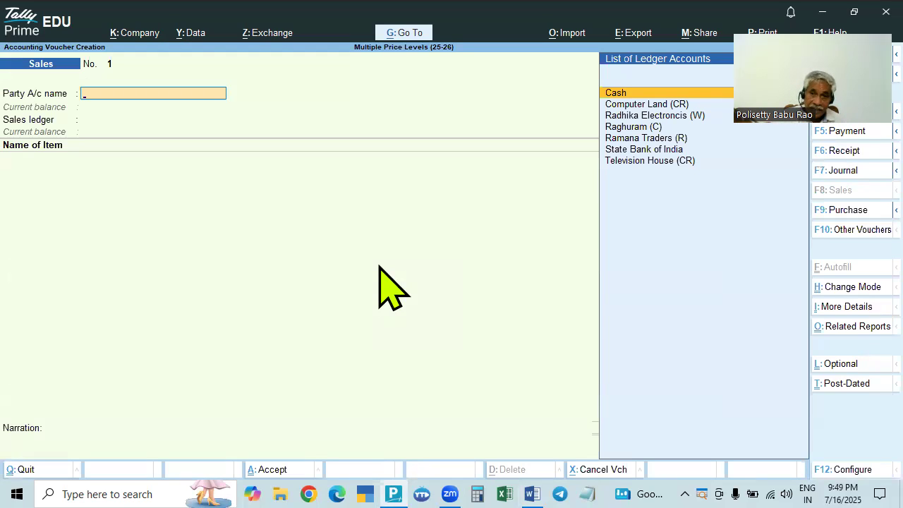
Choose Radhika Electroncis (W) as the sales voucher's party and accept its dispatch and party details as they are
key("Down")
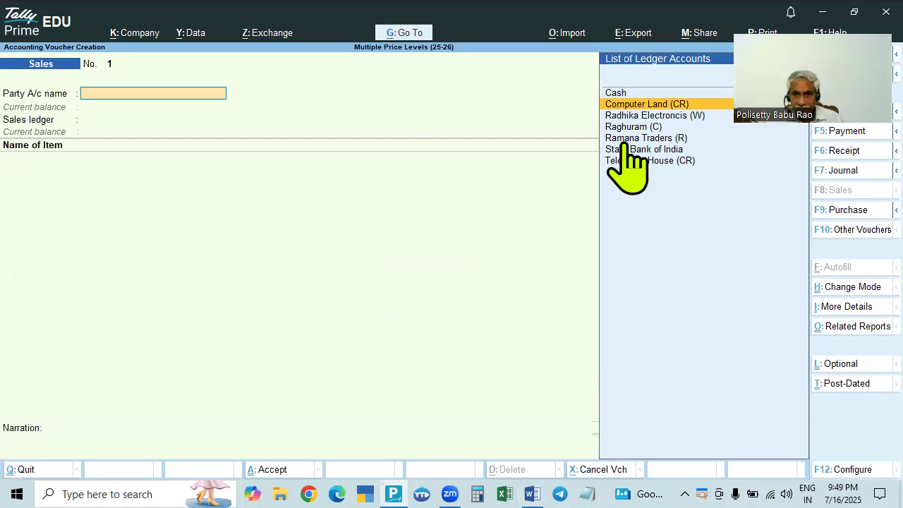
left_click(670, 117)
left_click(670, 116)
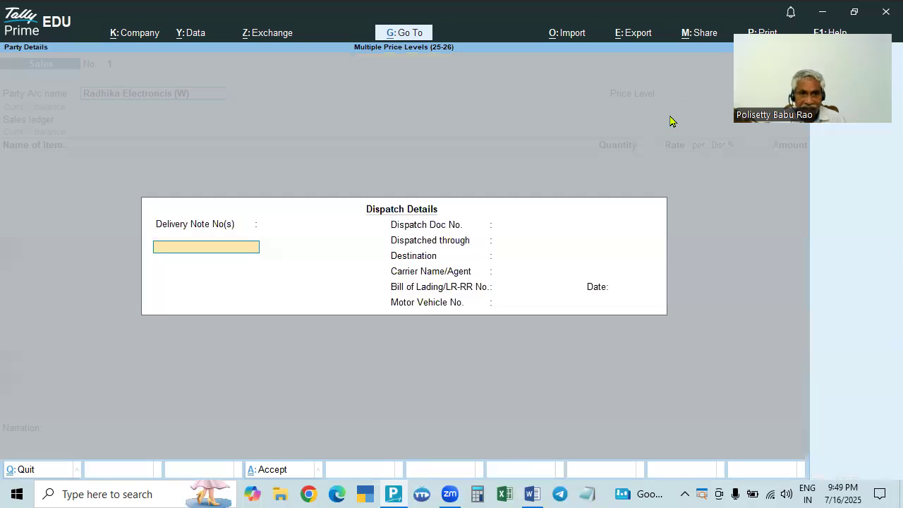
key("ctrl+a")
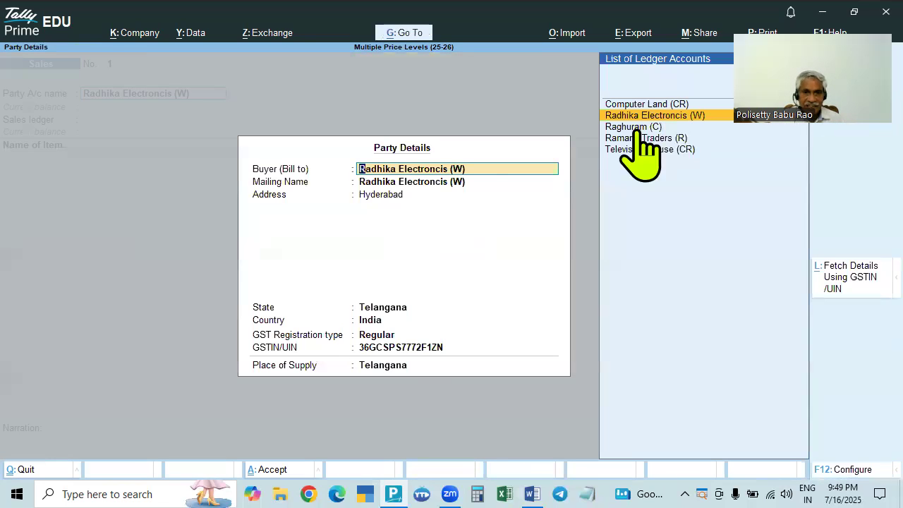
key("ctrl+a")
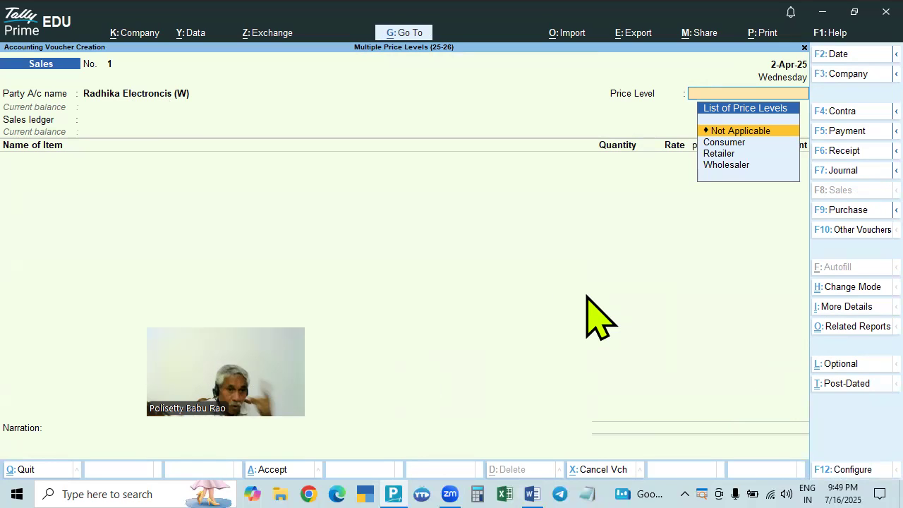
Set the voucher's price level to Wholesaler and its sales ledger to Sales
left_click(722, 167)
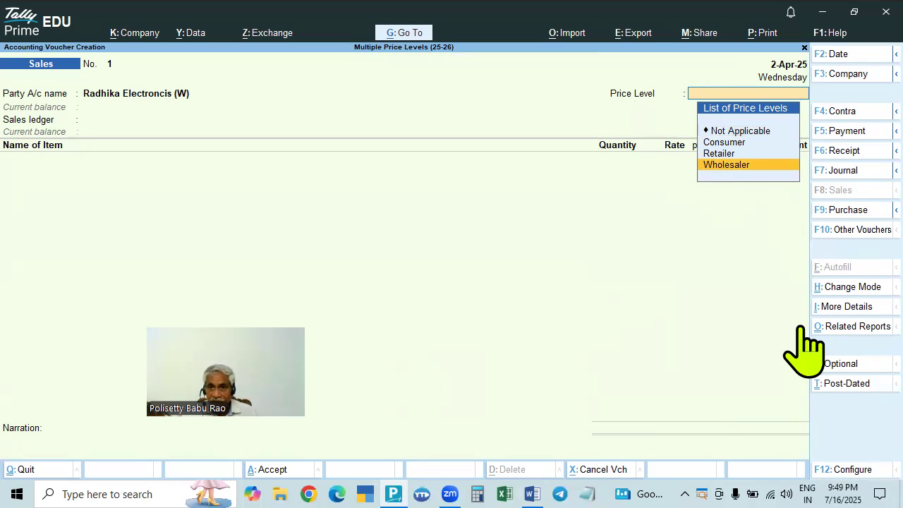
key("Return")
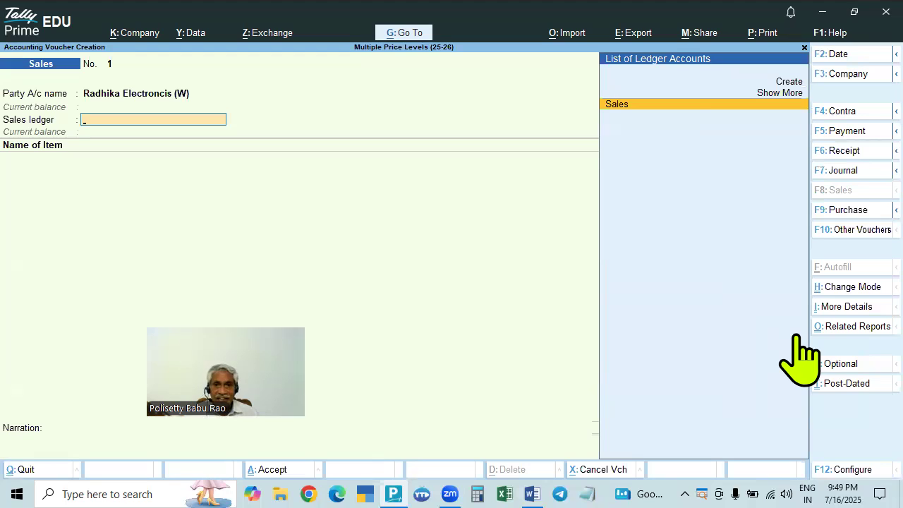
key("Return")
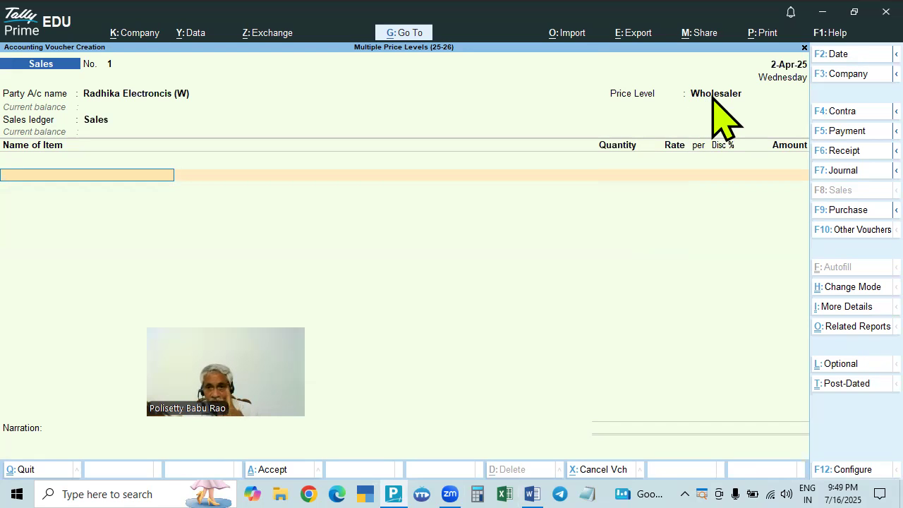
Consult the price list in Word, return to TallyPrime and enter Dell Laptop with a quantity of 5
key("alt+Tab")
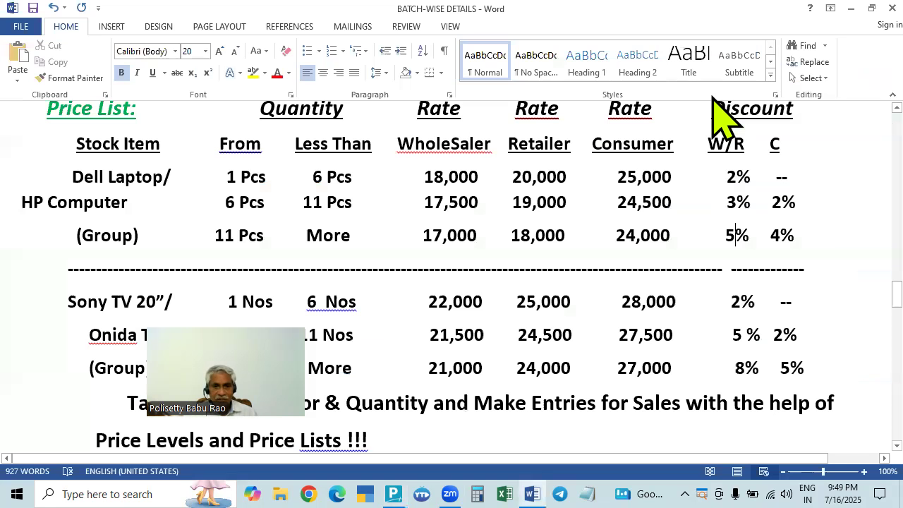
left_click_drag(256, 408, 853, 250)
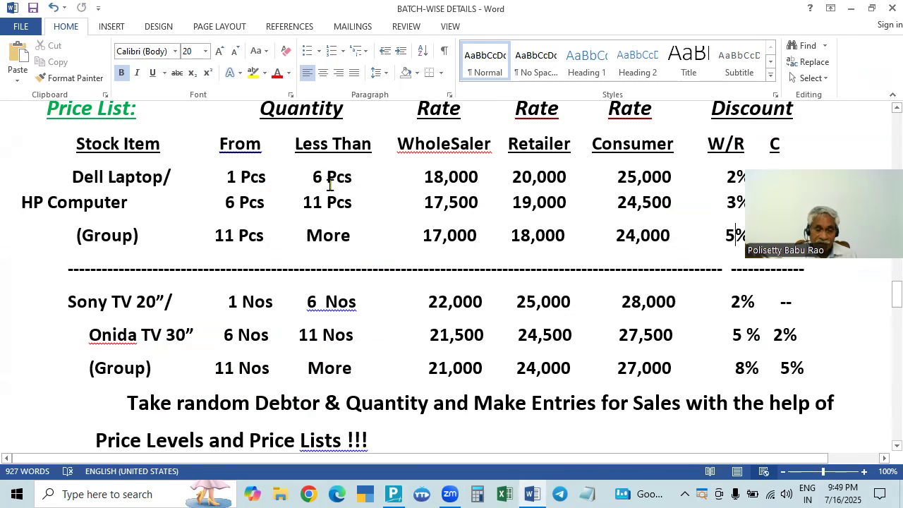
key("alt+Tab")
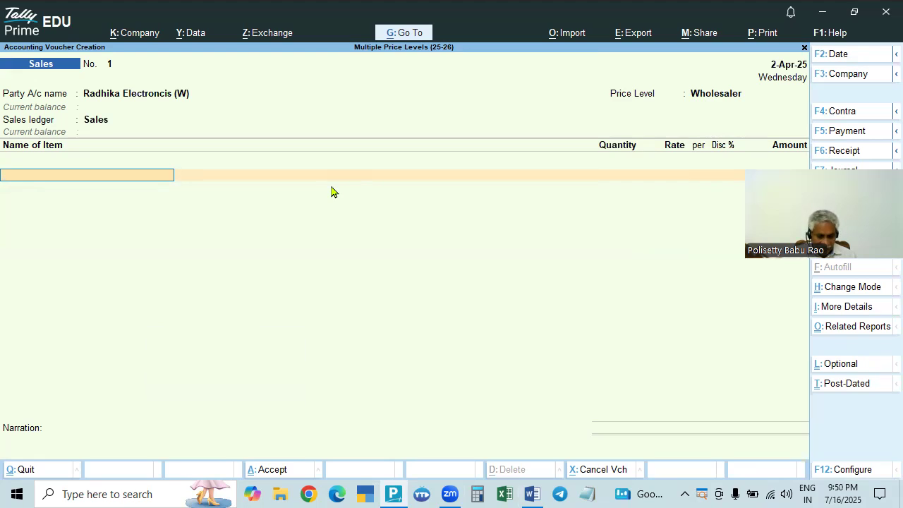
type("D")
key("Return")
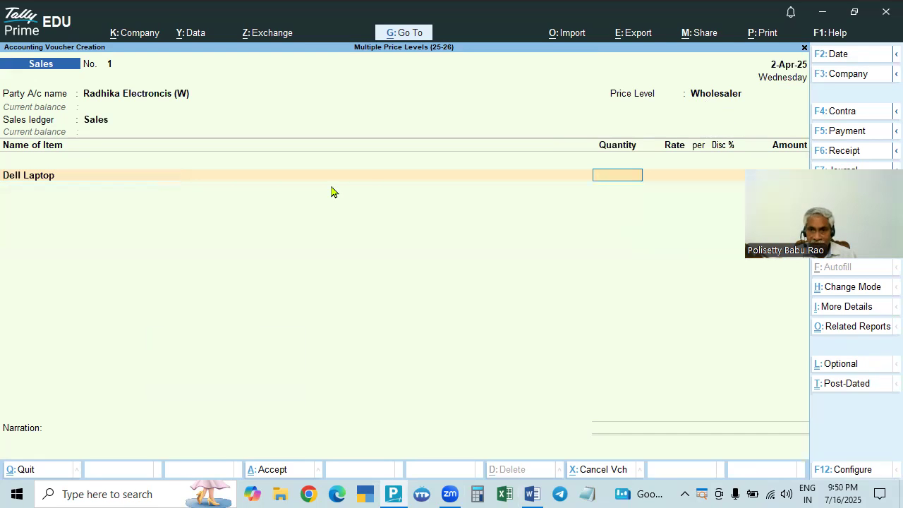
type("5")
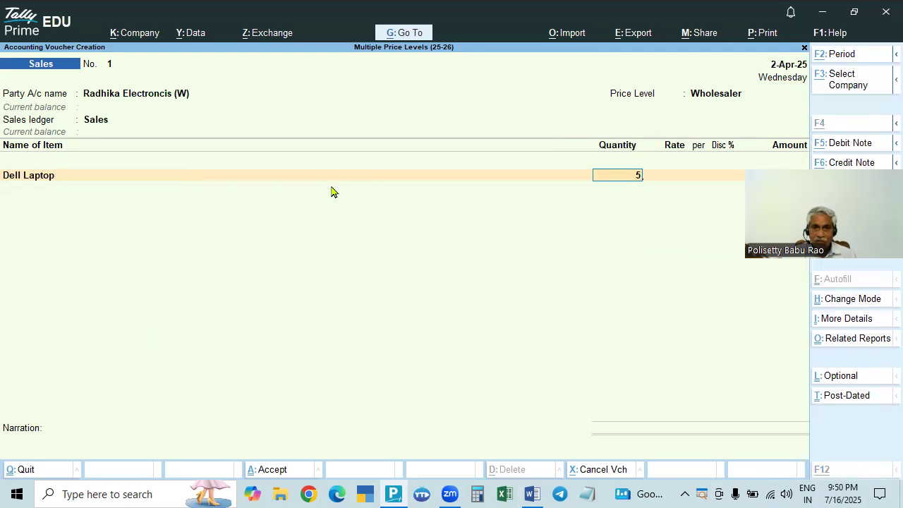
Compare the Dell Laptop rate and discount with the price list in Word and accept the item line in TallyPrime
key("alt+Tab")
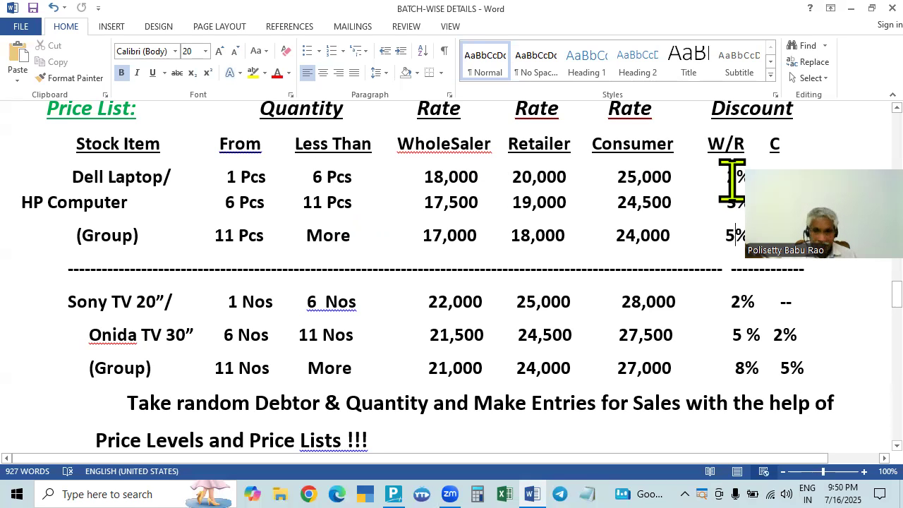
key("alt+Tab")
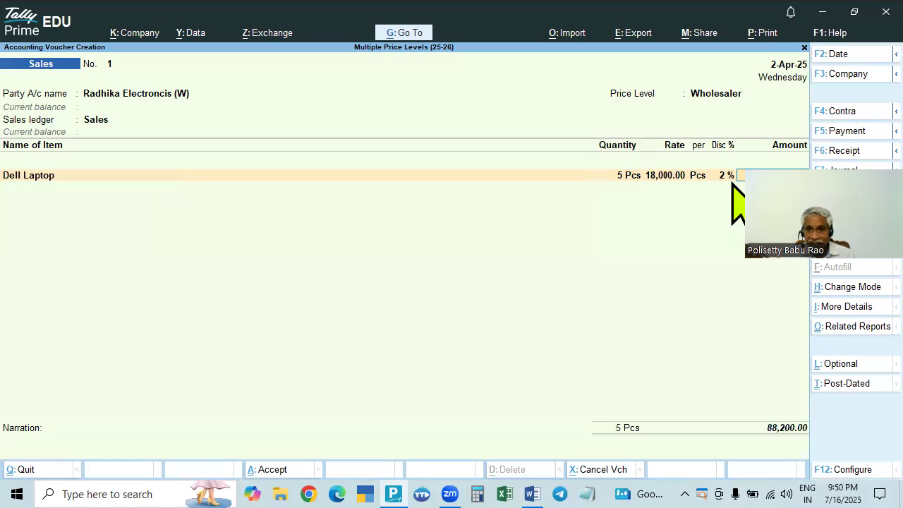
left_click(633, 177)
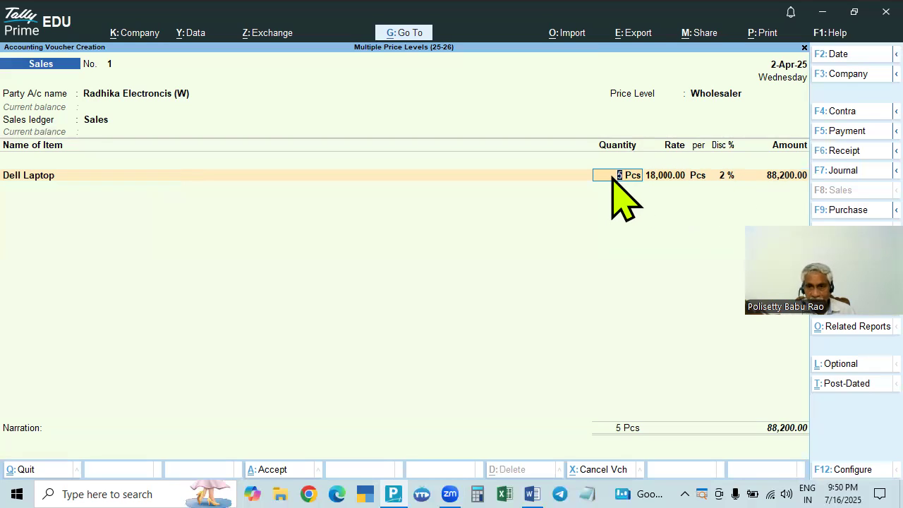
key("Return")
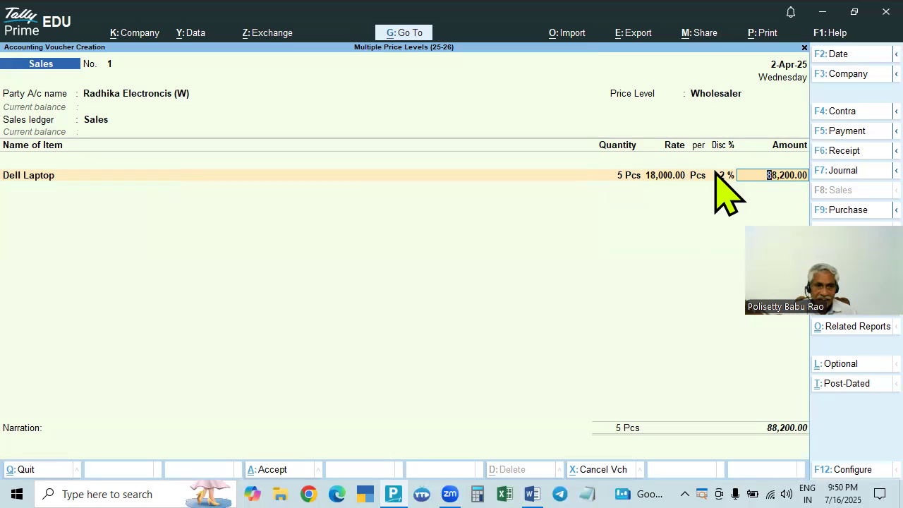
key("Return")
Check the TV quantity slabs in the Word price list and add Onida TV 30' with quantity 8 to the TallyPrime voucher
key("alt+Tab")
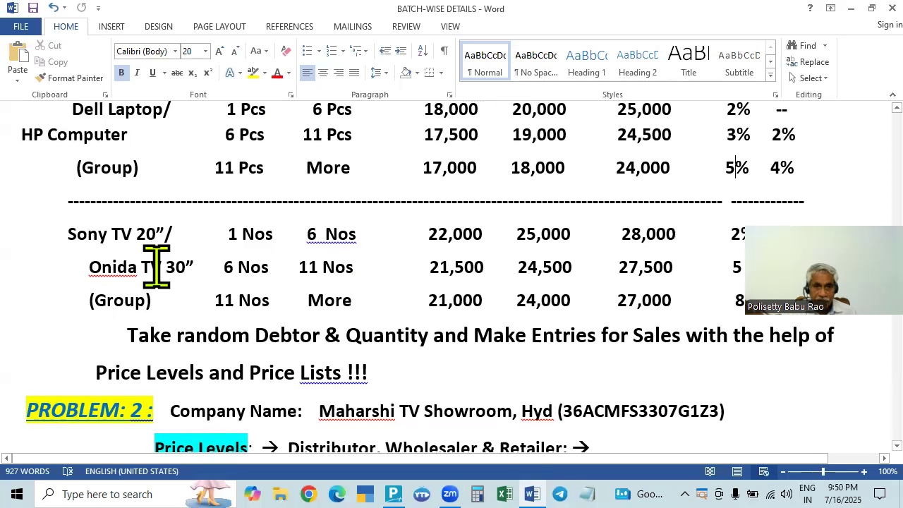
key("alt+Tab")
key("alt+Tab")
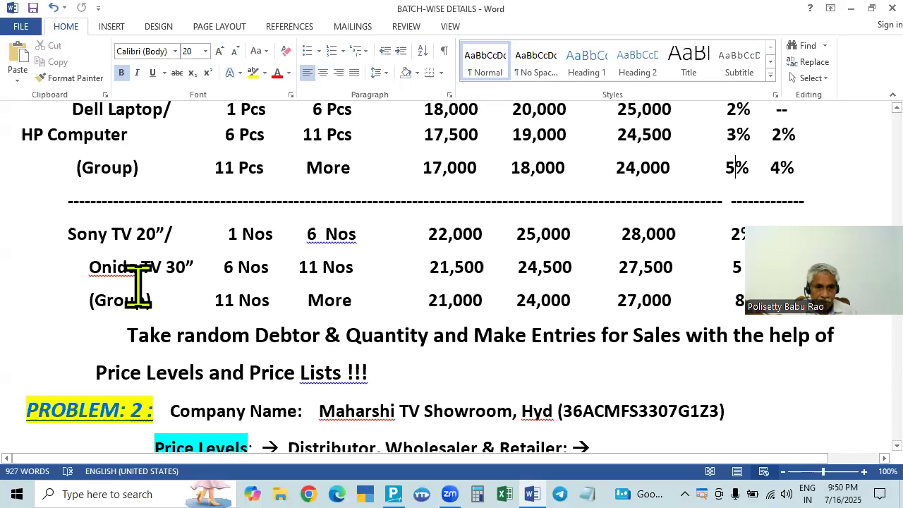
key("alt+Tab")
key("alt+Tab")
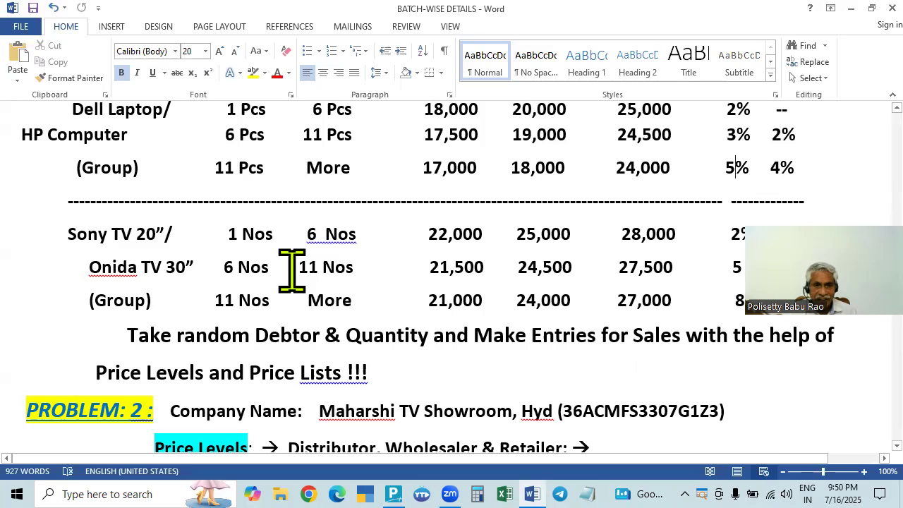
key("alt+Tab")
type("O")
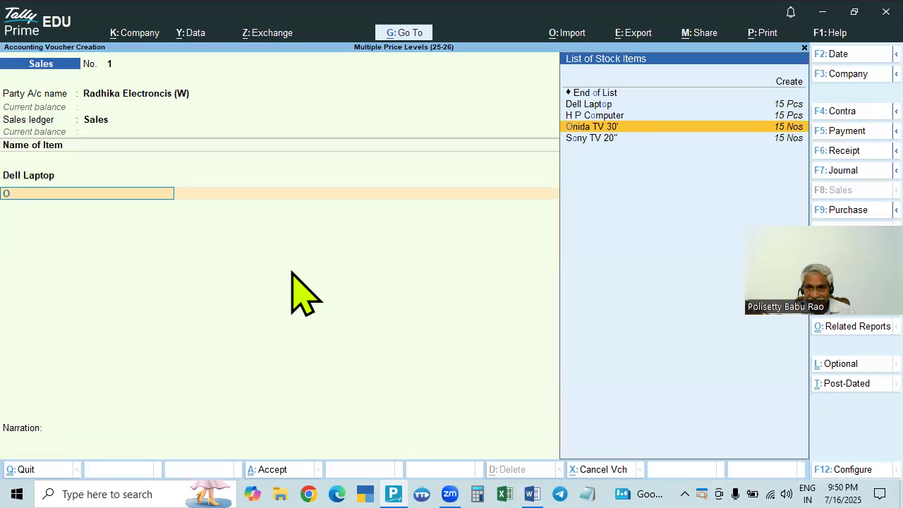
key("Return")
type("8")
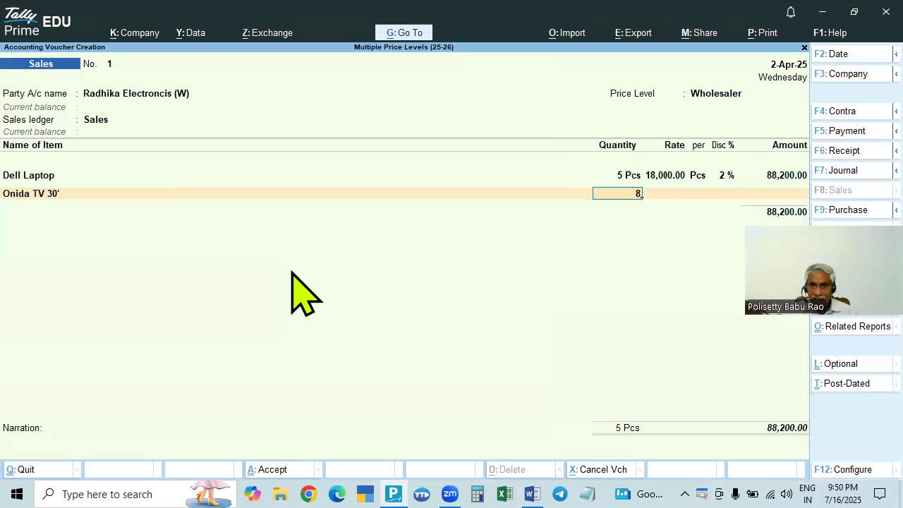
key("Return")
Check the wholesaler rate and discount for the Onida TV in Word and accept its item line in TallyPrime
key("alt+Tab")
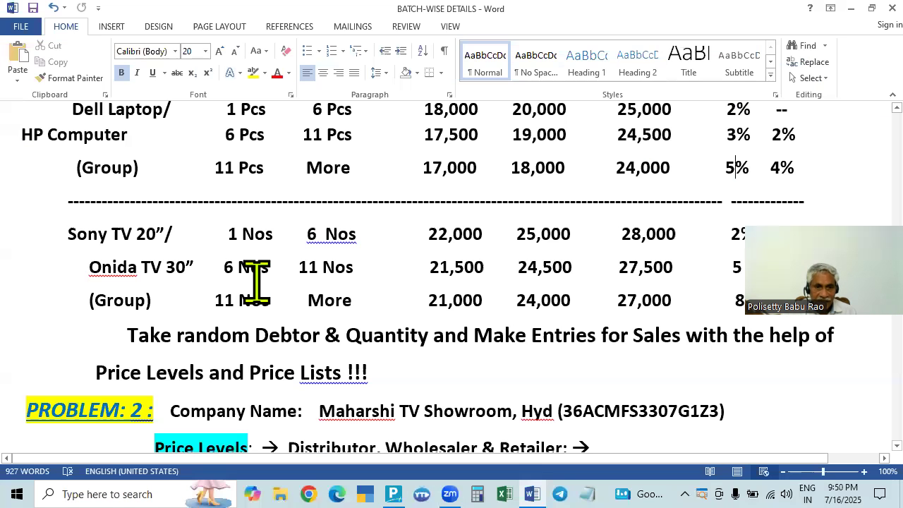
scroll(449, 121, "up", 2)
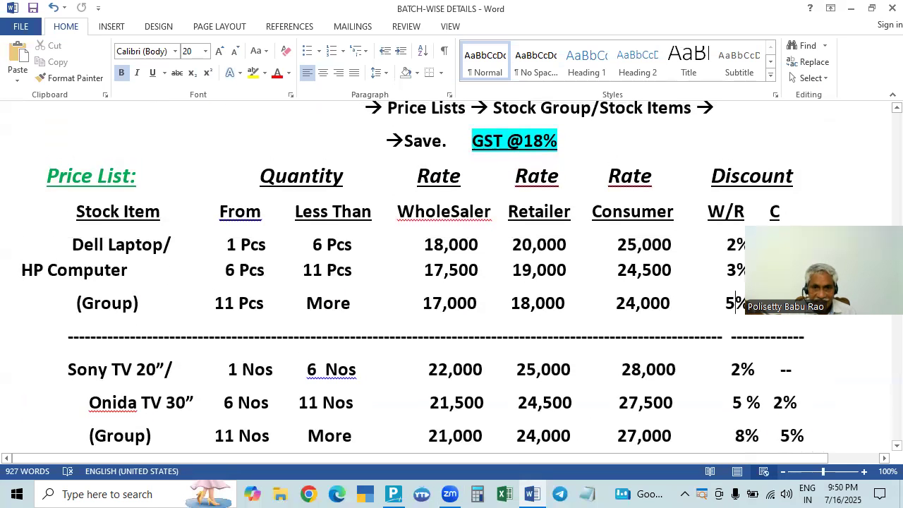
scroll(457, 239, "down", 2)
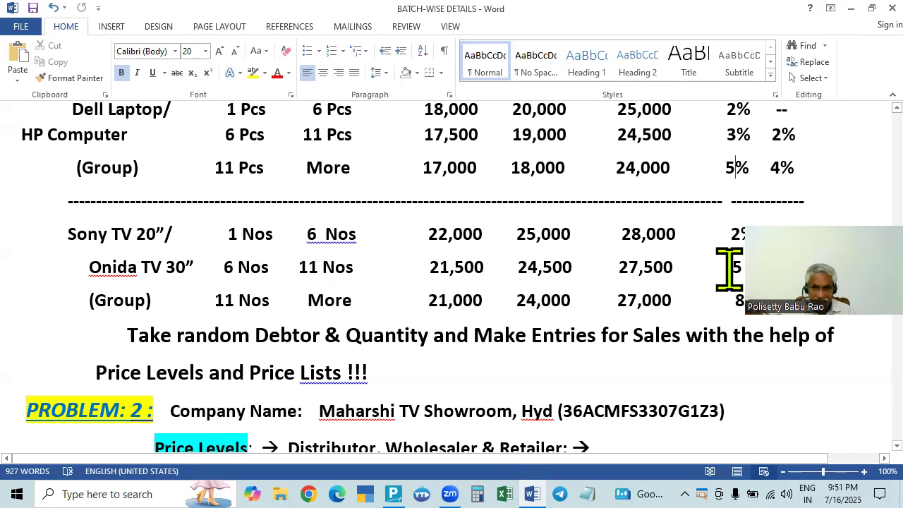
key("alt+Tab")
key("Return")
key("Return")
key("Return")
key("Return")
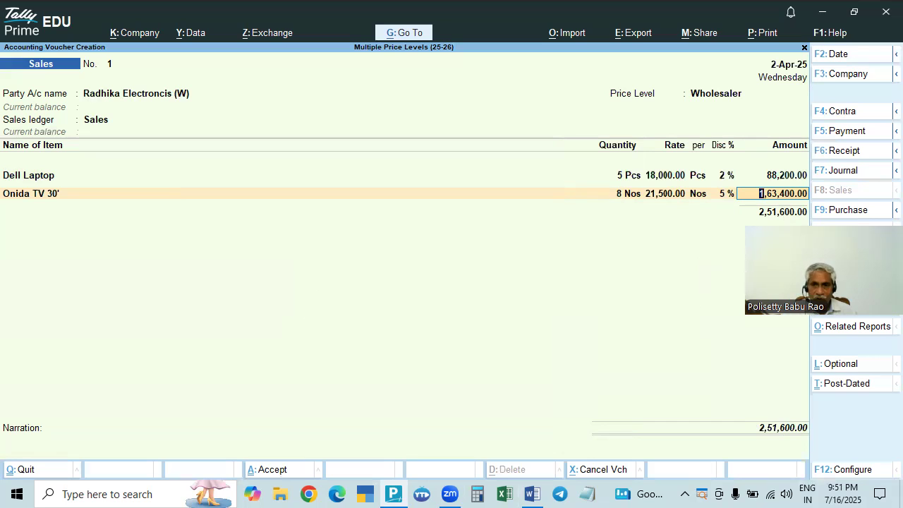
key("Return")
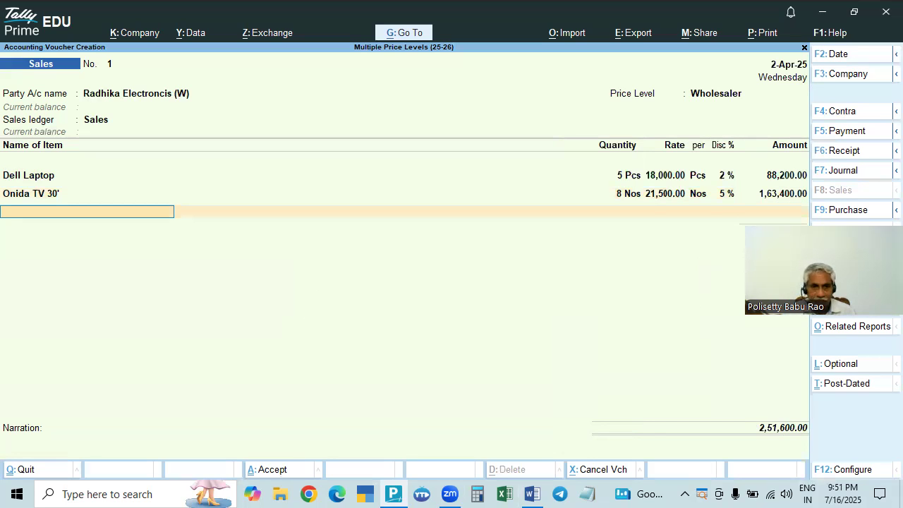
End the item list after a look at the Word price list and add the CGST and SGST ledgers to the voucher
key("alt+Tab")
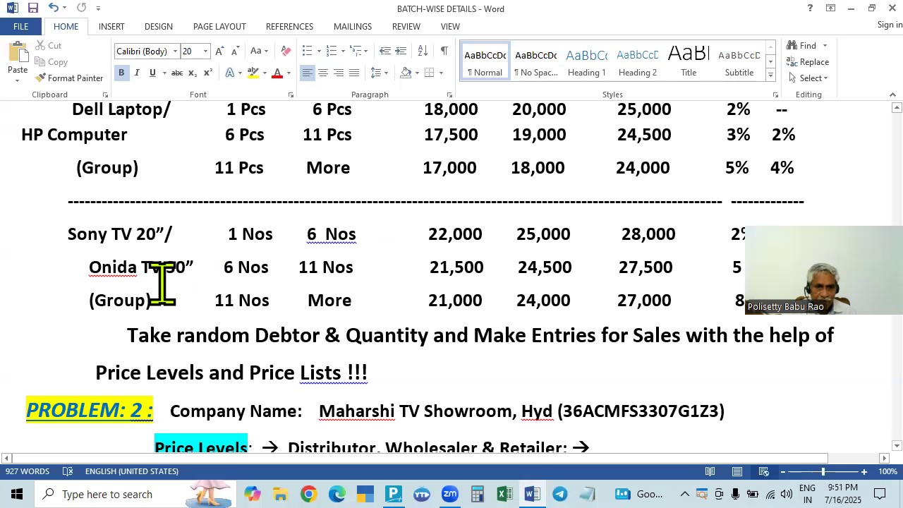
key("alt+Tab")
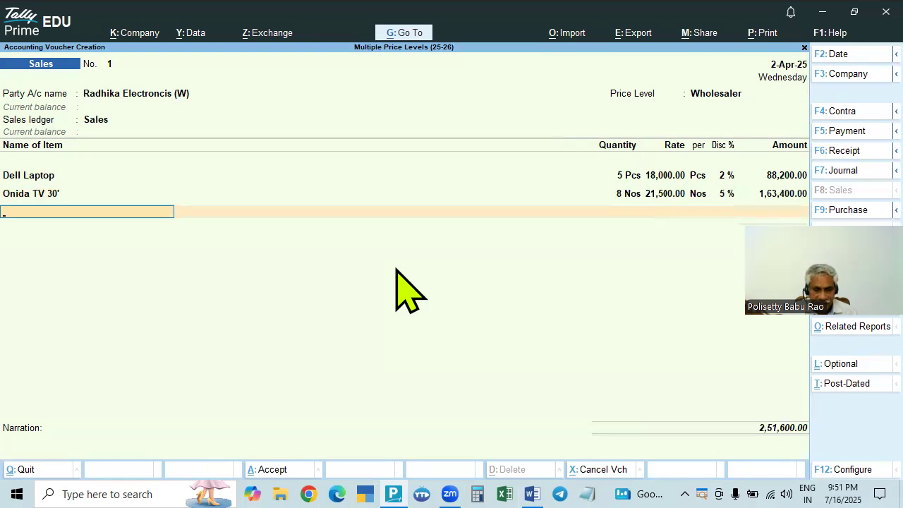
key("Return")
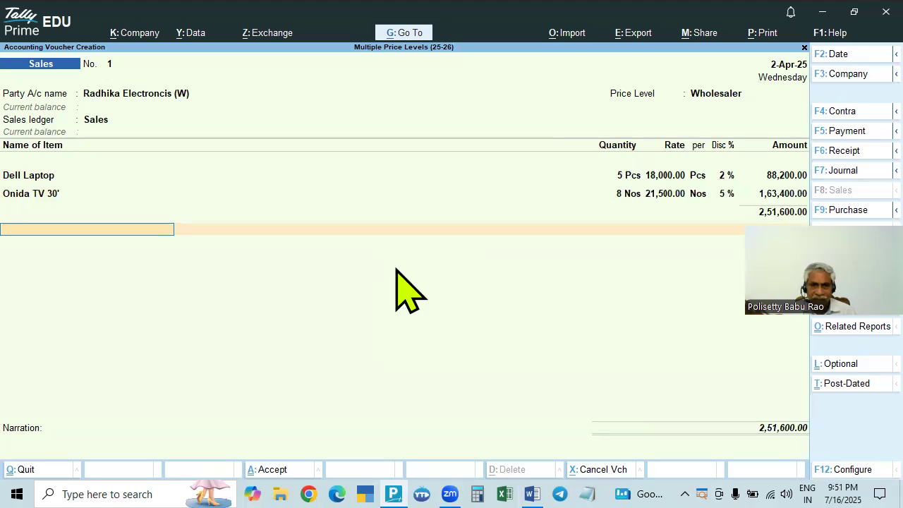
type("Cg")
key("Return")
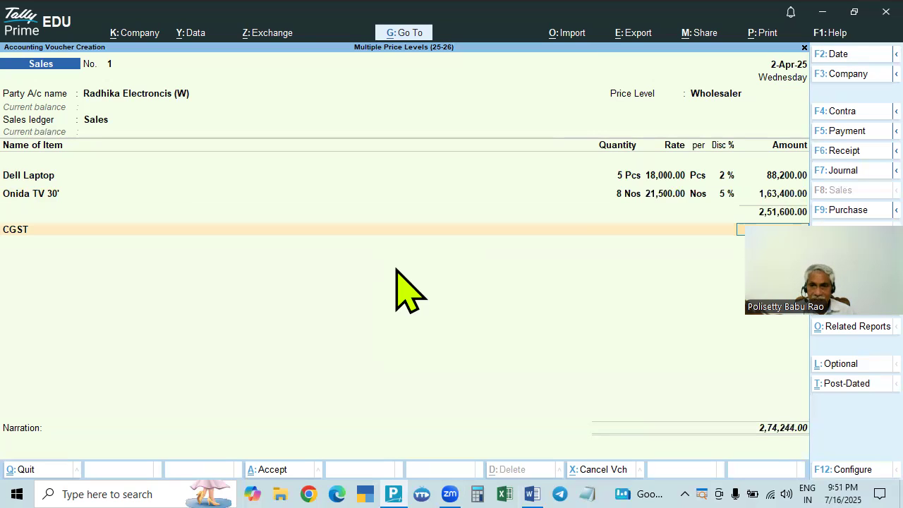
key("Return")
type("St")
key("Return")
key("Down")
key("Down")
key("Return")
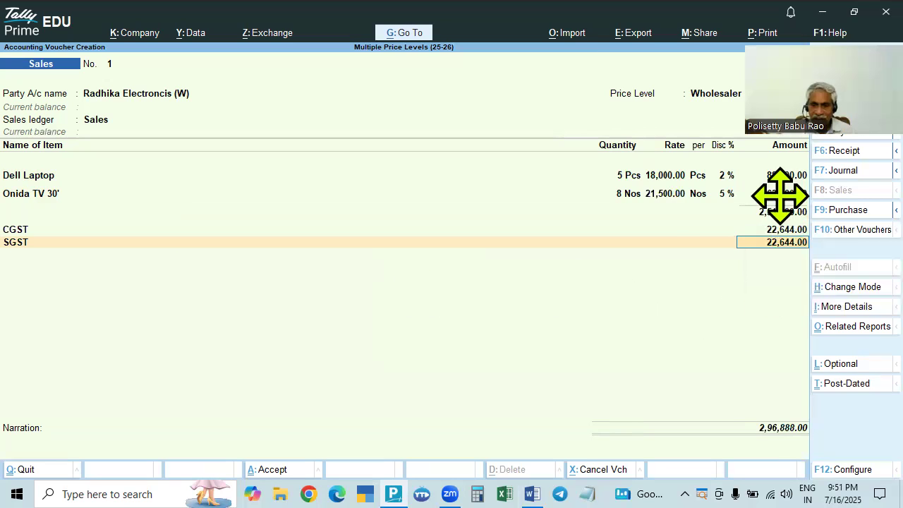
Accept the remaining voucher fields without a narration and save the sales voucher for Radhika Electroncis (W)
key("Return")
key("Return")
key("Return")
key("Return")
key("Return")
key("Return")
key("Return")
key("Return")
key("Return")
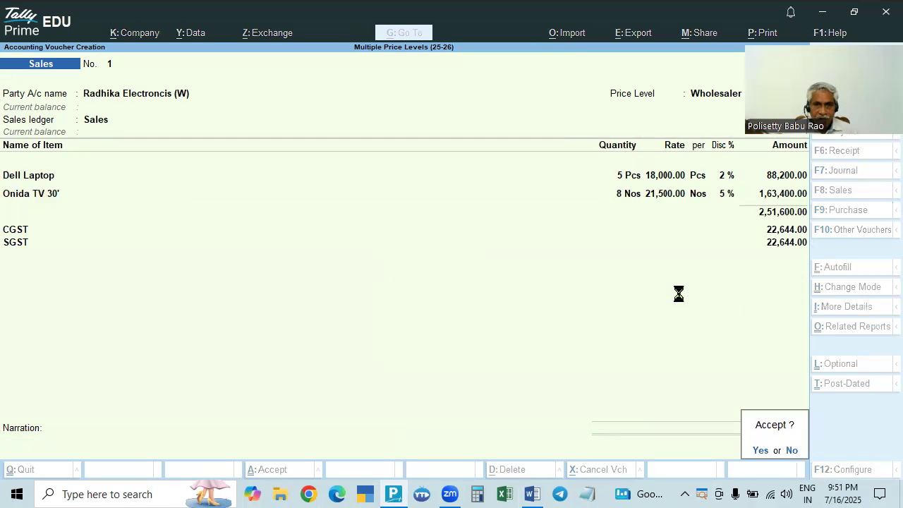
key("Return")
Start the sales voucher for Ramana Traders (R), accept the dispatch and party details, and choose the Retailer price level and Sales ledger
key("alt+Tab")
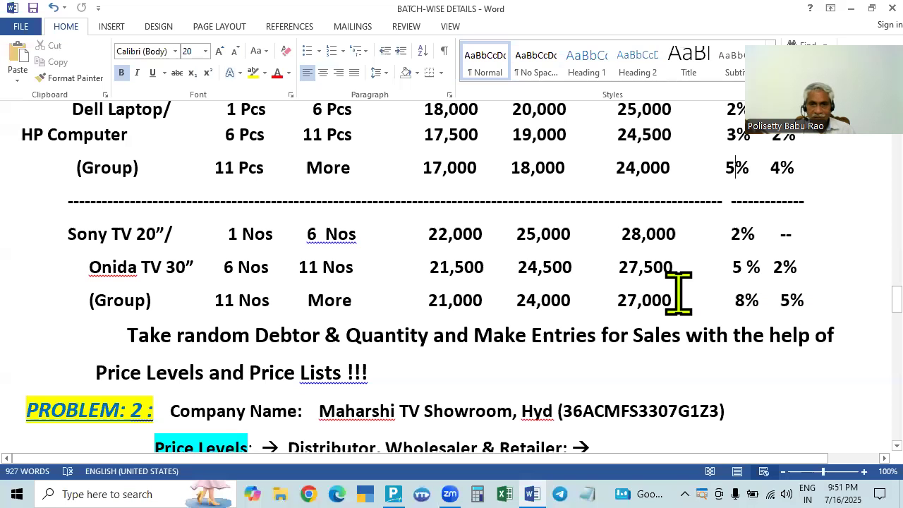
key("alt+Tab")
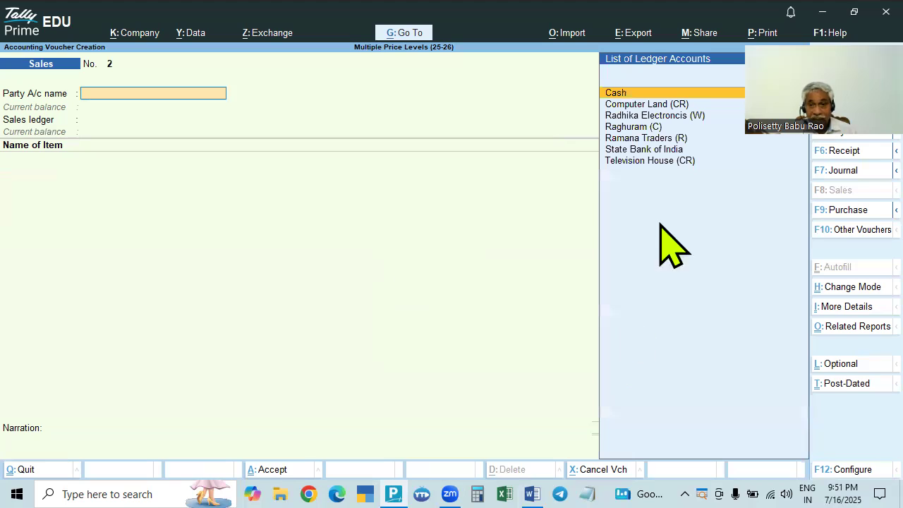
left_click(671, 149)
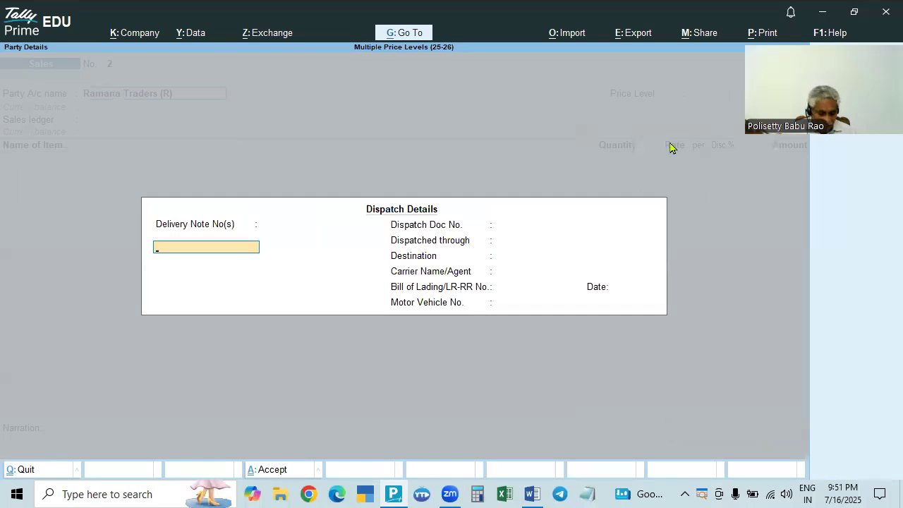
key("ctrl+a")
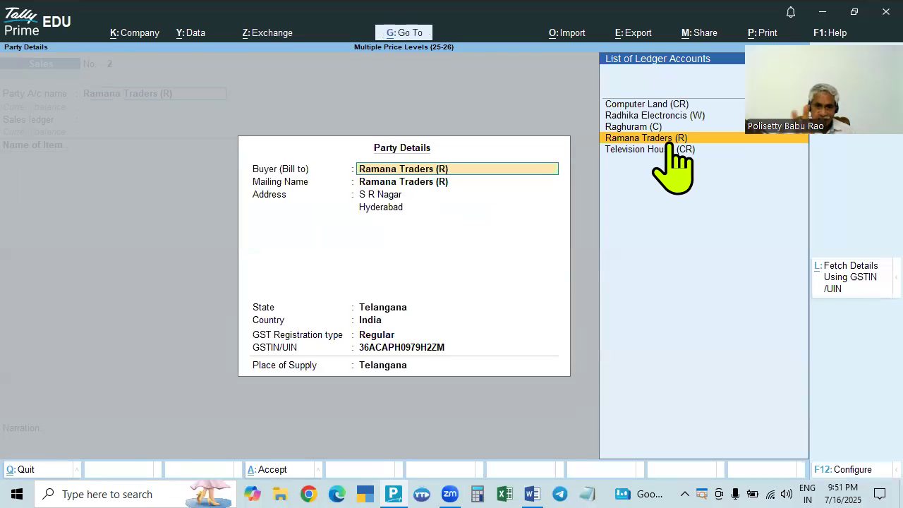
key("ctrl+a")
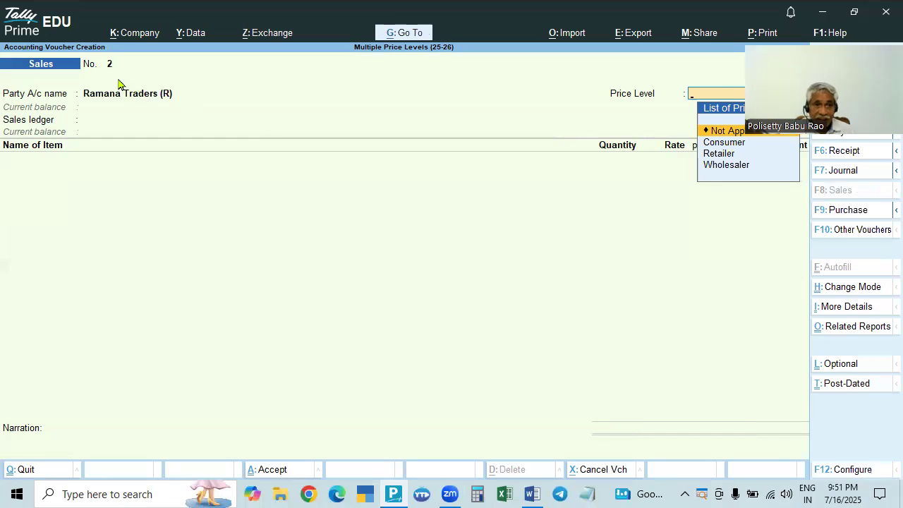
left_click(718, 155)
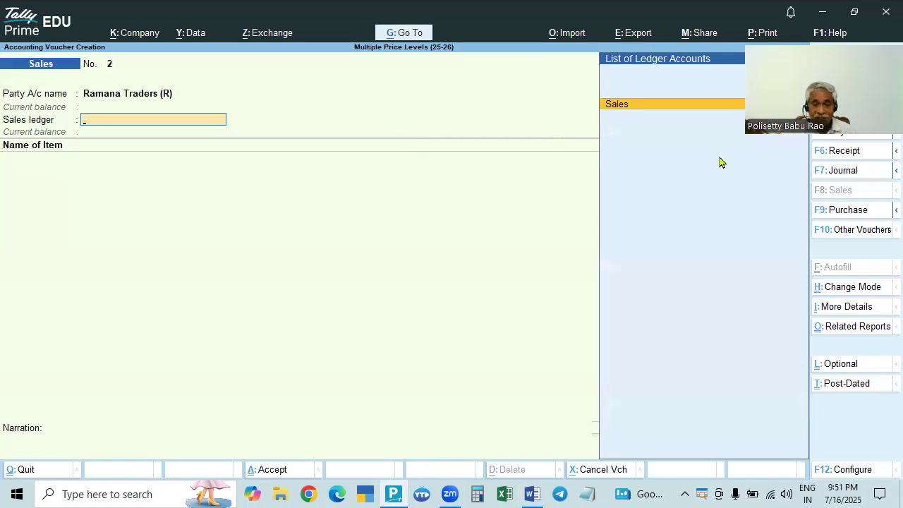
key("Return")
Check the computer quantity slabs in the Word price list and add H P Computer with quantity 7 to the TallyPrime voucher
key("alt+Tab")
scroll(316, 176, "up", 3)
key("alt+Tab")
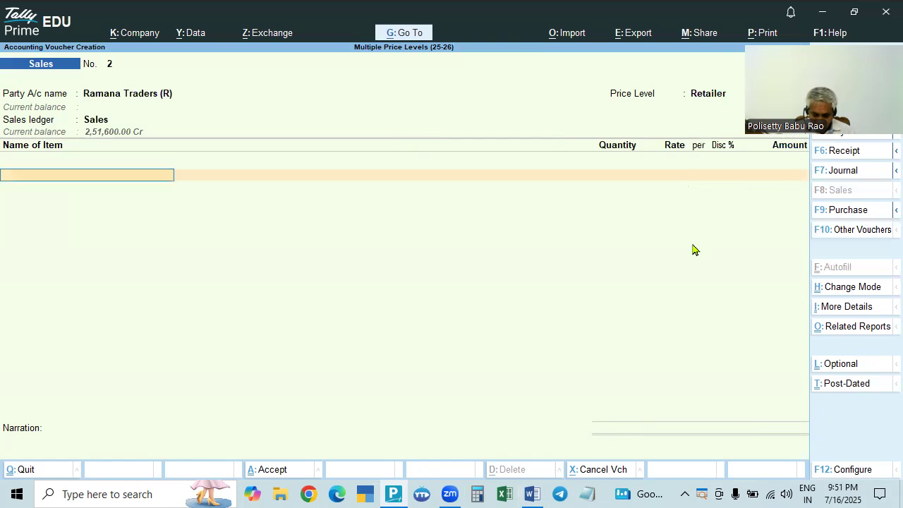
type("H")
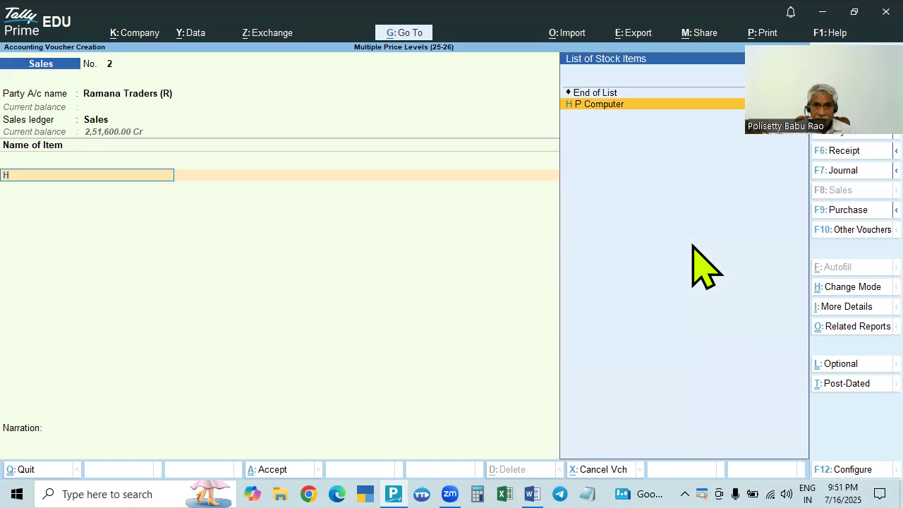
key("Return")
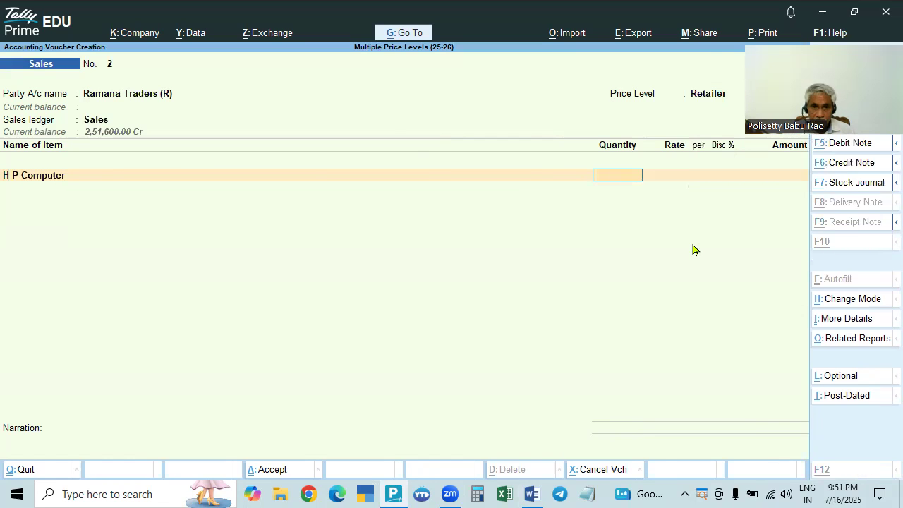
key("alt+Tab")
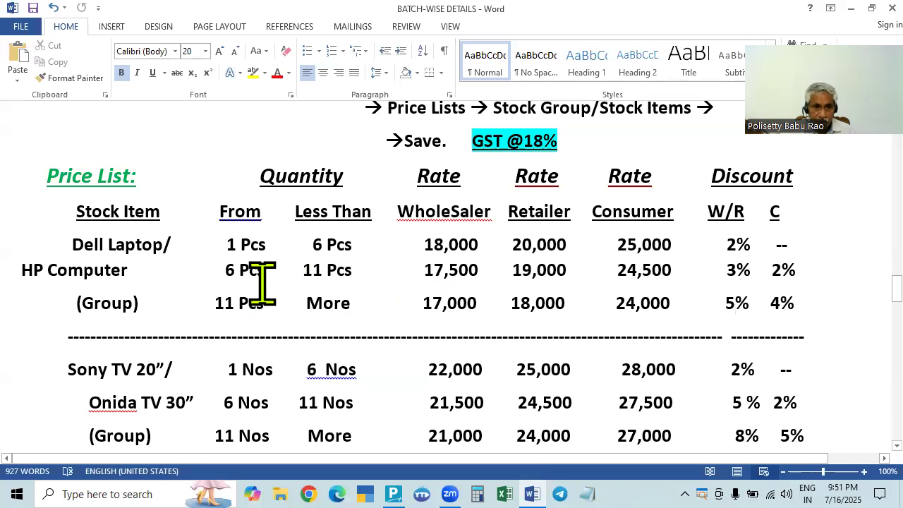
key("alt+Tab")
type("7")
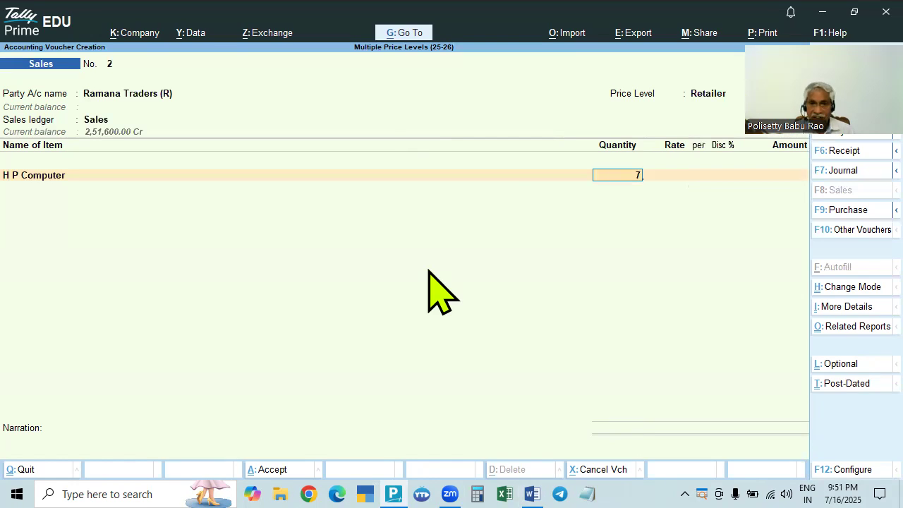
Check the retailer rate and discount for the HP Computer in Word and accept its item line in TallyPrime
key("alt+Tab")
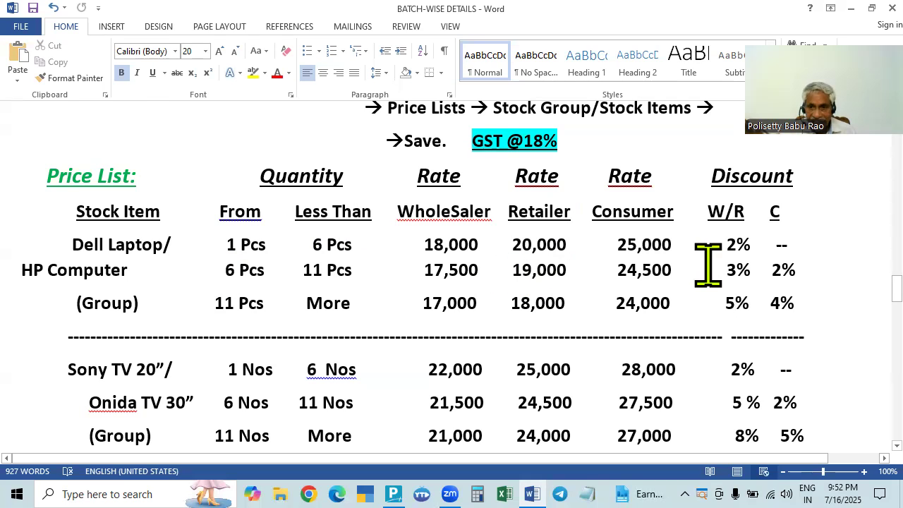
key("alt+Tab")
key("Return")
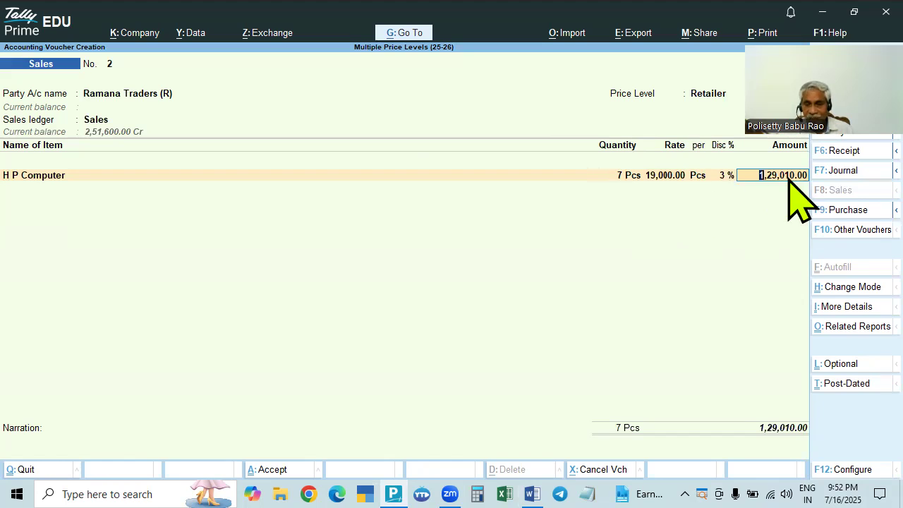
key("Return")
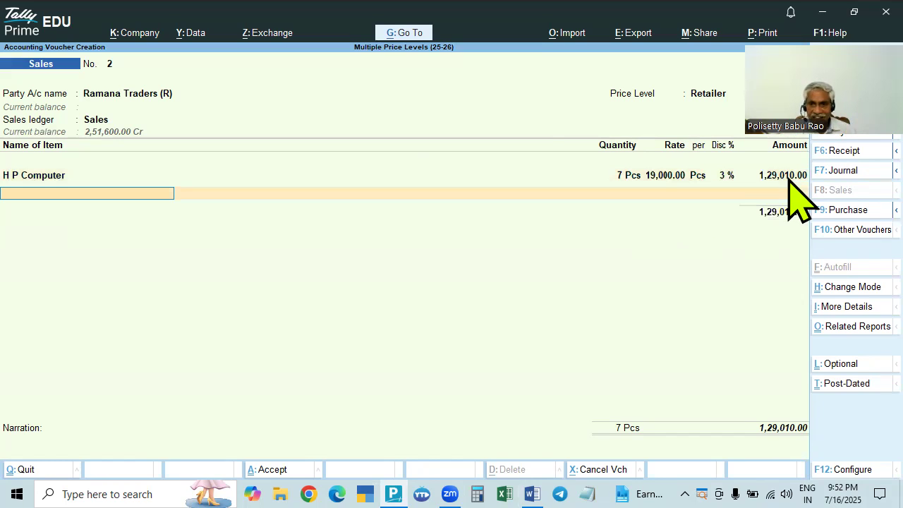
Verify the H P Computer amount in Calculator as 19000 × 7 less 3%, close Calculator and return to the voucher
key("XF86Calculator")
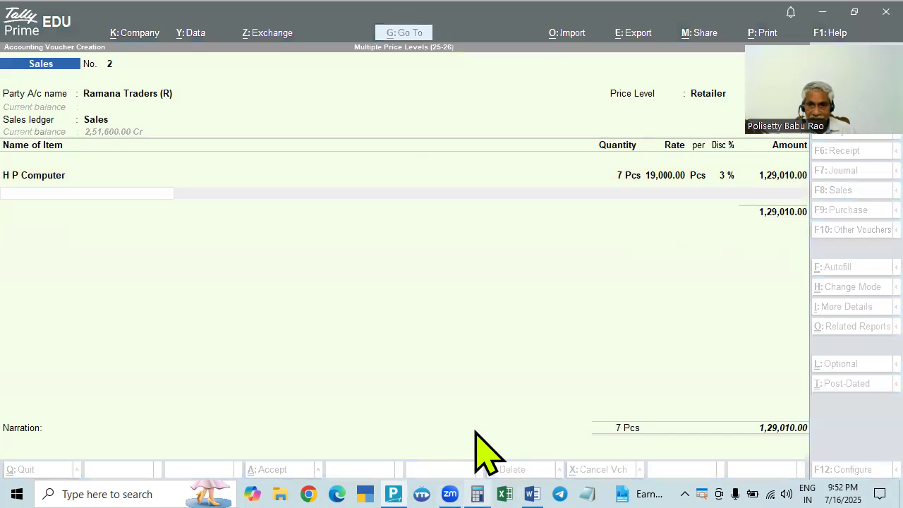
type("9000")
key("Escape")
type("190000")
key("asterisk")
type("7")
key("Return")
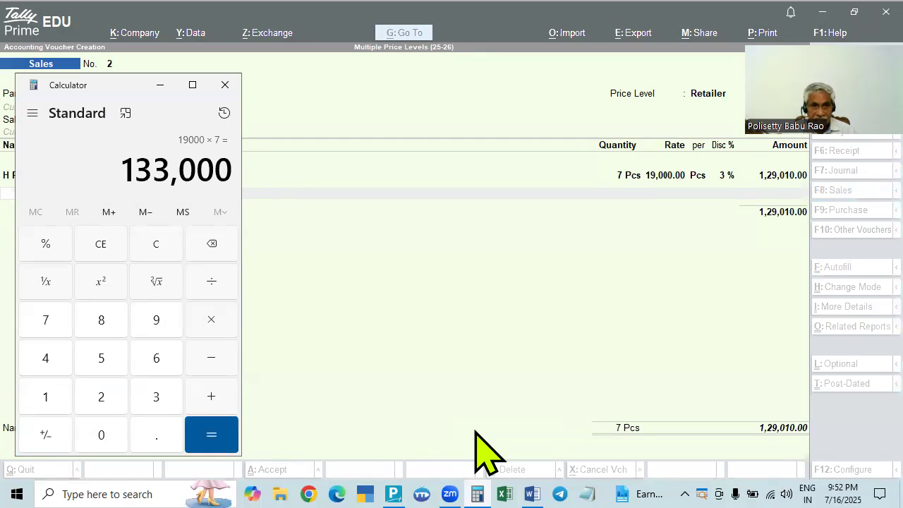
key("minus")
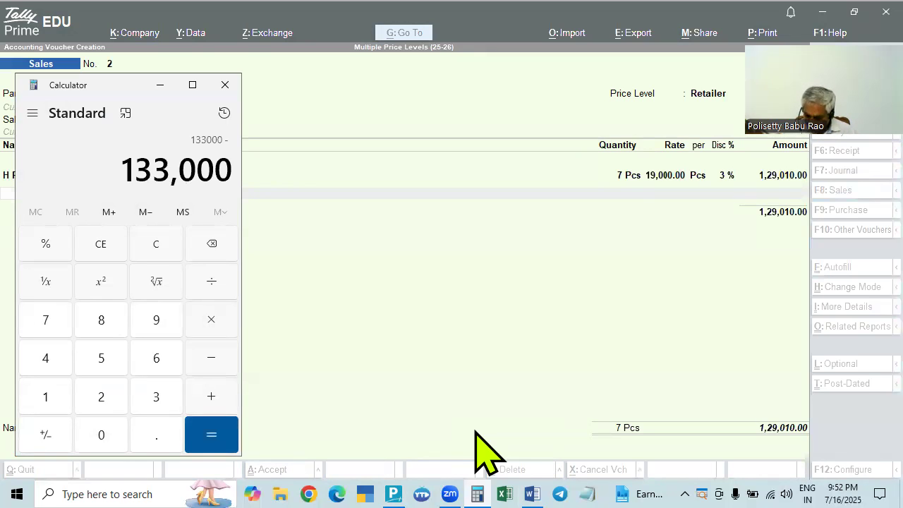
type("3")
key("percent")
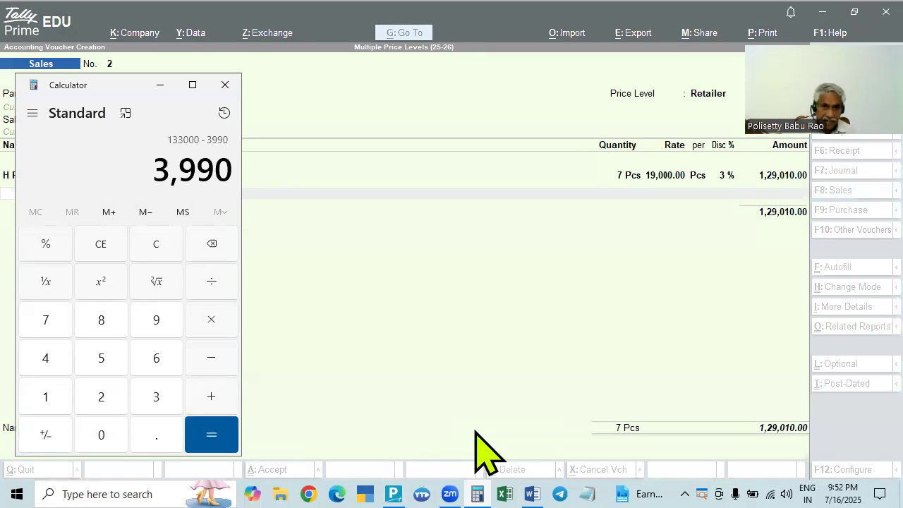
key("Return")
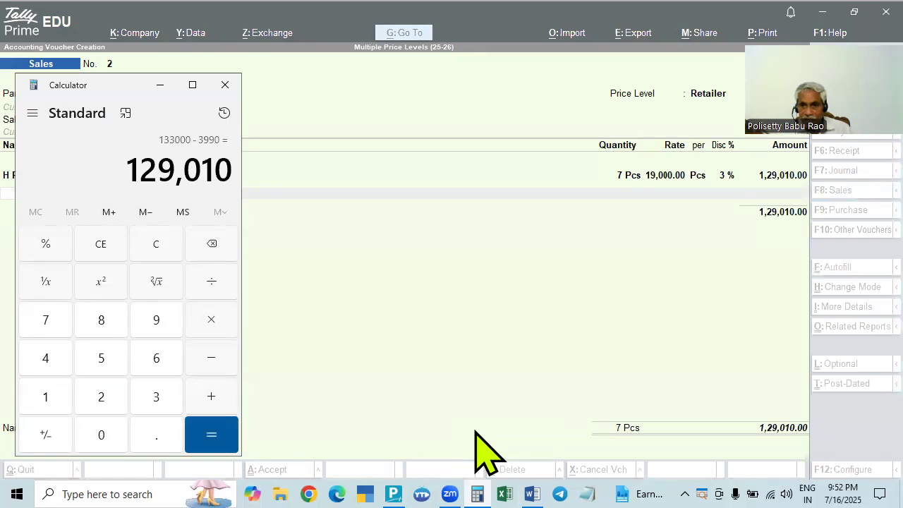
key("Escape")
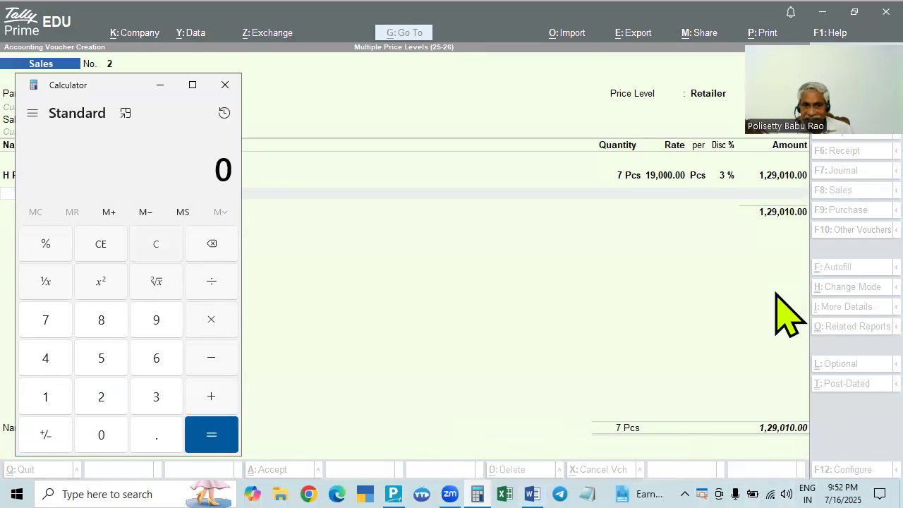
left_click(225, 85)
left_click(462, 238)
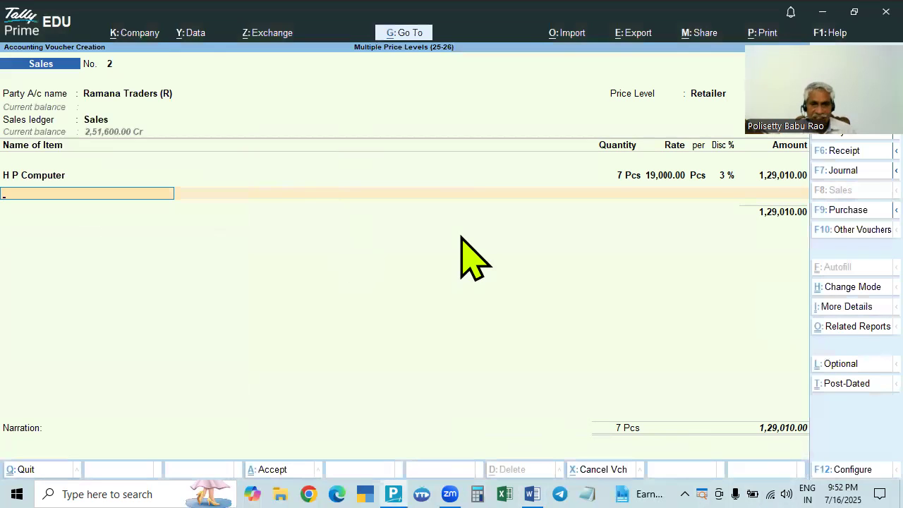
Check the TV quantity slabs in the Word price list and add Sony TV 20" with quantity 11 to the TallyPrime voucher
key("alt+Tab")
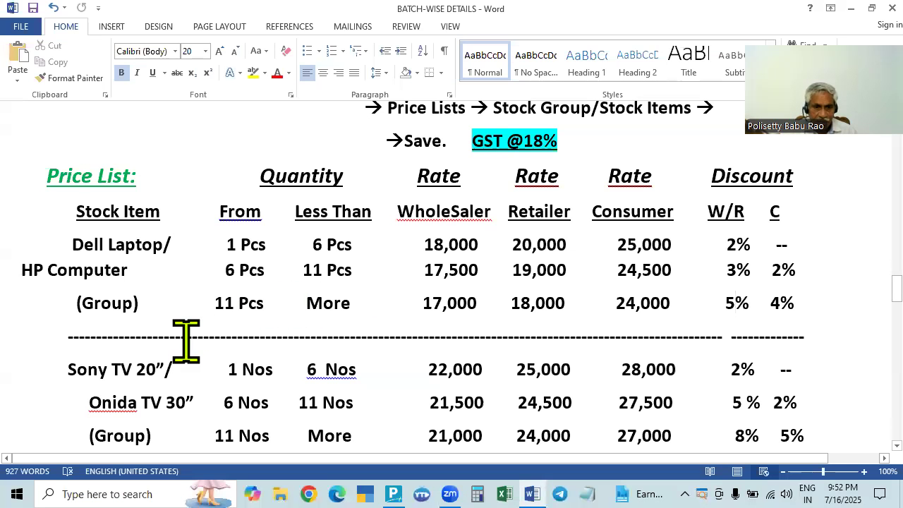
scroll(184, 347, "down", 2)
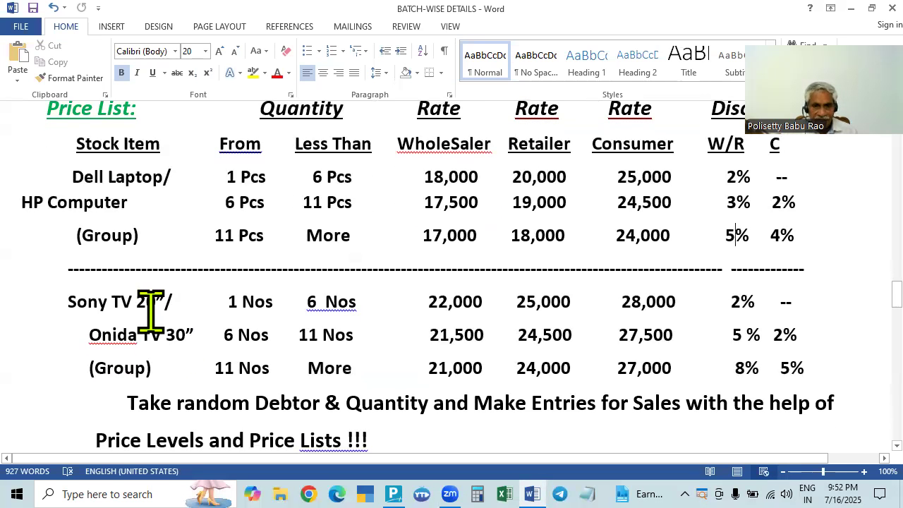
key("alt+Tab")
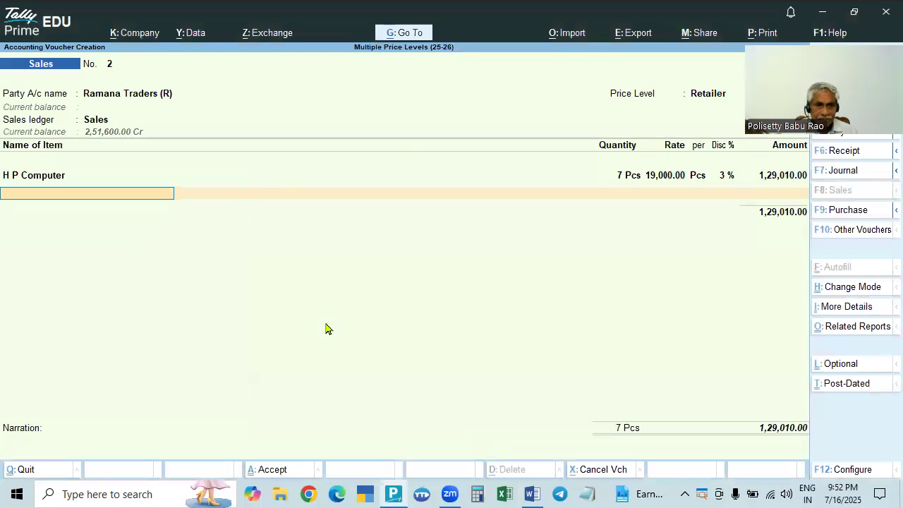
type("S")
key("Return")
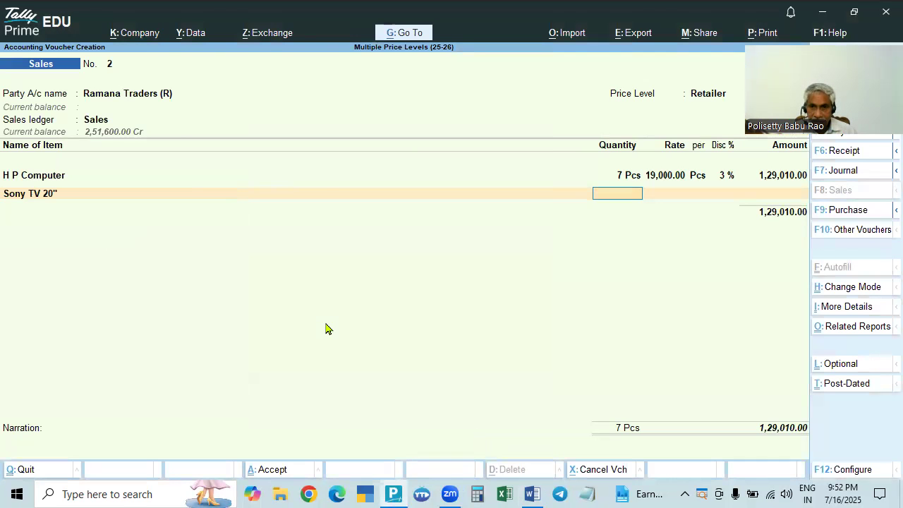
key("alt+Tab")
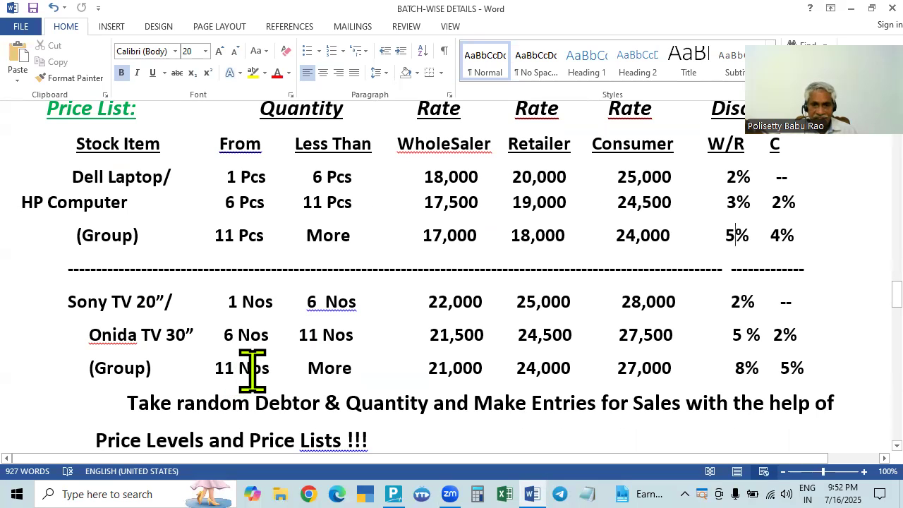
key("alt+Tab")
type("11")
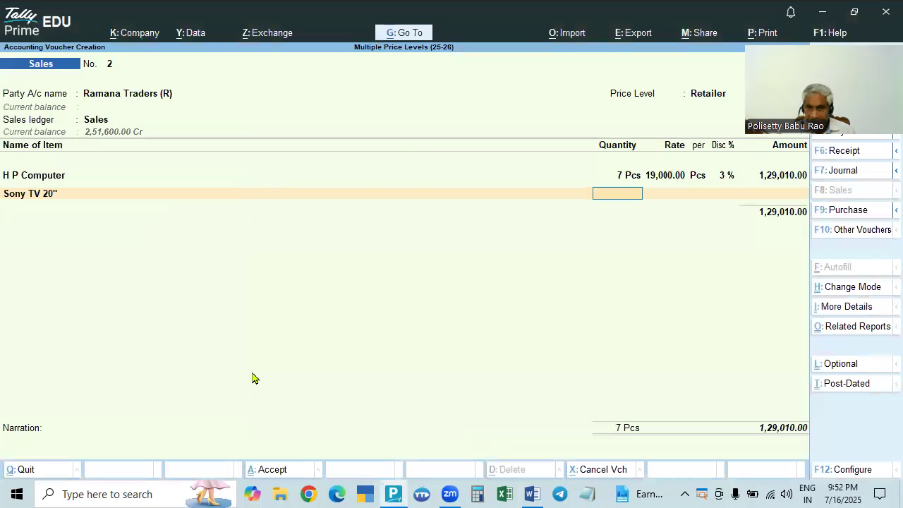
key("Return")
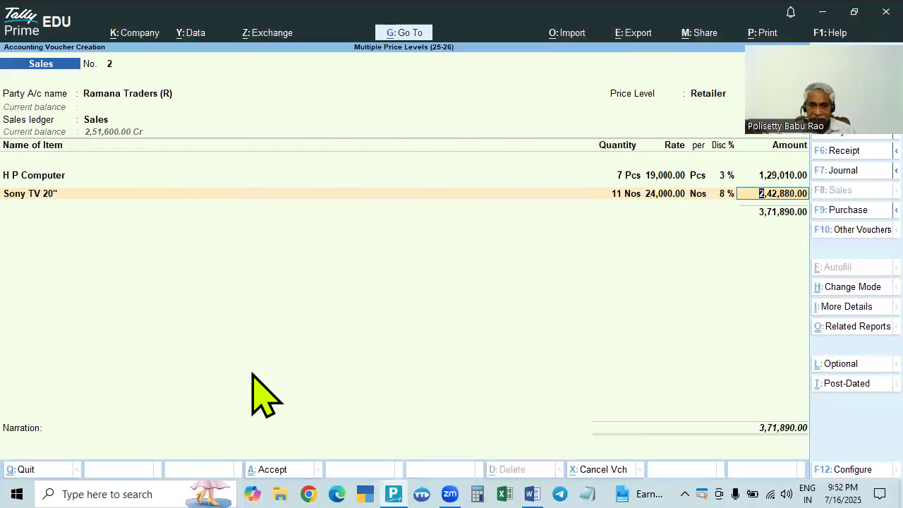
Compare the Sony TV line's rate and discount in TallyPrime with the retailer prices for 11 or more in the Word price list
key("alt+Tab")
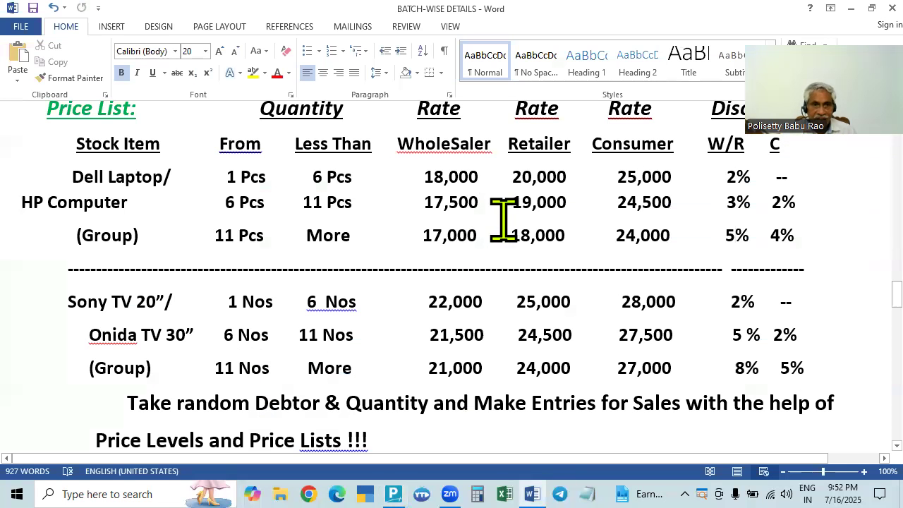
key("alt+Tab")
key("alt+Tab")
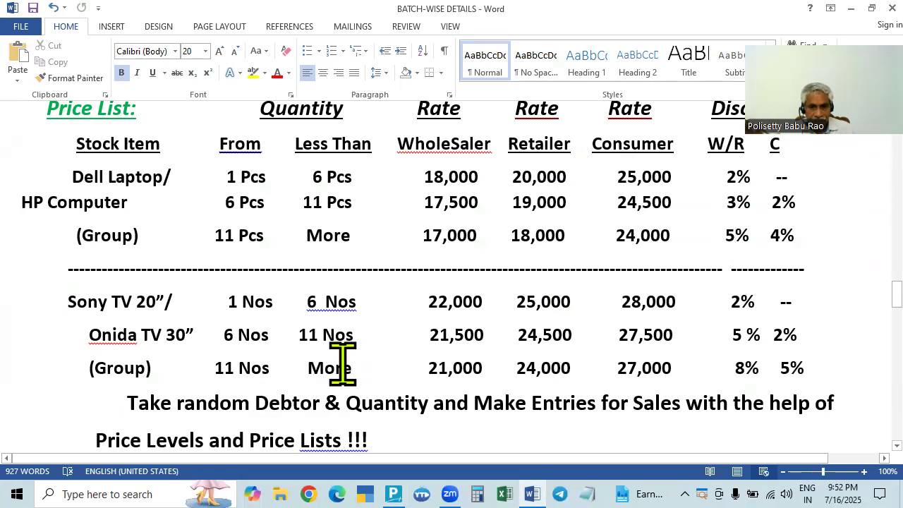
key("alt+Tab")
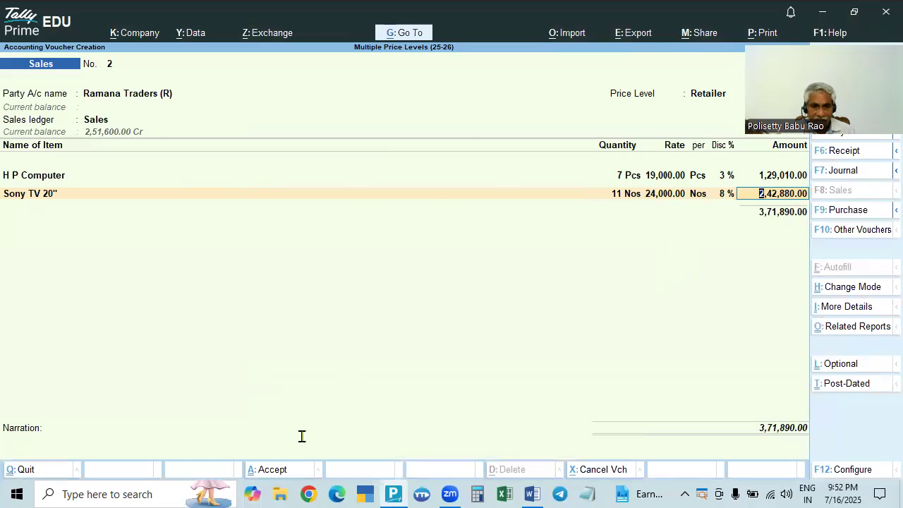
key("alt+Tab")
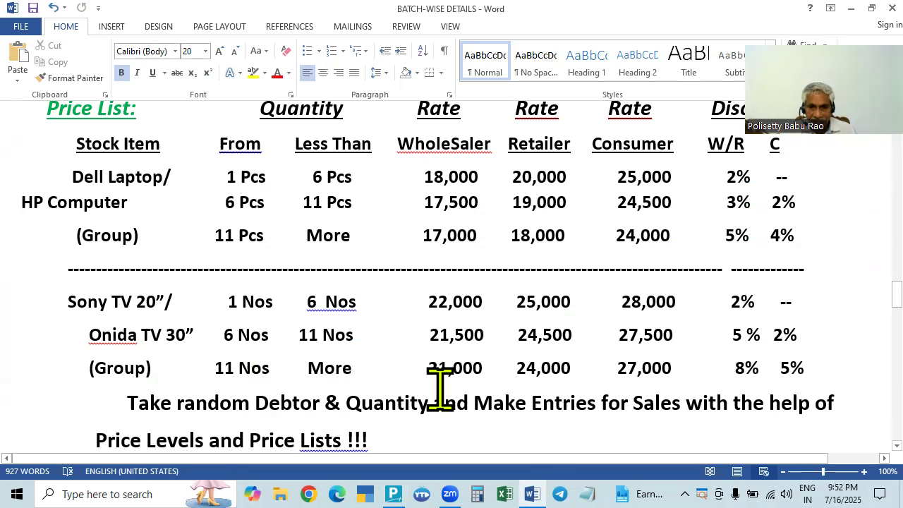
key("alt+Tab")
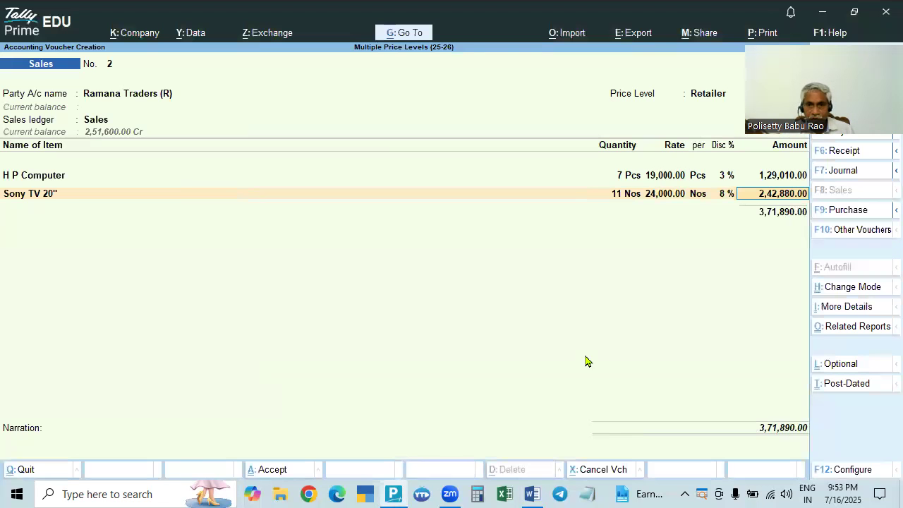
key("alt+Tab")
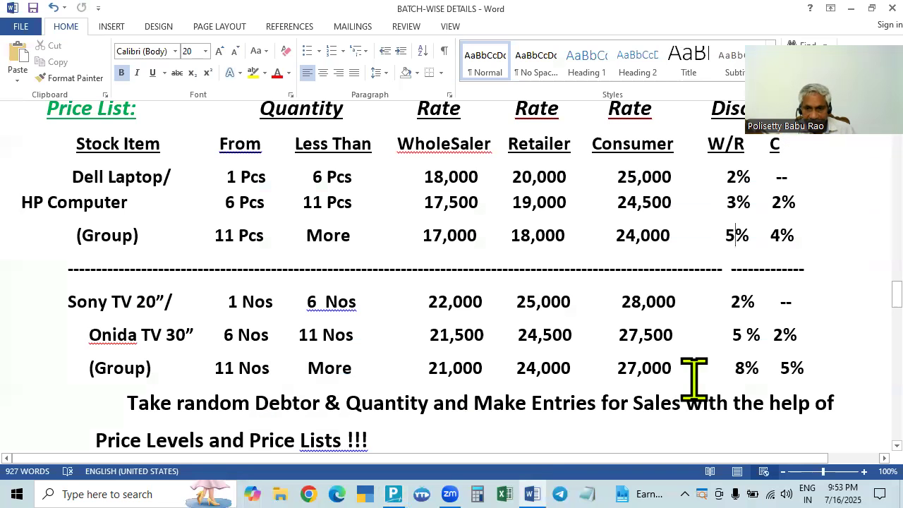
key("alt+Tab")
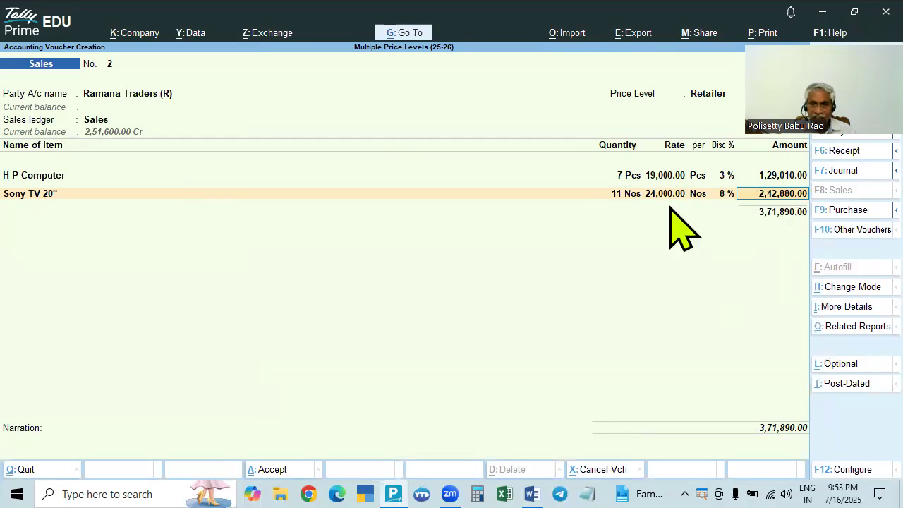
Recheck the Sony TV line's quantity, rate and discount against the retailer row for 11 Nos or more in the Word price list
left_click(628, 196)
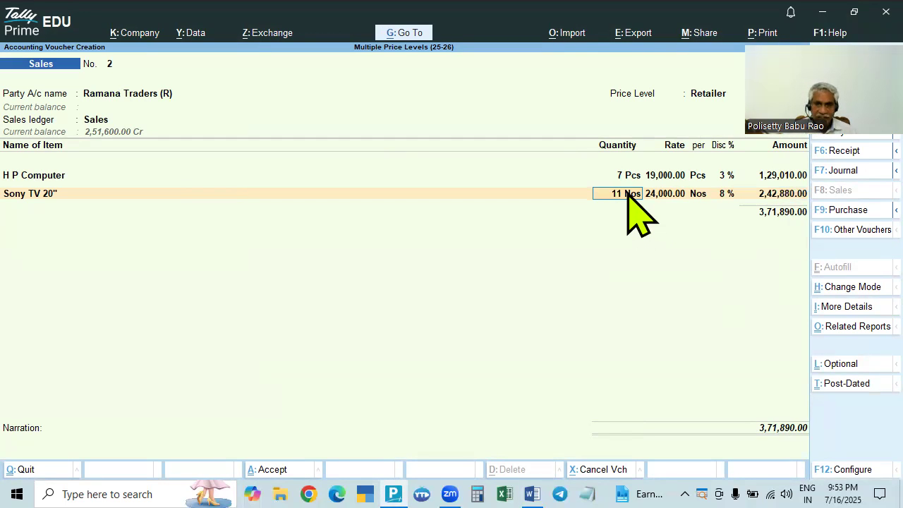
key("alt+Tab")
key("alt+Tab")
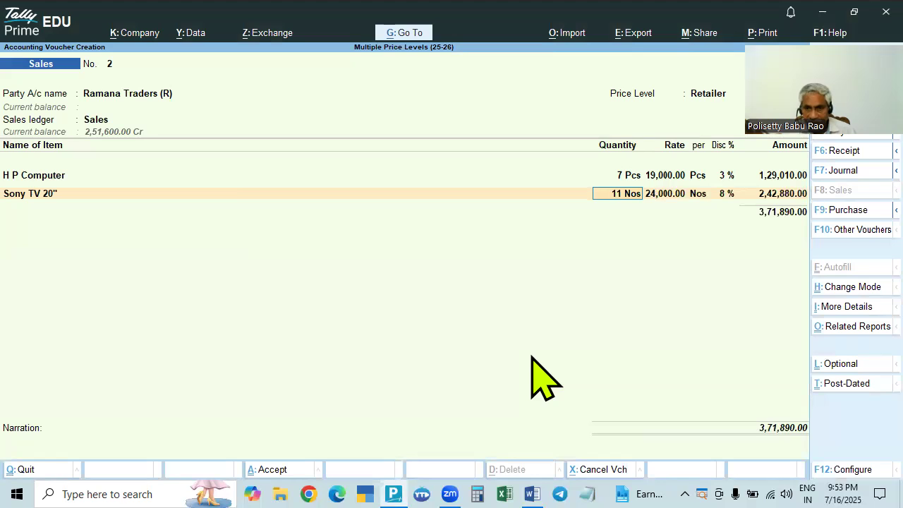
key("Return")
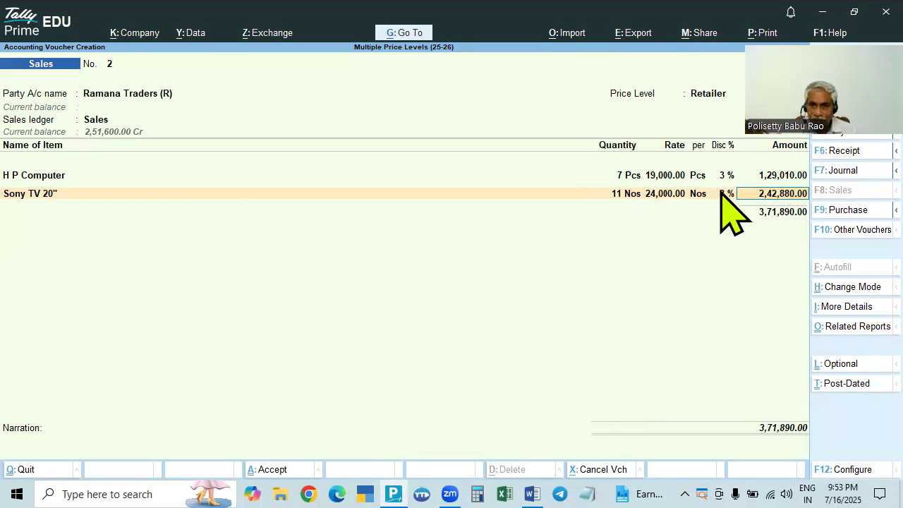
left_click(633, 192)
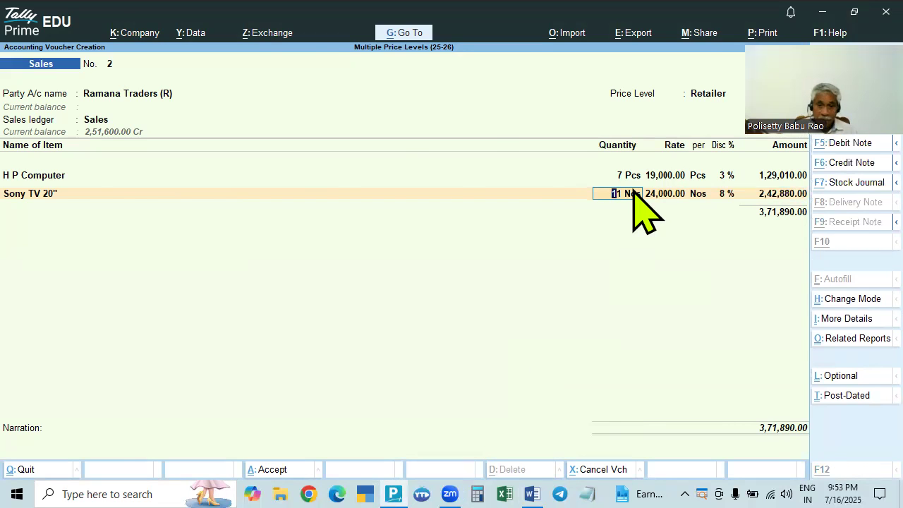
key("alt+Tab")
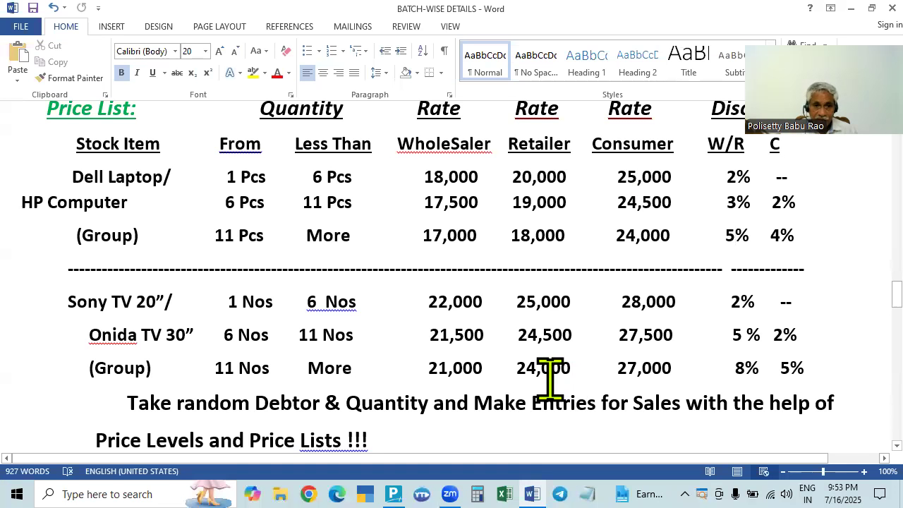
key("alt+Tab")
key("alt+Tab")
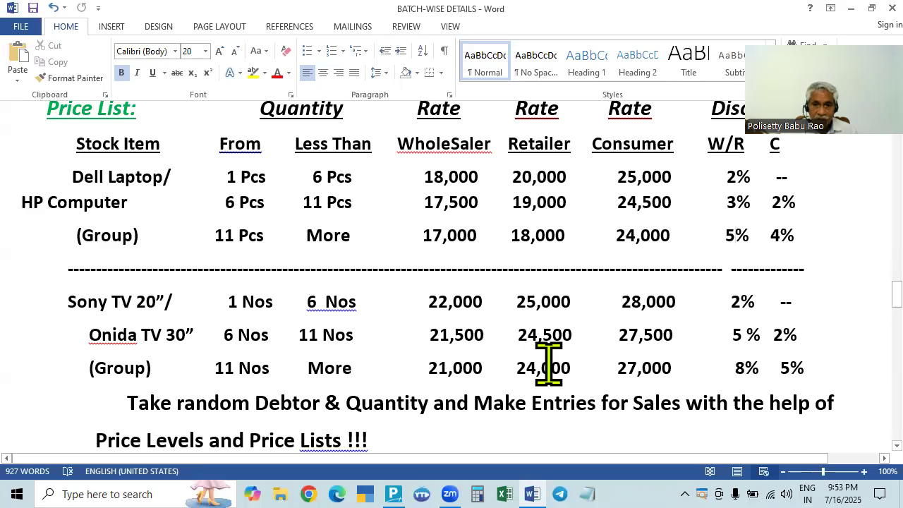
key("alt+Tab")
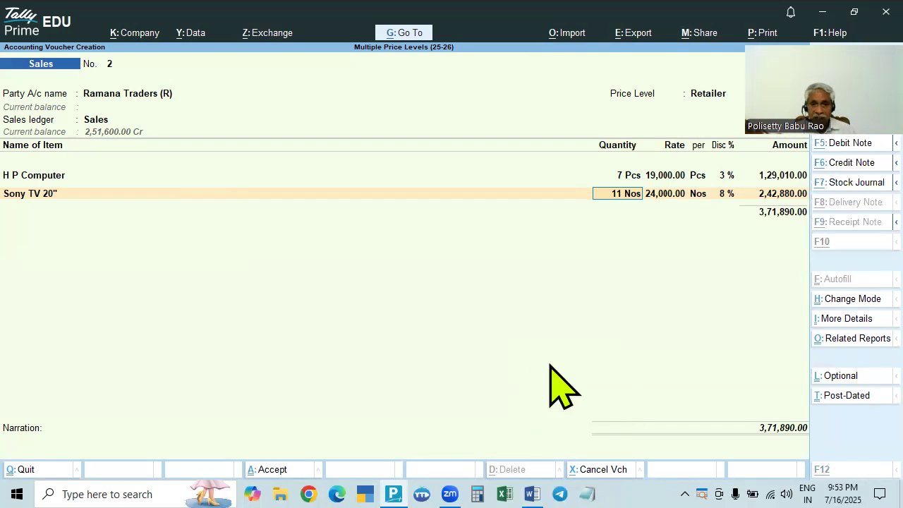
key("alt+Tab")
key("alt+Tab")
Go through the Sony TV line's fields in TallyPrime to see whether rate and discount can be edited, referring to the Word price list
key("Return")
key("Return")
key("Return")
key("alt+Tab")
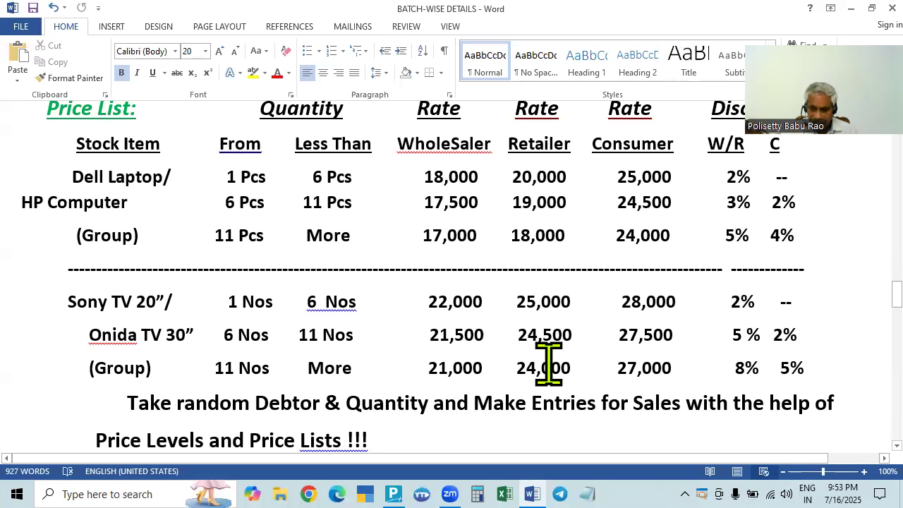
key("alt+Tab")
key("BackSpace")
key("alt+Tab")
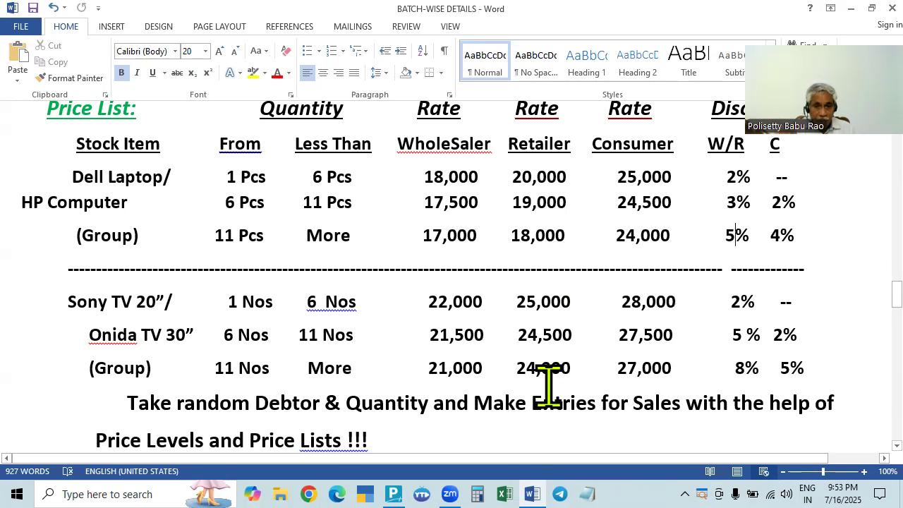
key("alt+Tab")
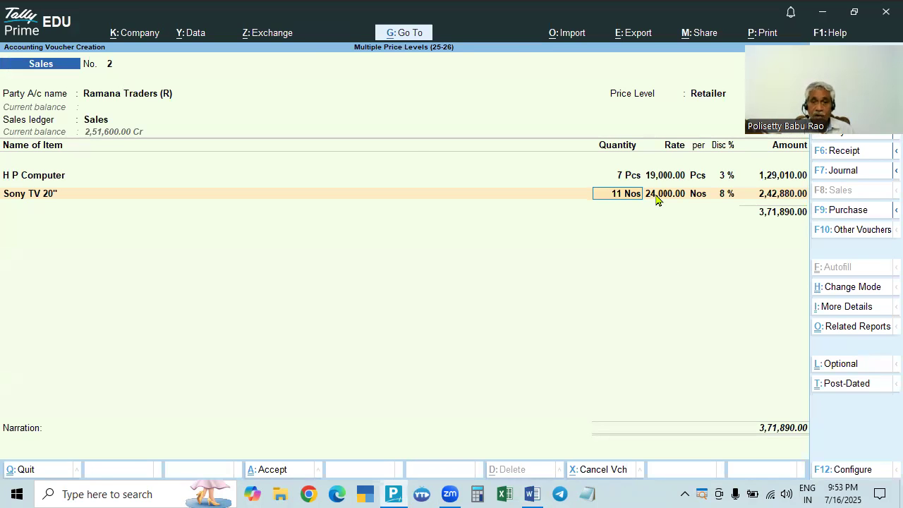
key("alt+Tab")
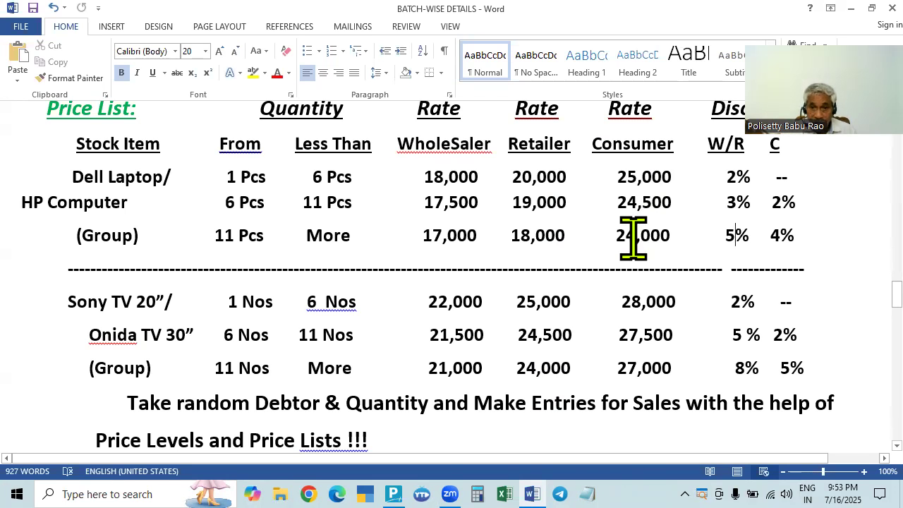
key("alt+Tab")
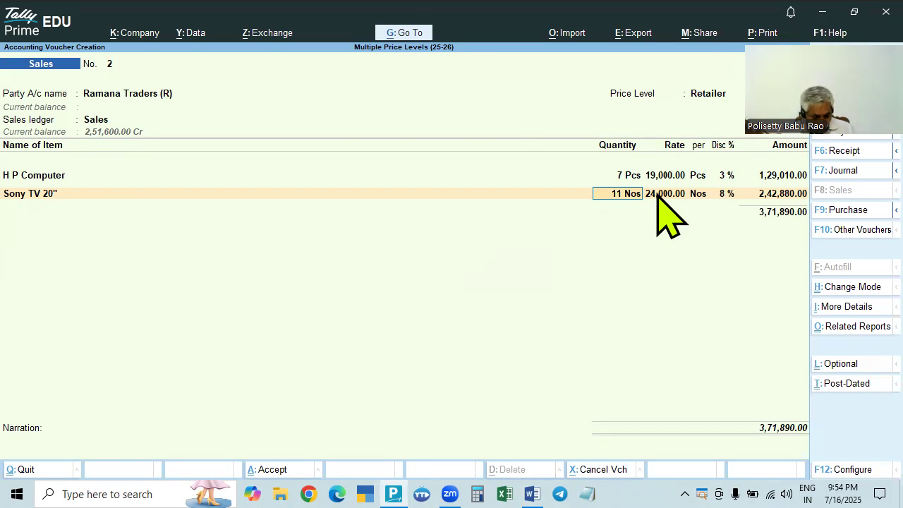
key("alt+Tab")
key("alt+Tab")
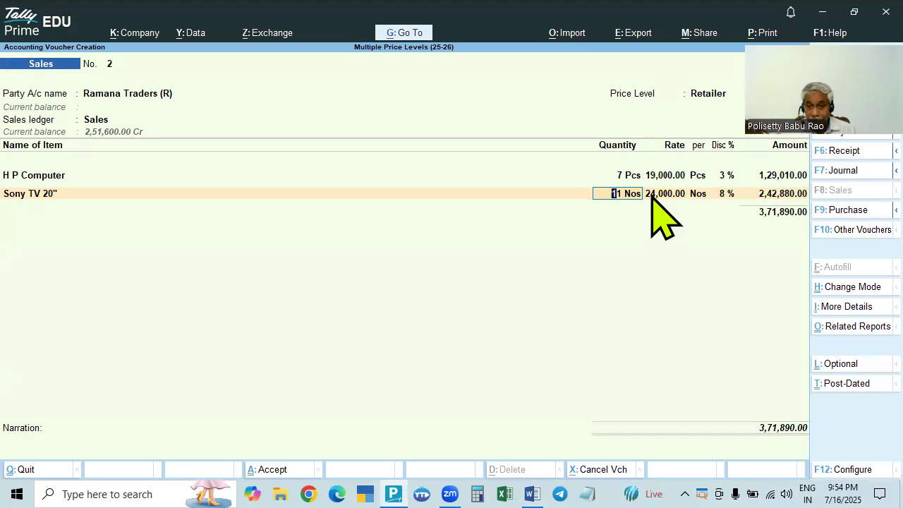
key("Return")
key("BackSpace")
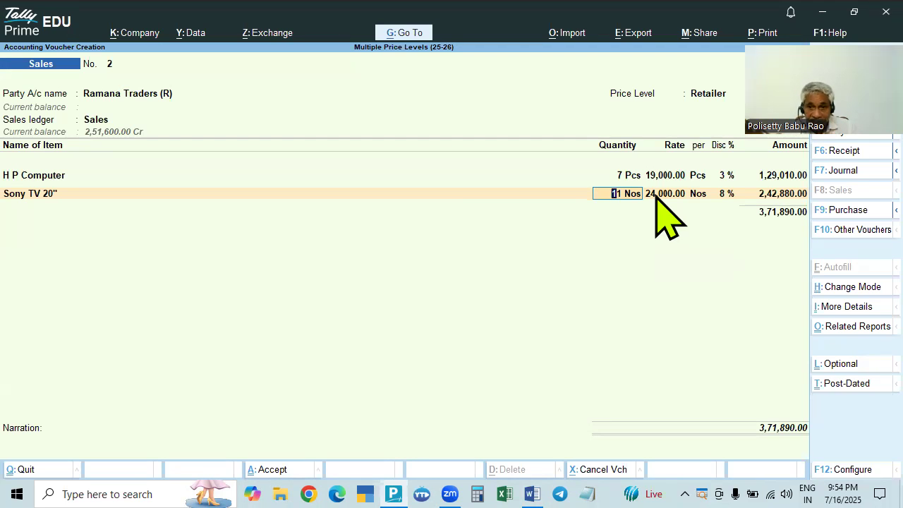
Open the sales voucher configuration and set both Show more configurations and Show all configurations to Yes
key("F12")
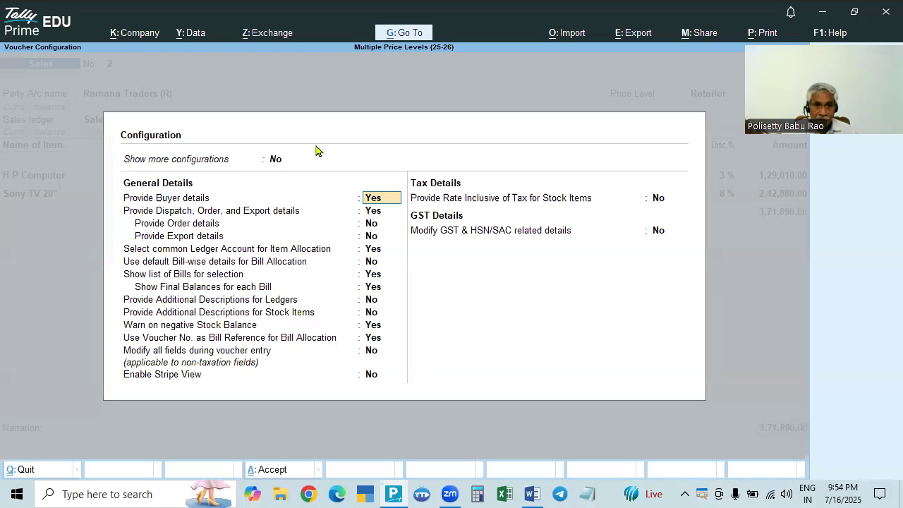
left_click(274, 160)
key("y")
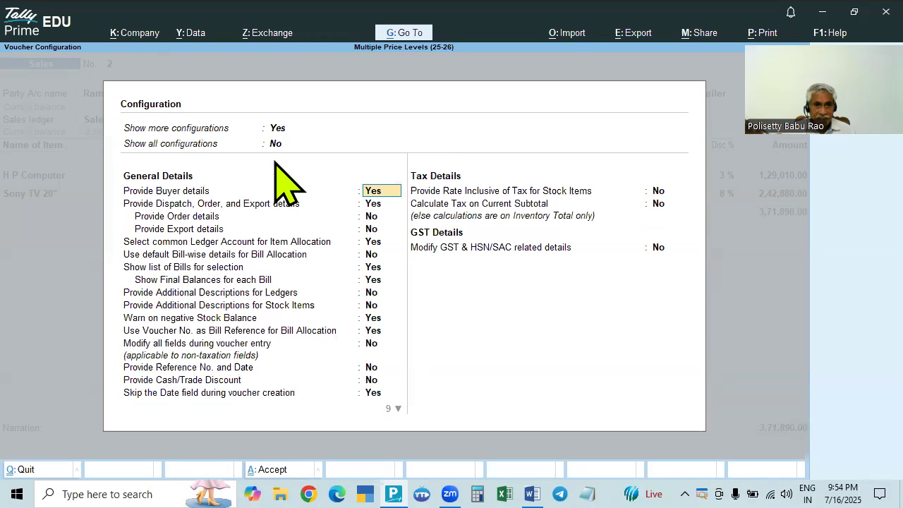
left_click(274, 143)
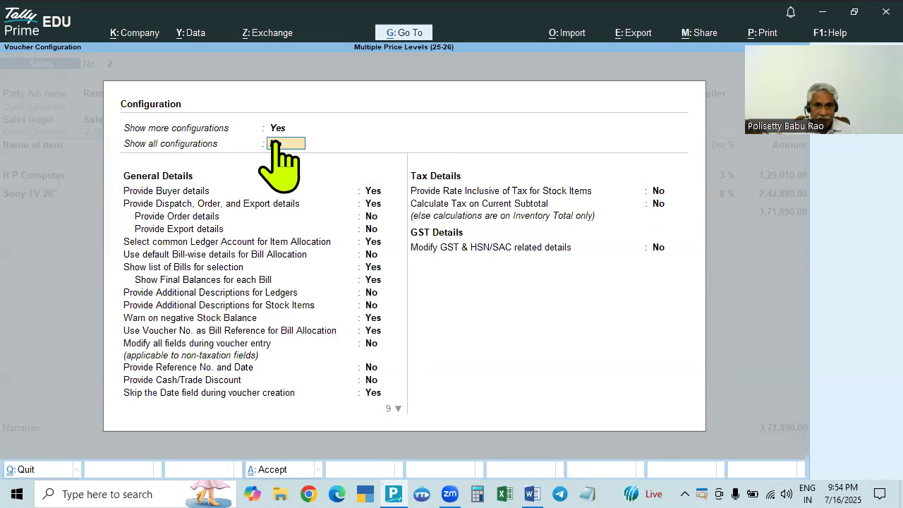
key("y")
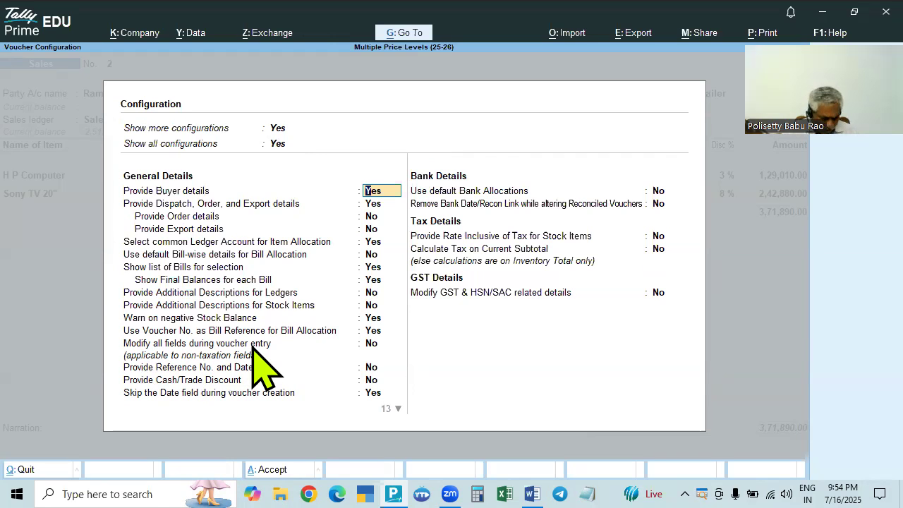
Set Modify all fields during voucher entry to Yes and accept the voucher configuration
key("alt+Tab")
key("alt+Tab")
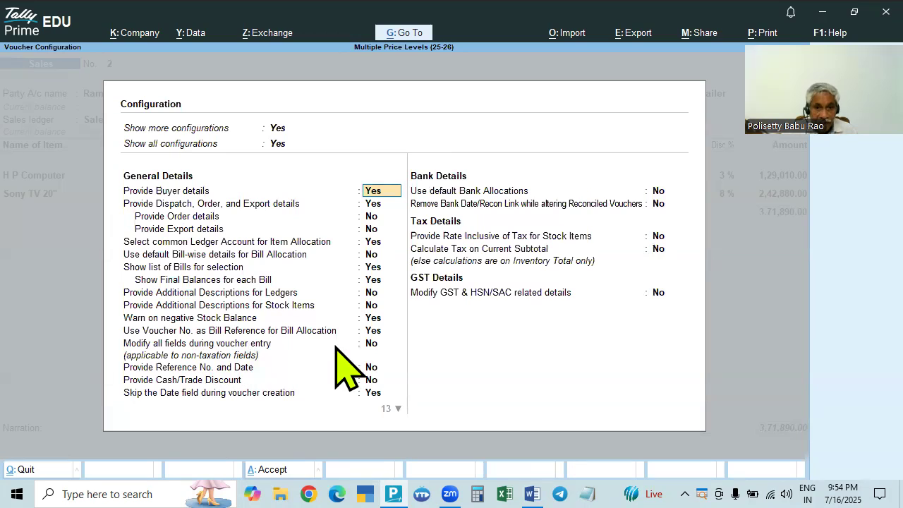
left_click(371, 344)
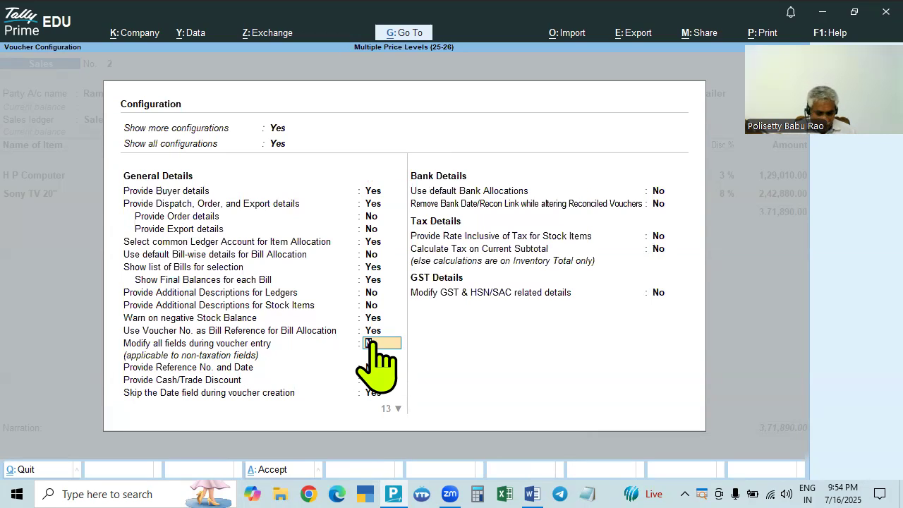
key("y")
key("ctrl+a")
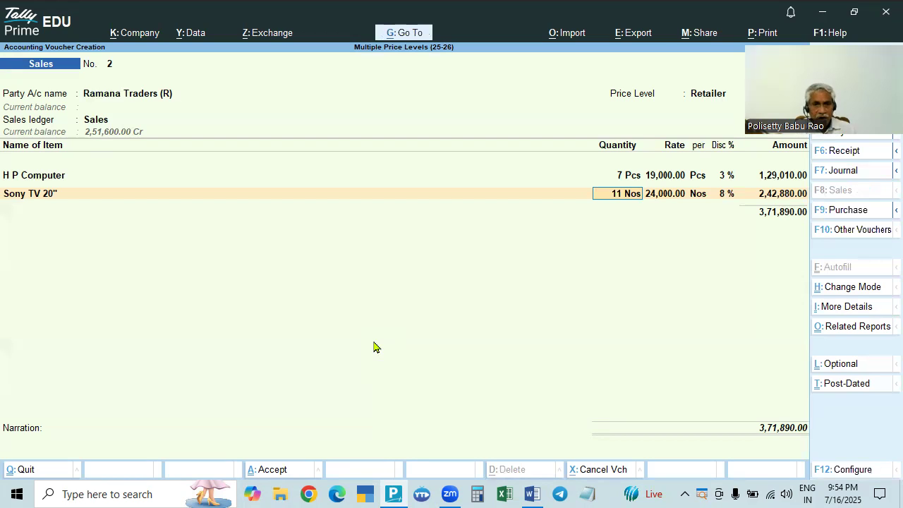
Override the Sony TV 20" line with a rate of 23,500 and a discount of 10%
key("Return")
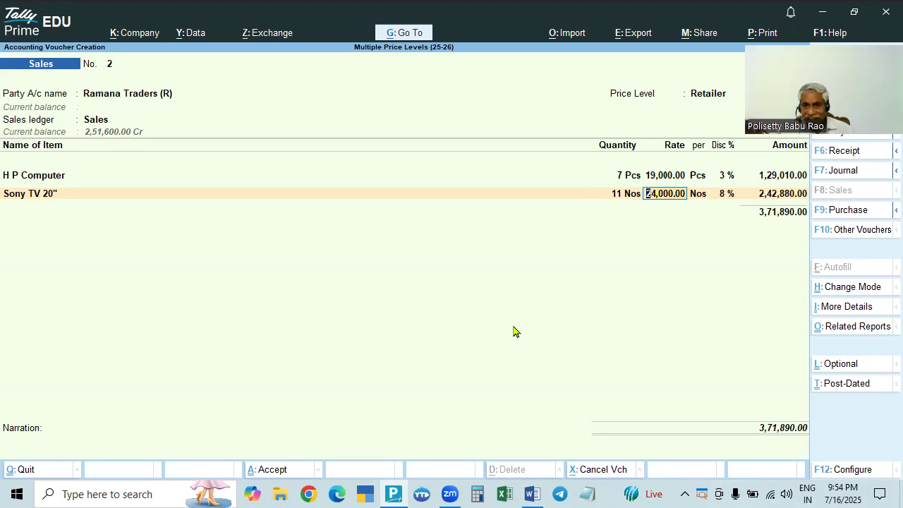
type("23500")
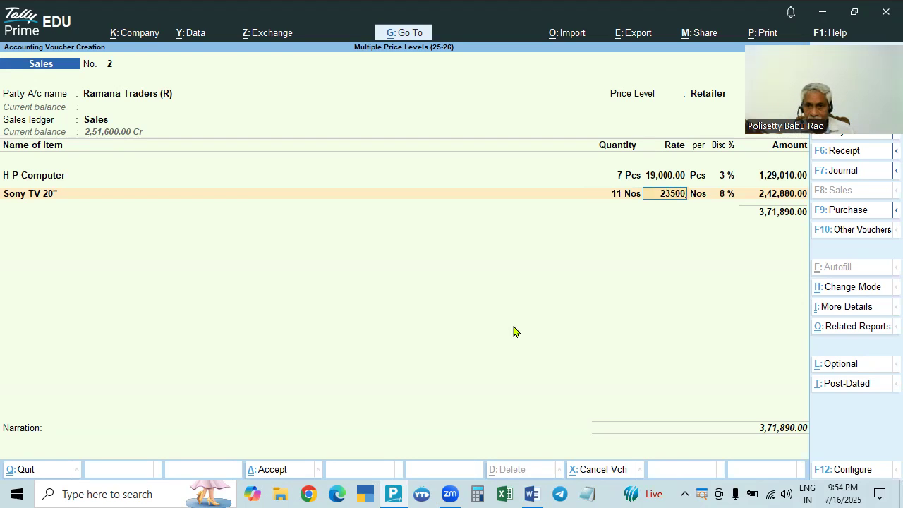
key("Return")
key("Return")
type("10")
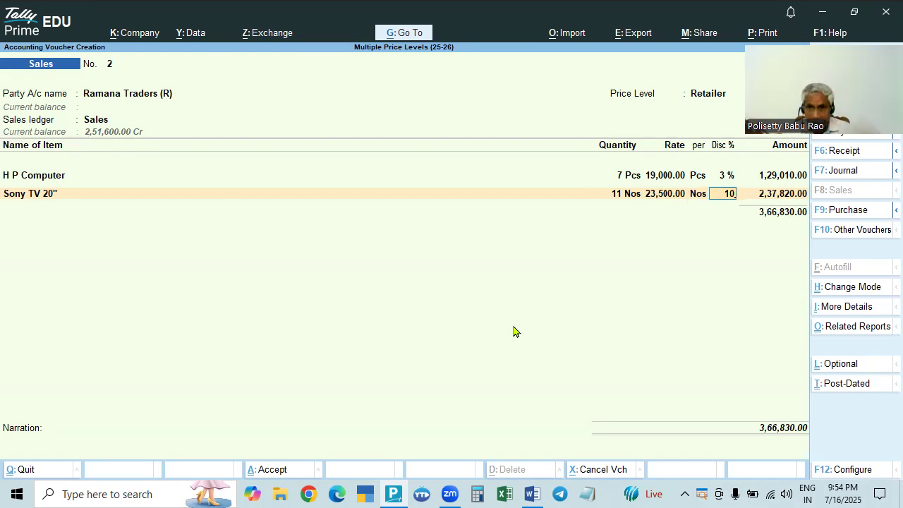
key("Return")
key("Return")
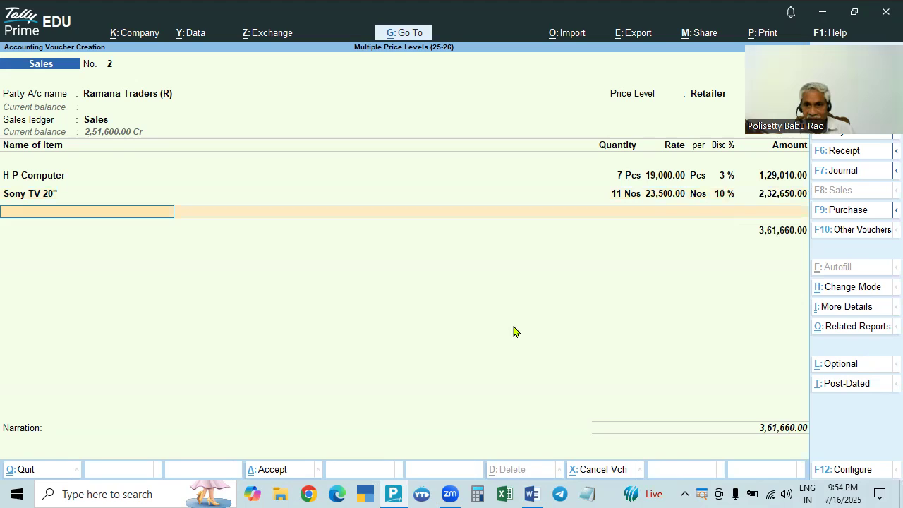
End the item list and add the CGST and SGST ledgers to the sales voucher
key("Return")
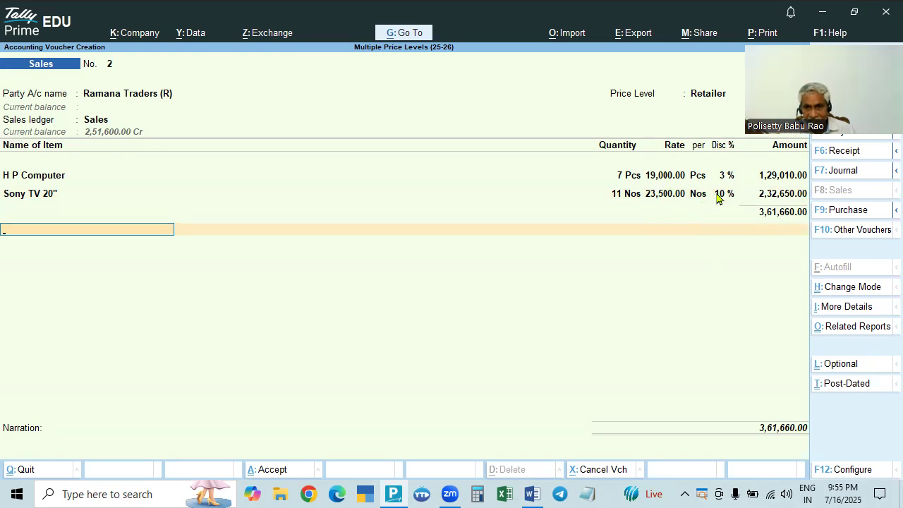
type("cg")
key("Return")
type("sg")
key("Return")
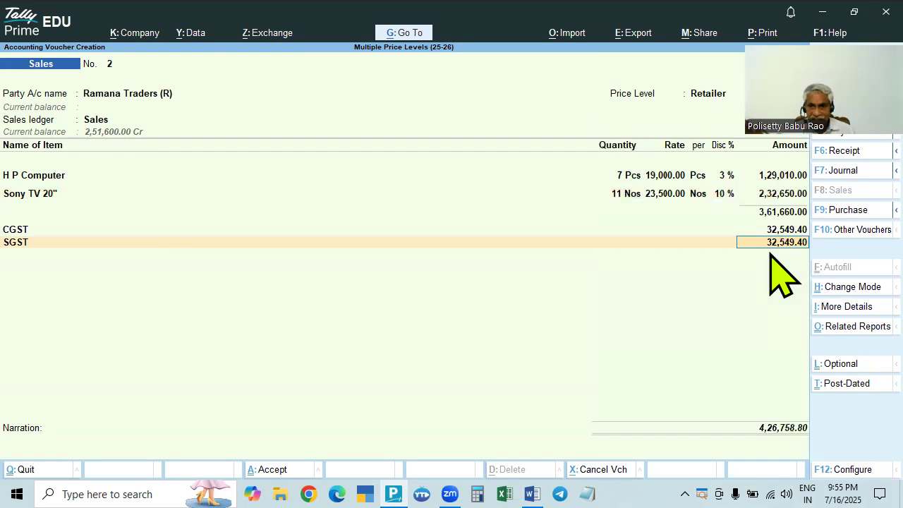
key("Return")
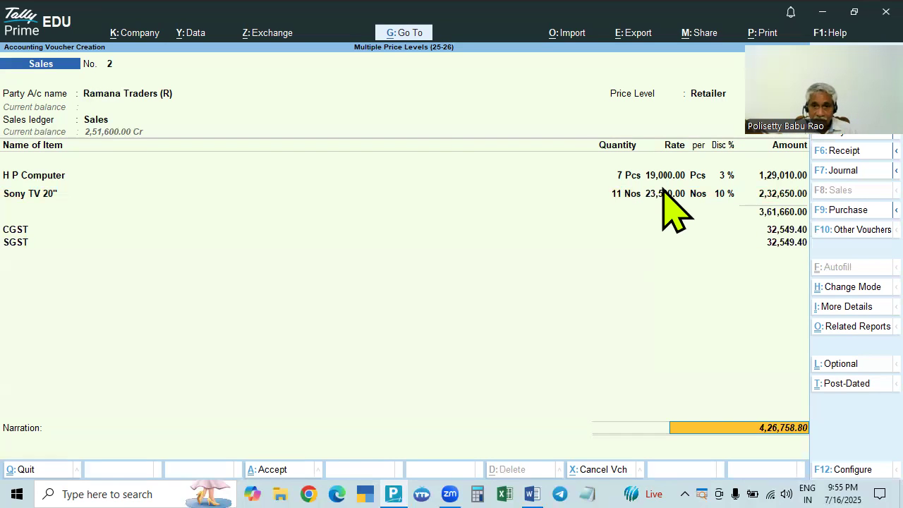
Complete the remaining details of the Ramana Traders sales voucher and save it
key("Return")
key("Return")
key("Return")
key("Return")
key("Return")
key("Return")
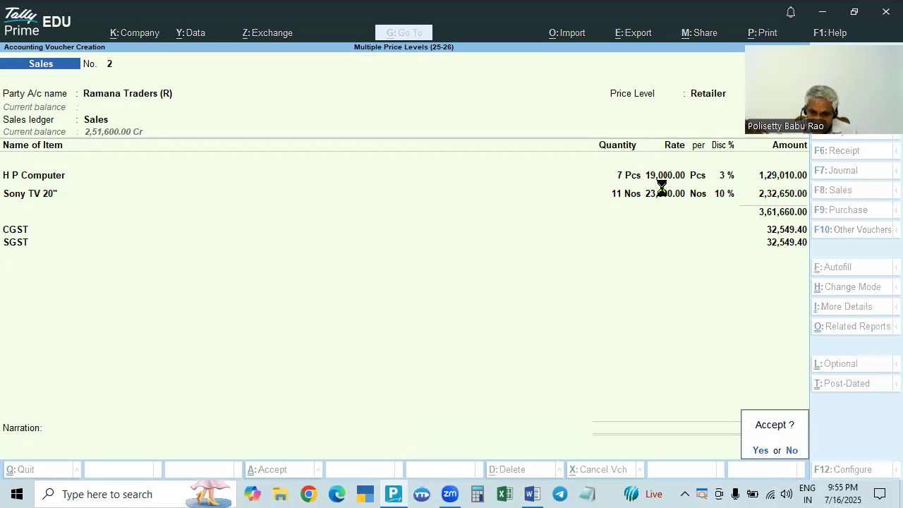
key("Return")
Set Modify all fields during voucher entry back to No in the voucher configuration and accept it
key("F12")
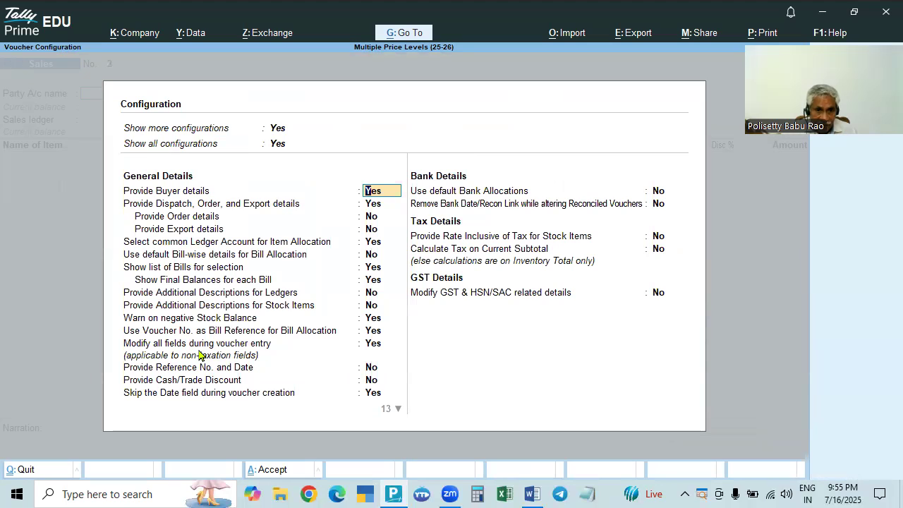
left_click(366, 343)
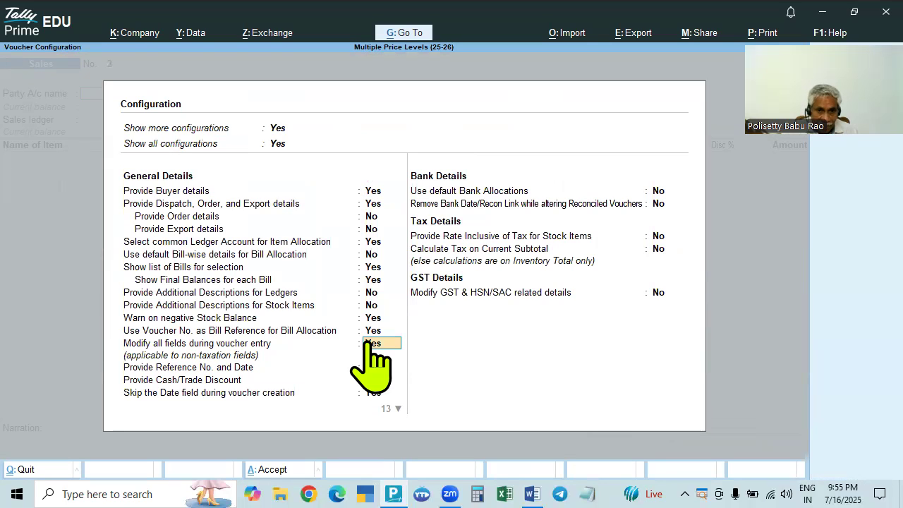
key("n")
key("Return")
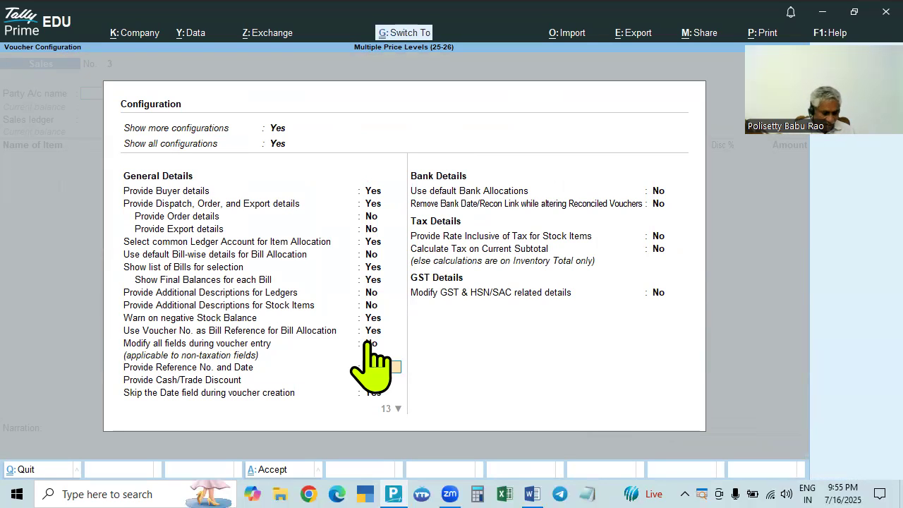
key("ctrl+a")
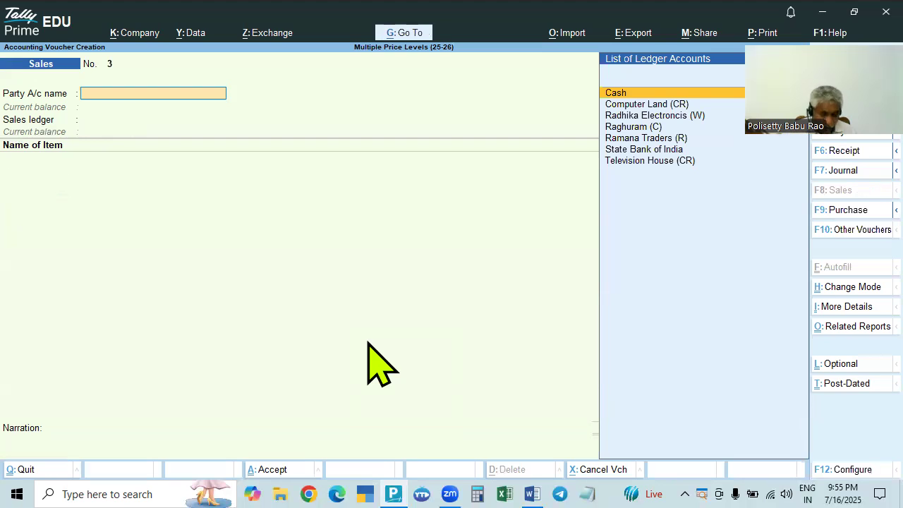
Switch to Word and consult the price list's quantity slabs, rates and discounts for the next sales entry
key("alt+Tab")
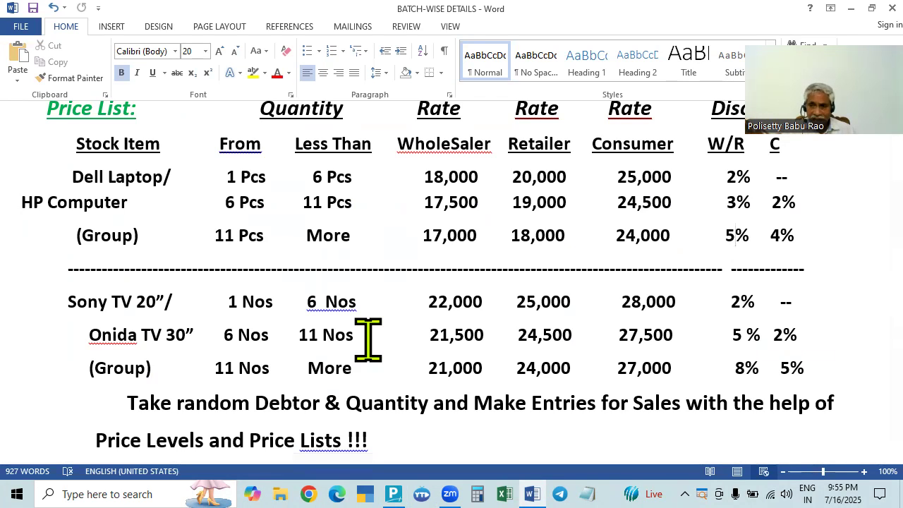
key("alt+Tab")
key("alt+Tab")
key("alt+Tab")
key("alt+Tab")
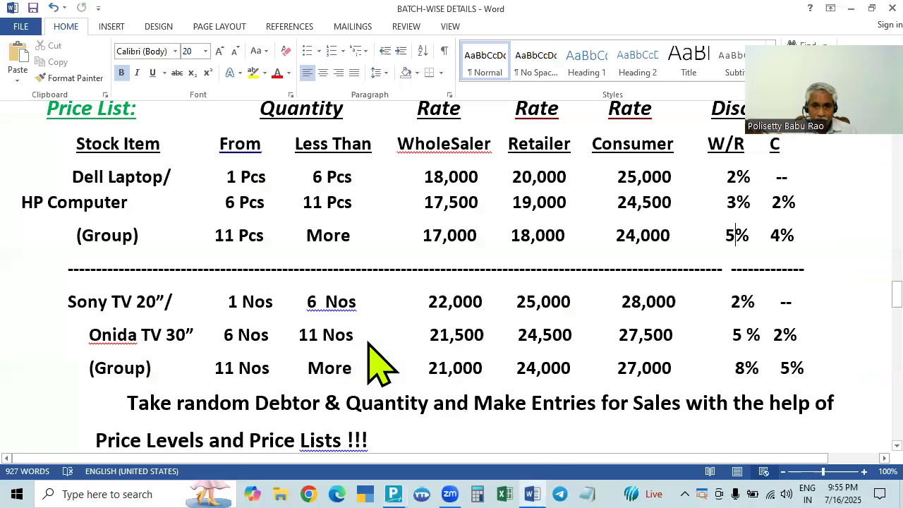
Switch to TallyPrime and start the sales voucher for the (C) customer with price level Consumer and the Sales ledger
key("alt+Tab")
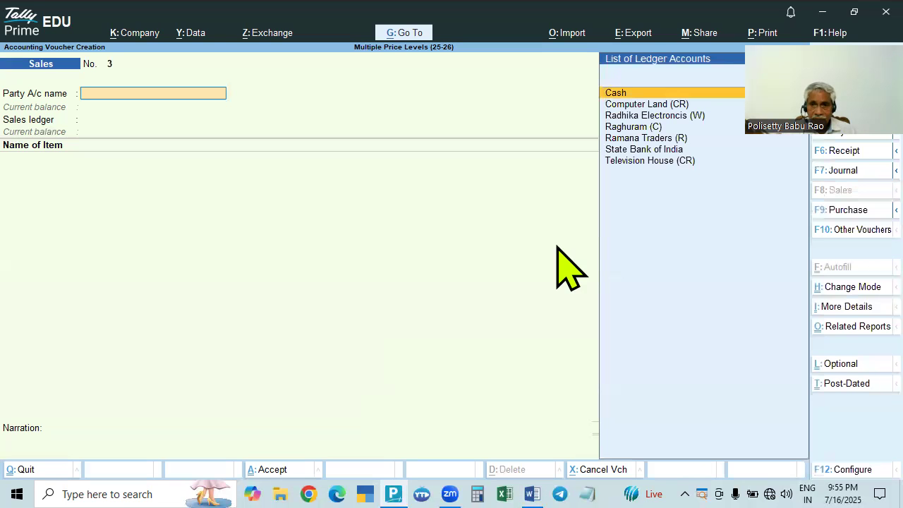
left_click(635, 128)
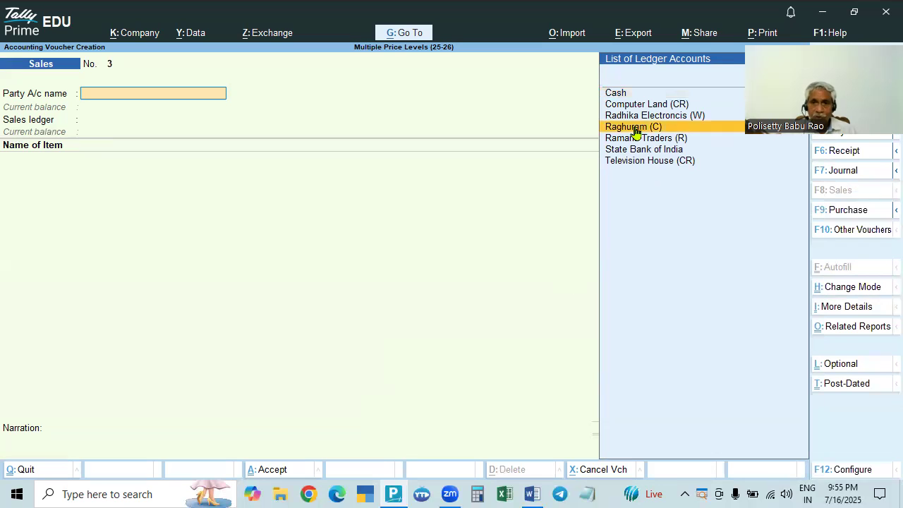
left_click(634, 128)
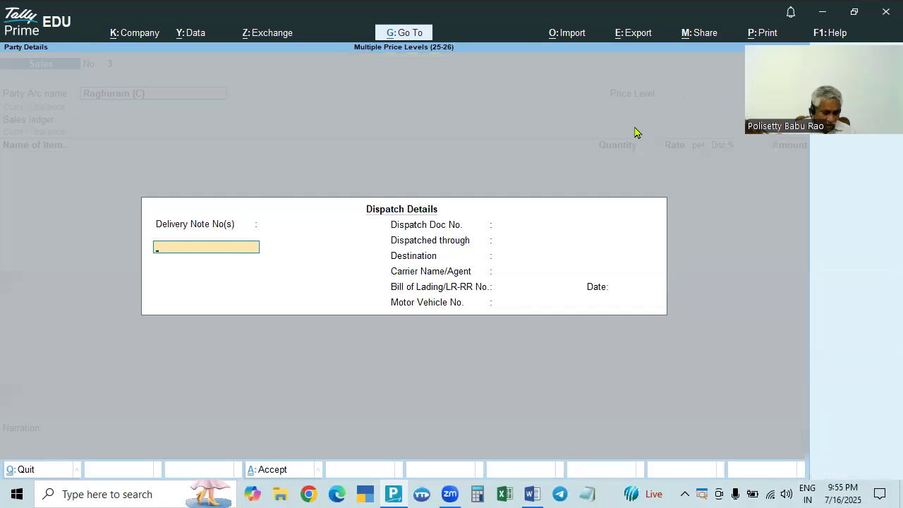
key("ctrl+a")
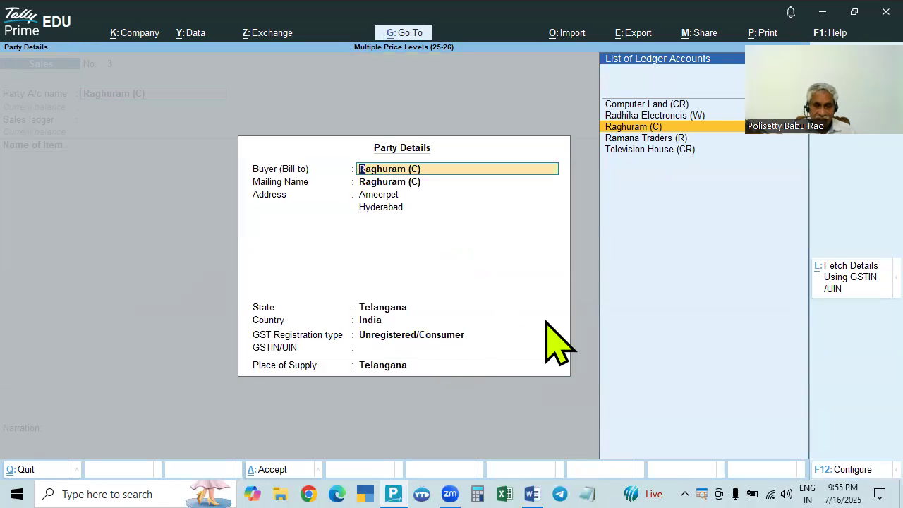
key("ctrl+a")
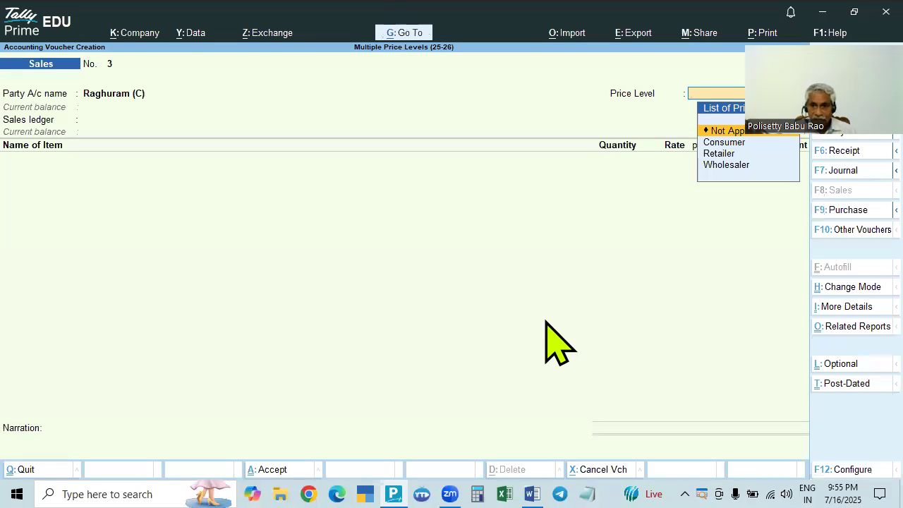
left_click(733, 145)
key("Return")
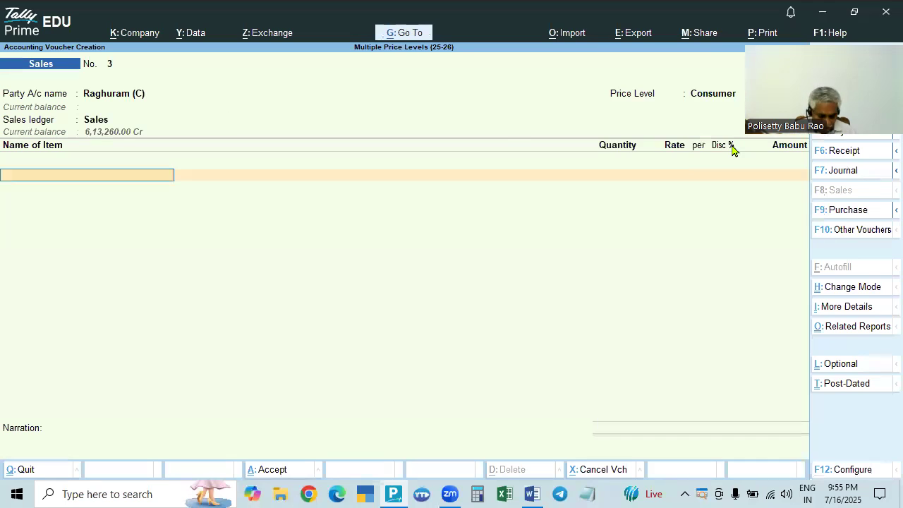
Add Onida TV 30' with a quantity of 2 Nos at the price-list rate, checking the slab in the Word price list
key("alt+Tab")
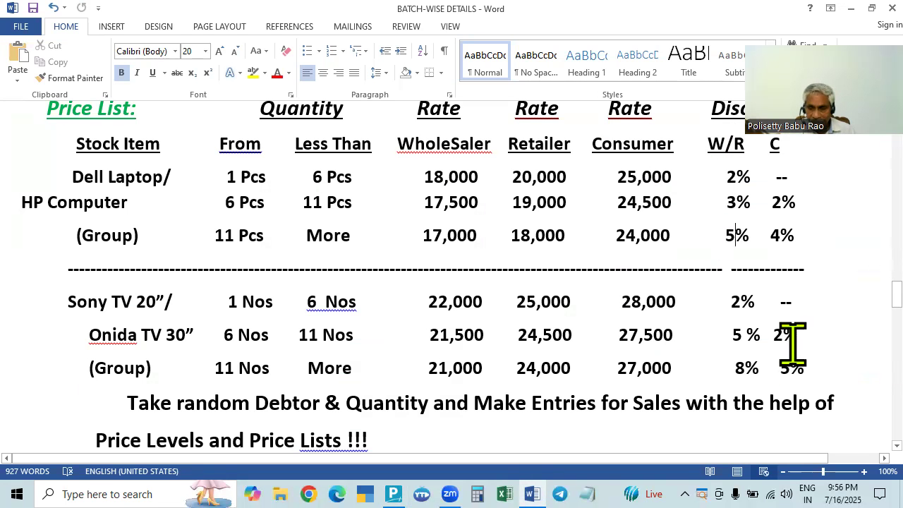
key("alt+Tab")
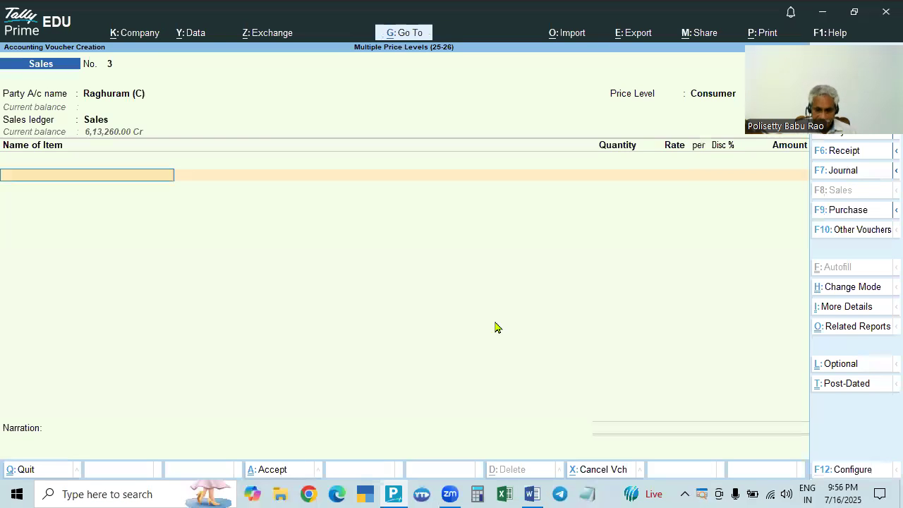
key("Down")
key("Down")
key("Down")
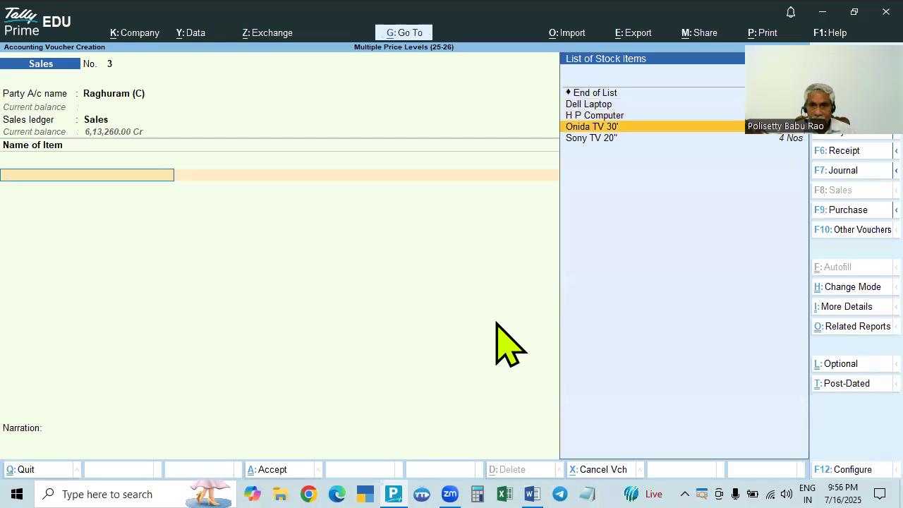
key("Return")
type("2")
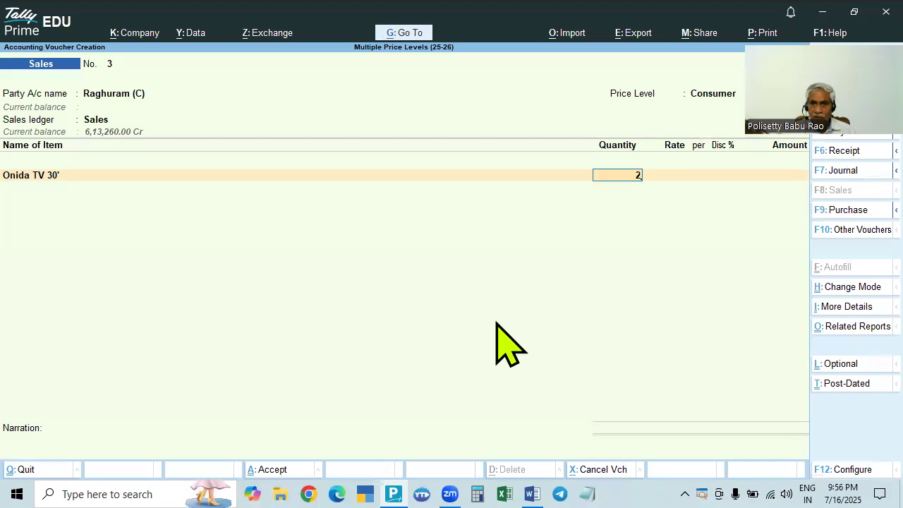
key("alt+Tab")
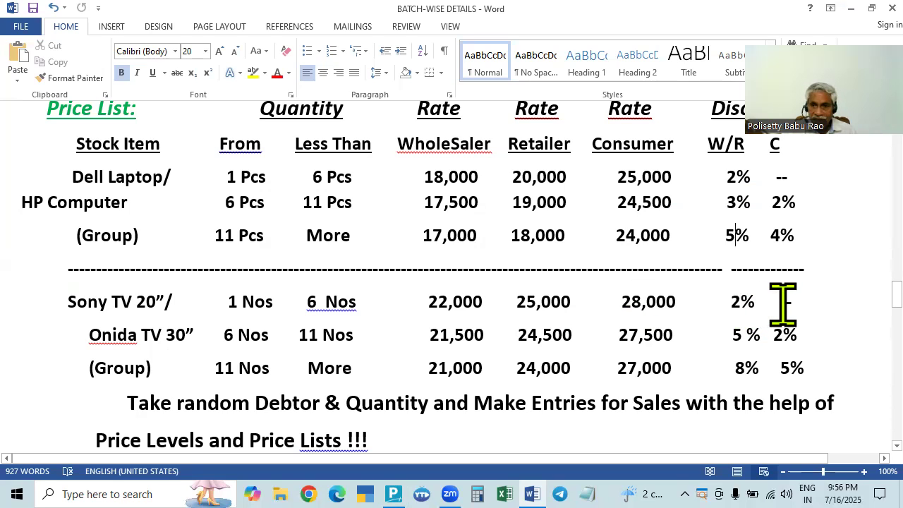
key("alt+Tab")
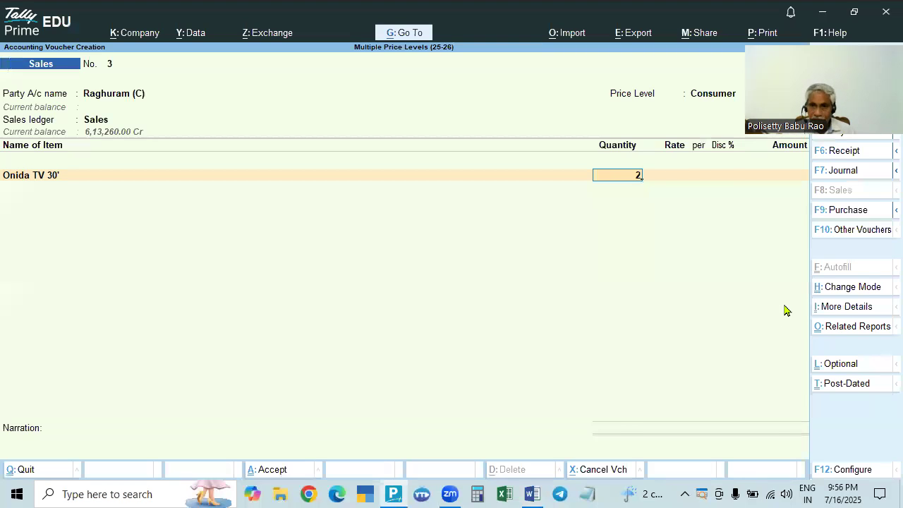
key("Return")
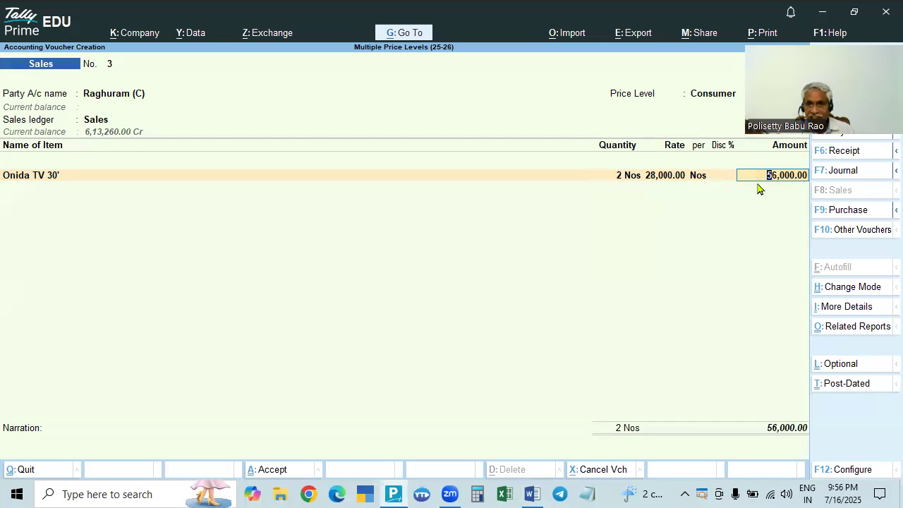
key("Return")
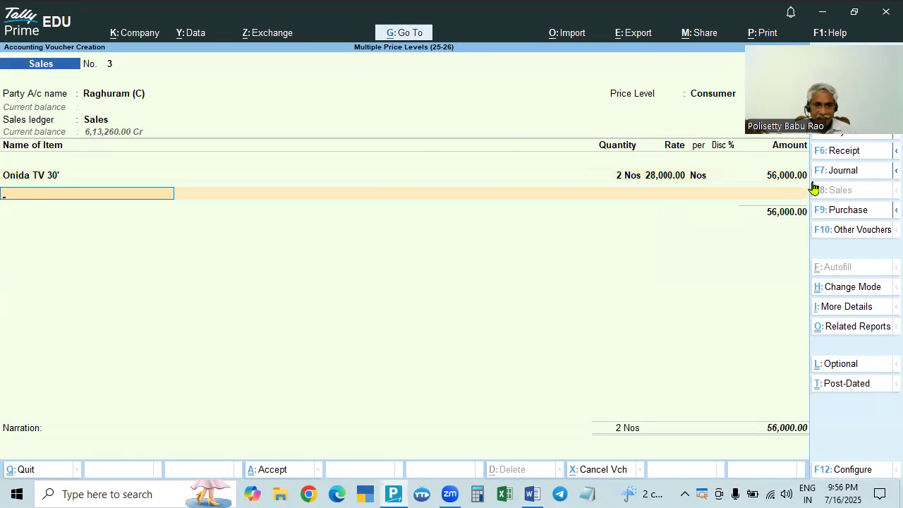
Add H P Computer with a quantity of 6 Pcs at the listed rate and discount, checking its slab in the Word price list
key("alt+Tab")
key("alt+Tab")
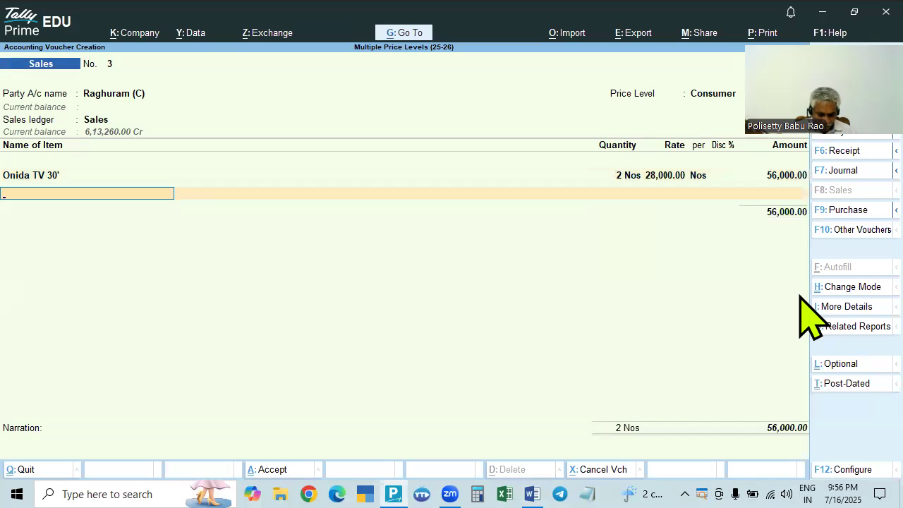
type("H")
key("Return")
key("alt+Tab")
key("alt+Tab")
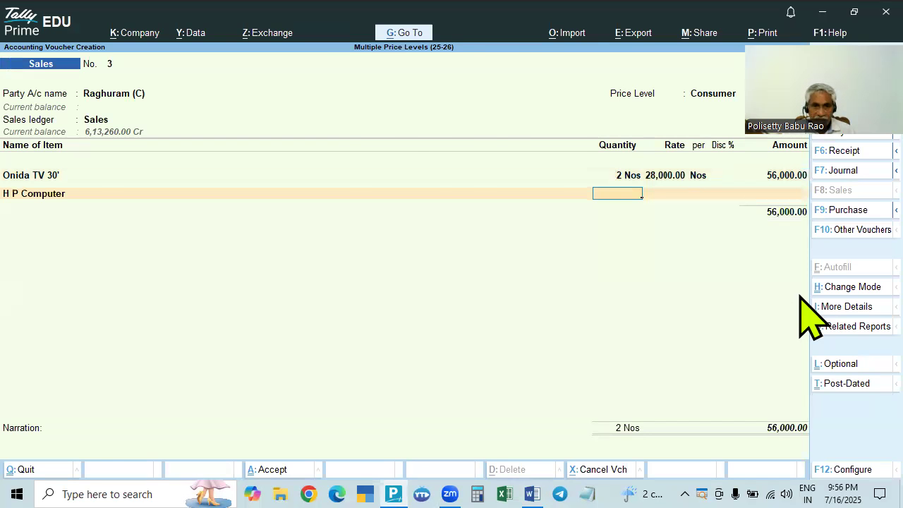
key("alt+Tab")
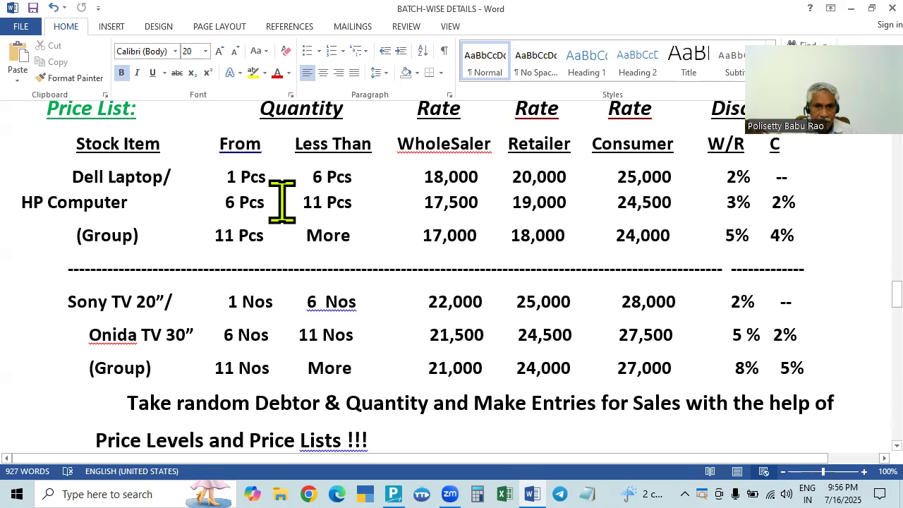
key("alt+Tab")
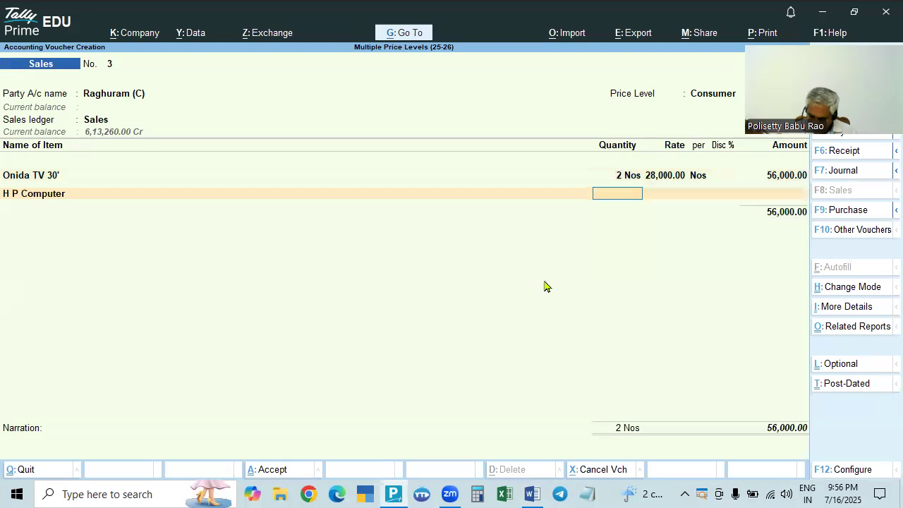
type("6")
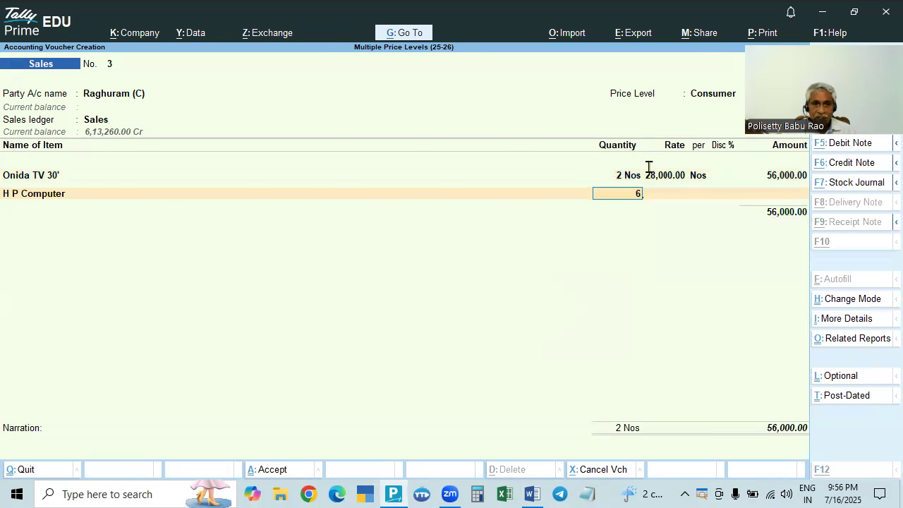
key("alt+Tab")
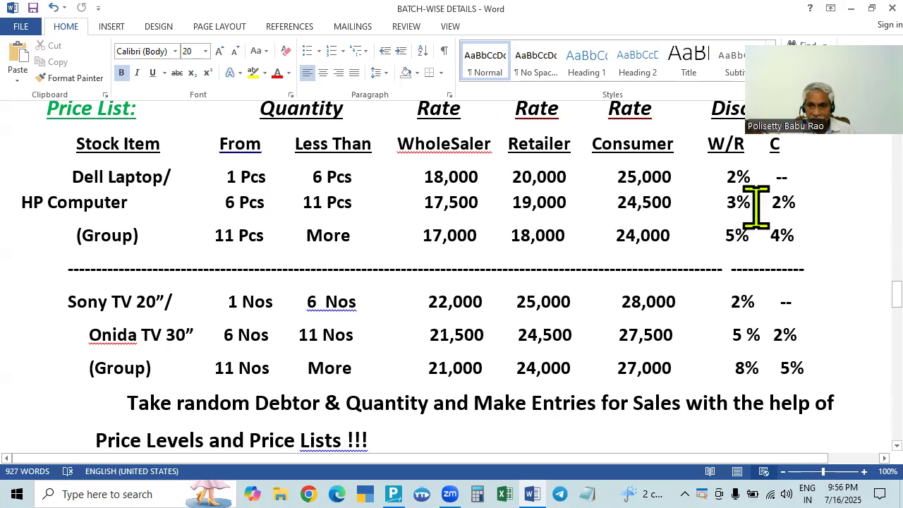
key("alt+Tab")
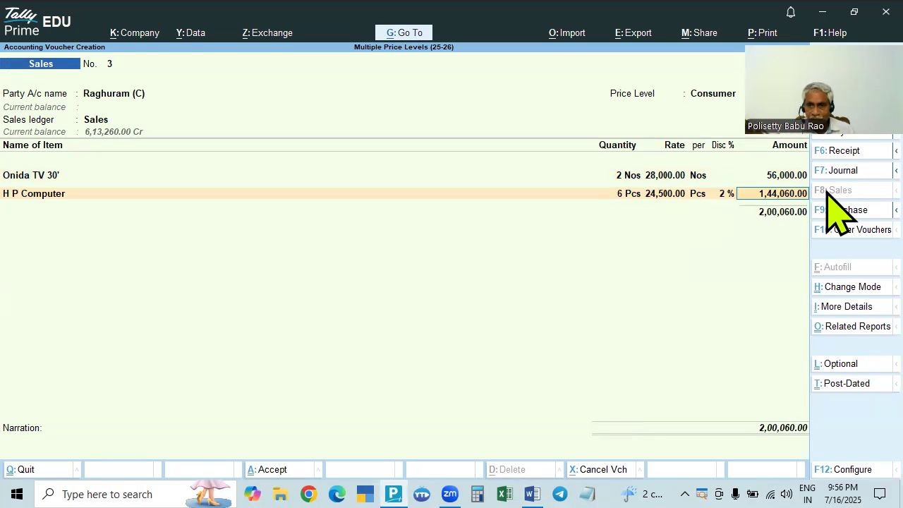
key("Return")
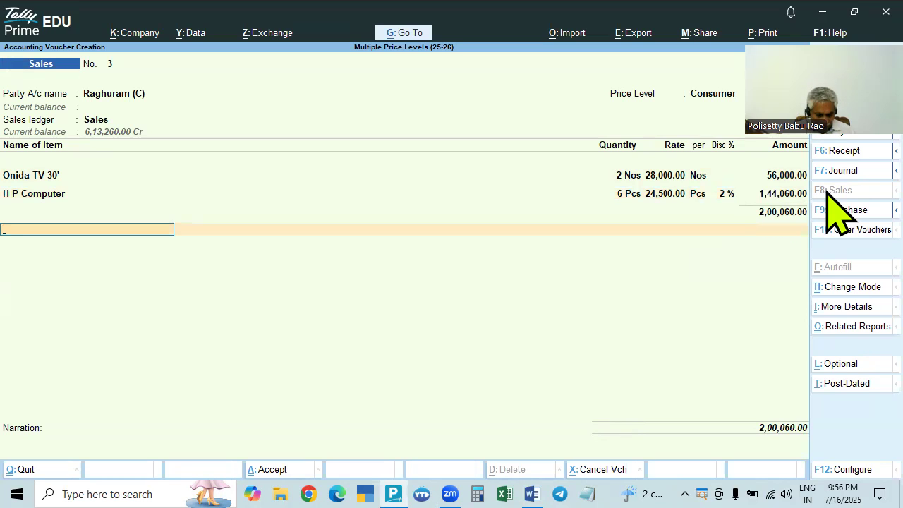
Add the CGST and SGST ledgers below the items of the consumer sales voucher
type("c")
key("Return")
type("sg")
key("Return")
Accept the bill-wise details with New Ref 3 and save the consumer sales voucher
key("Return")
key("Return")
key("Return")
key("Return")
key("Return")
key("Return")
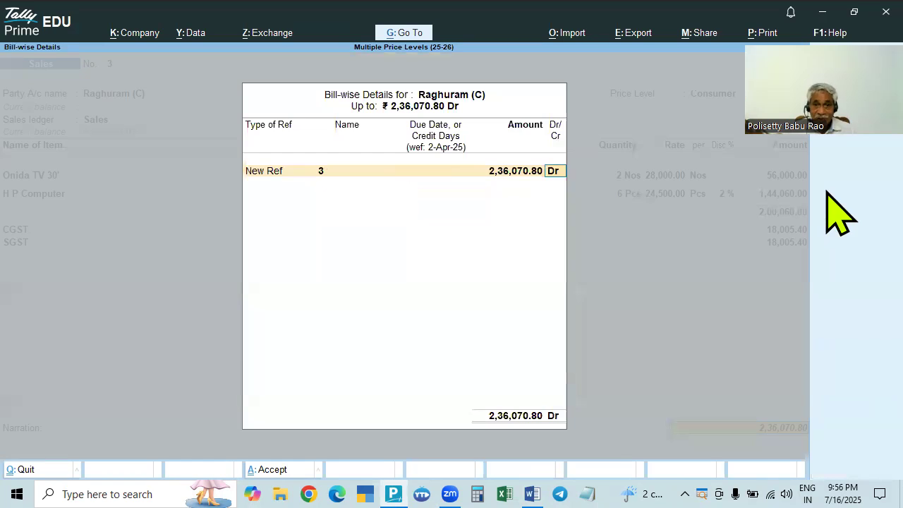
key("Return")
key("Return")
key("Return")
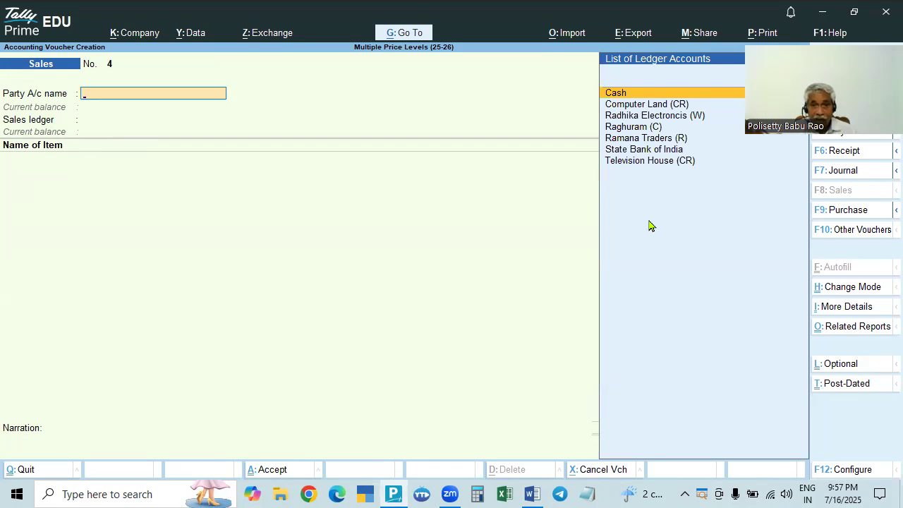
Leave voucher creation and display the Day Book for the period 1-Apr-25 to 2-Apr-25
key("Escape")
key("Down")
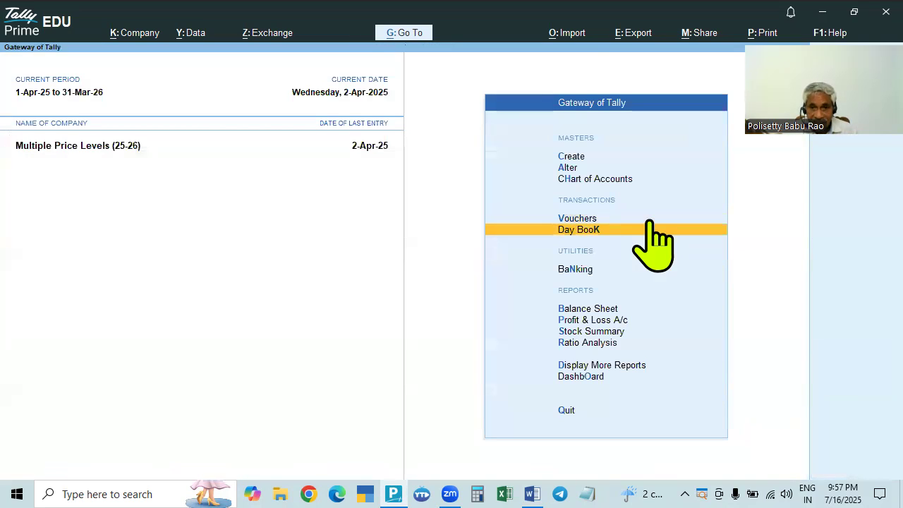
key("Return")
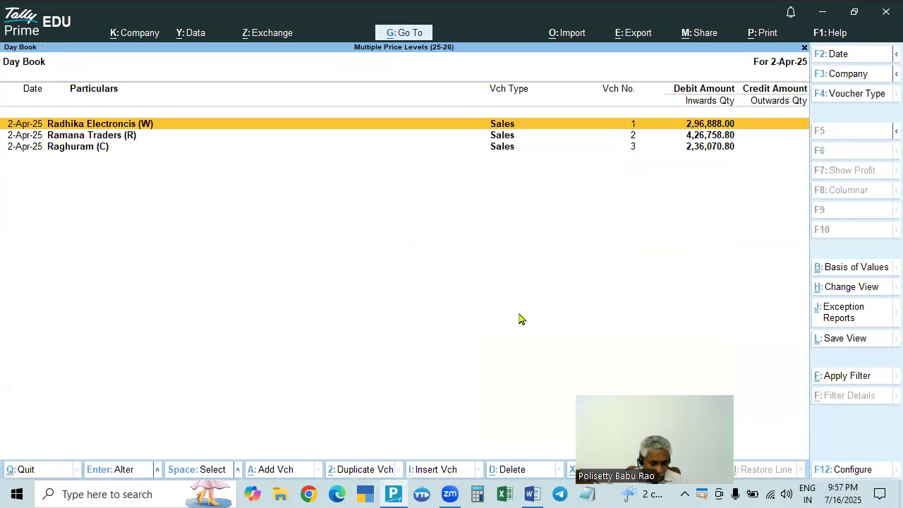
key("F2")
key("BackSpace")
key("Return")
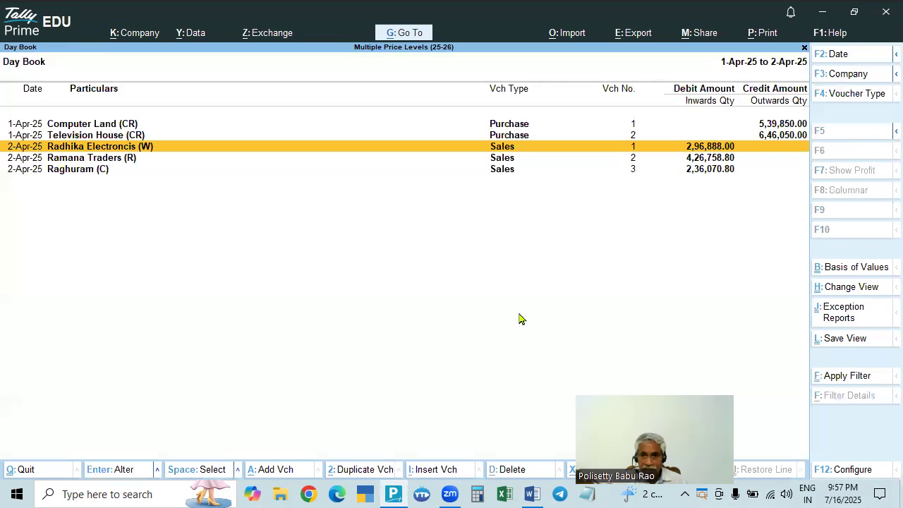
Open sales voucher 3 from the Day Book and go through its party and dispatch details to review its price level
left_click(709, 171)
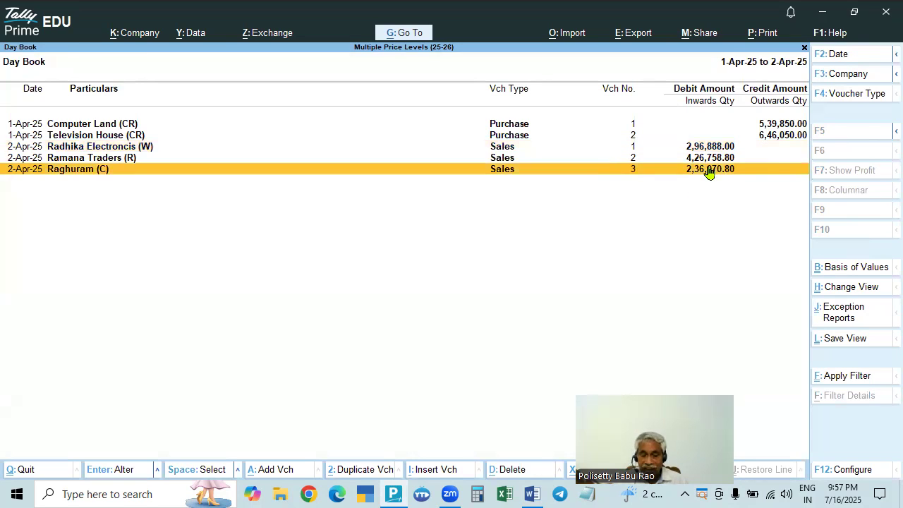
left_click(709, 171)
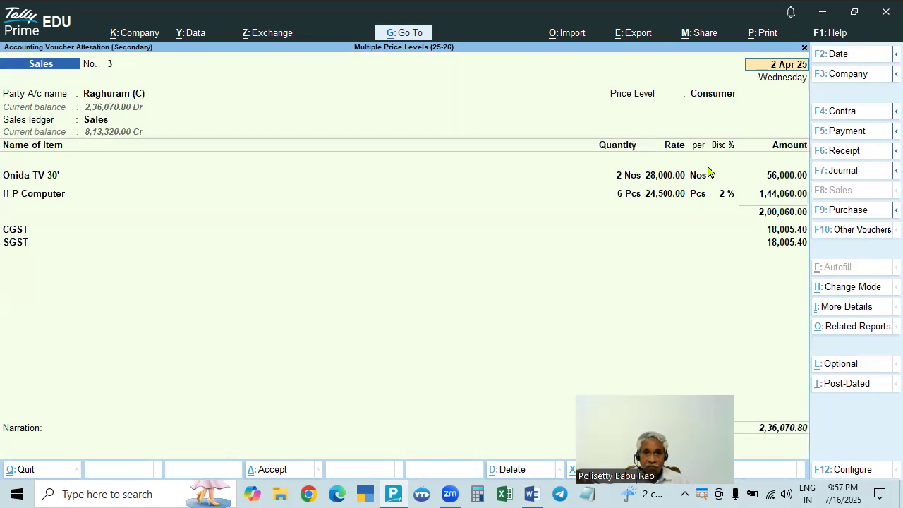
left_click(98, 100)
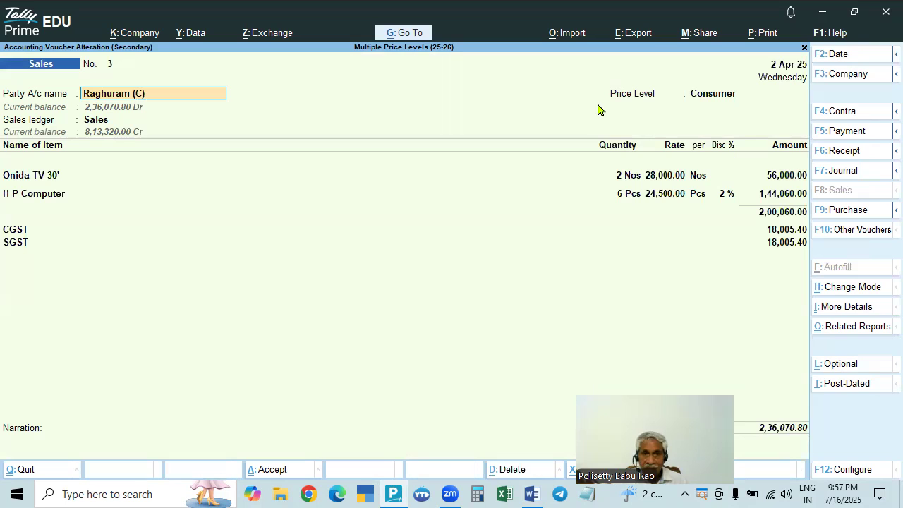
key("Return")
key("Return")
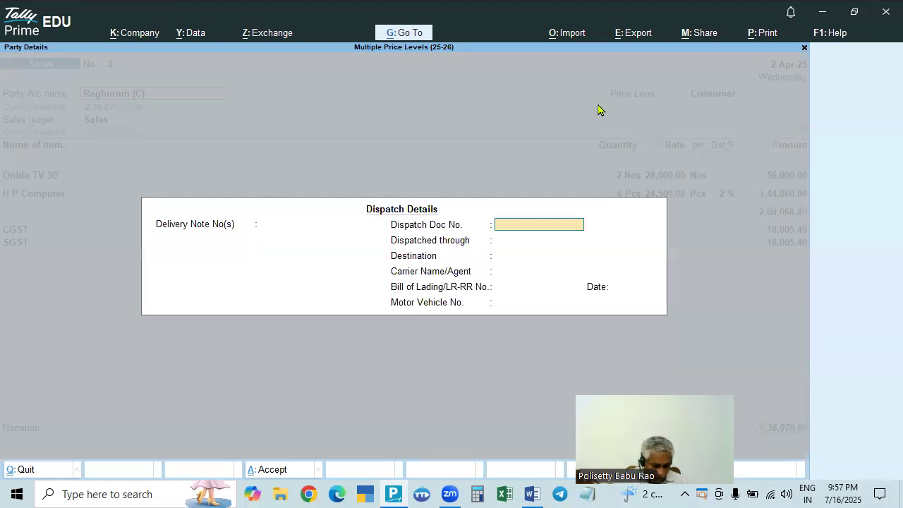
key("ctrl+a")
key("ctrl+a")
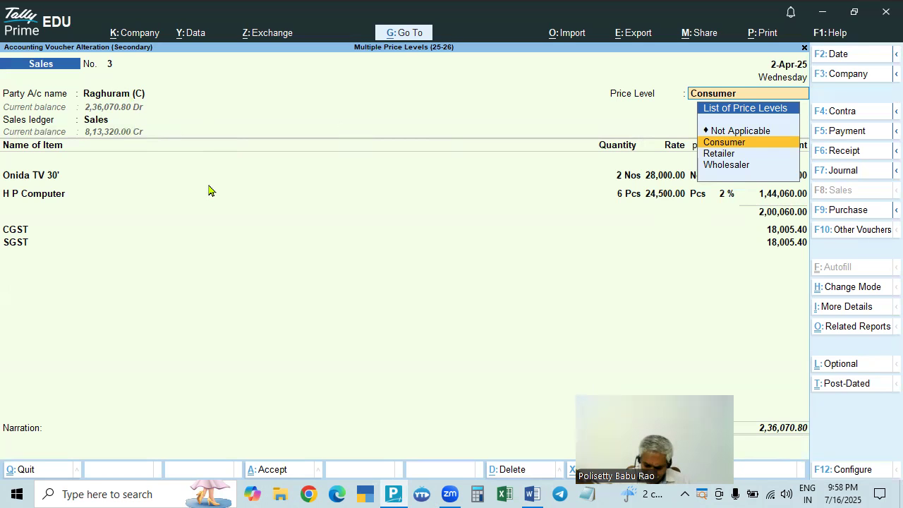
Return to the Day Book, open the Ramana Traders sales voucher and review its price level options, keeping Retailer
key("Escape")
key("Escape")
key("Up")
key("Return")
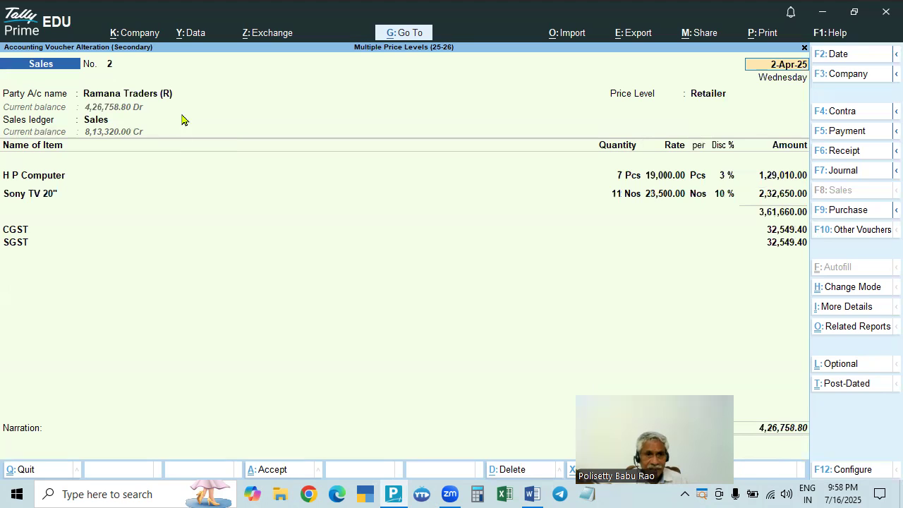
left_click(701, 100)
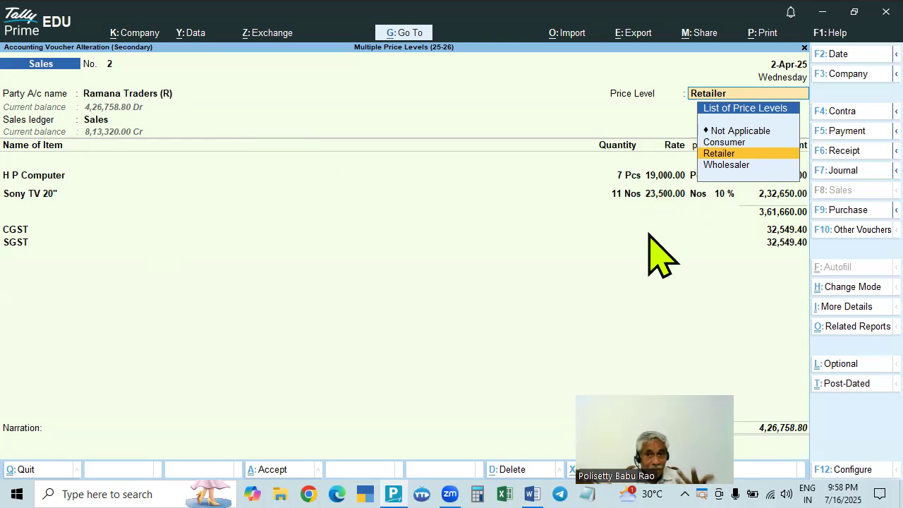
key("Down")
key("Up")
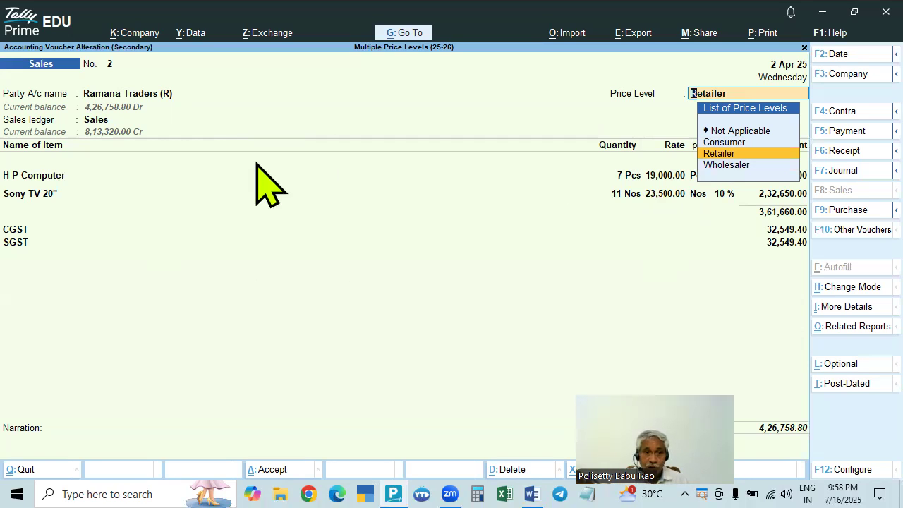
Open the party ledger of Ramana Traders (R) from the sales voucher to review its settings, and return to the Day Book
left_click(152, 93)
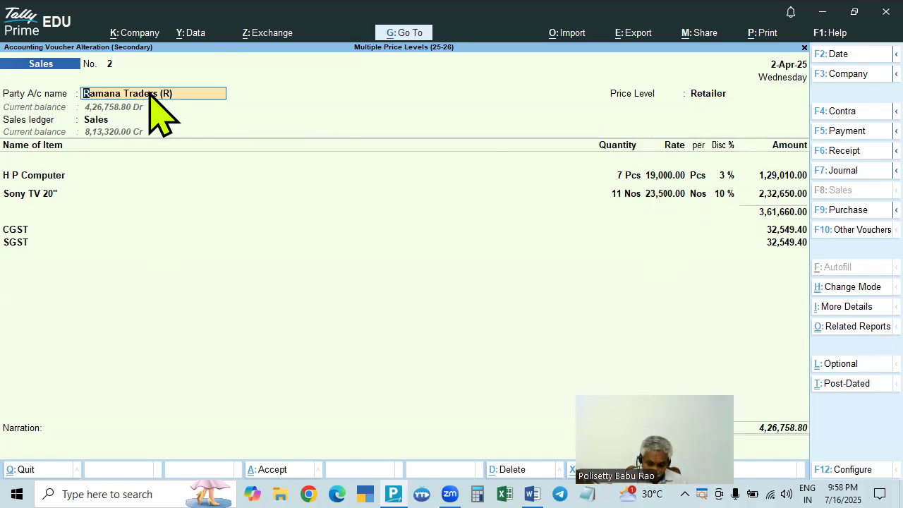
key("ctrl+Return")
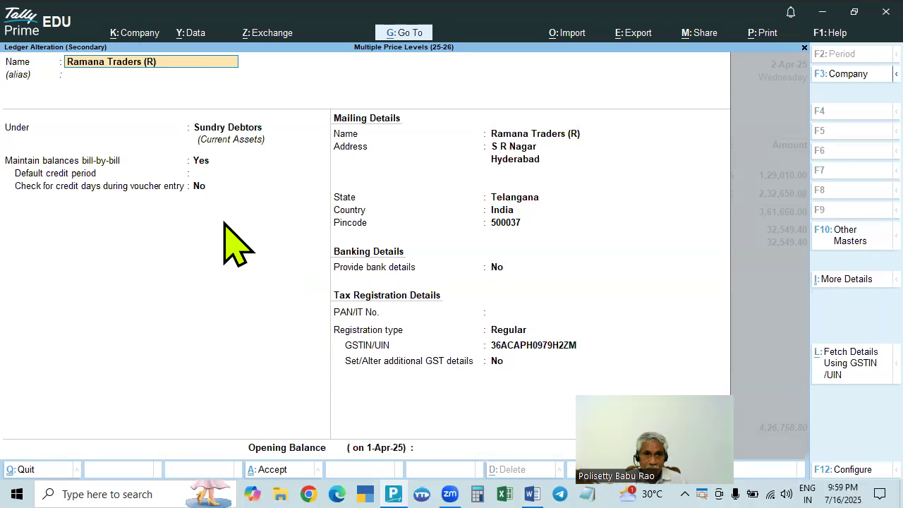
key("BackSpace")
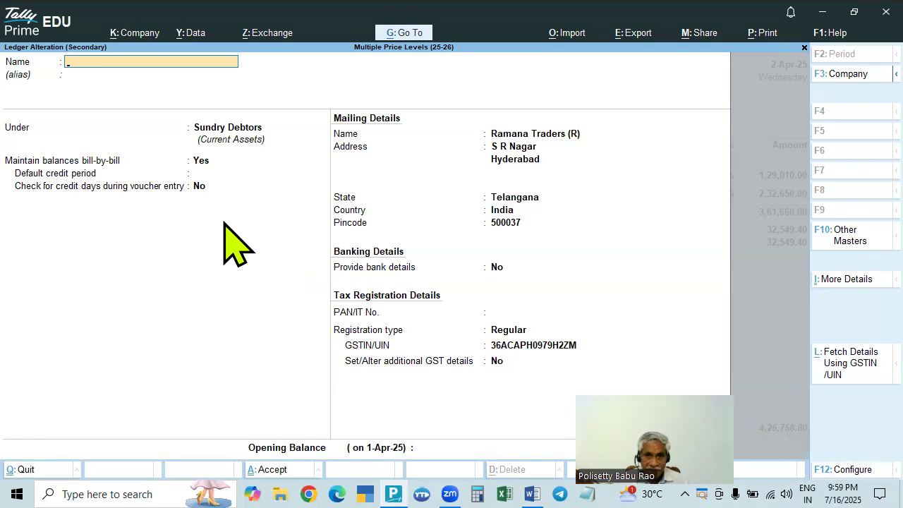
key("Escape")
key("Escape")
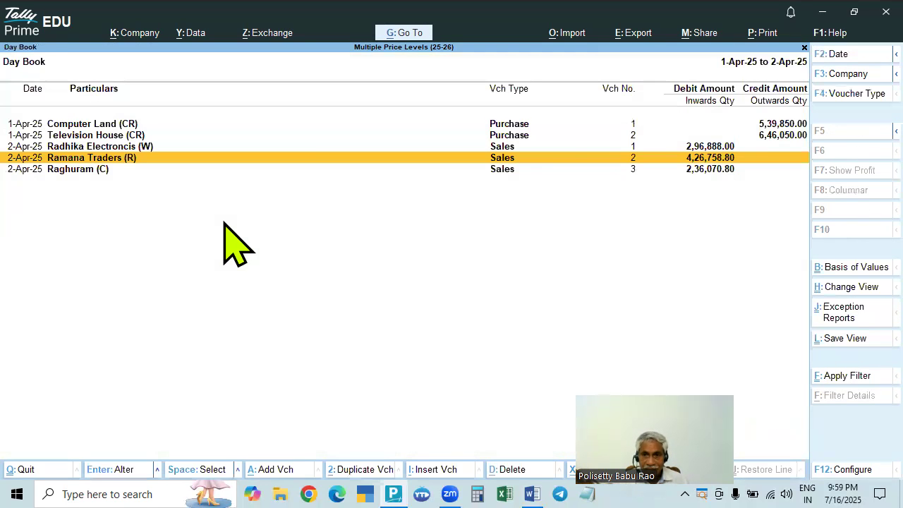
Leave the Day Book and move to the master alteration option in the Gateway of Tally
key("Escape")
key("Up")
key("Up")
key("Up")
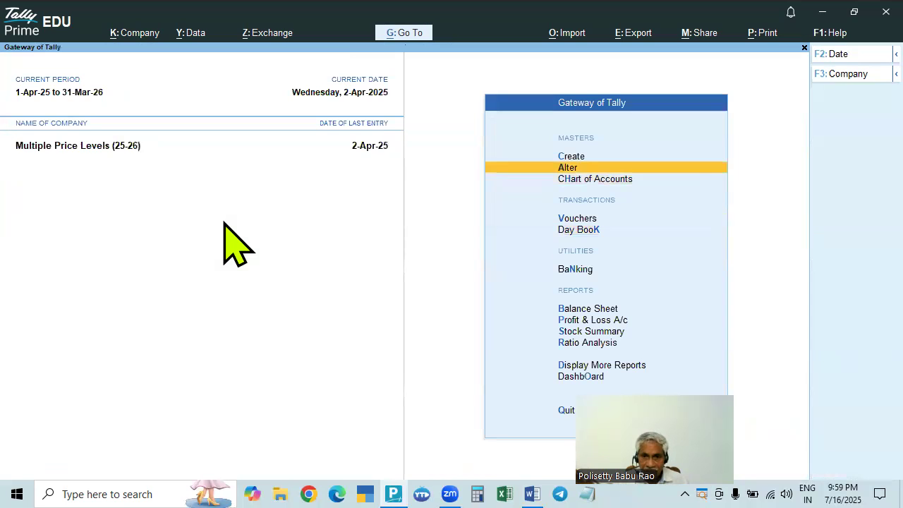
key("Return")
key("Down")
key("Down")
key("Escape")
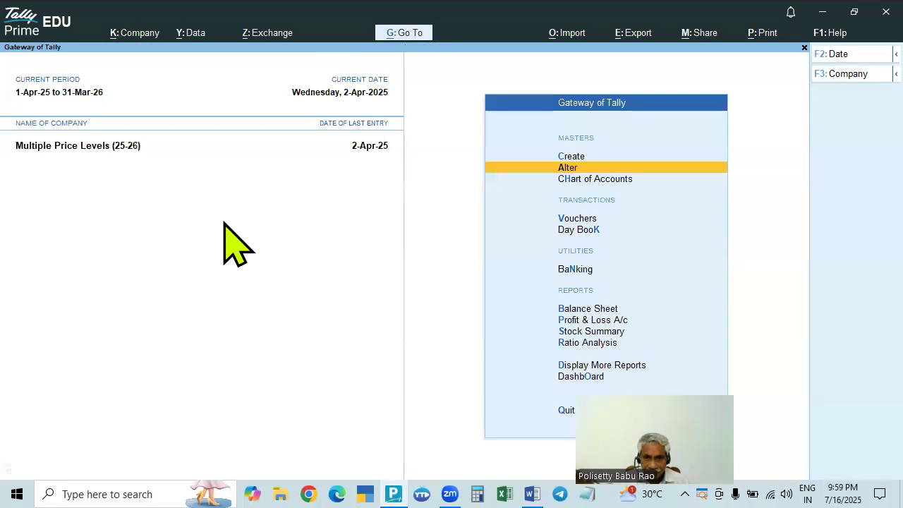
Display the list of ledgers for alteration and look through the existing ledgers
key("Return")
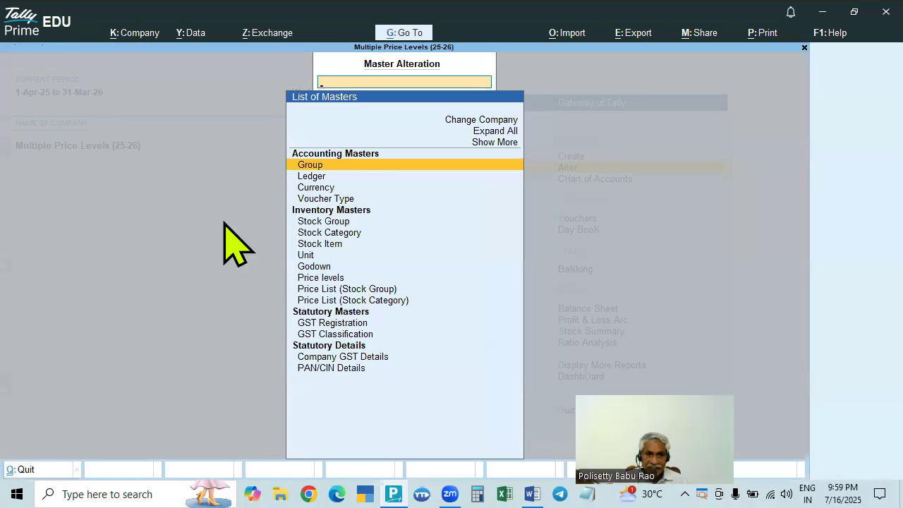
key("Down")
key("Return")
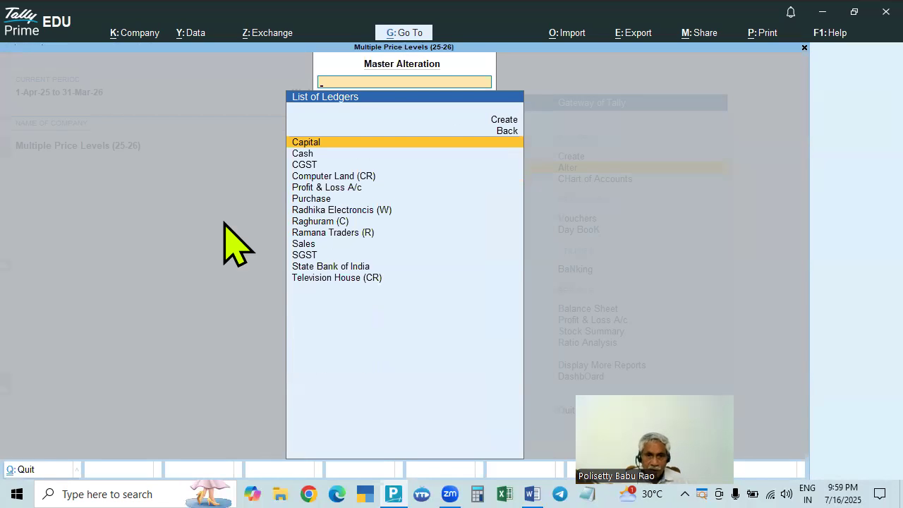
key("Down")
key("Down")
key("Down")
key("Down")
key("Down")
key("Down")
key("Down")
key("Down")
key("Down")
key("Down")
key("Down")
key("Down")
key("Up")
key("Up")
key("Up")
key("Up")
key("Up")
key("Up")
key("Up")
key("Up")
key("Up")
key("Up")
key("Up")
key("Up")
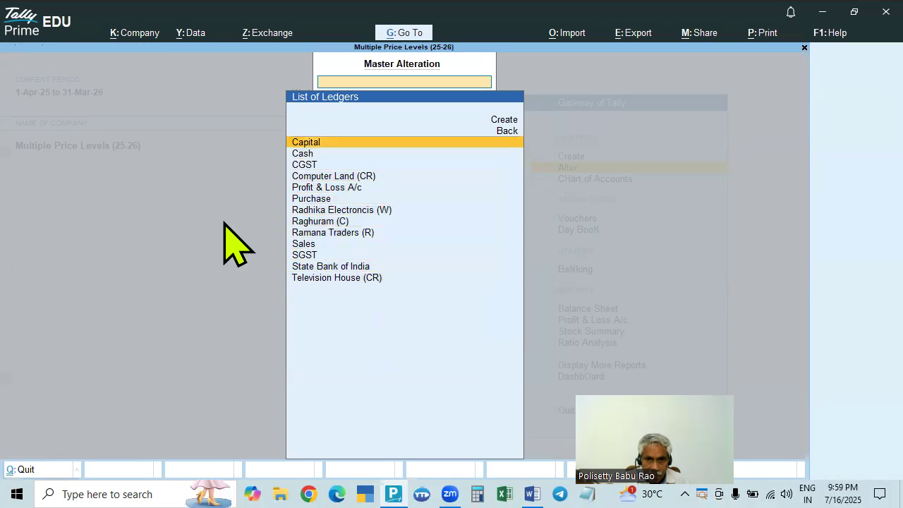
Begin a new ledger named "Ram & Co.," from the ledger list and group it under Sundry Debtors
key("Up")
key("Up")
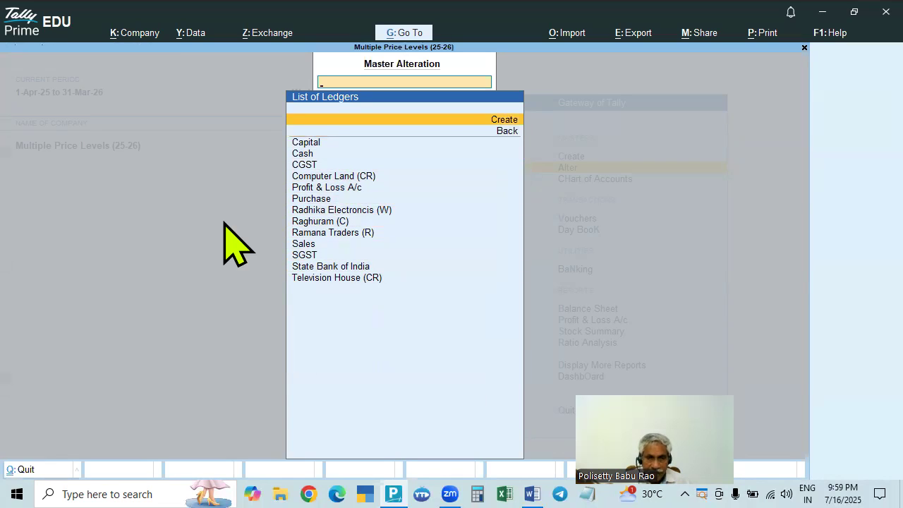
key("Return")
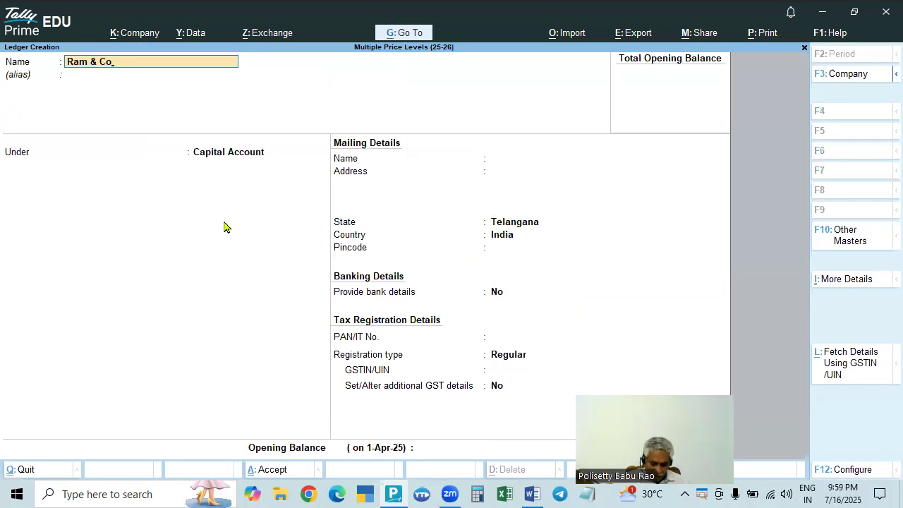
type("Ram & Co.,")
key("Return")
key("Return")
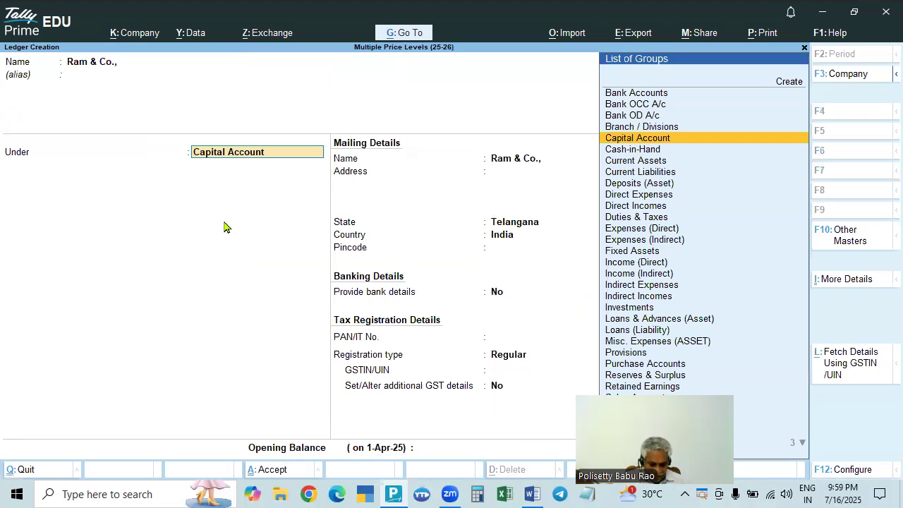
type("Sun")
key("Down")
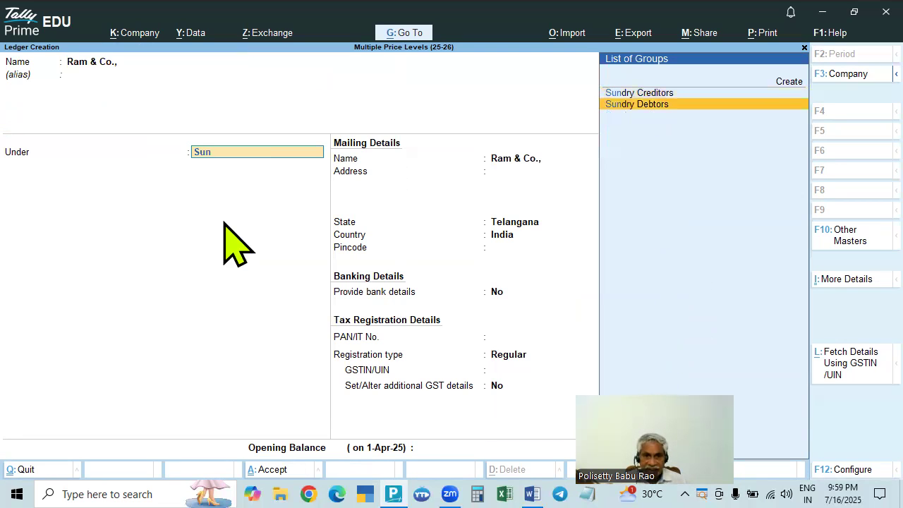
key("Return")
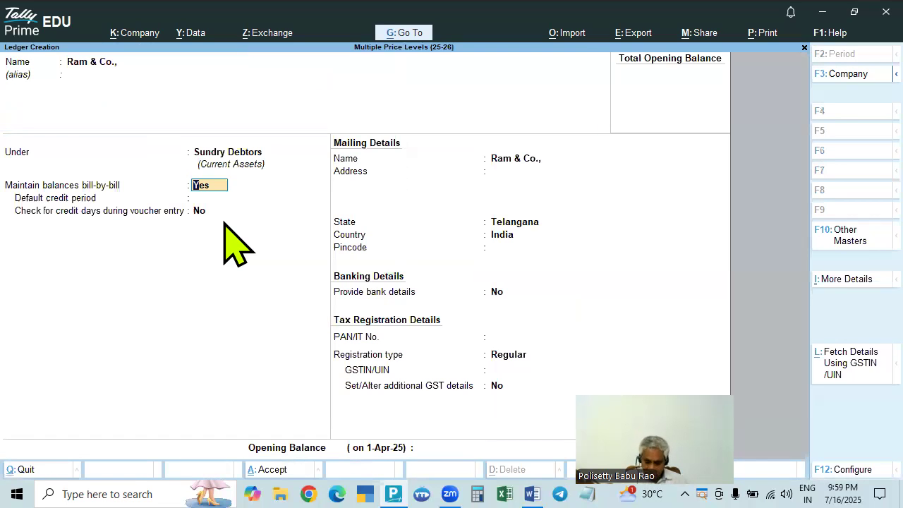
Set Use Price Levels for Party Ledgers to Yes in the ledger configuration and save the configuration
key("BackSpace")
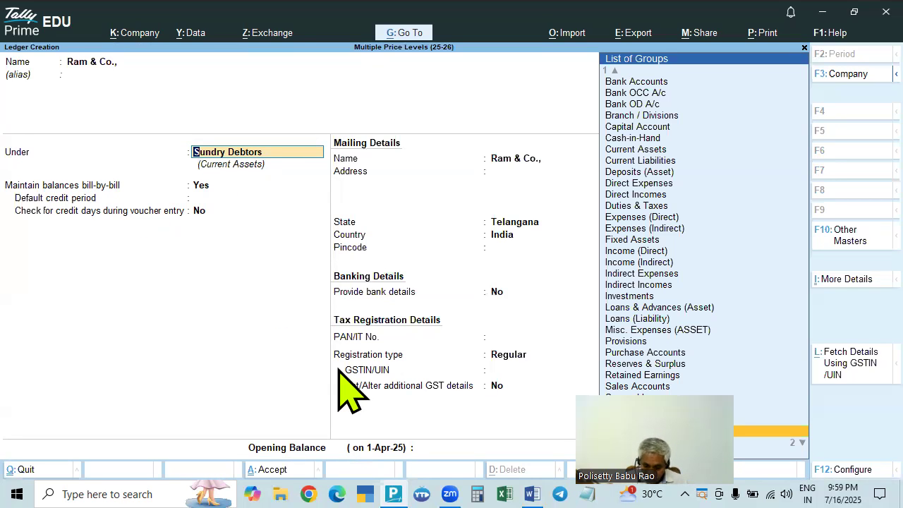
key("F12")
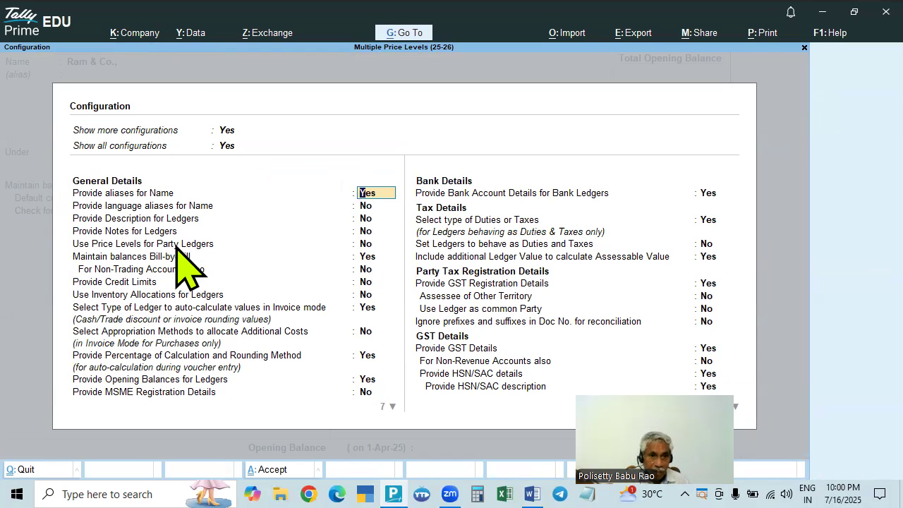
left_click(362, 246)
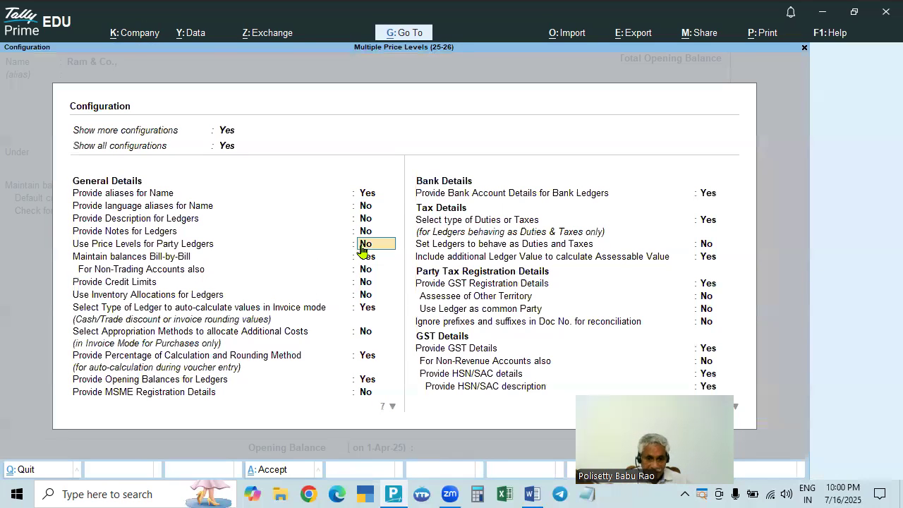
key("y")
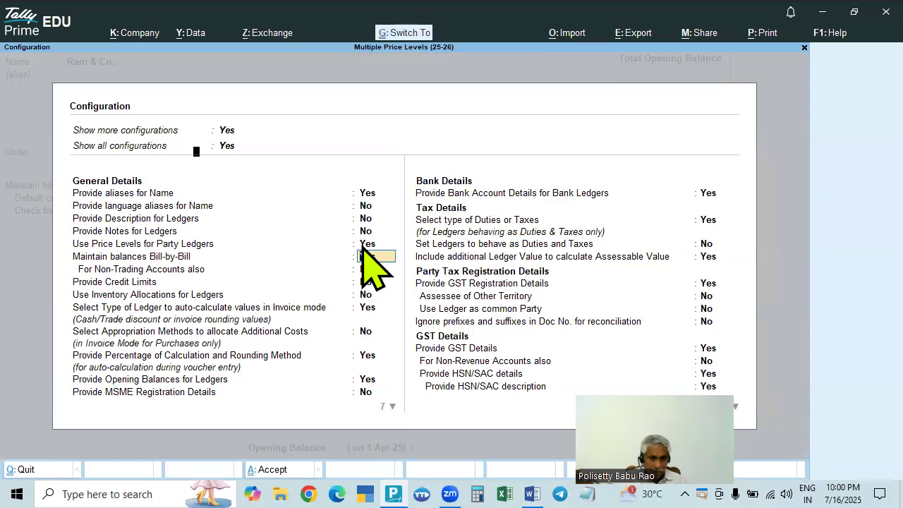
key("ctrl+a")
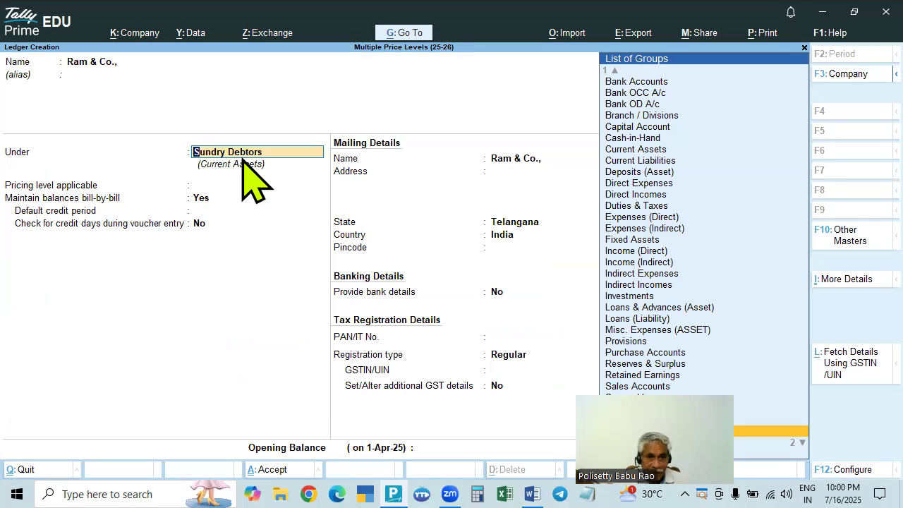
Set the applicable pricing level of Ram & Co., to Wholesaler, keep the remaining defaults and save the ledger
key("Return")
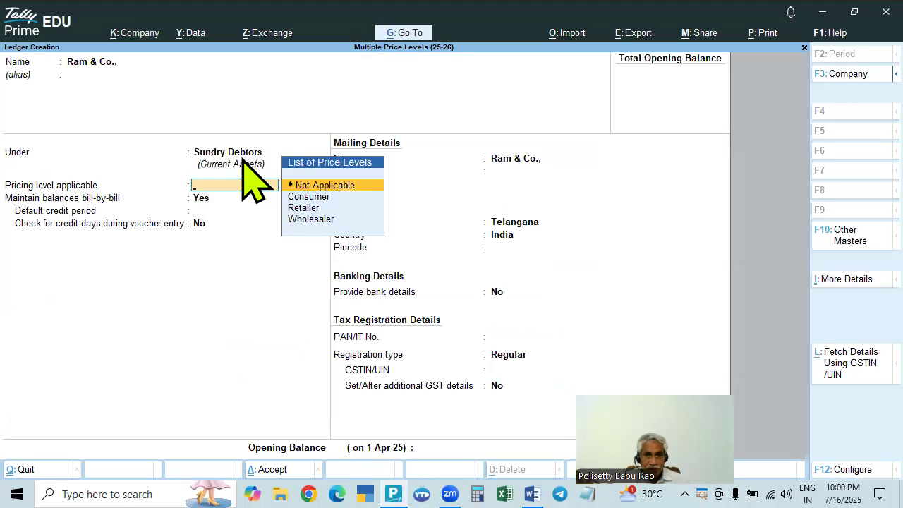
key("Down")
key("Down")
key("Down")
key("Return")
key("Return")
key("Return")
key("Return")
key("Return")
key("Return")
key("Return")
key("Return")
key("Return")
key("Return")
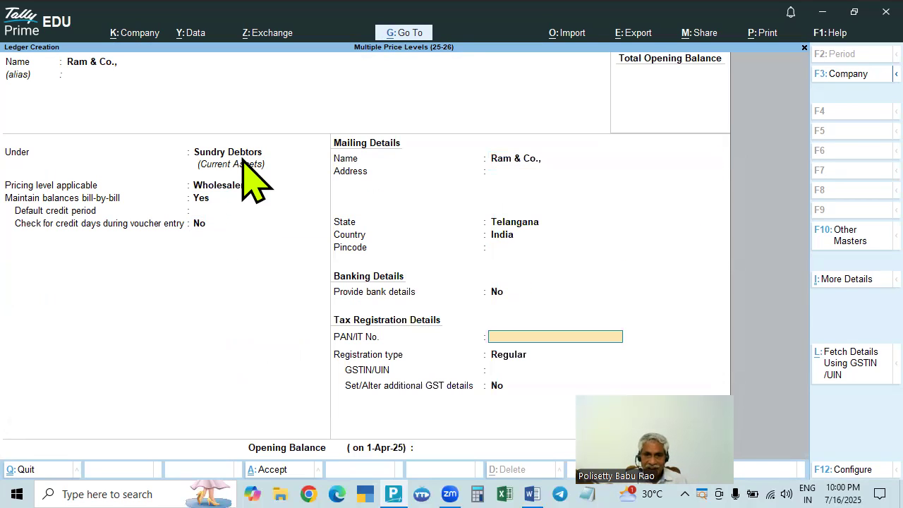
key("ctrl+a")
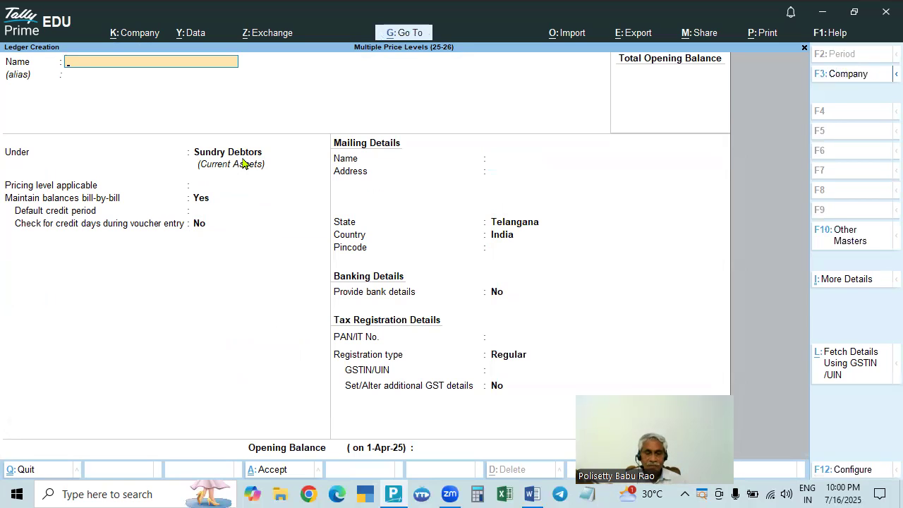
Leave ledger creation and master alteration, and open a new sales voucher from the Gateway of Tally
key("Escape")
key("Down")
key("Return")
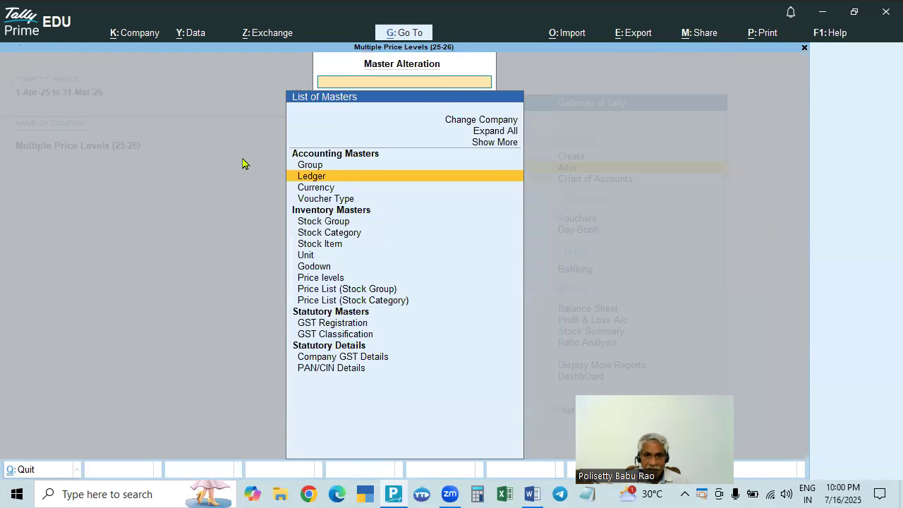
key("Escape")
key("Down")
key("Down")
key("Return")
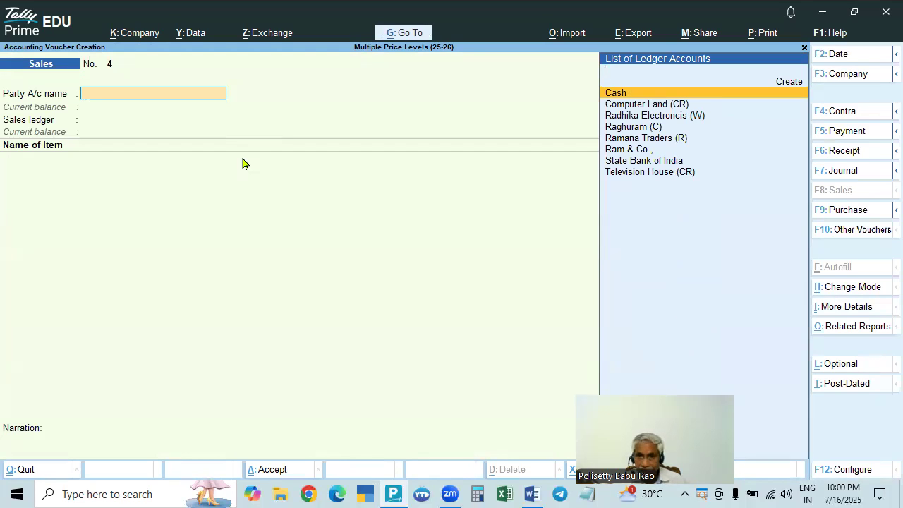
Select Ram & Co., as the party account of the new sales voucher
key("Down")
key("Down")
key("Down")
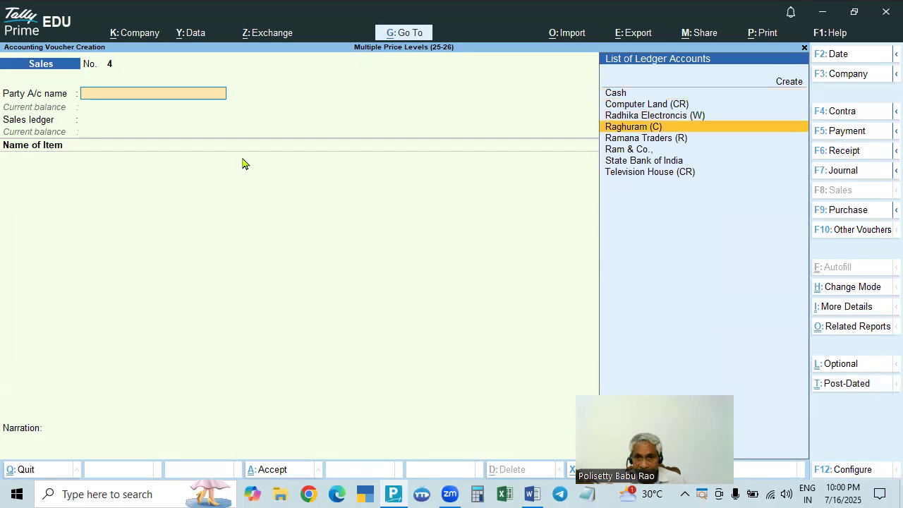
key("Down")
key("Down")
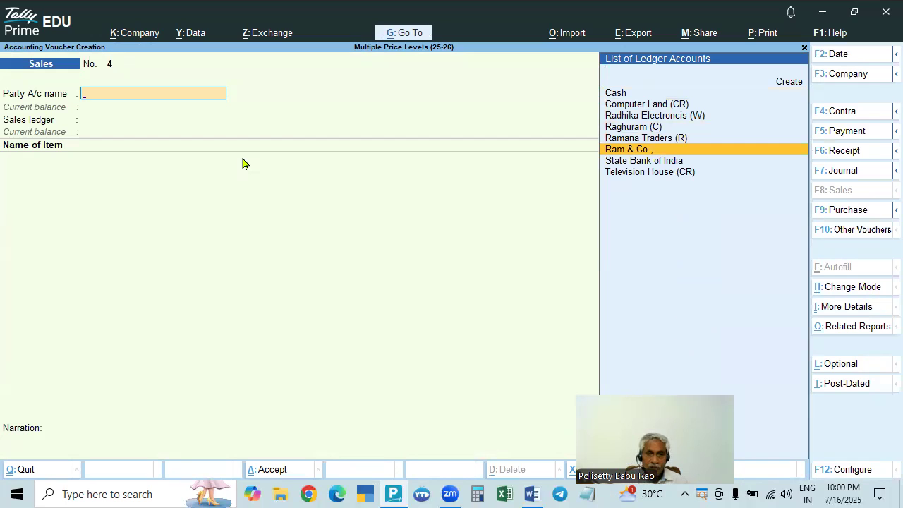
key("Return")
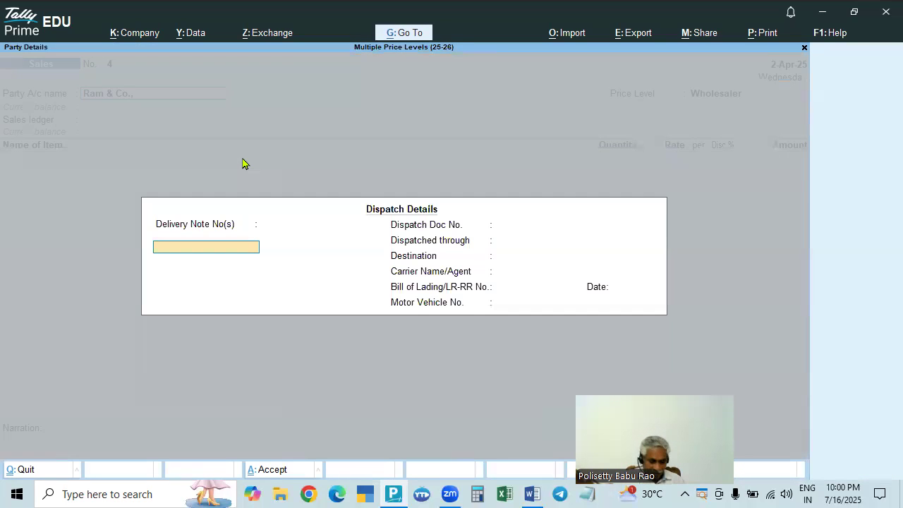
key("Return")
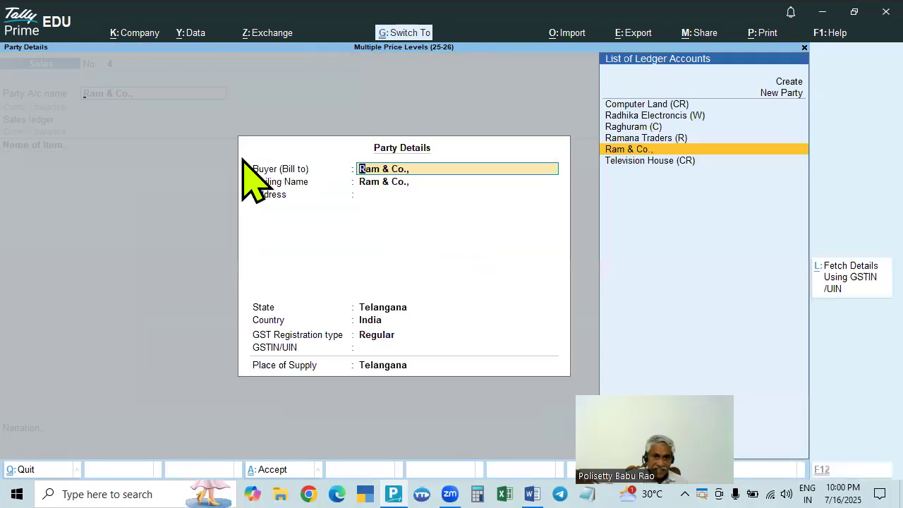
key("Return")
key("BackSpace")
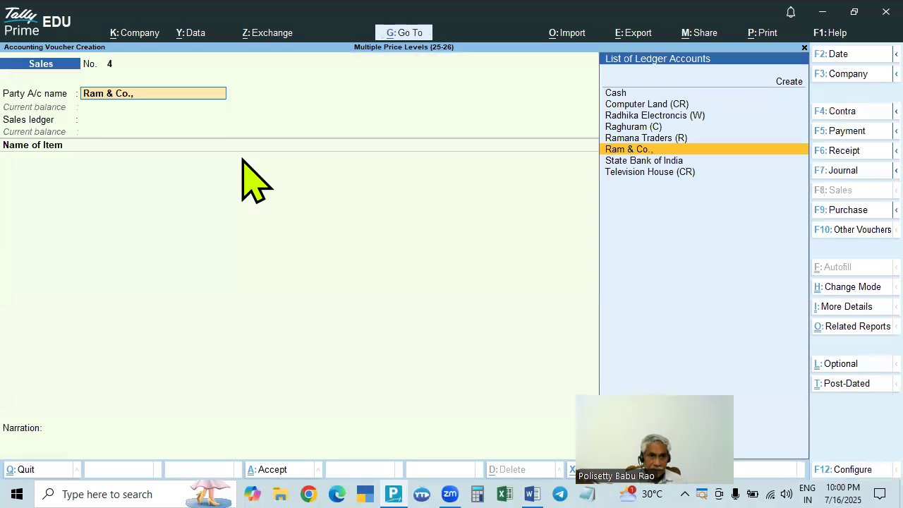
key("Return")
key("Escape")
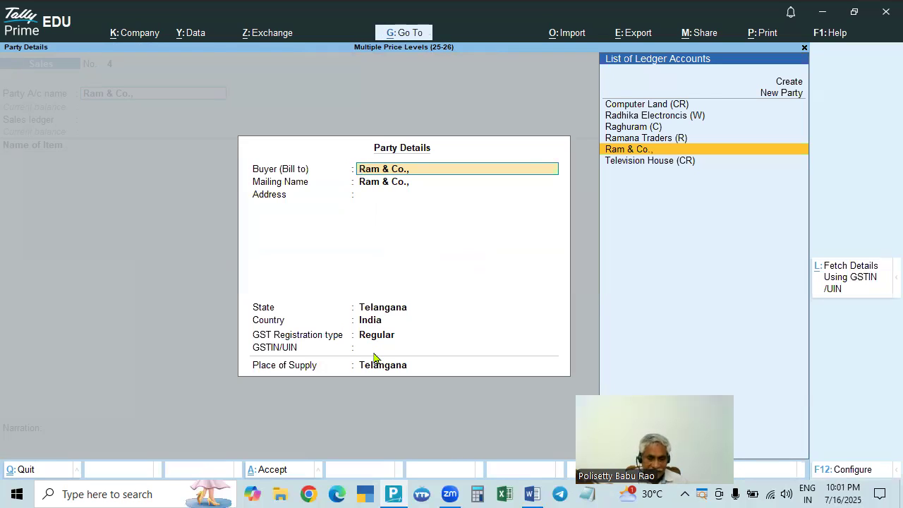
key("BackSpace")
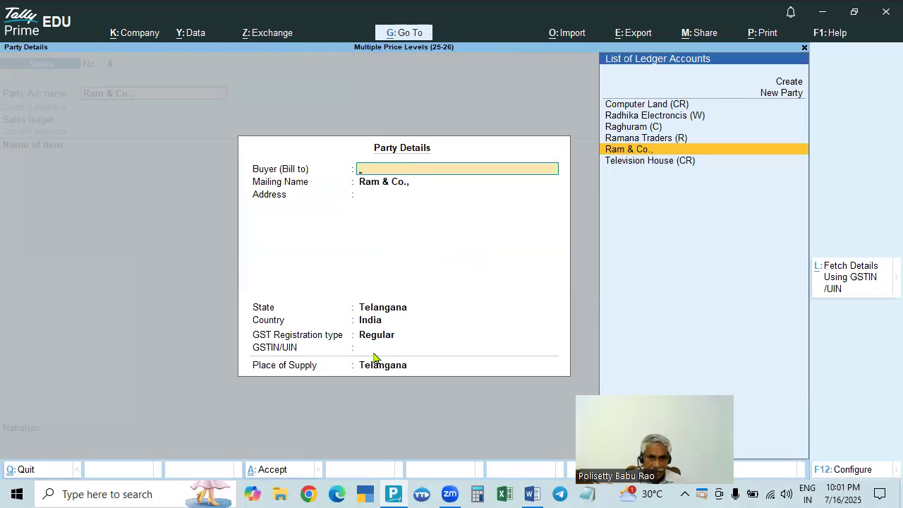
key("Escape")
key("Return")
key("Return")
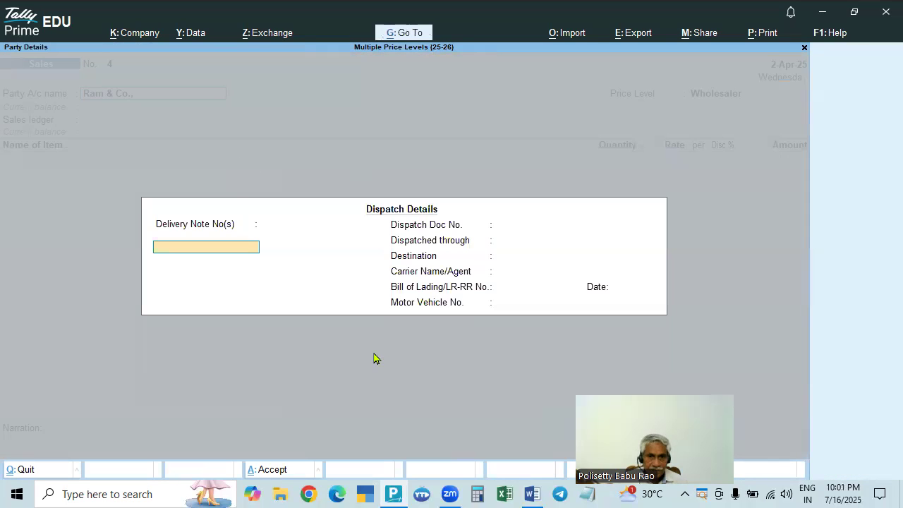
Accept the blank dispatch details and the default party details, and choose Sales as the sales ledger
key("ctrl+a")
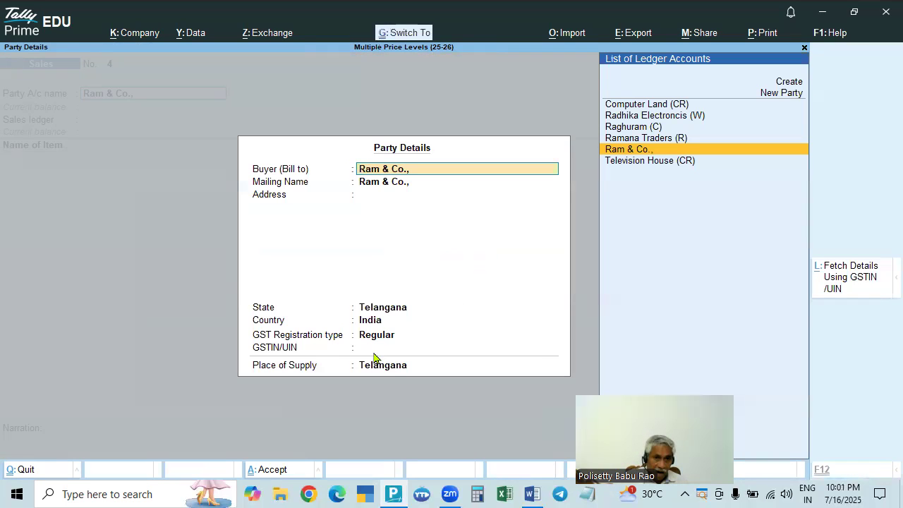
key("ctrl+a")
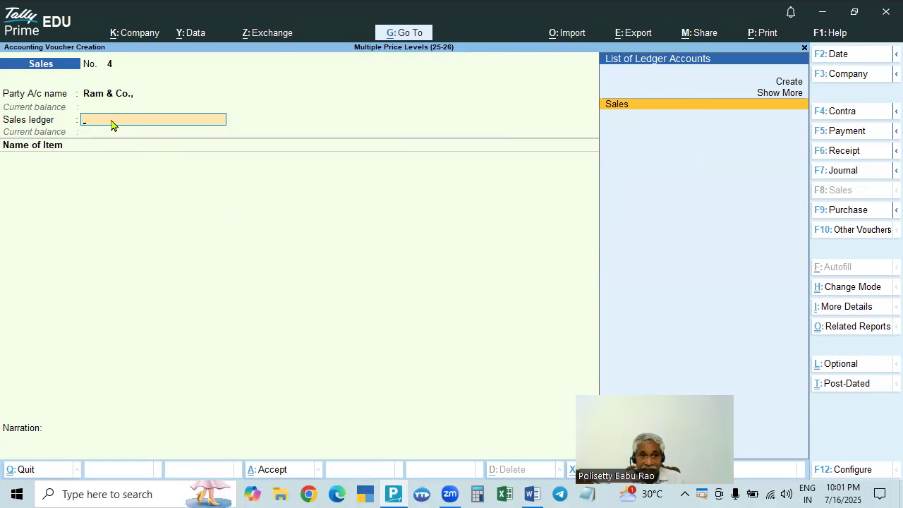
key("Return")
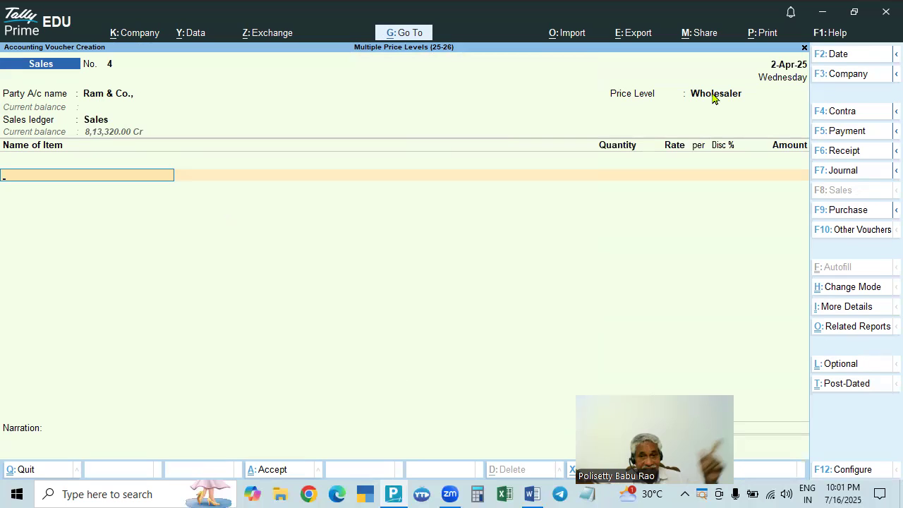
Check the applicable pricing level in the Ram & Co., ledger, then return through the default dispatch and party details to the item entry
left_click(117, 96)
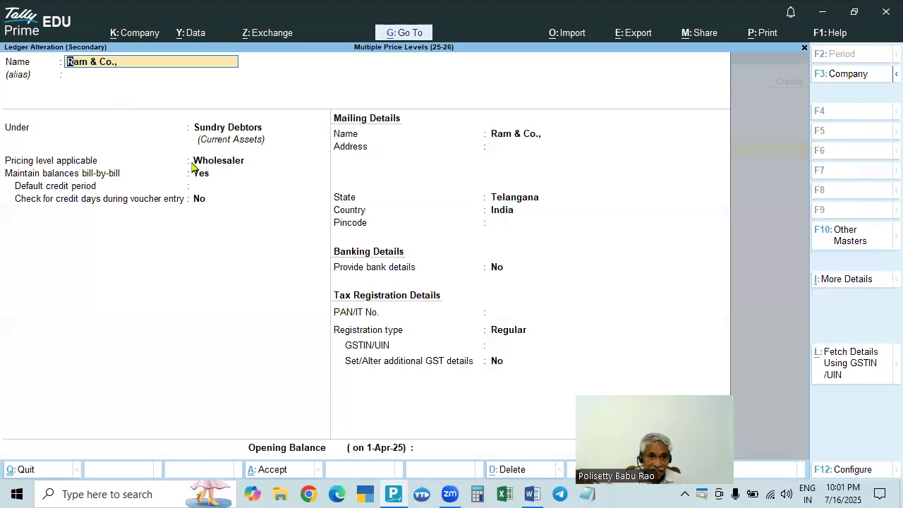
key("ctrl+a")
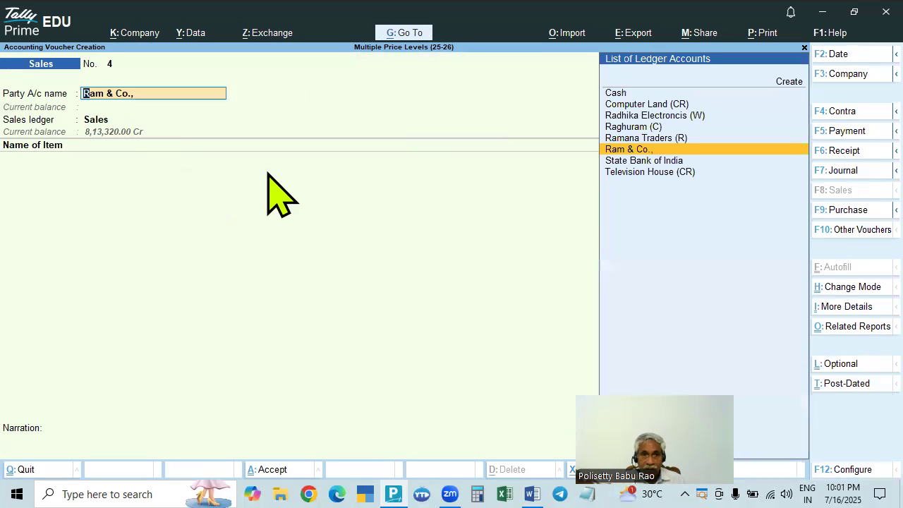
key("Return")
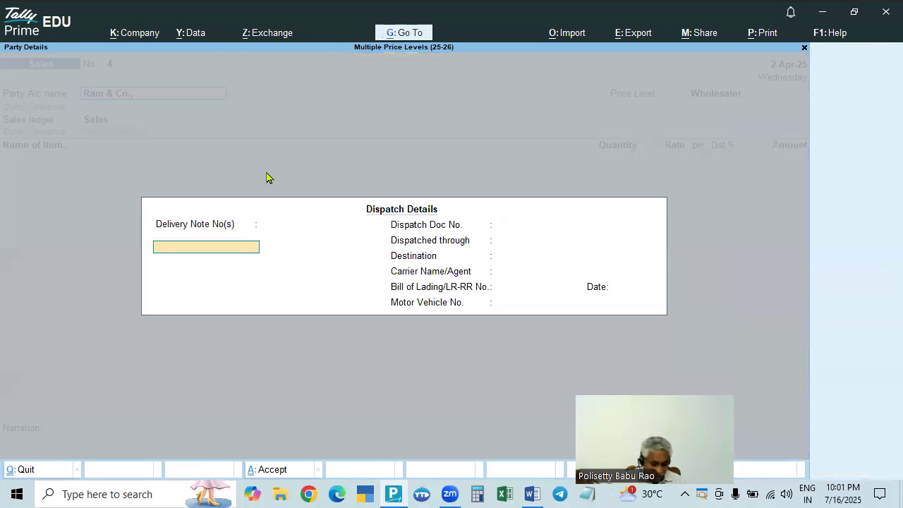
key("ctrl+a")
key("ctrl+a")
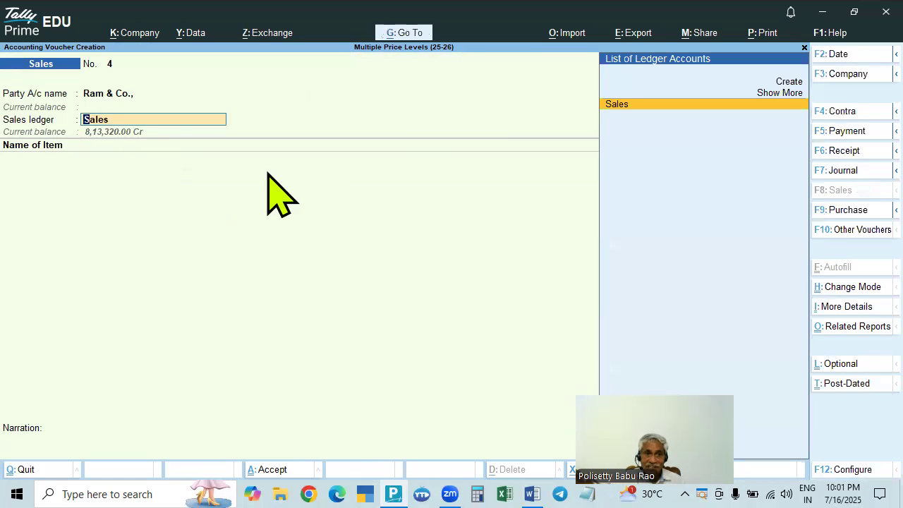
key("Return")
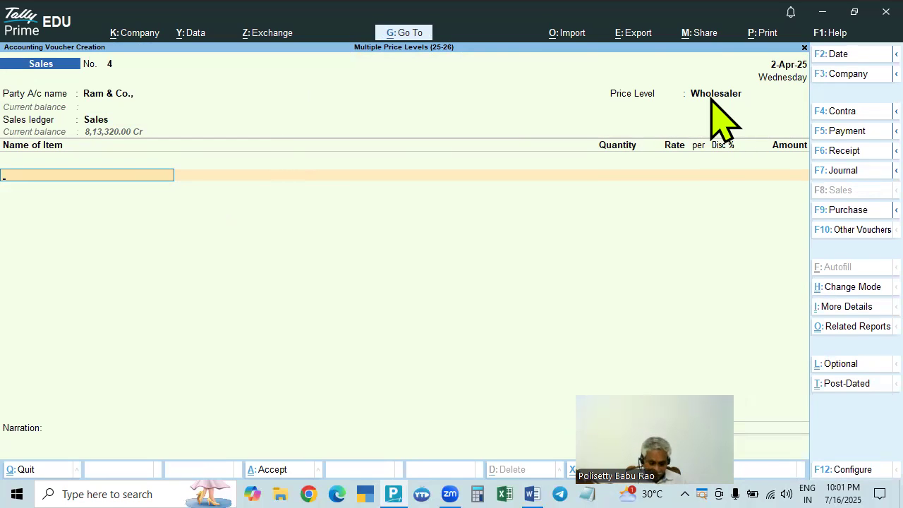
Add Dell Laptop to the sales voucher with a quantity of 6 Pcs, accepting the price-list rate and discount
key("Down")
key("Down")
key("Down")
key("Down")
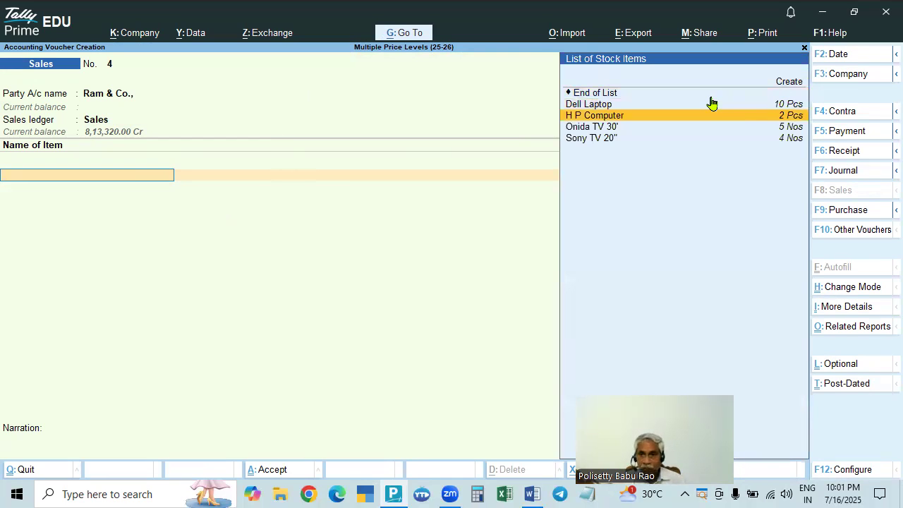
key("Up")
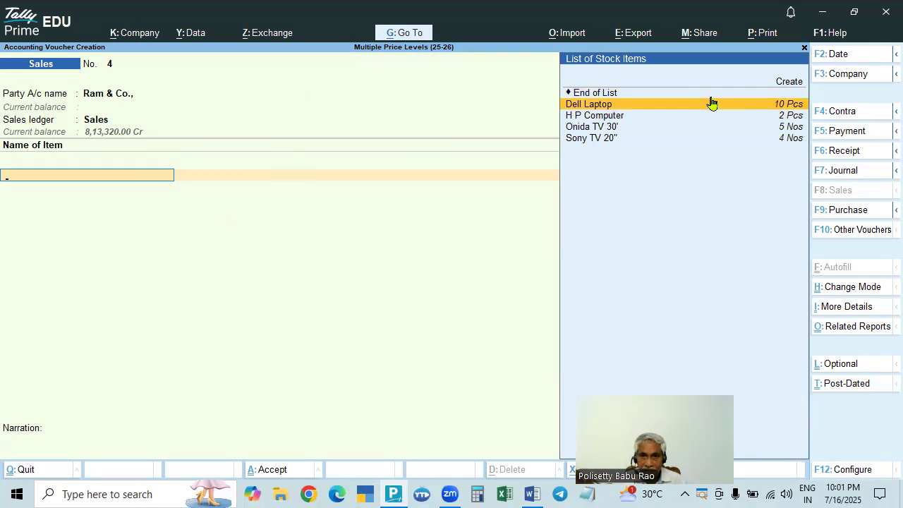
key("Return")
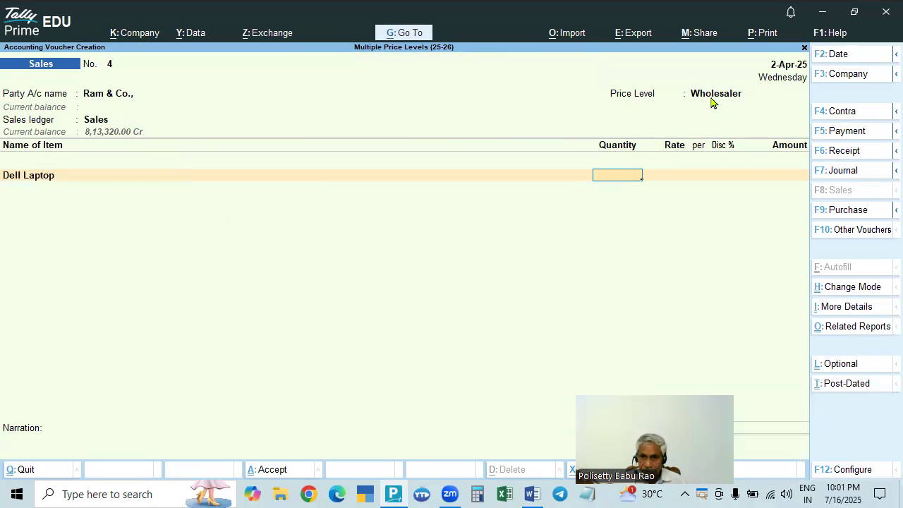
type("6")
key("Return")
key("Return")
key("Return")
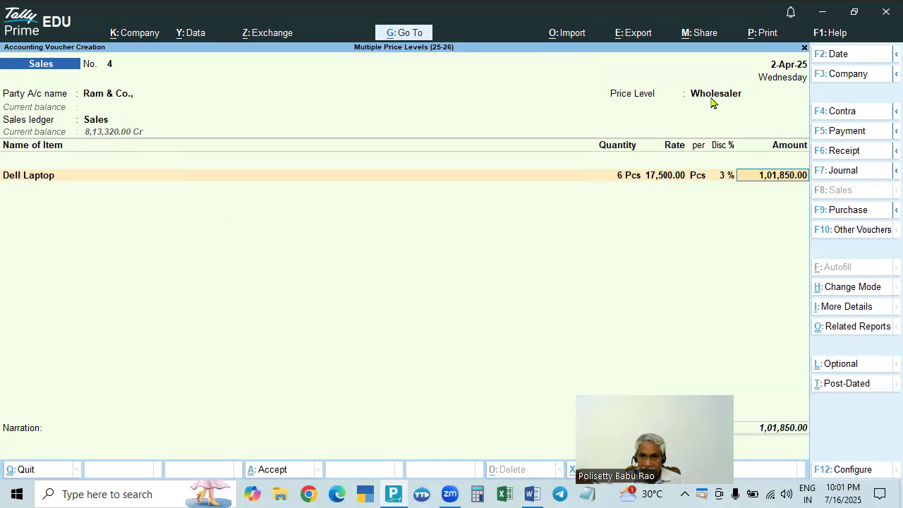
Compare the Dell Laptop rate and discount with the wholesaler price list in the Word document, and return to the voucher
key("alt+Tab")
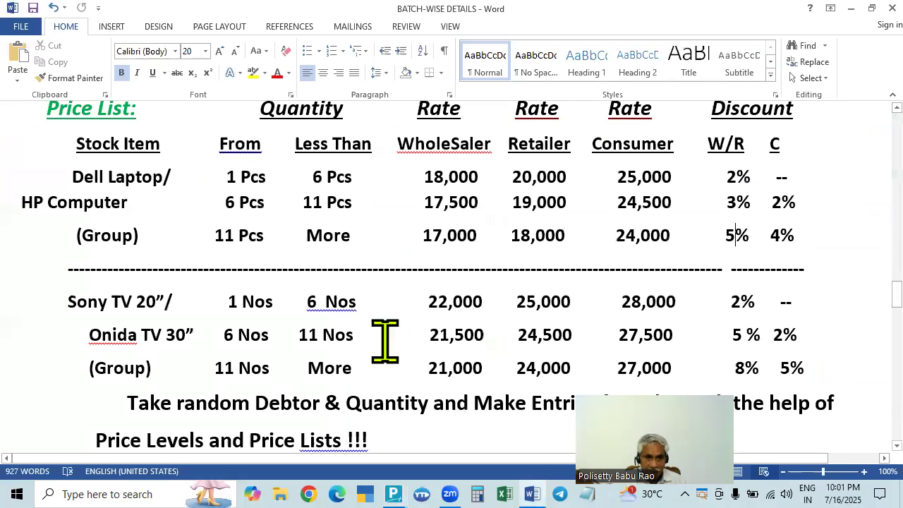
key("alt+Tab")
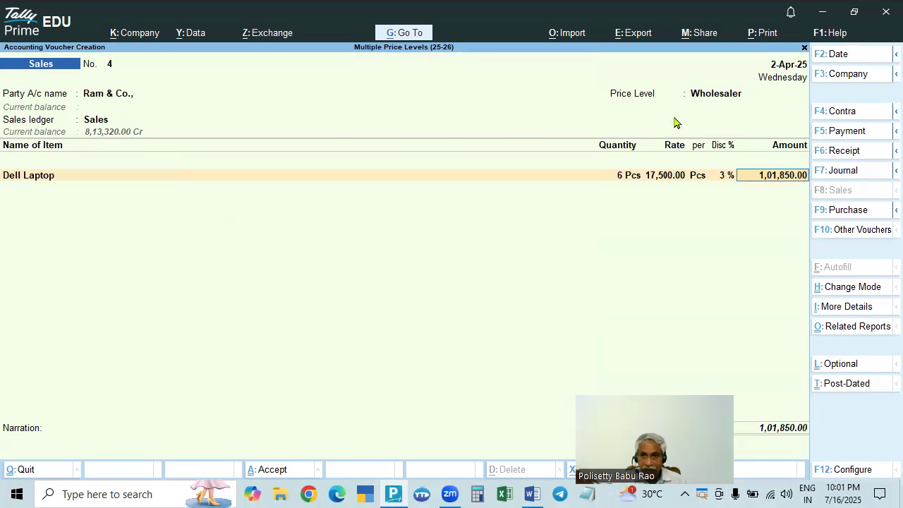
key("alt+Tab")
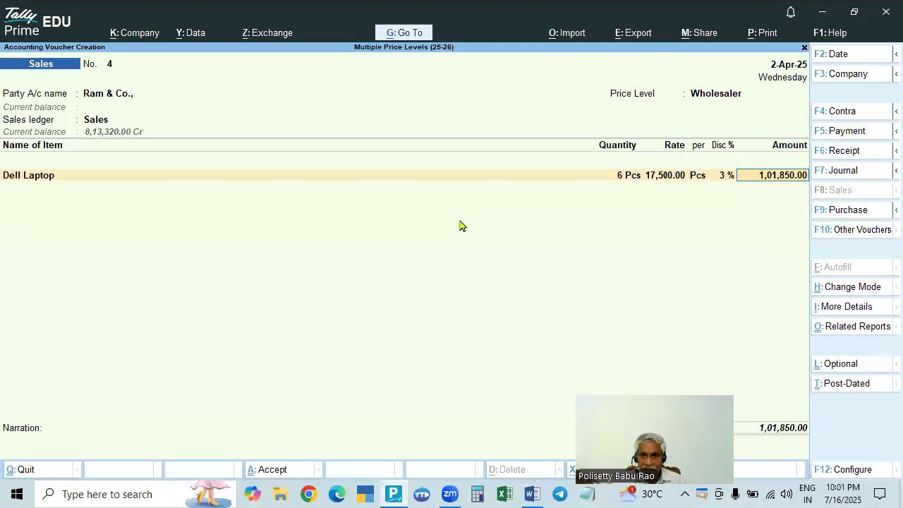
key("alt+Tab")
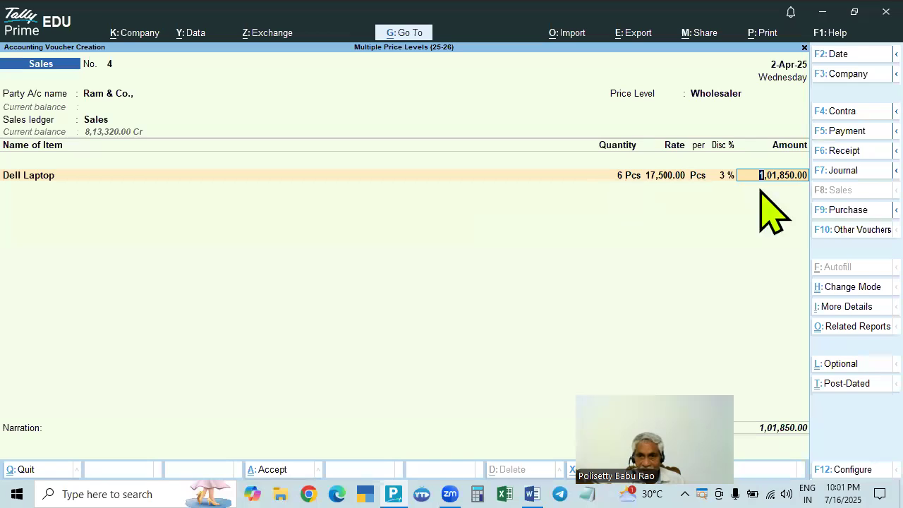
End the item list, add the CGST ledger and start an SGST line beneath it
key("Return")
key("Return")
type("Cg")
key("Return")
key("Return")
type("sg")
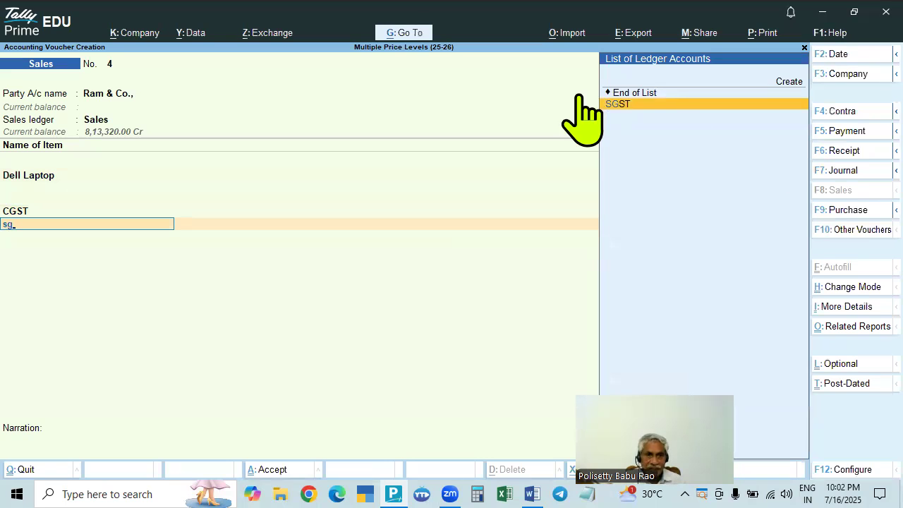
Change the mailing state in the Ram & Co., ledger to Andhra Pradesh from within the voucher
double_click(99, 91)
key("Return")
key("Return")
key("Return")
key("Return")
key("Return")
key("Return")
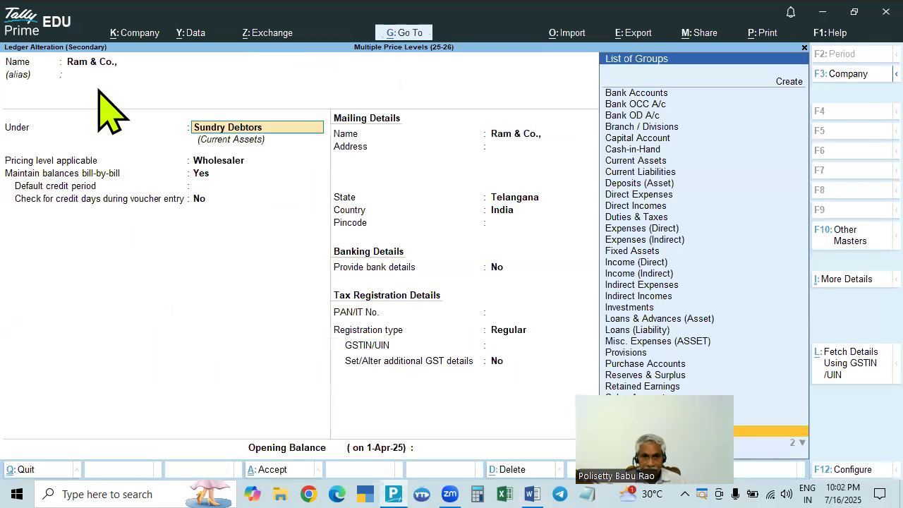
key("Return")
key("Return")
key("Return")
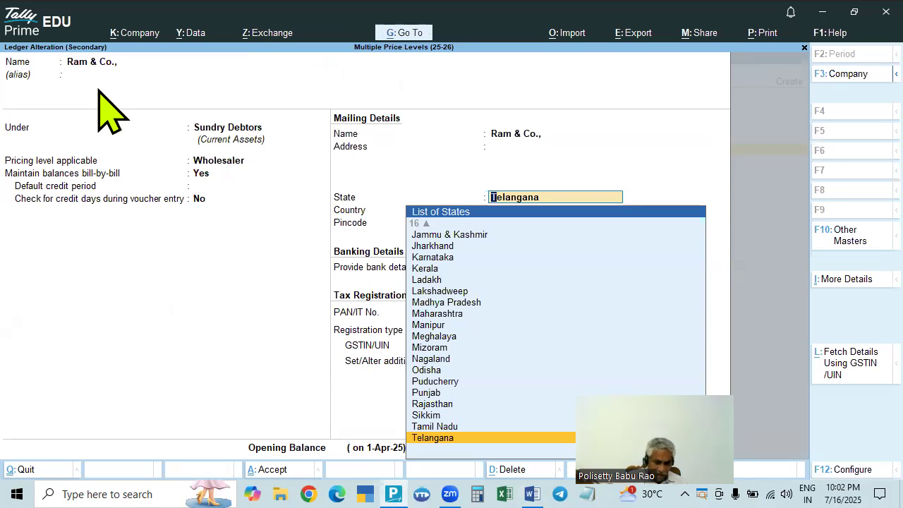
type("And")
key("Down")
key("Down")
key("Return")
key("Return")
key("Return")
key("Return")
key("Return")
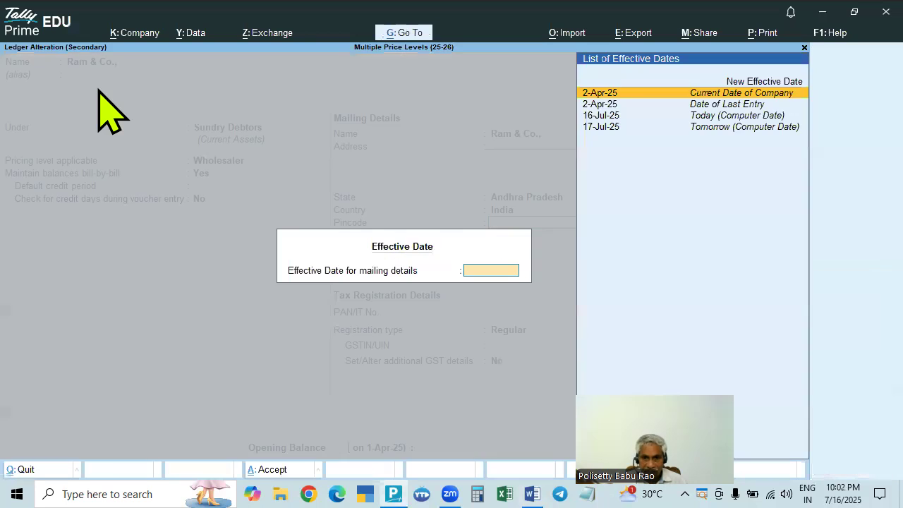
Make the mailing change effective from 2-Apr-25 and save the Ram & Co., ledger
key("Return")
key("ctrl+a")
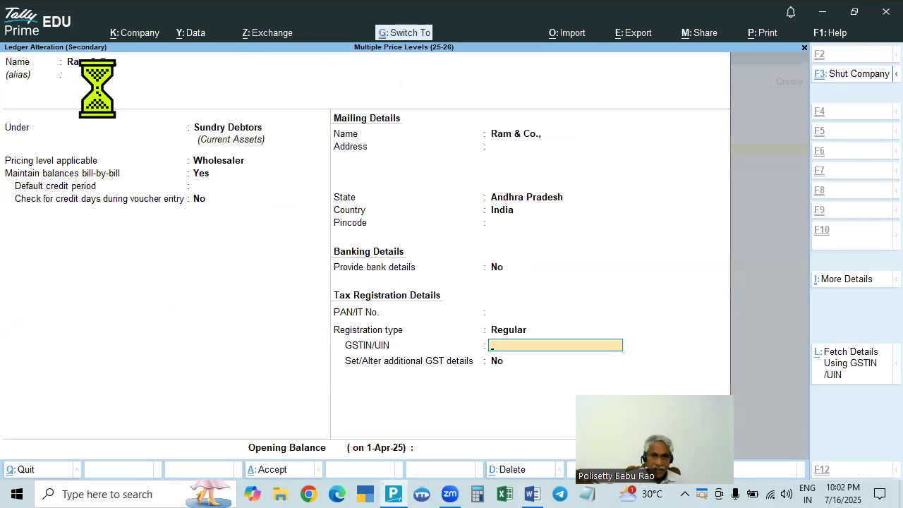
key("Return")
key("ctrl+a")
Set the state in the voucher's party details to Andhra Pradesh, keep the Regular registration type and accept the details
key("Return")
key("Return")
key("Return")
key("Return")
key("Return")
key("Return")
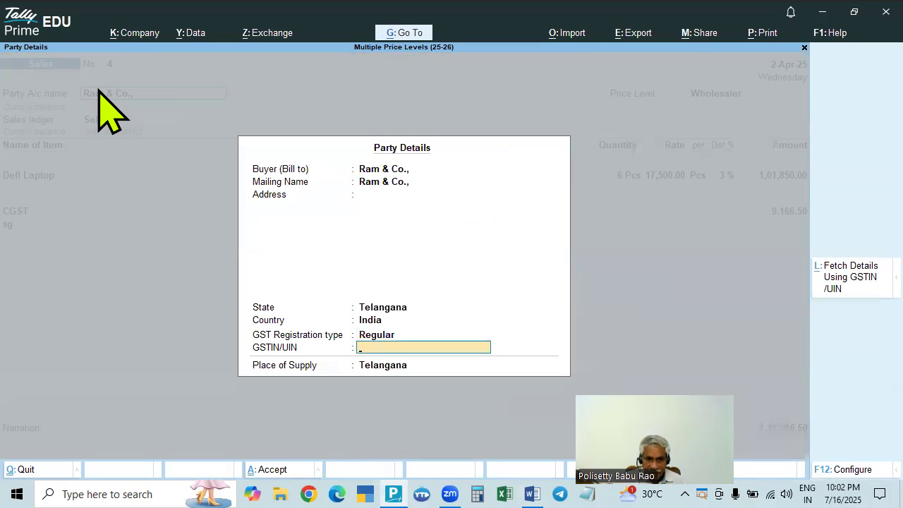
left_click(372, 308)
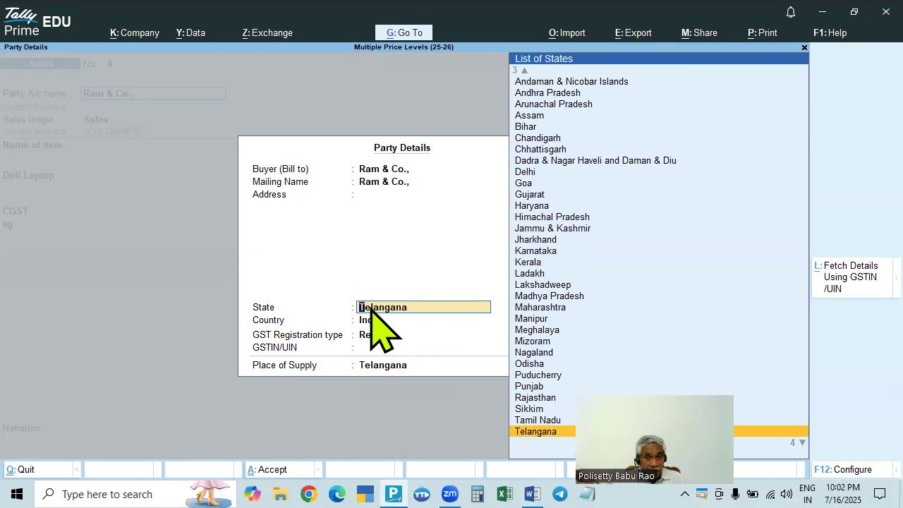
type("And")
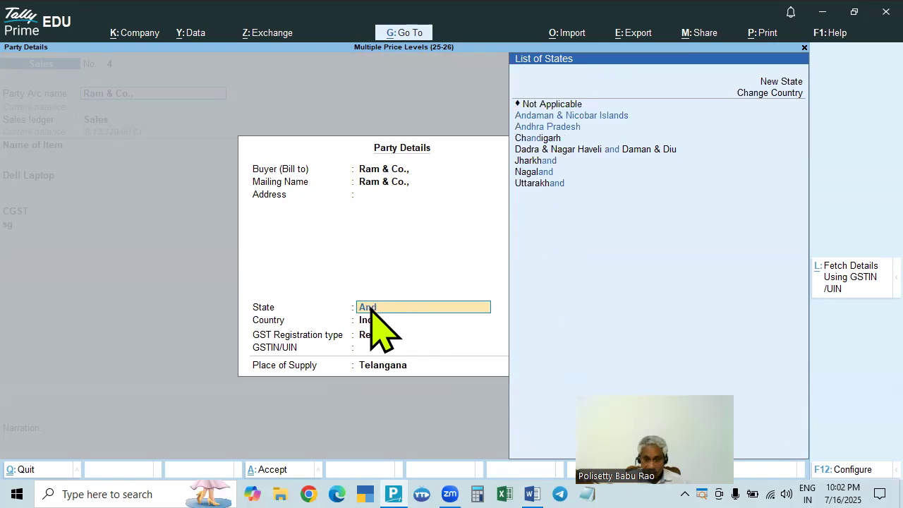
key("Down")
key("Return")
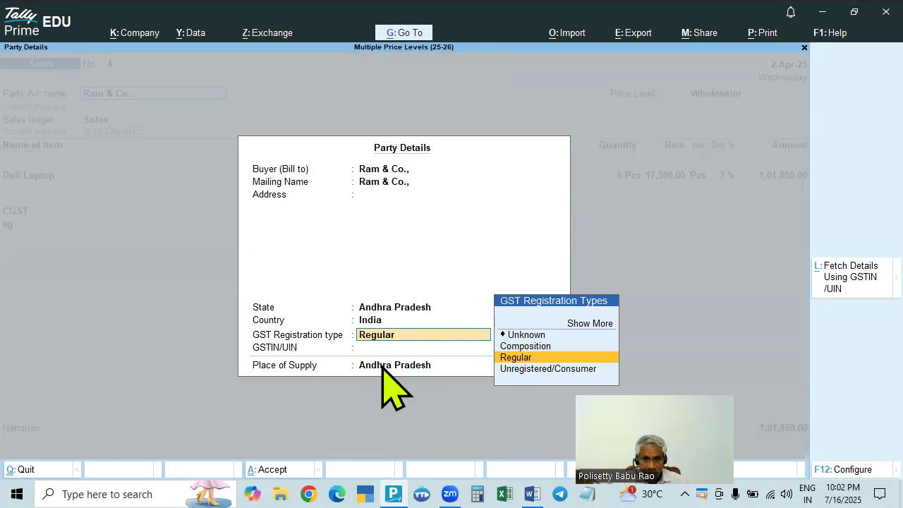
key("Return")
key("Return")
key("Return")
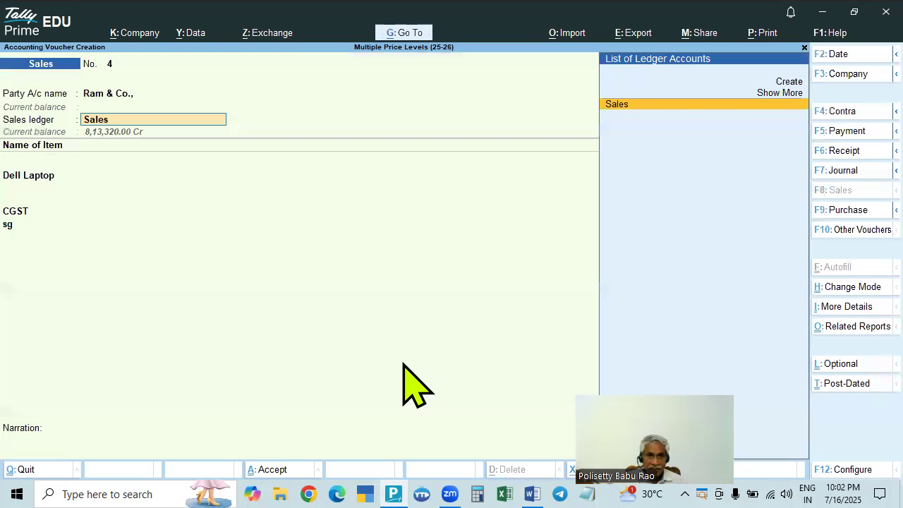
Keep the Sales ledger and the Dell Laptop line, and clear the CGST entry from the first tax line
key("Return")
key("Return")
key("Return")
key("Return")
key("Return")
key("Return")
key("Return")
key("Return")
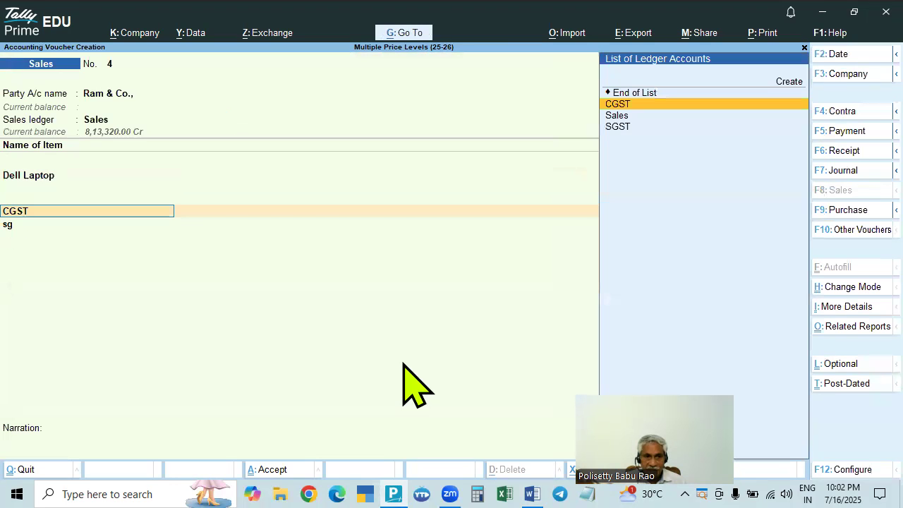
key("Return")
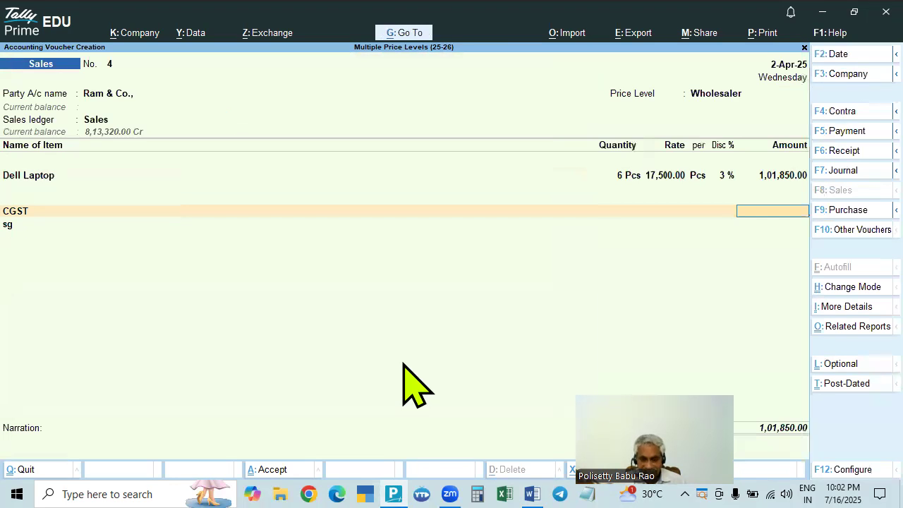
key("BackSpace")
type("i")
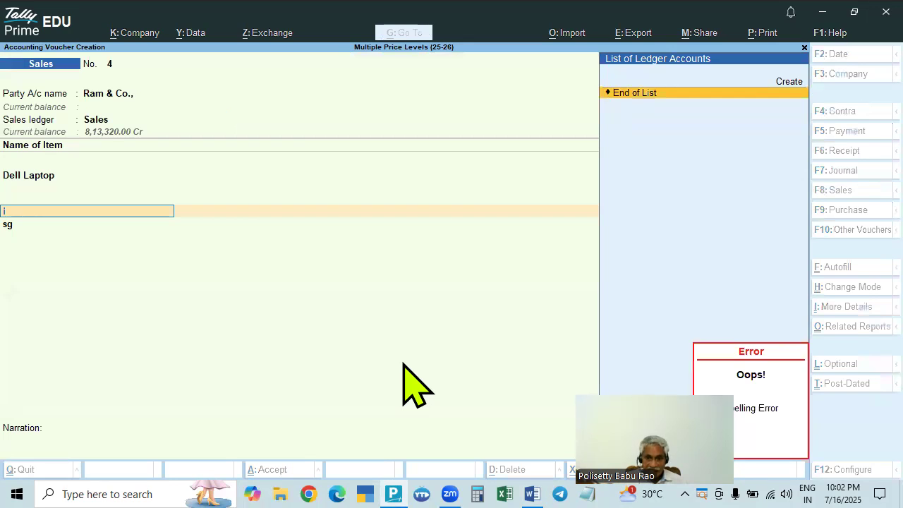
key("BackSpace")
Create an IGST ledger under Duties & Taxes with GST as the duty type, and use it in the first tax line
key("alt+c")
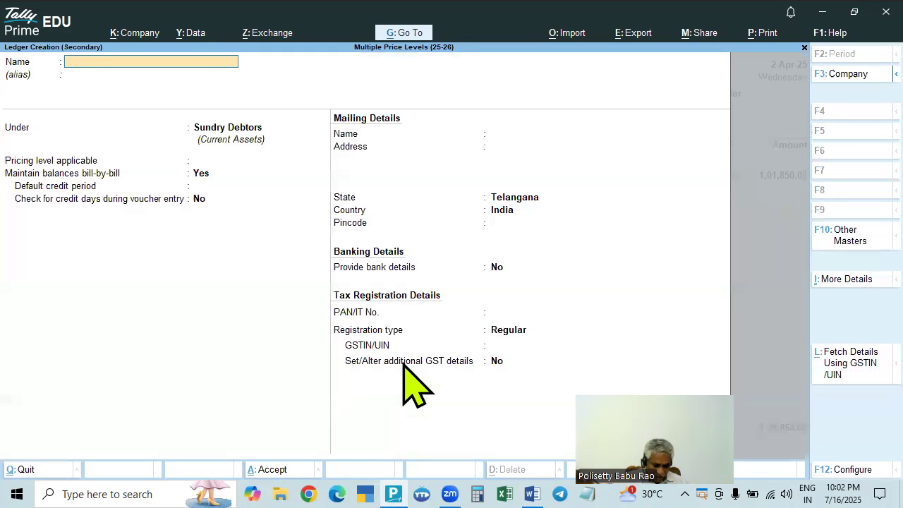
type("IGST")
key("Return")
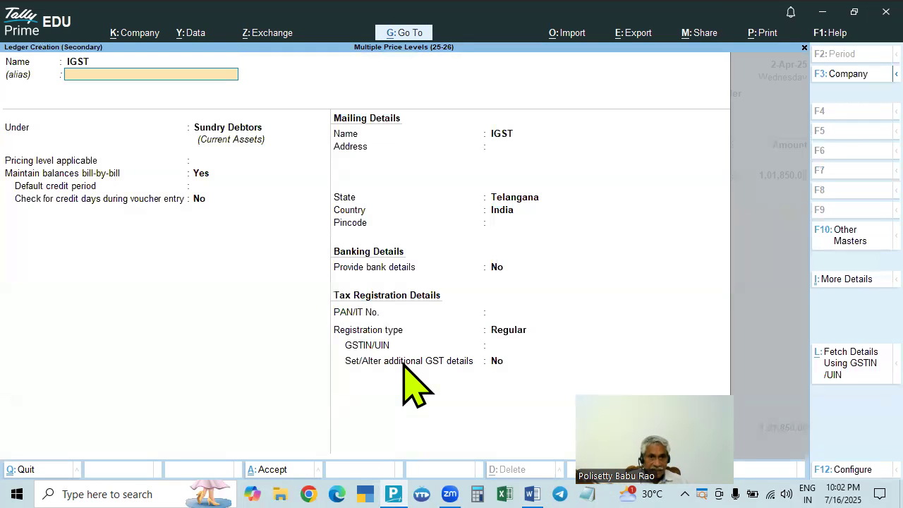
key("Return")
type("DU")
key("Return")
key("Up")
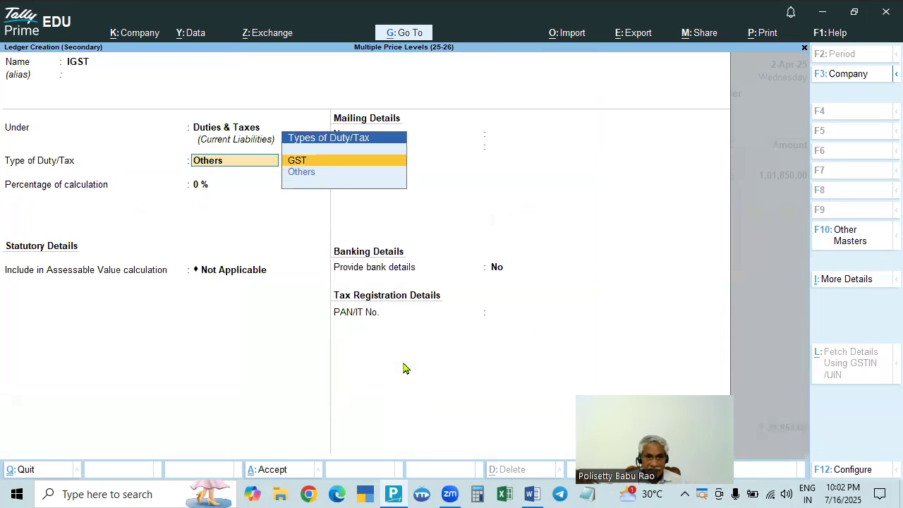
key("Return")
key("ctrl+a")
key("Return")
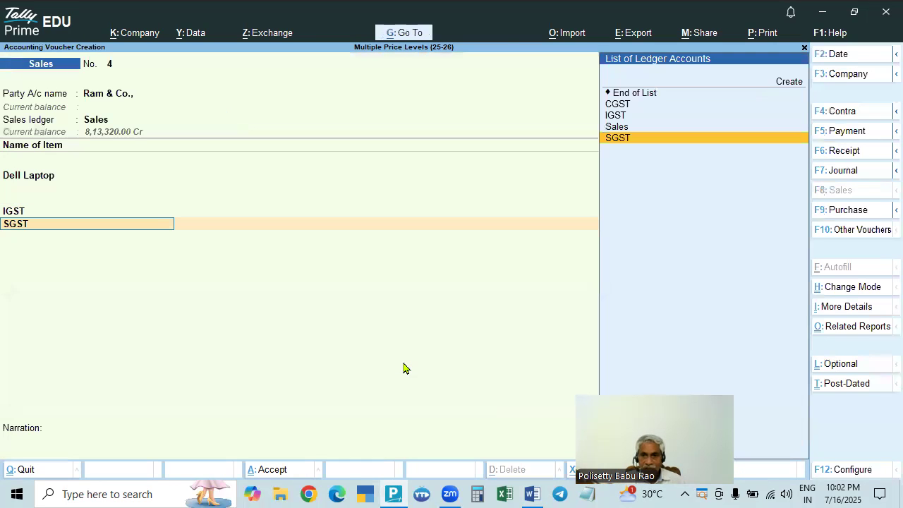
Try to clear the SGST ledger from the second tax line
key("Return")
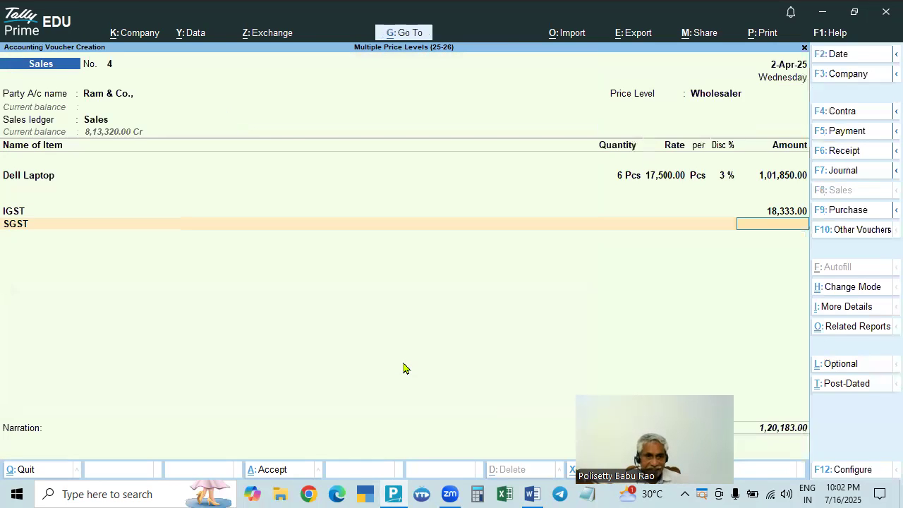
key("BackSpace")
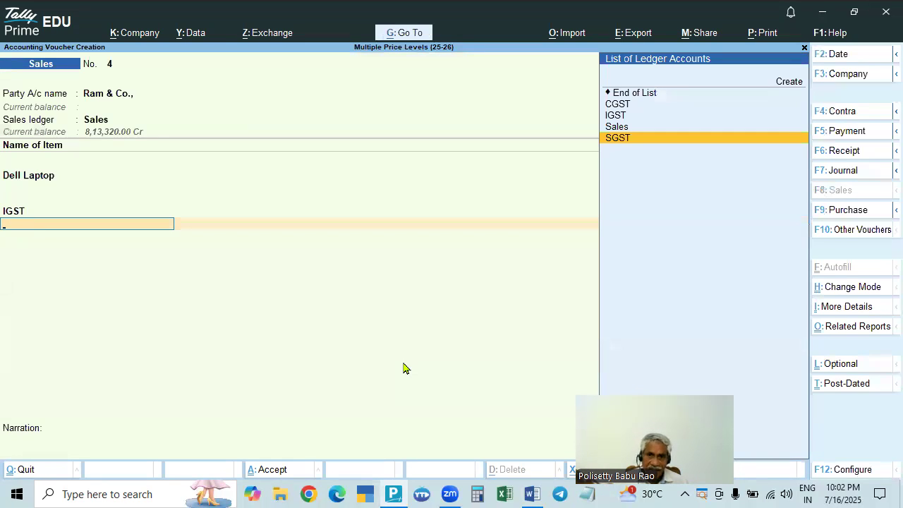
key("Return")
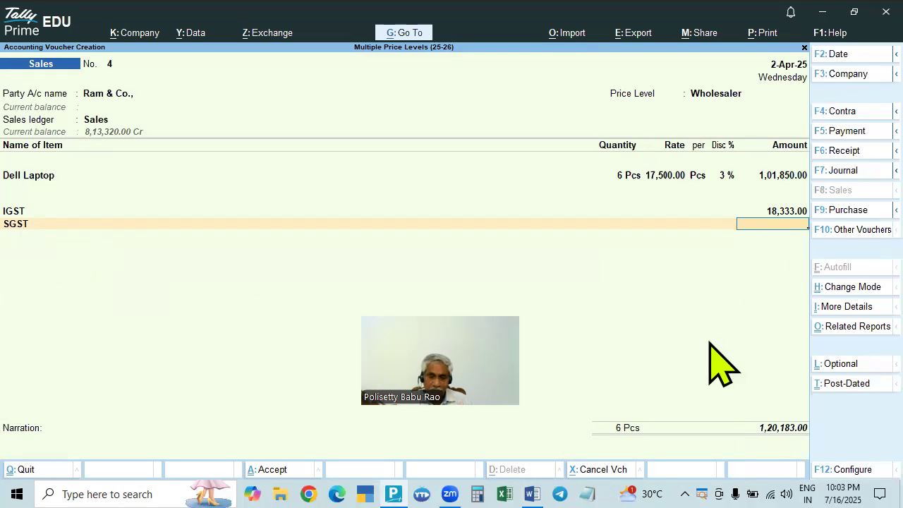
Leave the SGST amount blank and advance past the voucher total to the narration
key("Return")
key("Return")
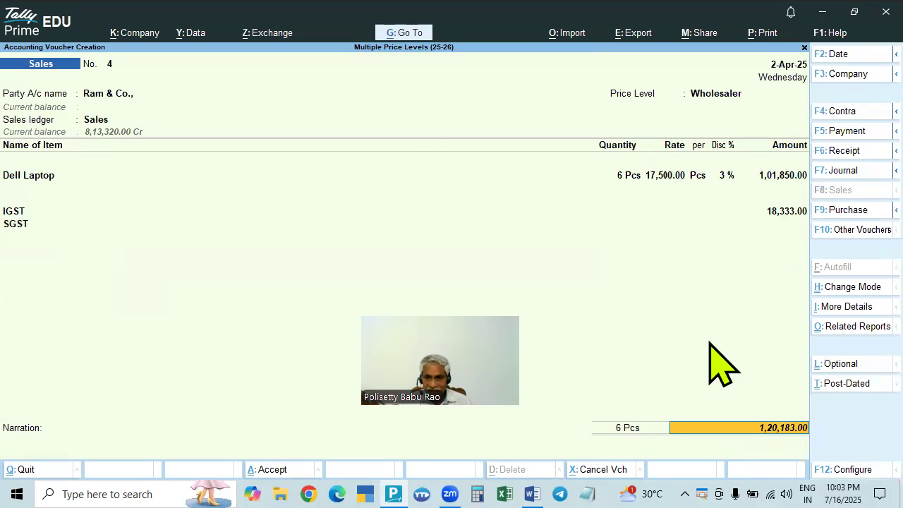
key("Return")
key("Return")
key("Return")
key("Return")
key("Return")
key("Return")
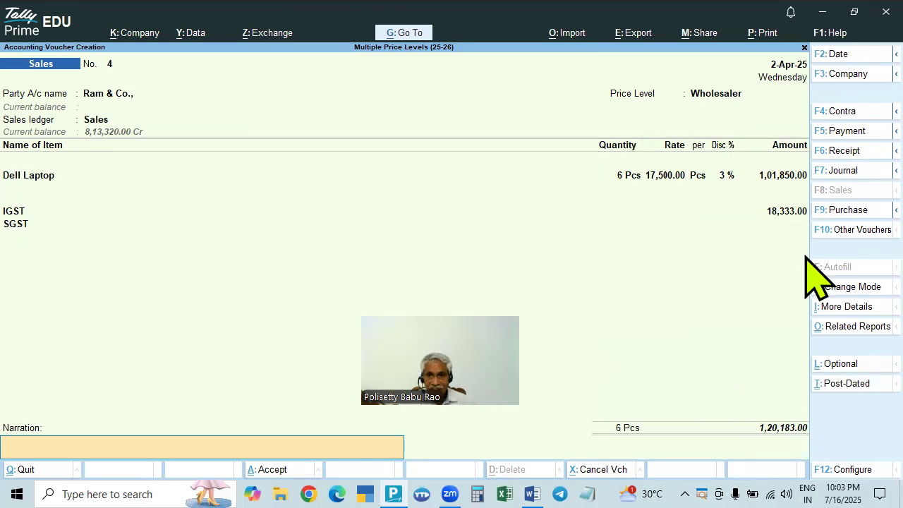
Leave the narration blank and save the Ram & Co. sales voucher
key("Return")
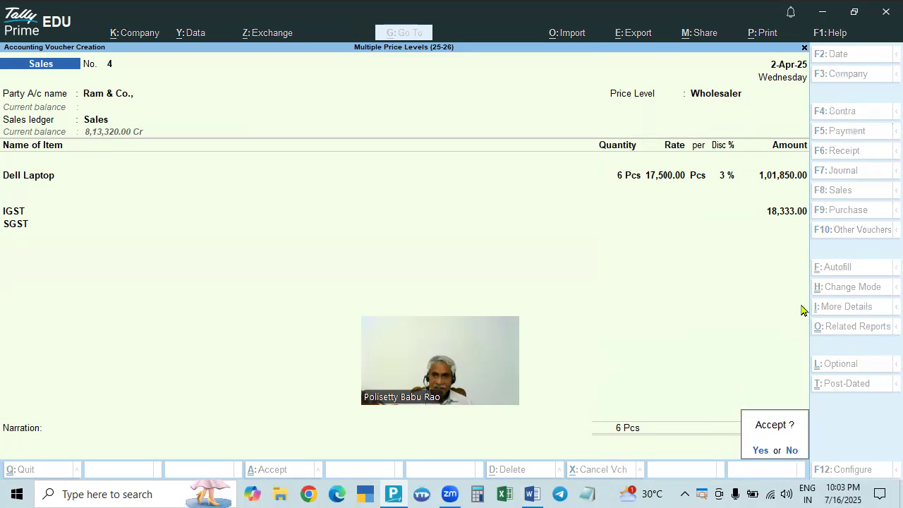
key("Return")
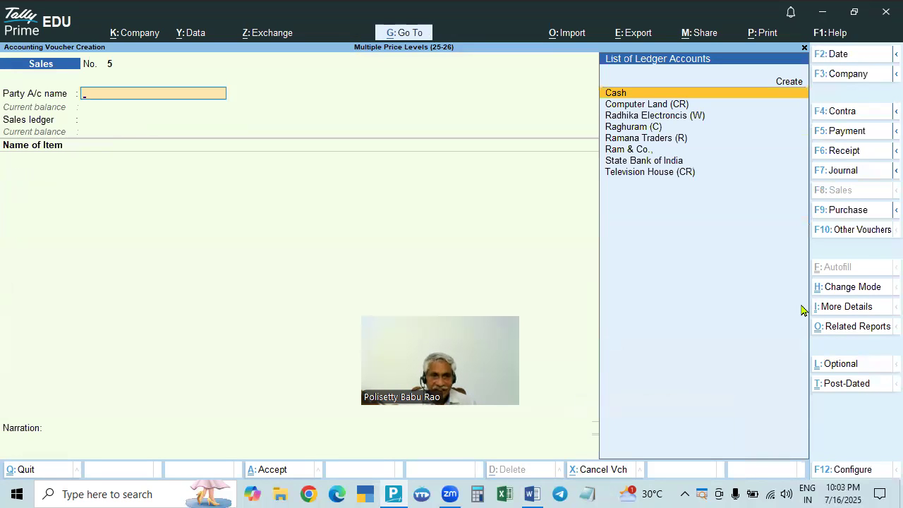
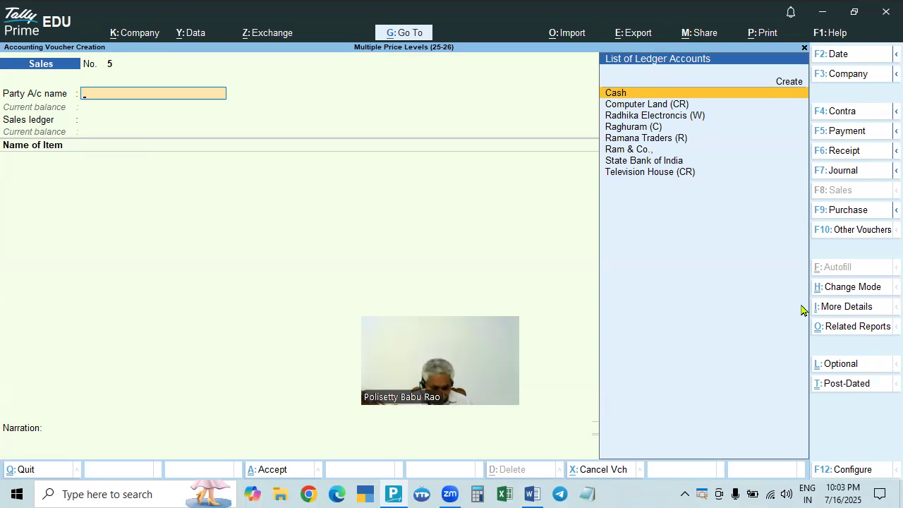
Start a new party ledger from the sales voucher with the customer's full name, placing it under Suspense A/c
key("alt+c")
type("KRISHNA RAO")
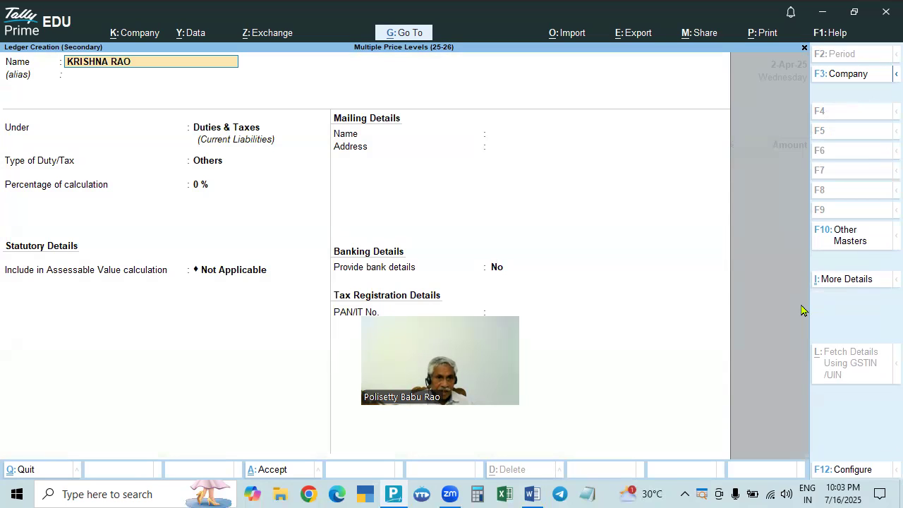
key("Return")
key("Return")
type("sus")
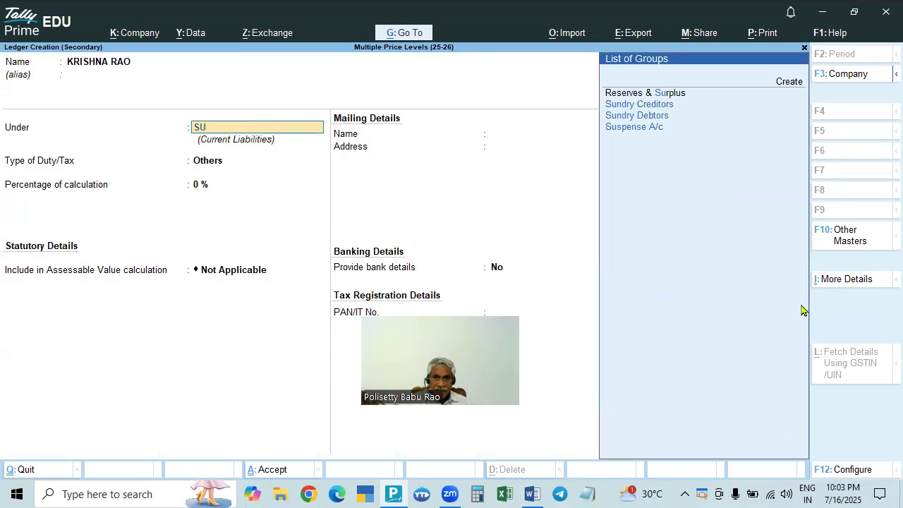
key("Return")
key("Return")
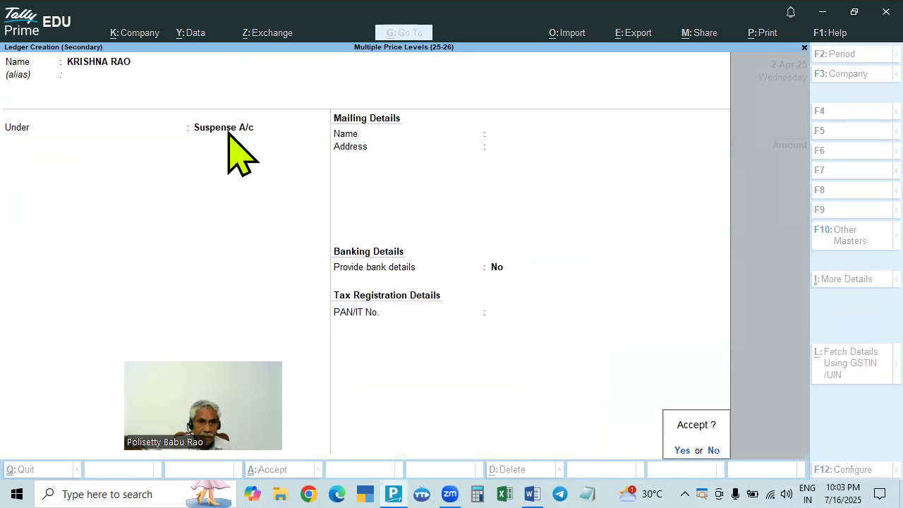
Change the new ledger's group to Sundry Debtors and keep its pricing level as Not Applicable
key("Escape")
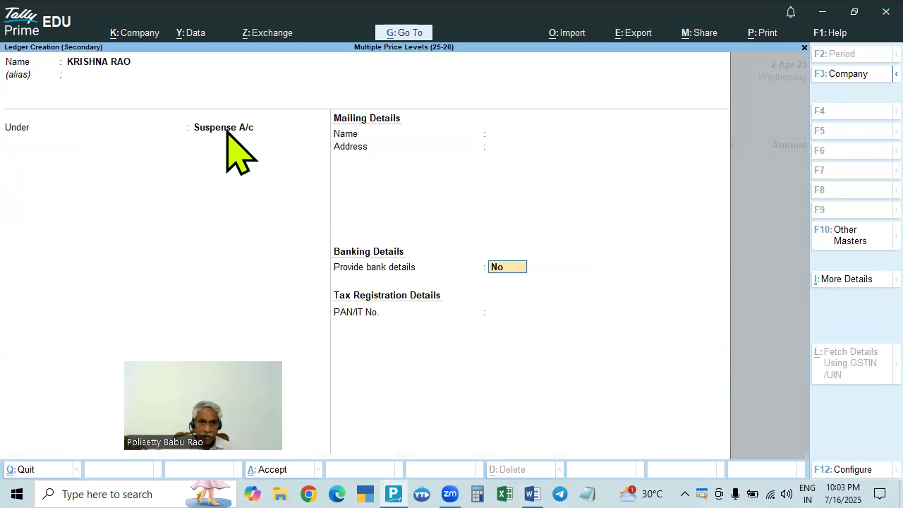
left_click(227, 131)
type("sun")
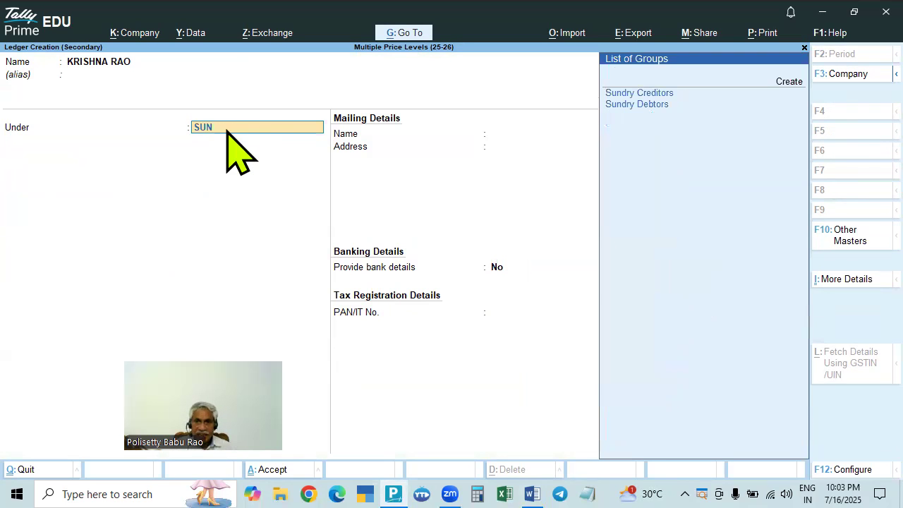
key("Down")
key("Return")
key("Return")
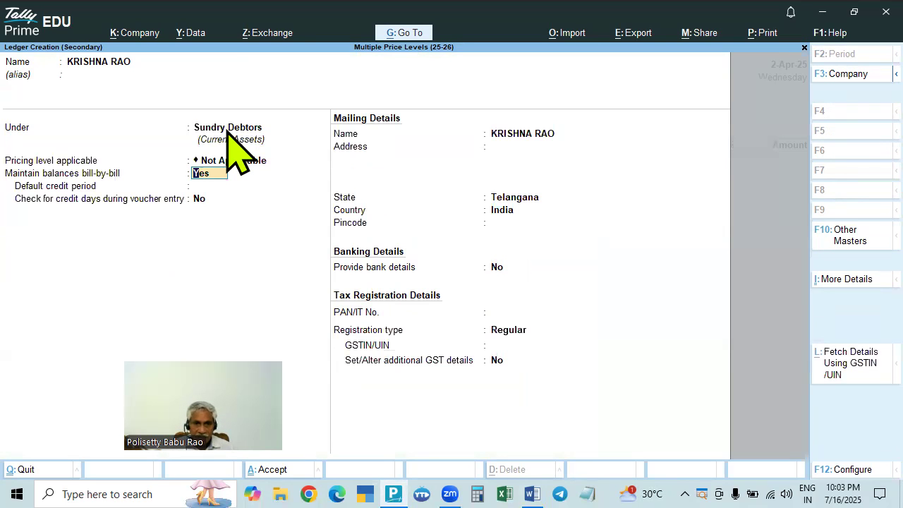
Keep bill-by-bill balances without a credit period, set the registration type to Unregistered/Consumer, and save the ledger
key("Return")
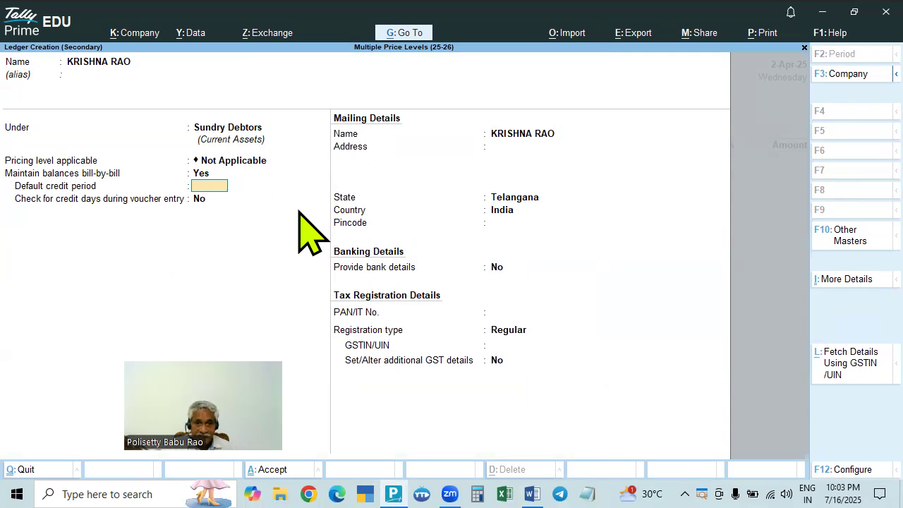
key("Return")
left_click(508, 331)
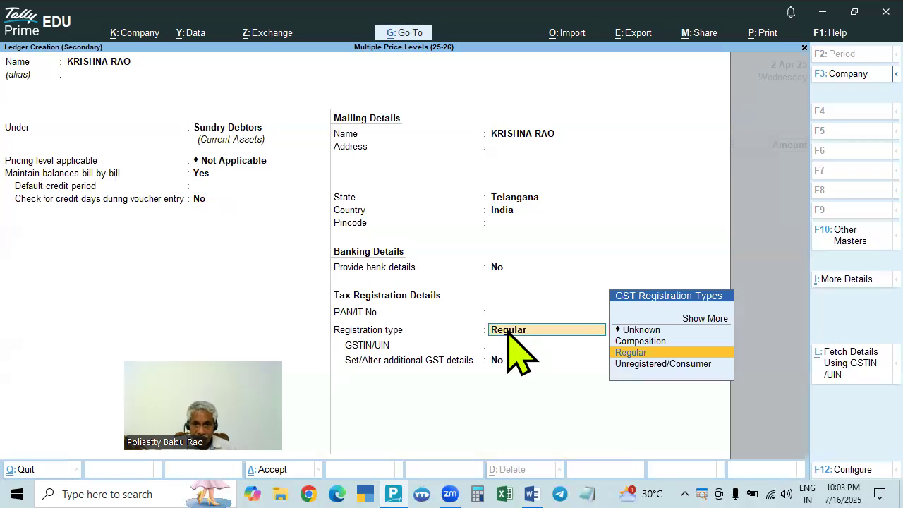
key("Down")
key("Return")
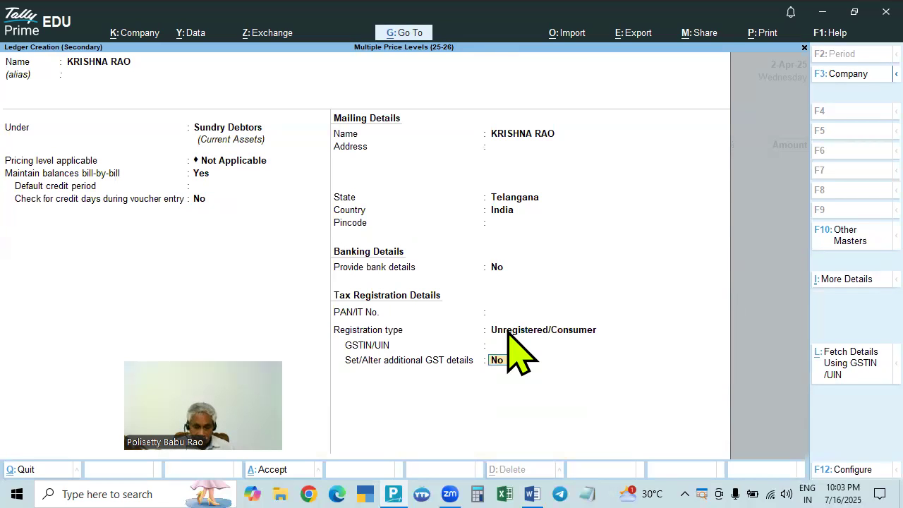
key("ctrl+a")
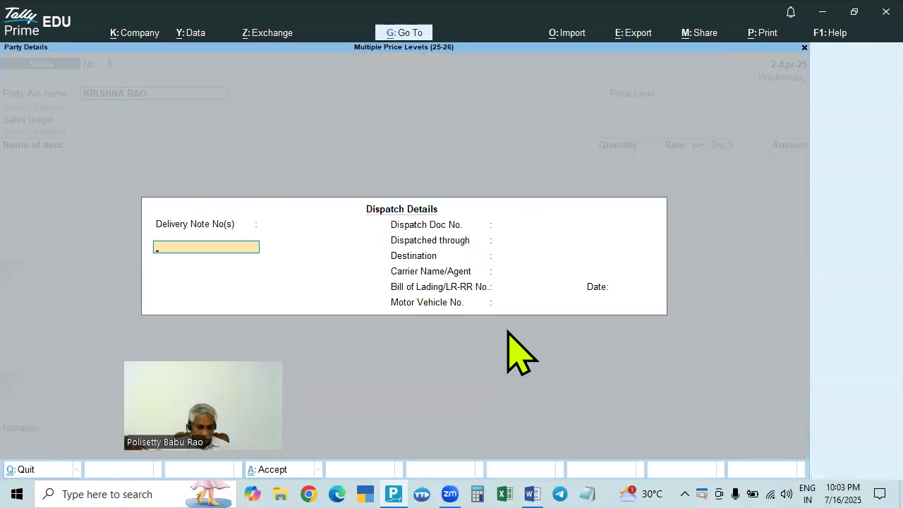
Accept the default dispatch and party details, keep the price level as Not Applicable, and choose the Sales ledger
key("ctrl+a")
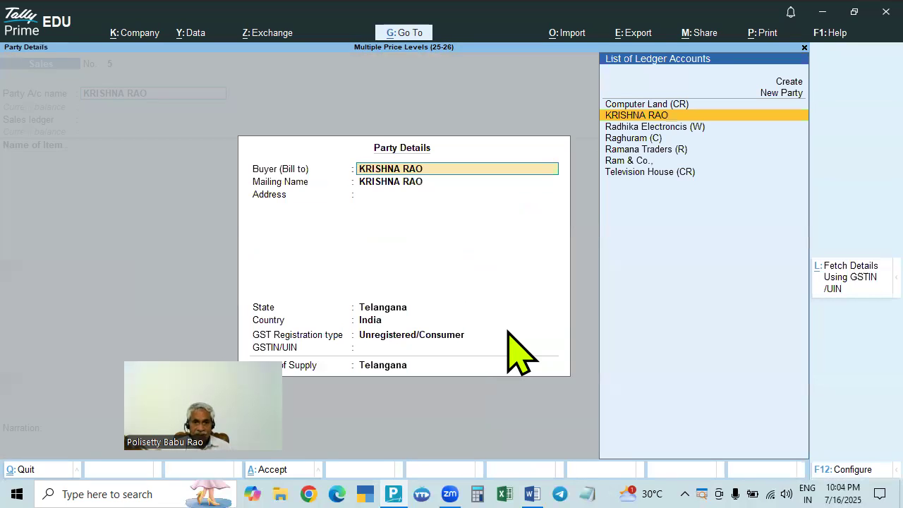
key("Return")
key("ctrl+a")
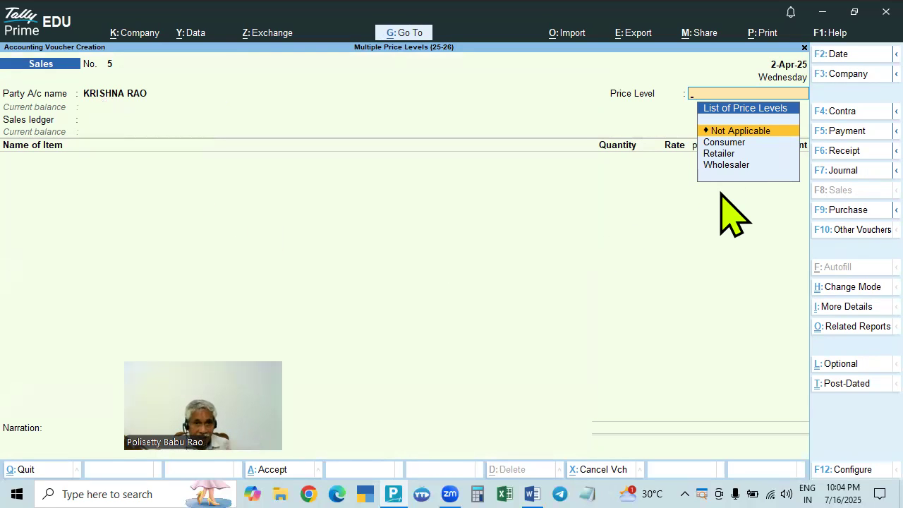
key("Return")
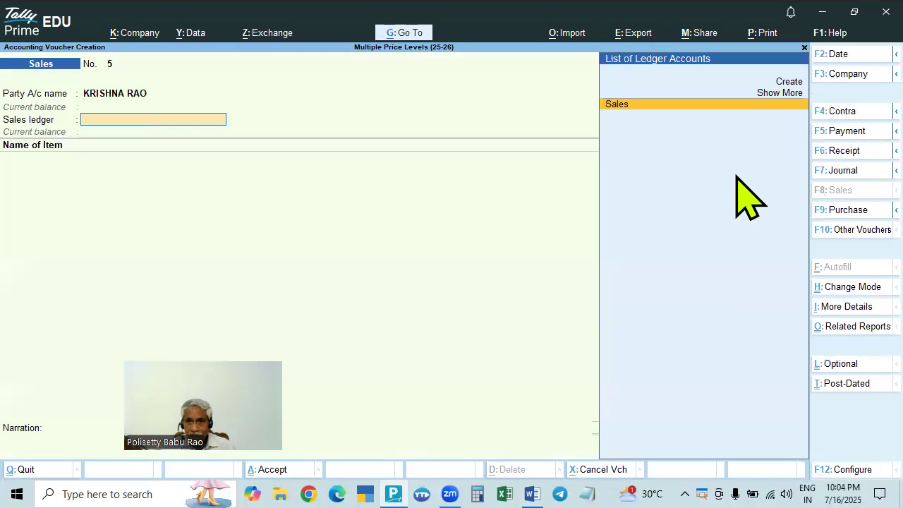
key("Return")
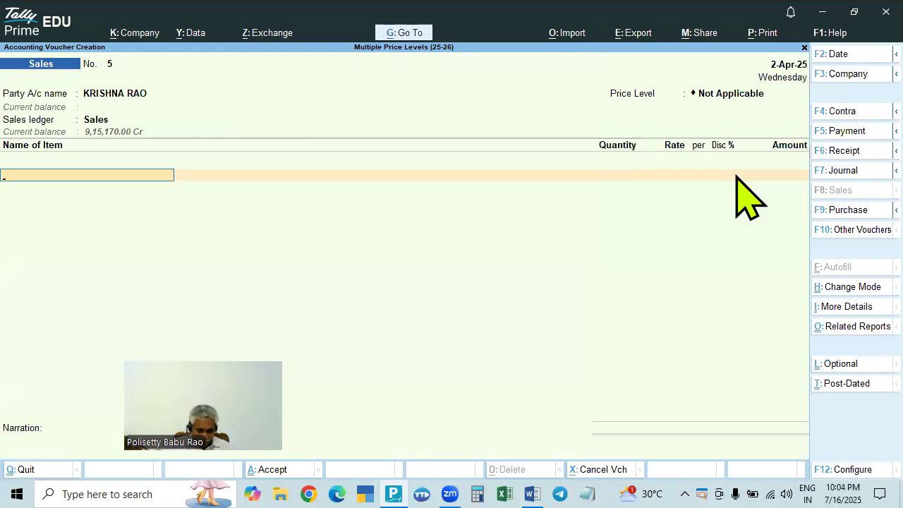
Add Onida TV 30' to the voucher with a quantity of 1 Nos
key("Down")
key("Down")
key("Down")
key("Down")
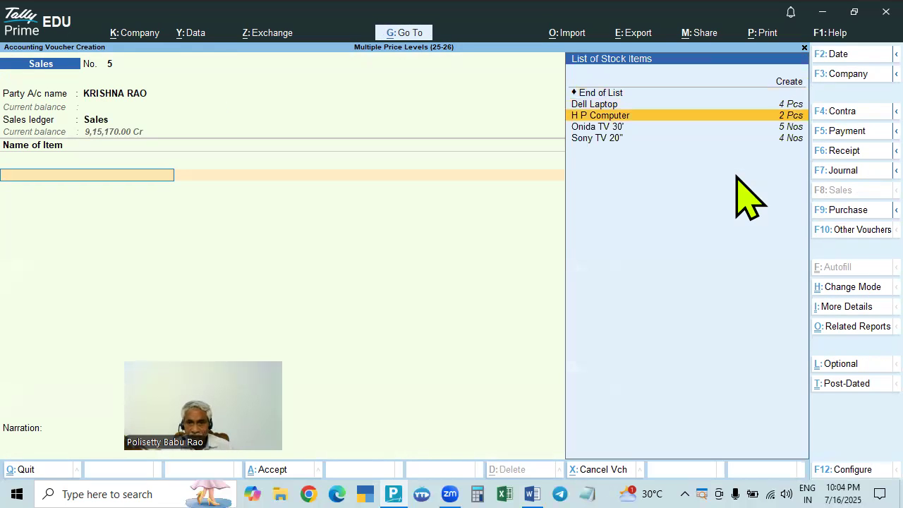
key("Down")
key("Return")
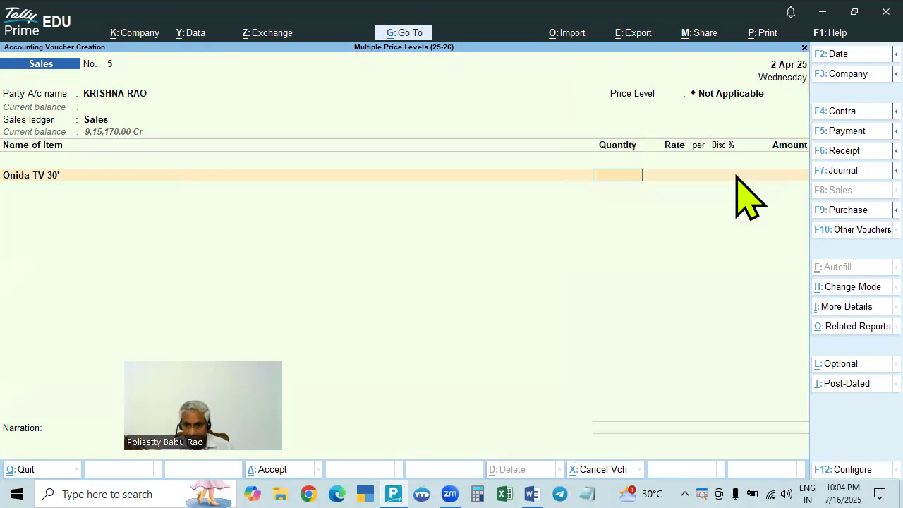
key("Return")
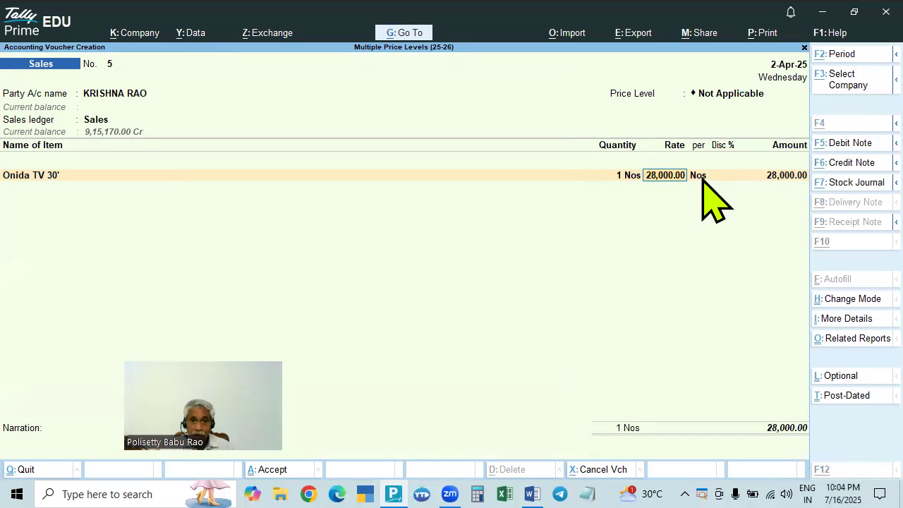
Consult the price list in Word, and give the Onida TV line in TallyPrime a rate of 30,000 with a 2% discount
key("alt+Tab")
key("alt+Tab")
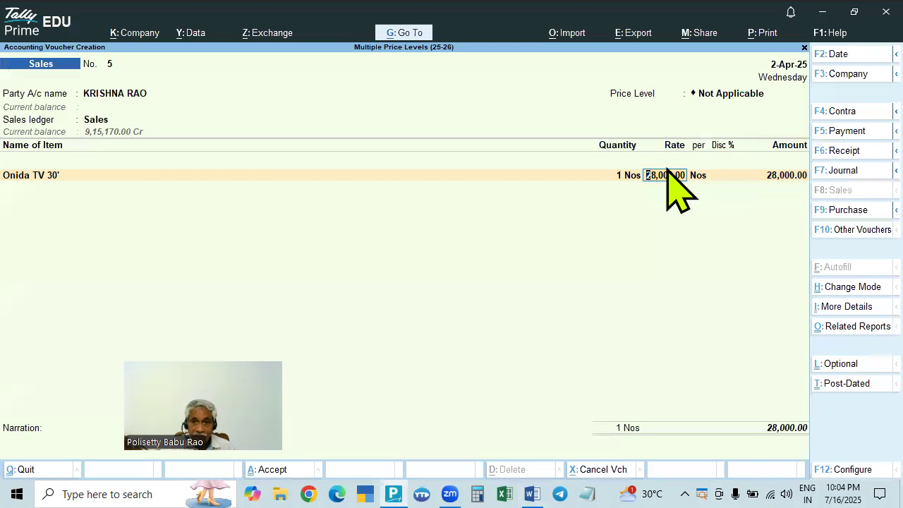
key("alt+Tab")
key("alt+Tab")
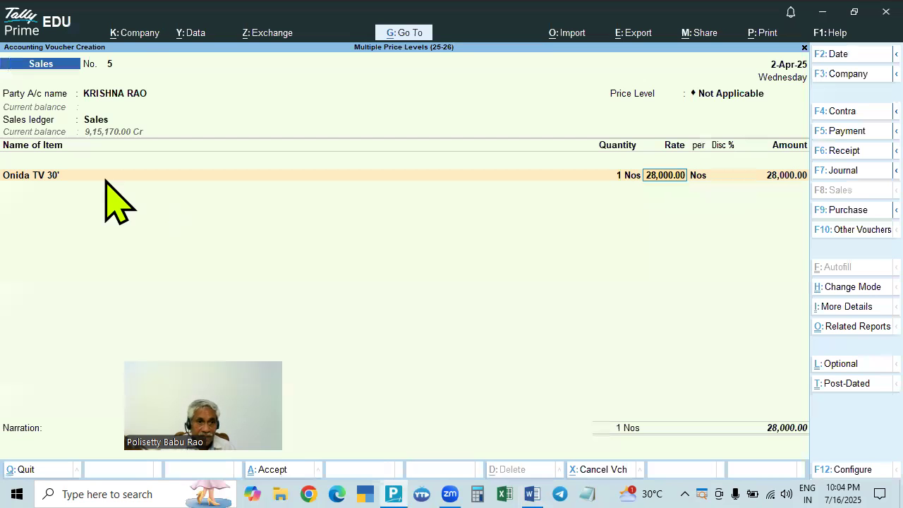
key("alt+Tab")
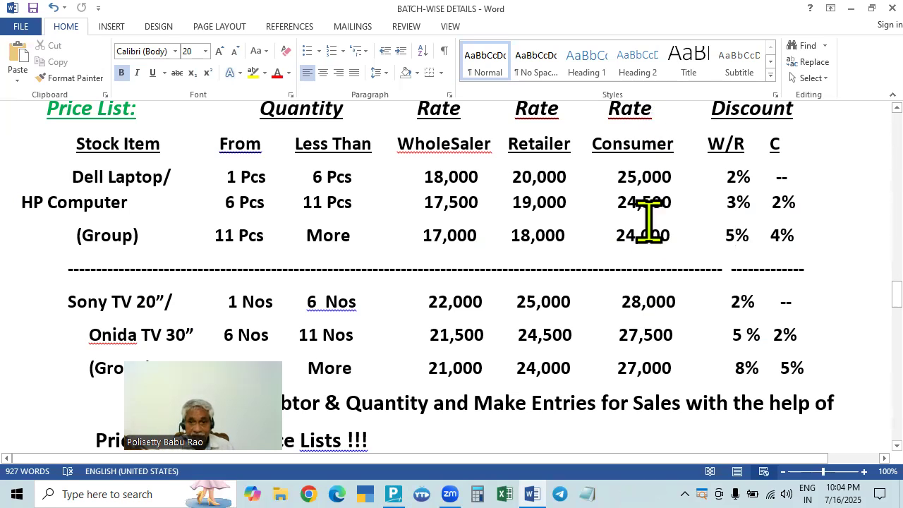
key("alt+Tab")
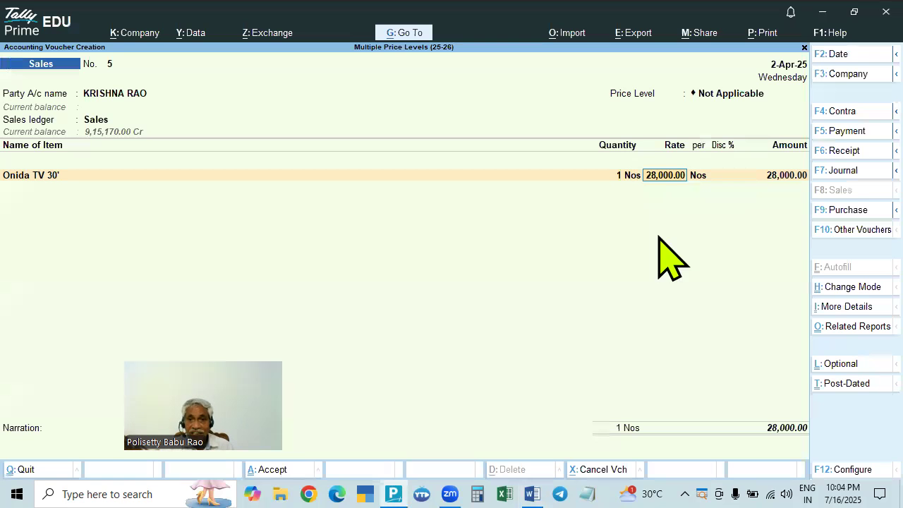
type("30000")
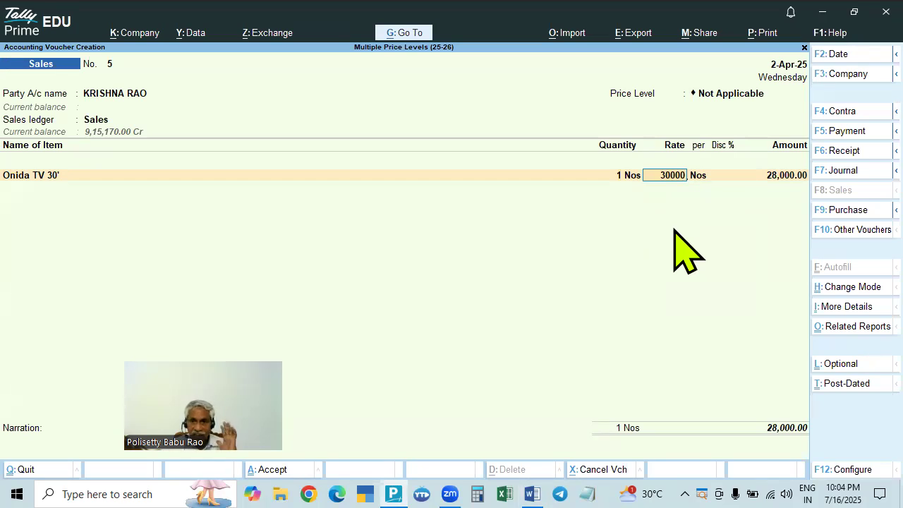
key("Return")
key("Return")
type("2")
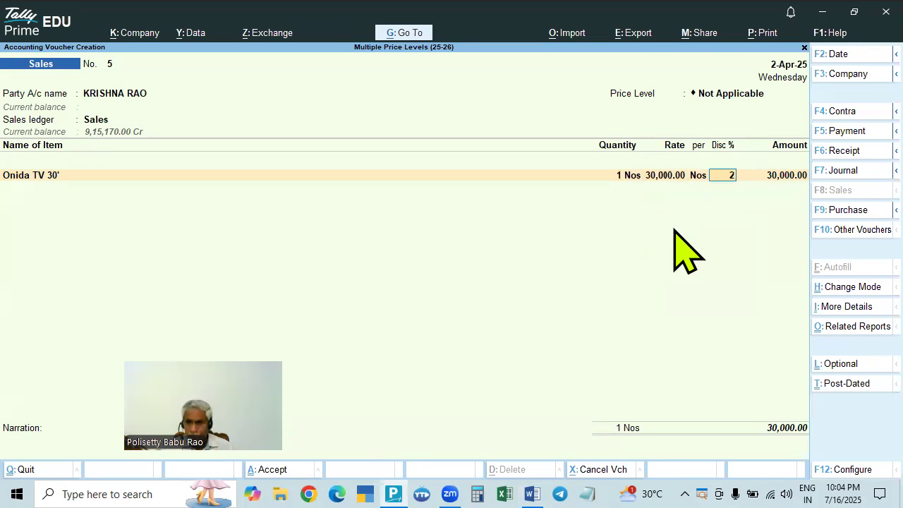
key("Return")
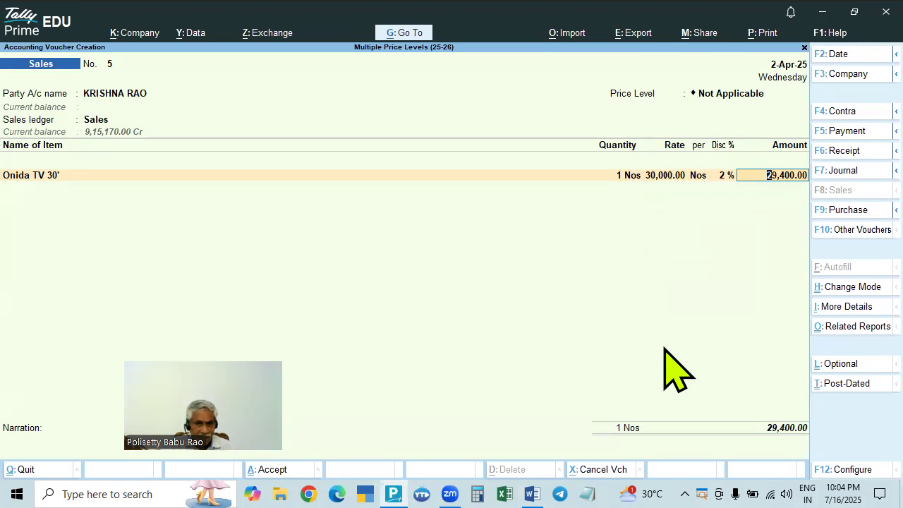
key("Return")
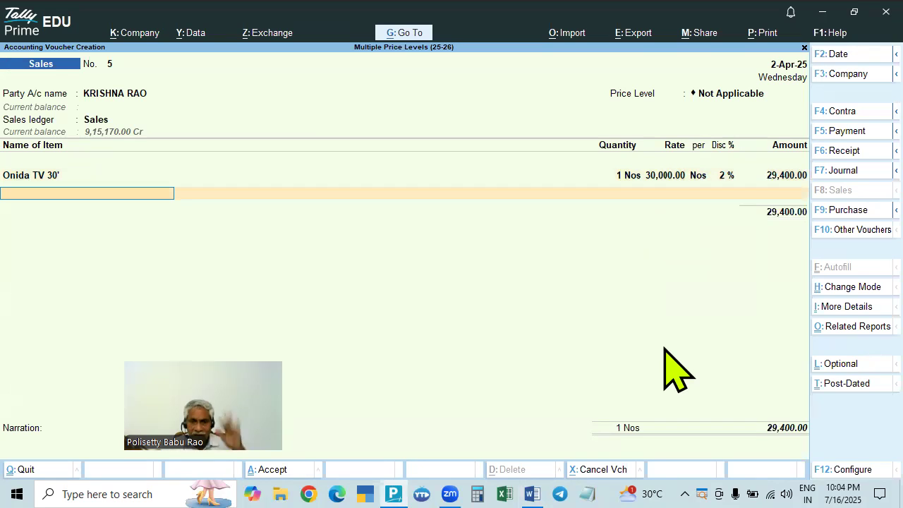
End the item list and add the CGST and SGST ledgers as the voucher's tax lines
key("Return")
type("CG")
key("Return")
key("Return")
type("SG")
key("Return")
key("Return")
key("Return")
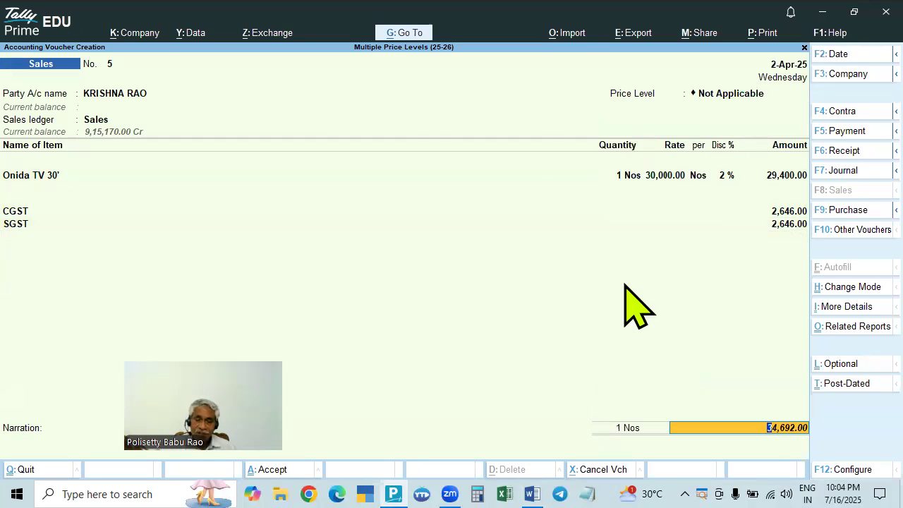
Accept the default bill-wise details, leave the narration blank, and save the sales voucher
key("Return")
key("Return")
key("Return")
key("Return")
key("Return")
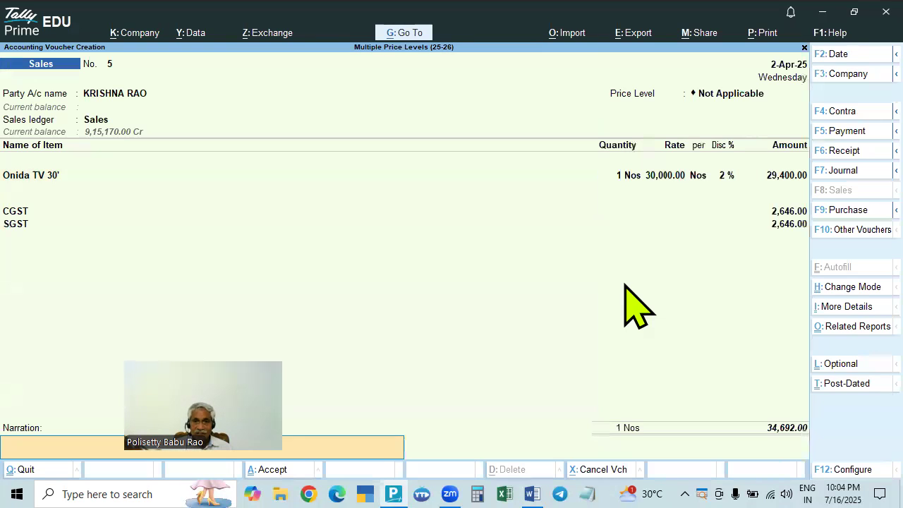
key("Return")
key("Return")
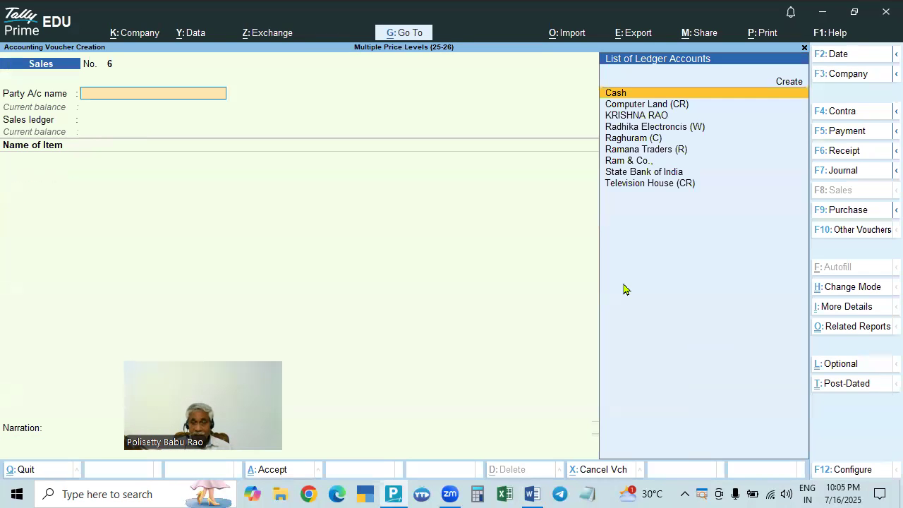
Leave voucher creation and open the list of masters for alteration
key("Escape")
key("Return")
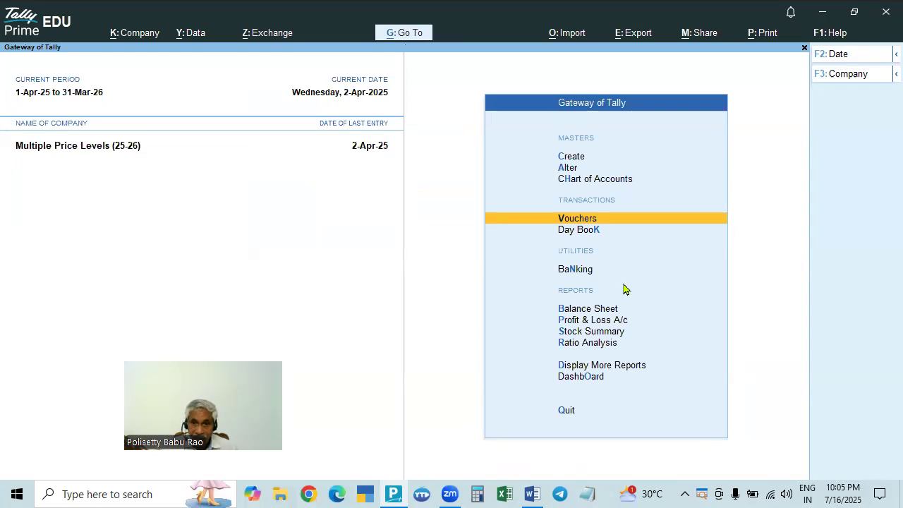
key("Up")
key("Up")
key("Return")
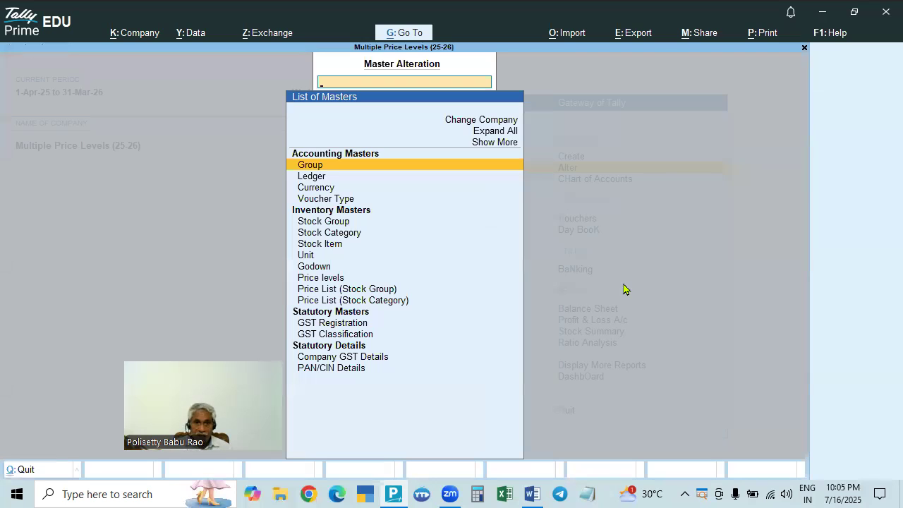
Open the stock-group price list from the masters available for alteration
key("Down")
key("Down")
key("Down")
key("Down")
key("Down")
key("Down")
key("Down")
key("Down")
key("Down")
key("Down")
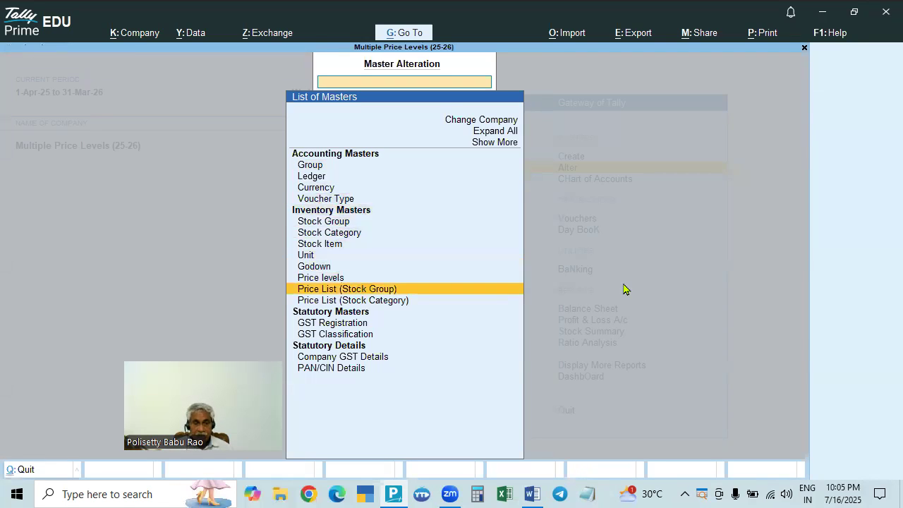
key("Return")
Display the Computers price list for the Wholesaler level, applicable from 1-Apr-25
key("Down")
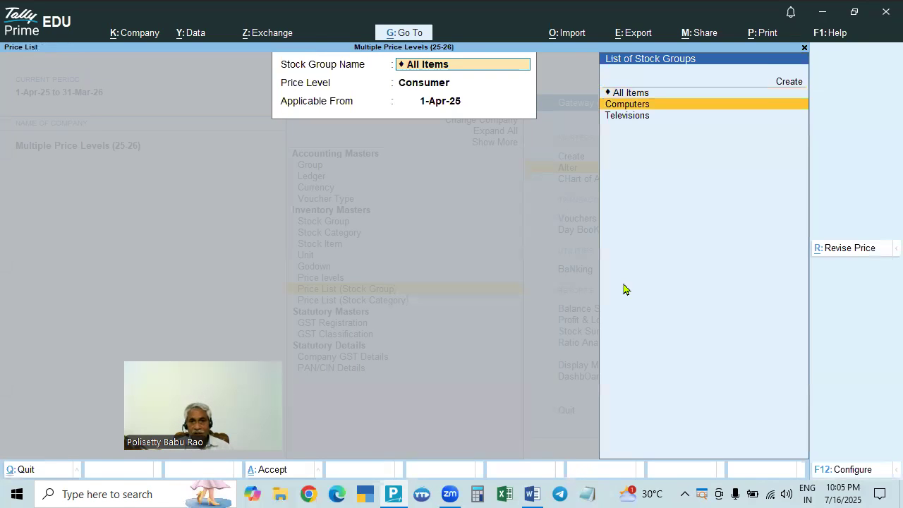
key("Return")
key("Down")
key("Down")
key("Return")
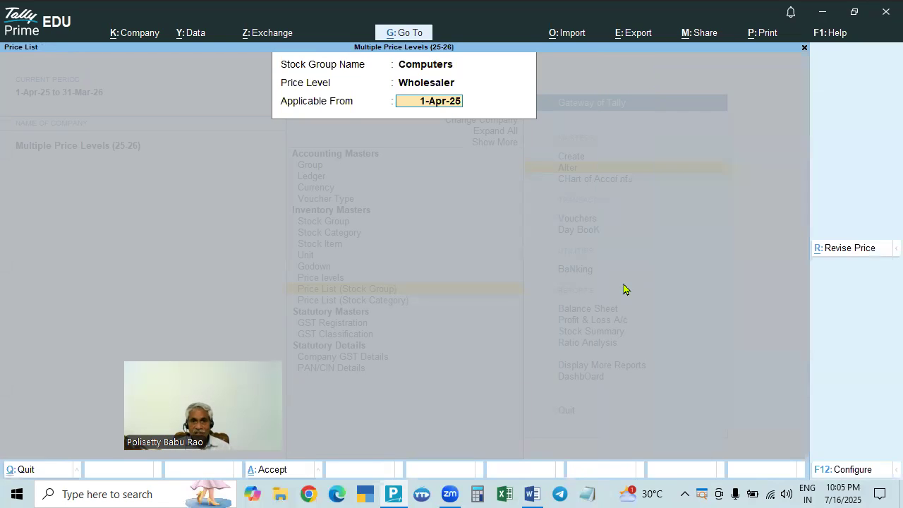
key("Return")
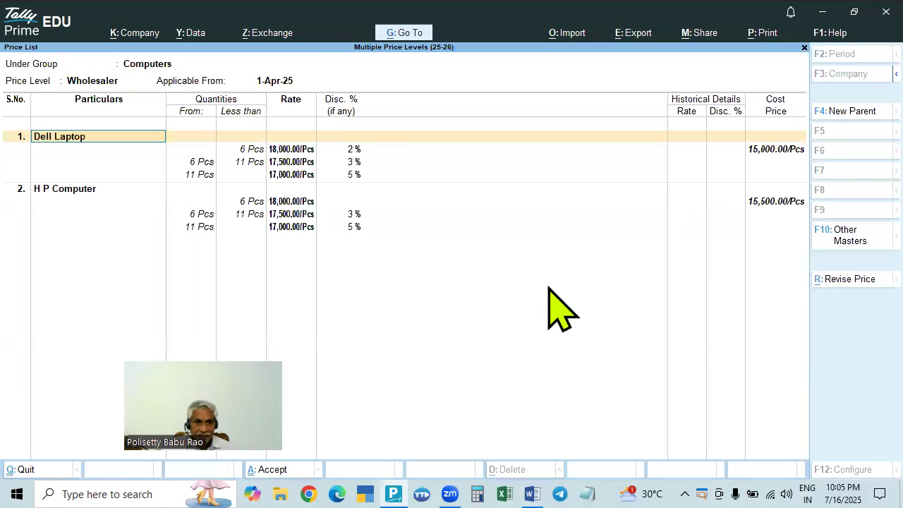
Try clearing Dell Laptop's rate for less than 6 Pcs, then accept the list and return to the Gateway of Tally
left_click(282, 151)
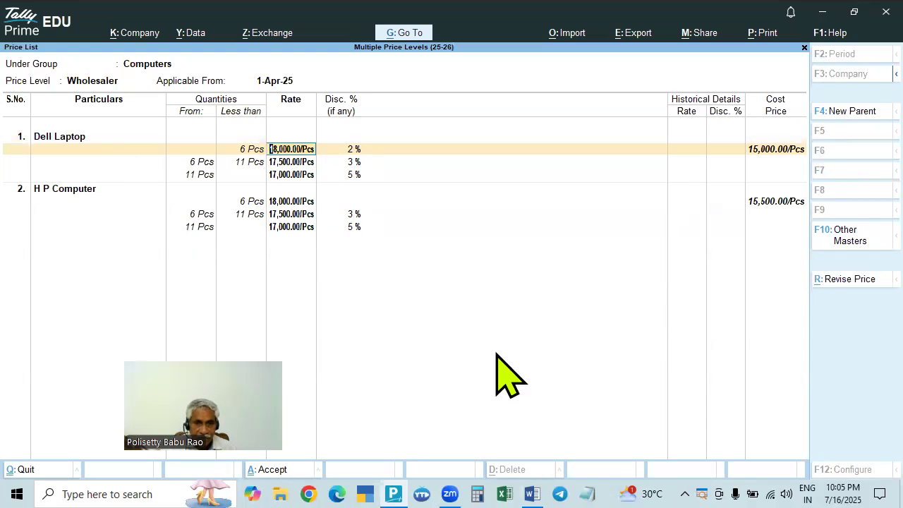
key("BackSpace")
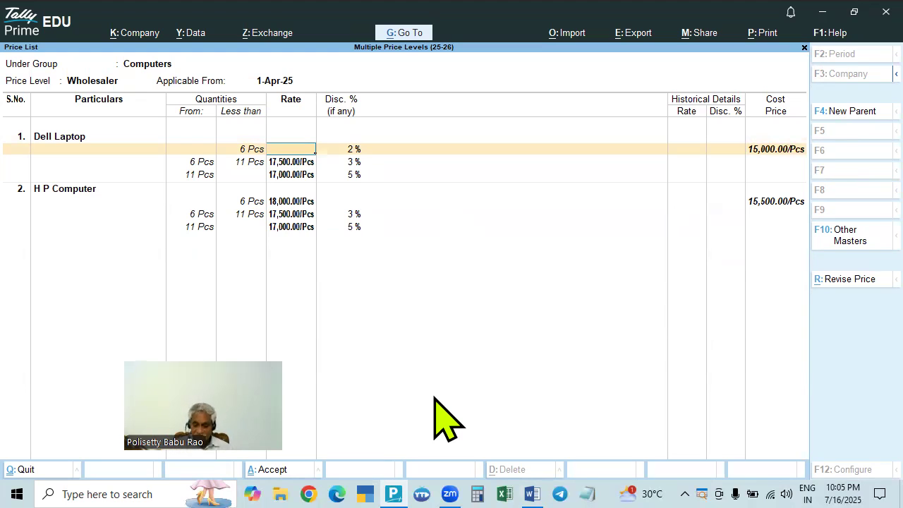
key("ctrl+a")
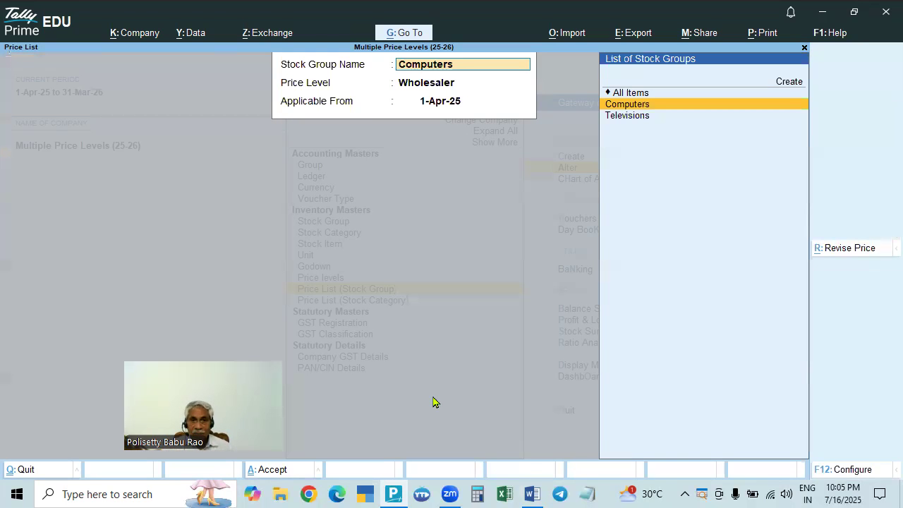
key("Escape")
key("Escape")
key("Escape")
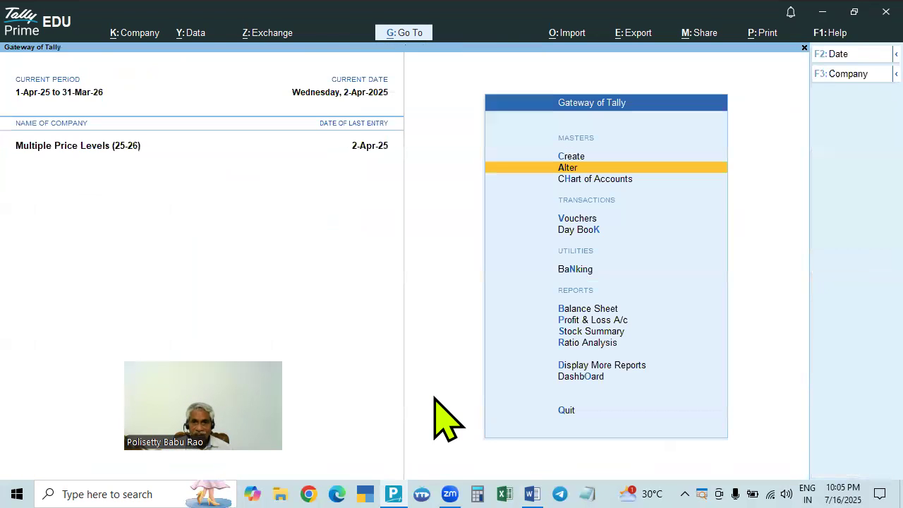
key("Return")
key("Escape")
key("Up")
key("Return")
key("Escape")
key("Down")
Reopen the stock-group price list for alteration
key("Return")
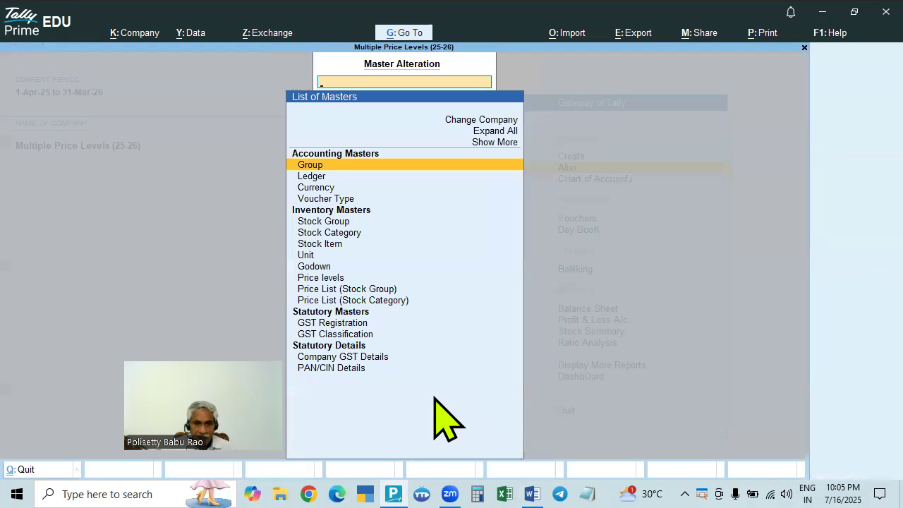
key("Down")
key("Down")
key("Down")
key("Down")
key("Down")
key("Down")
key("Down")
key("Down")
key("Down")
key("Down")
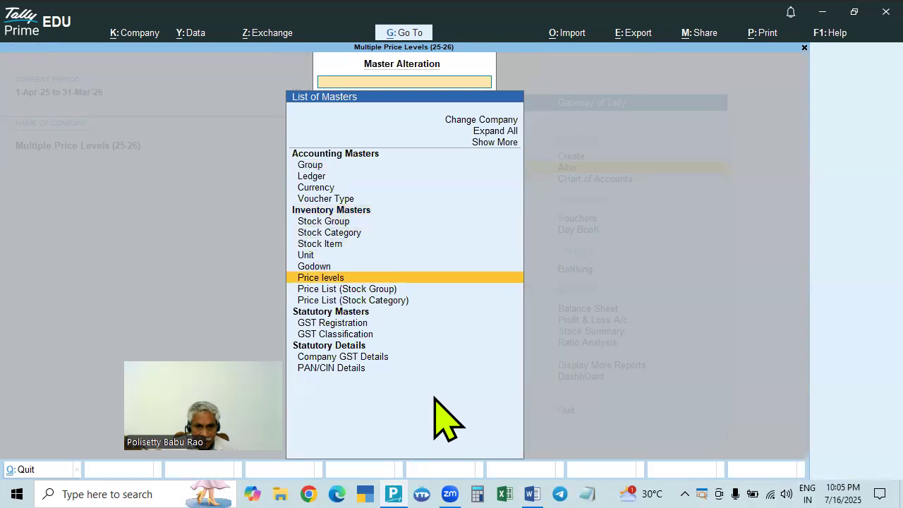
key("Down")
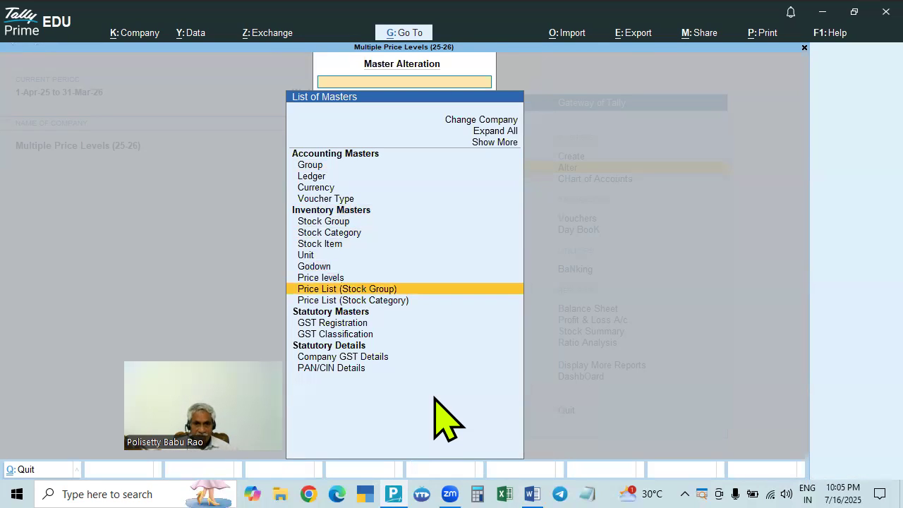
key("Return")
Set up a revised price list for the Computers group at the Wholesaler level, applicable from 1-Jun-25
key("Down")
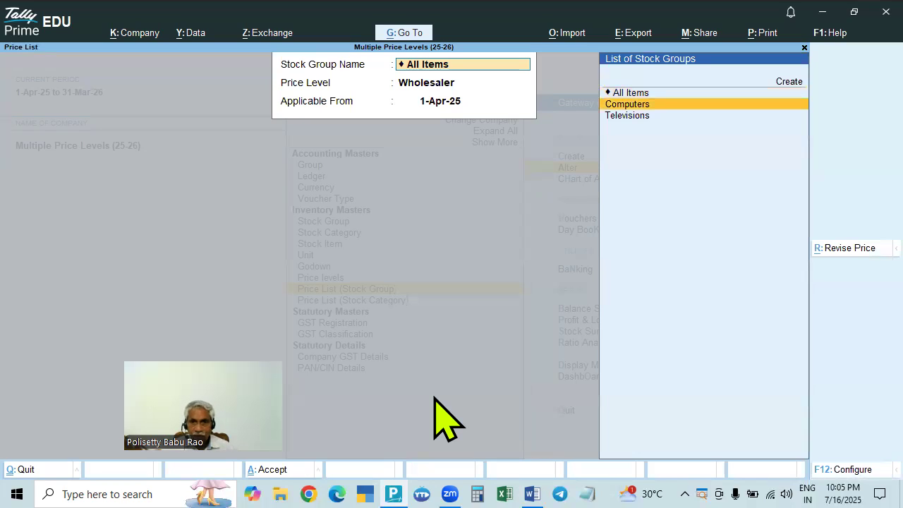
key("Return")
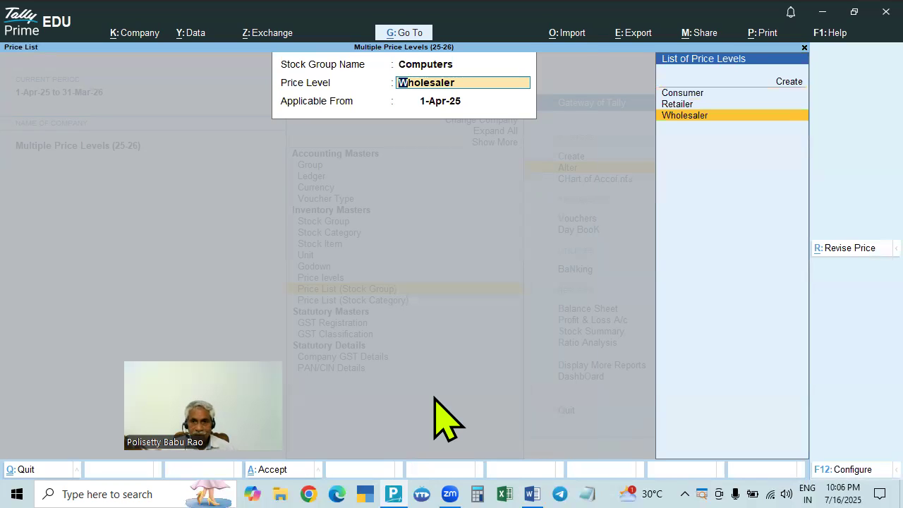
key("Return")
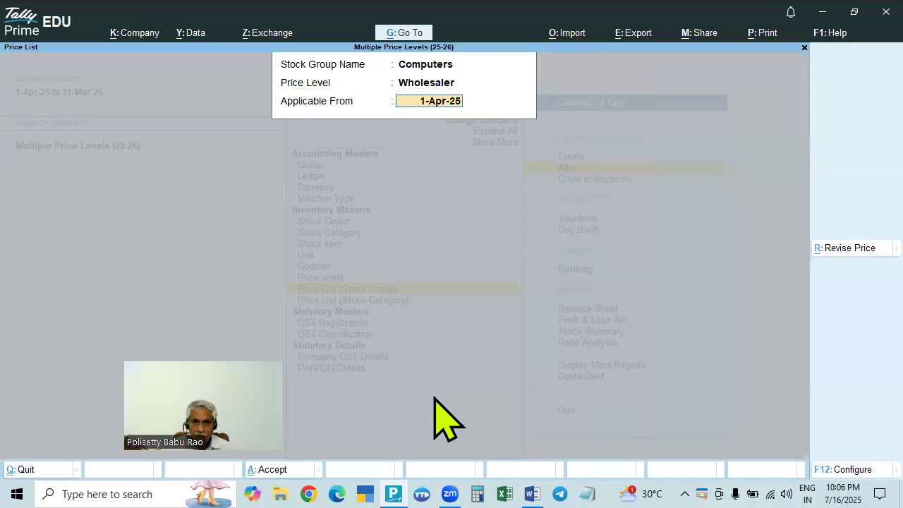
type("1.6.25")
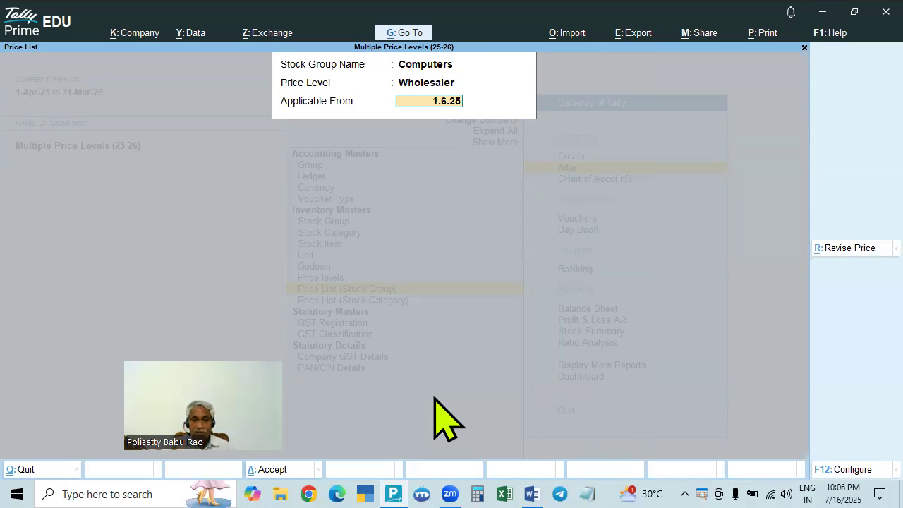
key("Return")
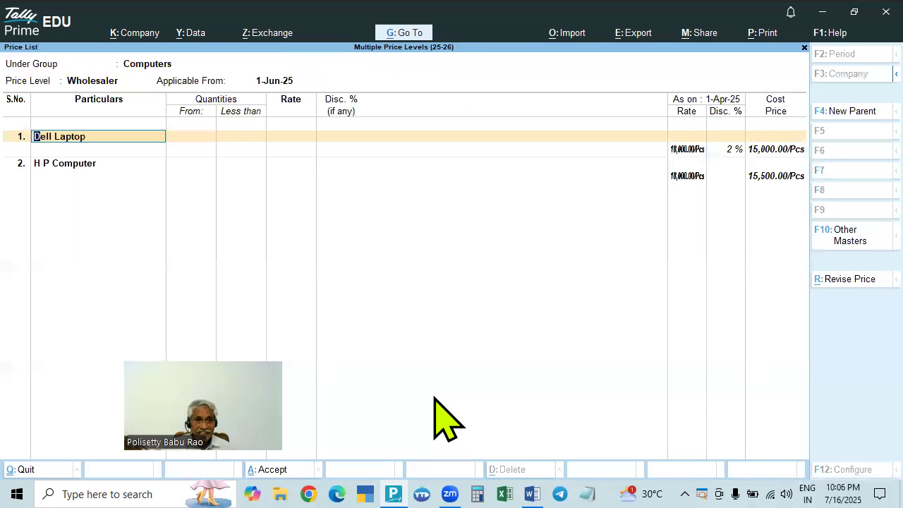
Consult the Word price list, and give Dell Laptop a rate of 18,500 with a 3% discount for less than 6 Pcs
key("Return")
type("6")
key("Return")
key("alt+Tab")
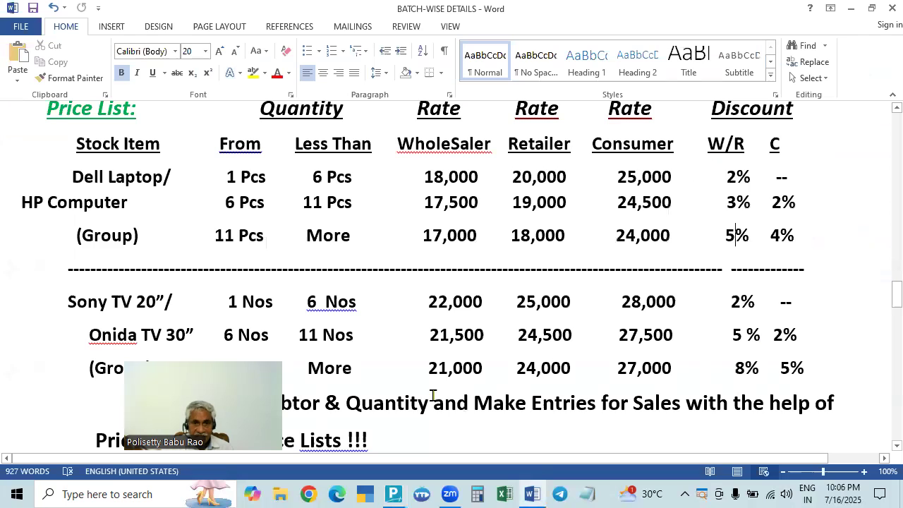
key("alt+Tab")
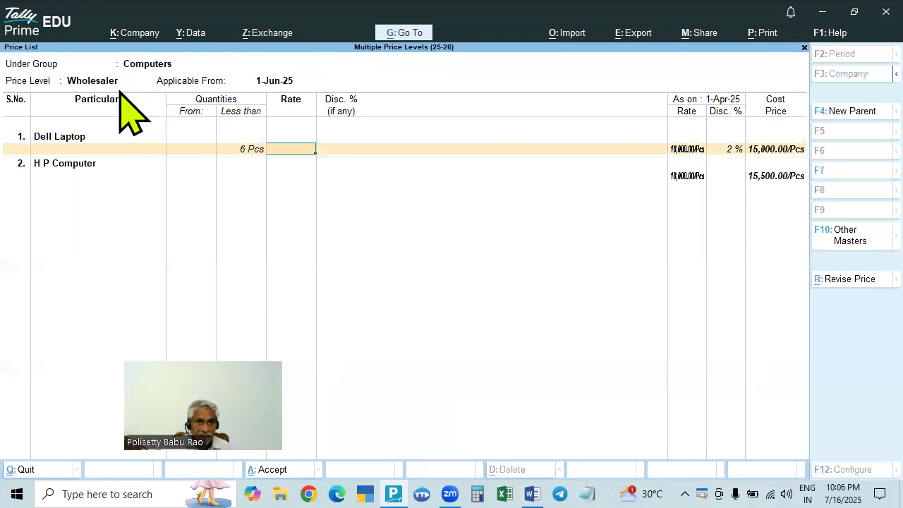
key("alt+Tab")
key("alt+Tab")
key("alt+Tab")
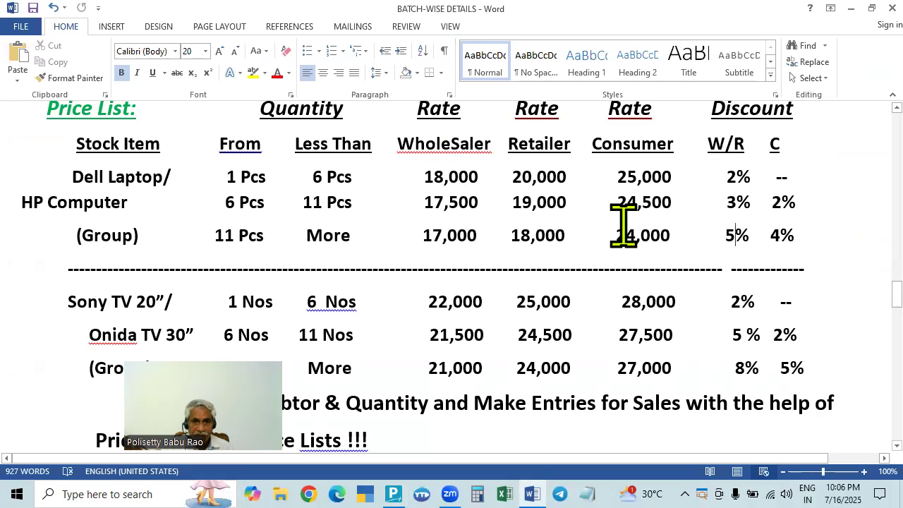
key("alt+Tab")
type("18,000")
key("Return")
key("alt+Tab")
key("alt+Tab")
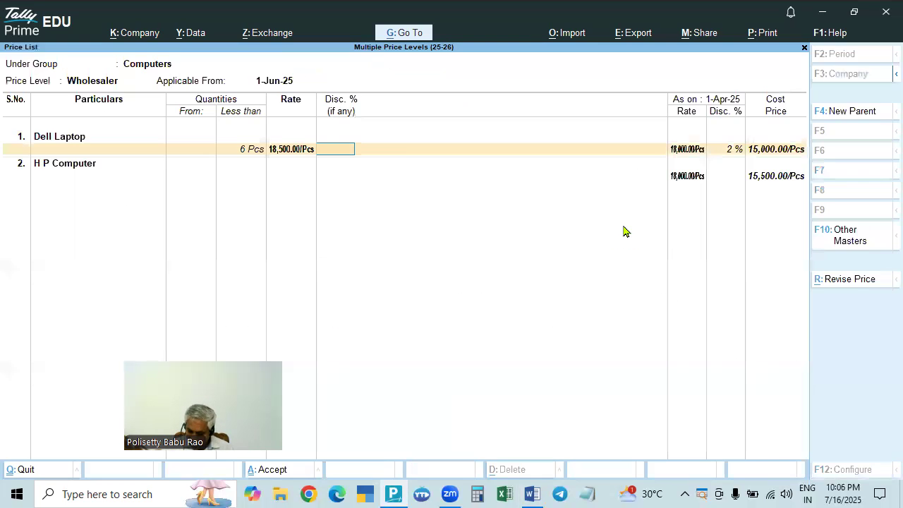
type("3")
key("Return")
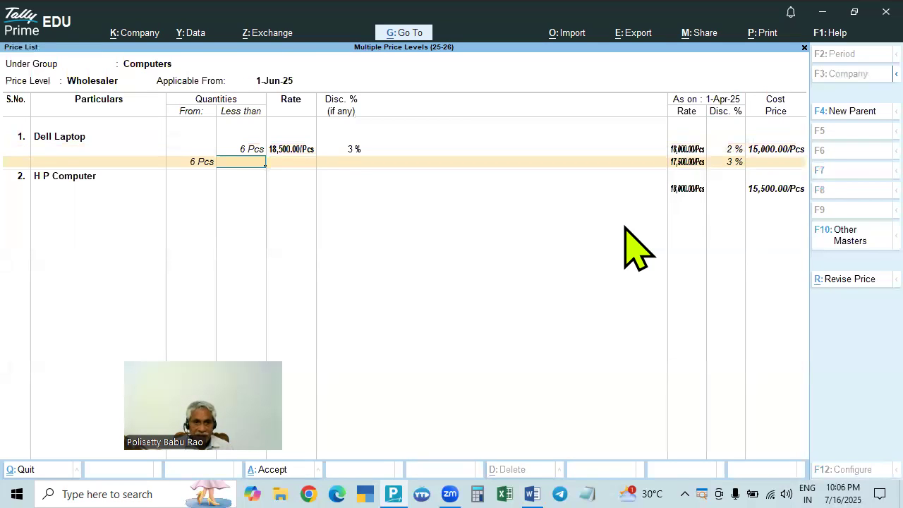
Add a Dell Laptop slab from 6 to less than 11 Pcs at a rate of 18,000 with a 4% discount
type("11")
key("Return")
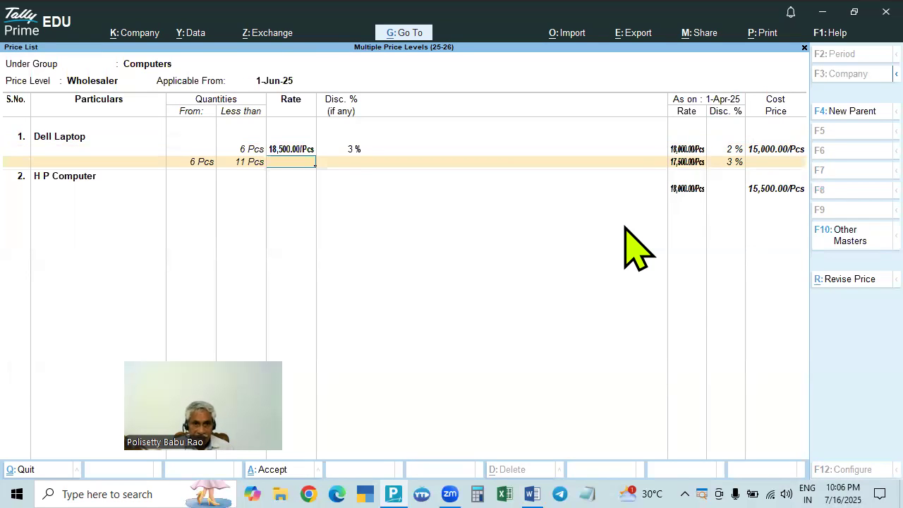
key("alt+Tab")
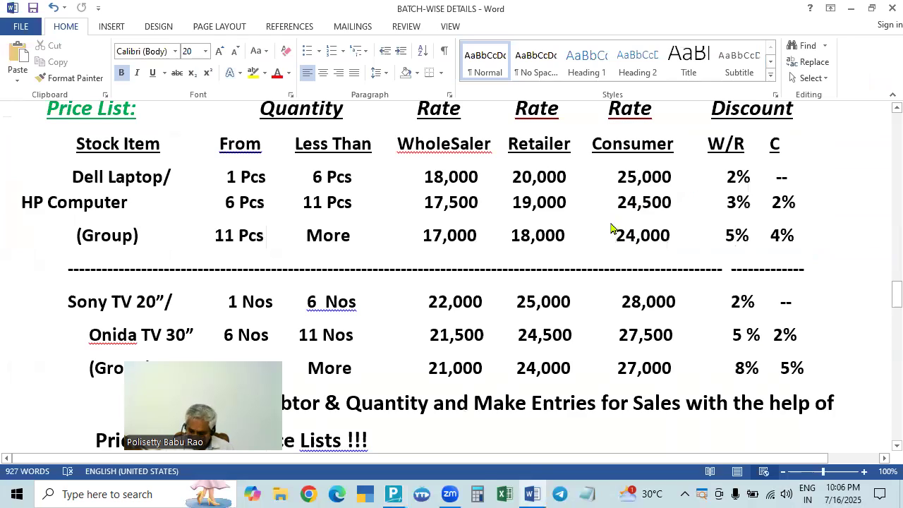
key("alt+Tab")
type("8,000")
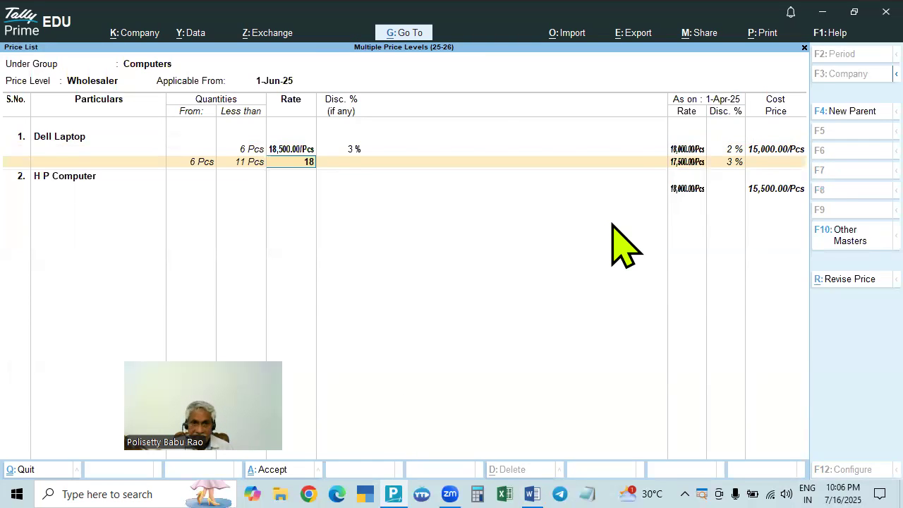
key("Return")
key("alt+Tab")
key("alt+Tab")
type("4")
key("Return")
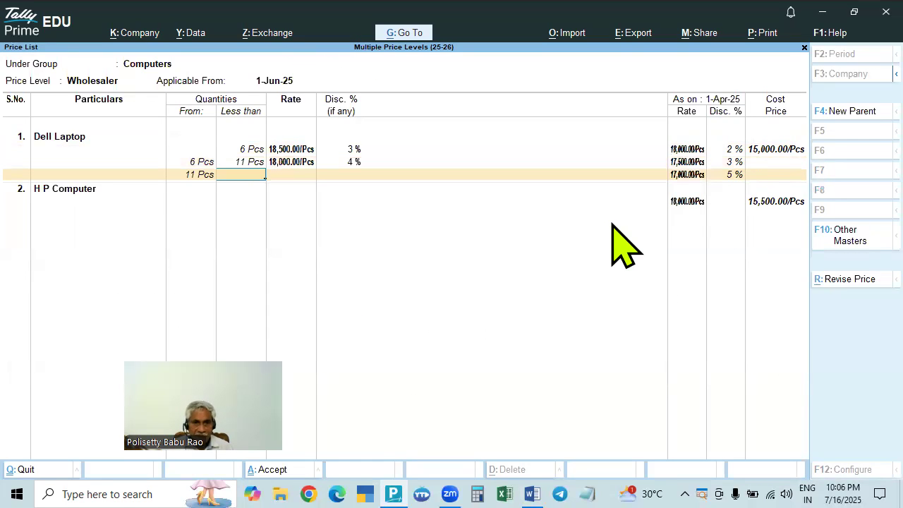
Price the open-ended Dell Laptop slab from 11 Pcs at 17,500 with a 6% discount
key("alt+Tab")
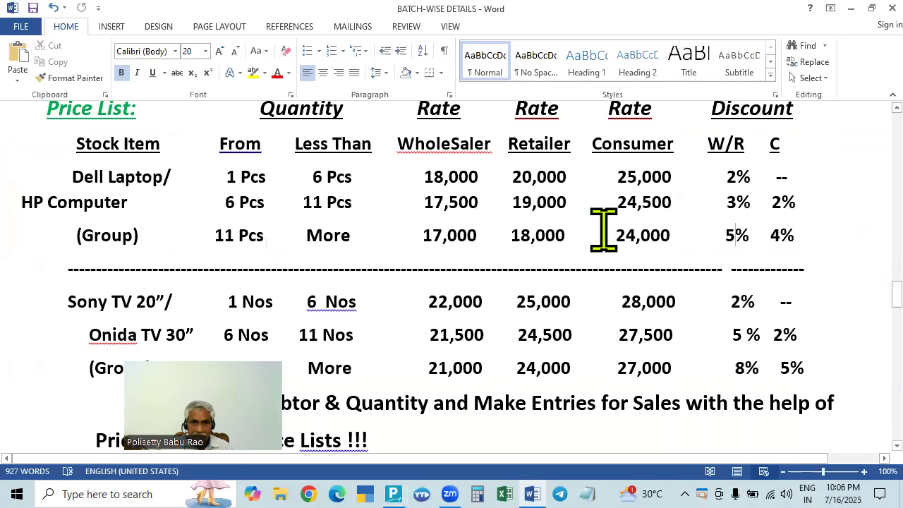
key("alt+Tab")
type("17,500")
key("Return")
key("alt+Tab")
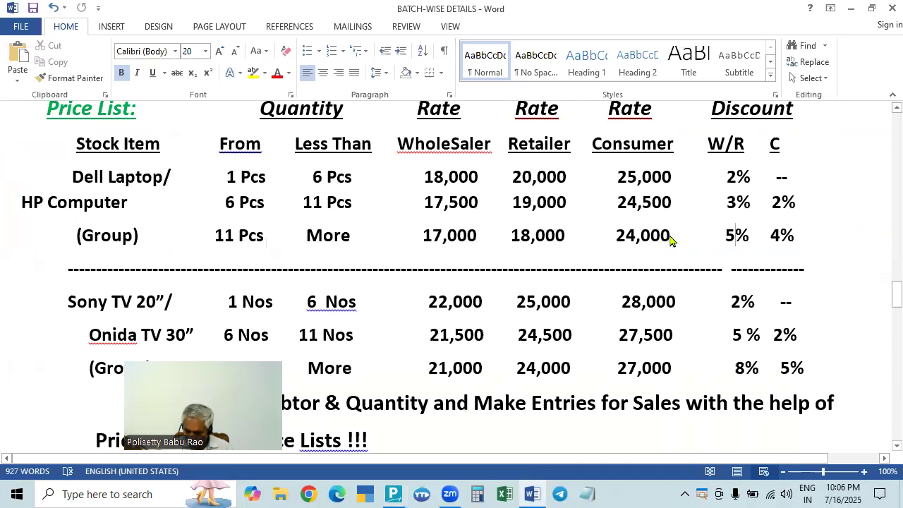
key("alt+Tab")
type("6")
key("Return")
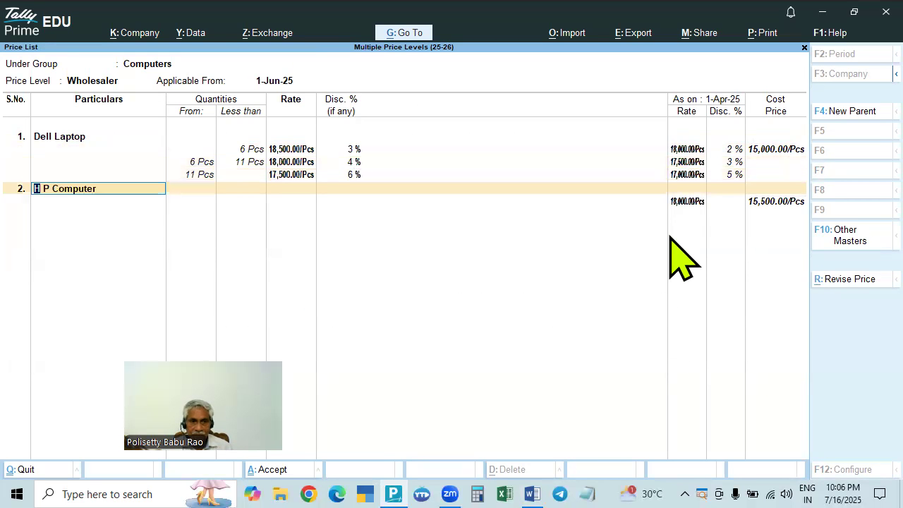
Leave H P Computer's new rates blank, save the revised price list, and return to the Gateway of Tally
key("Return")
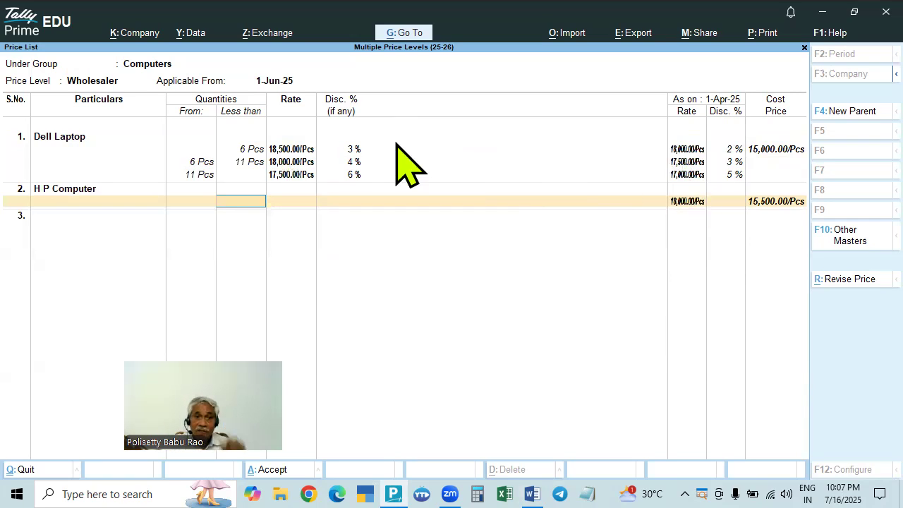
key("Return")
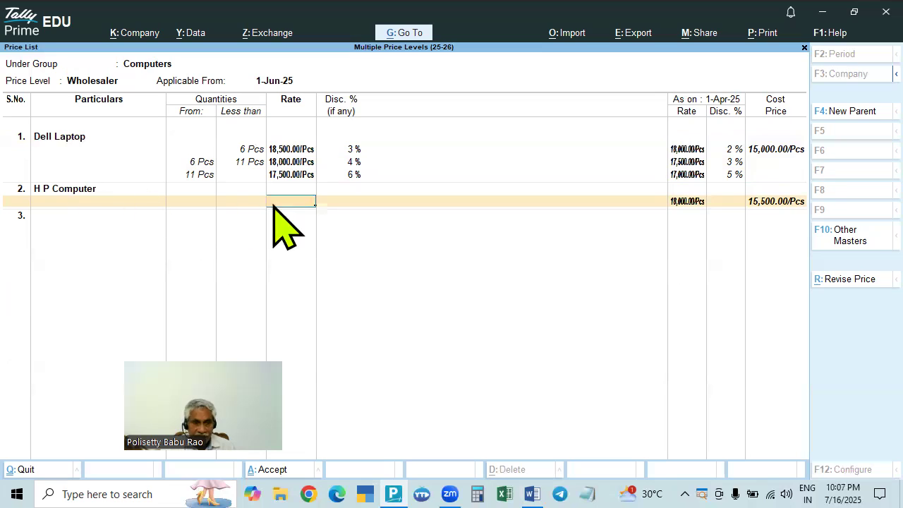
key("ctrl")
key("ctrl+a")
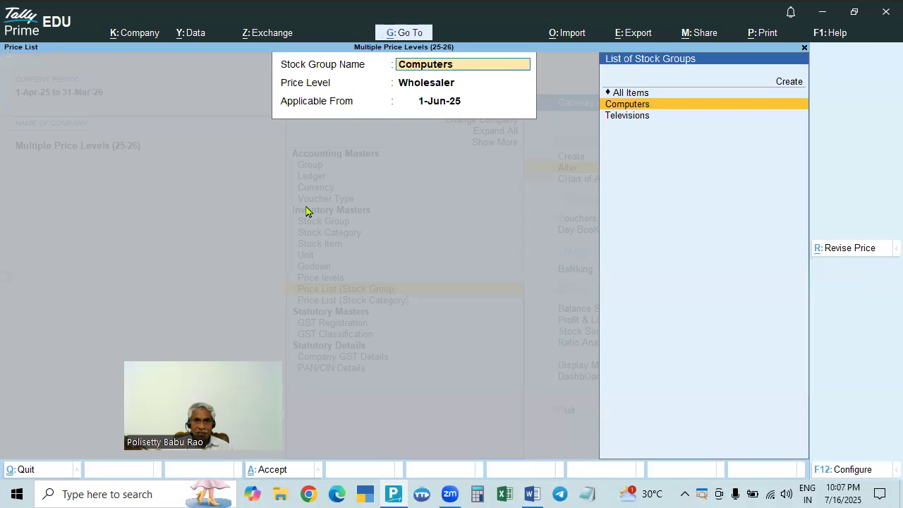
key("Escape")
key("Escape")
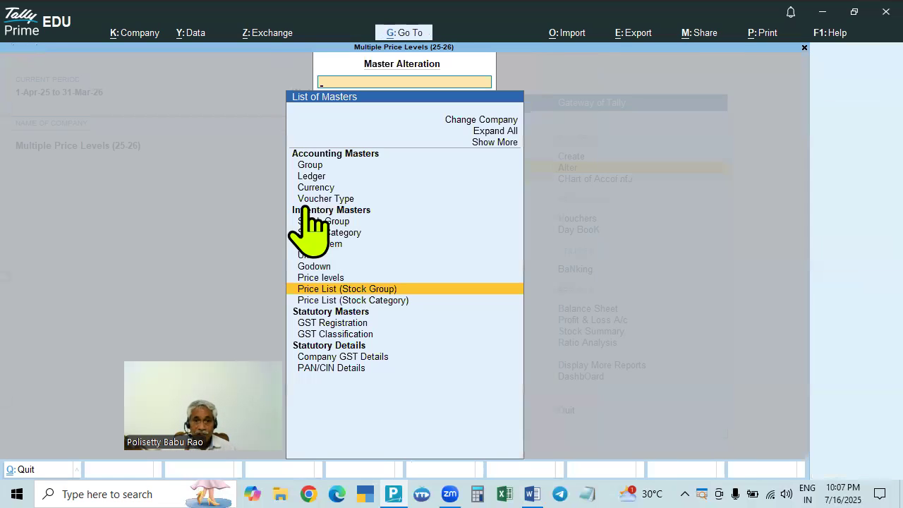
key("Escape")
key("Escape")
key("Escape")
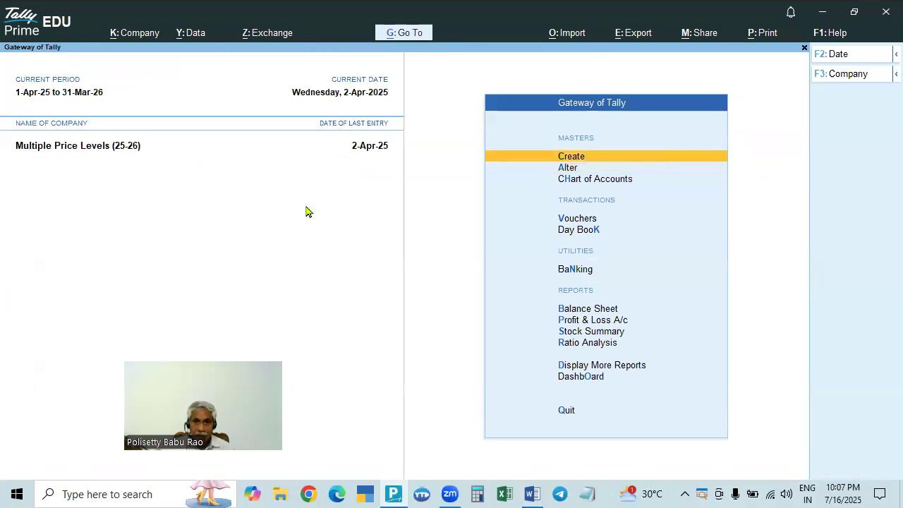
Start a new sales voucher with Radhika Electroncis (W) as the party account
key("Down")
key("Down")
key("Down")
key("Return")
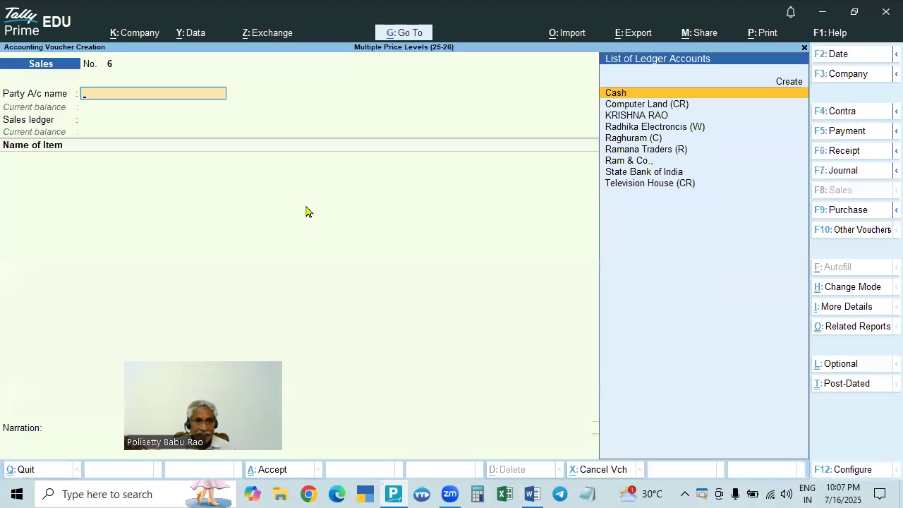
key("Up")
key("Down")
key("Down")
key("Down")
key("Down")
key("Return")
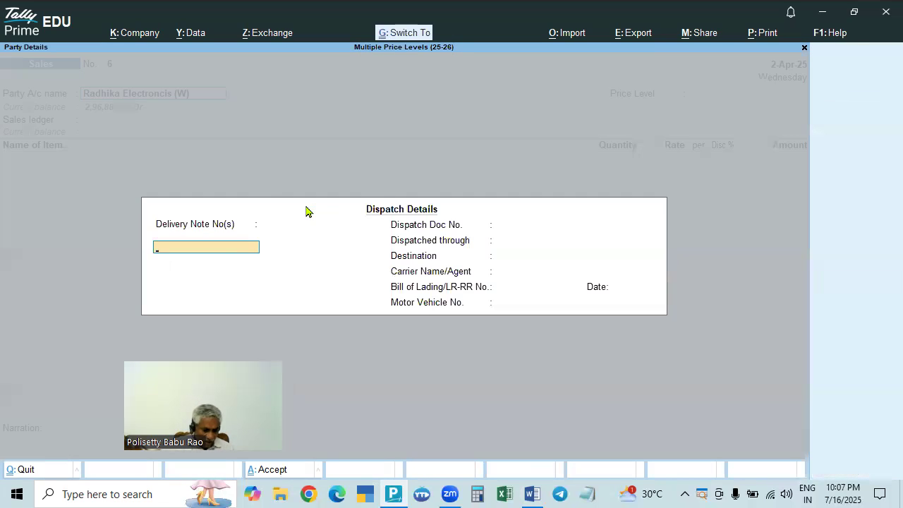
key("ctrl+a")
key("ctrl+a")
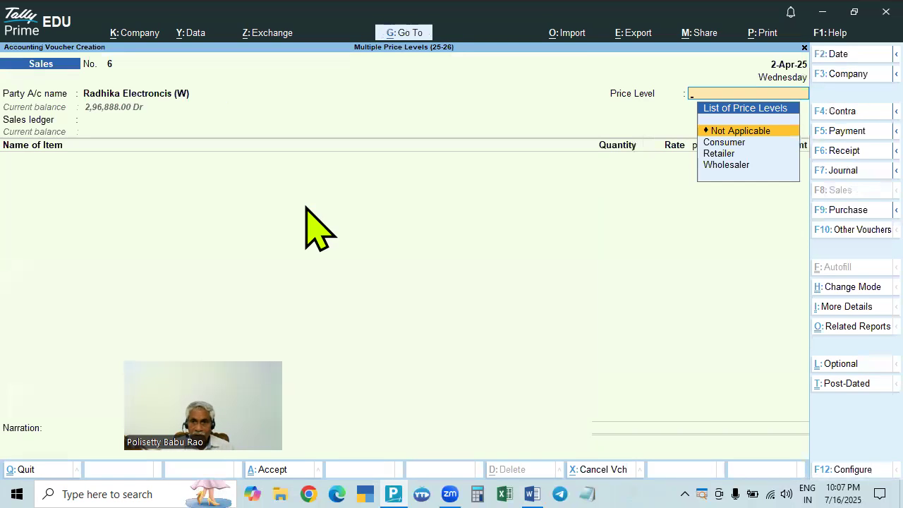
key("Down")
key("Down")
key("Down")
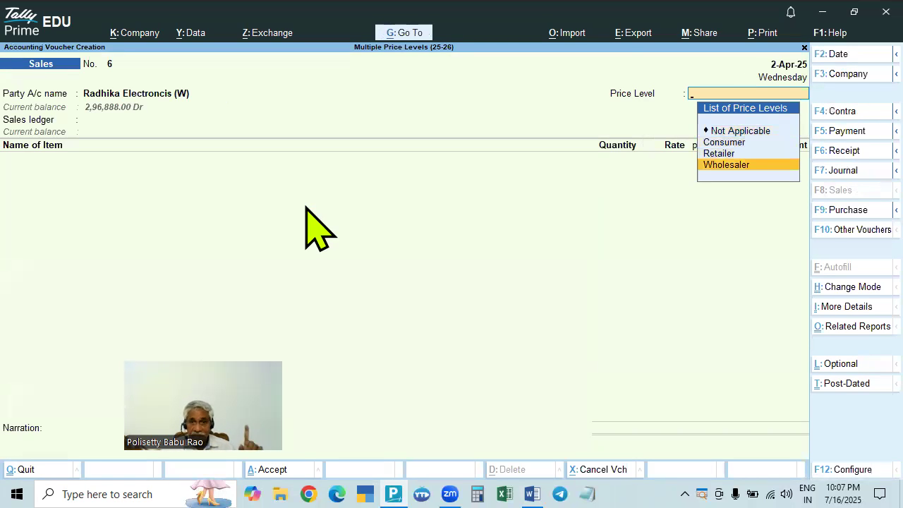
Alter the Radhika Electroncis (W) ledger from the voucher, setting its applicable pricing level to Wholesaler, and save it
key("BackSpace")
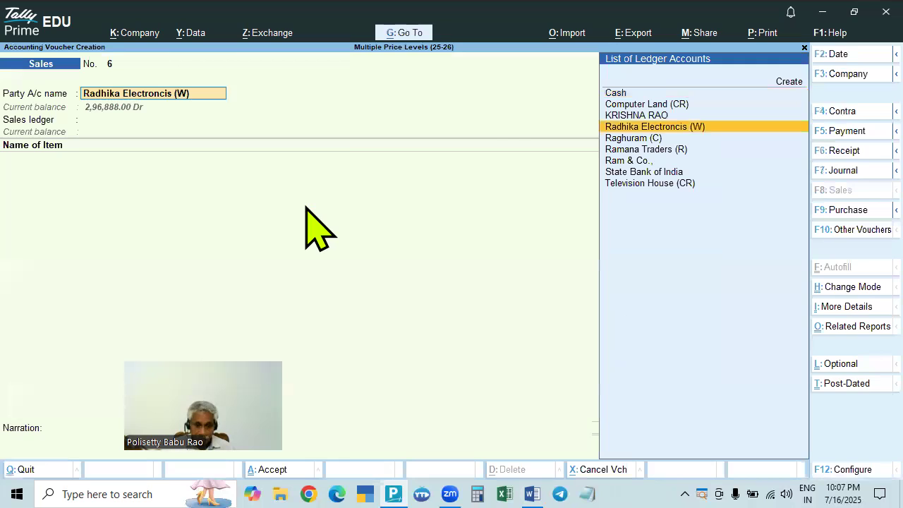
key("ctrl+Return")
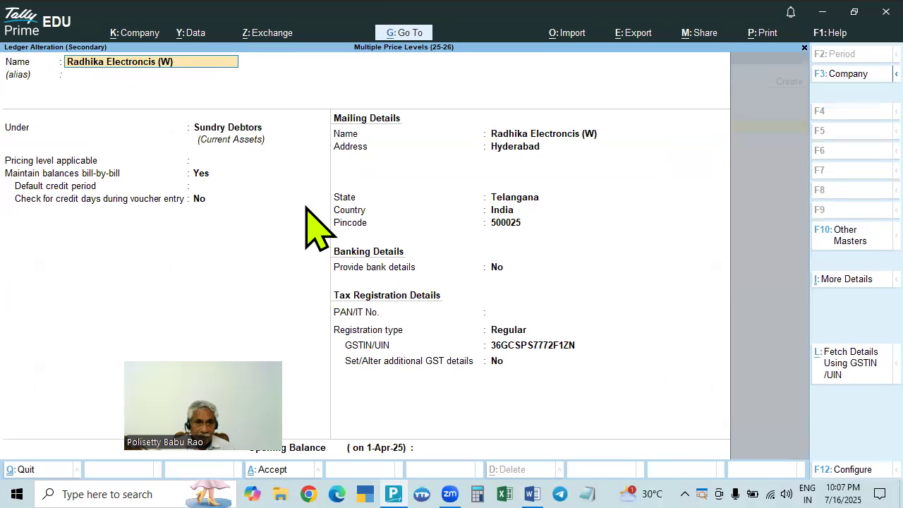
key("Return")
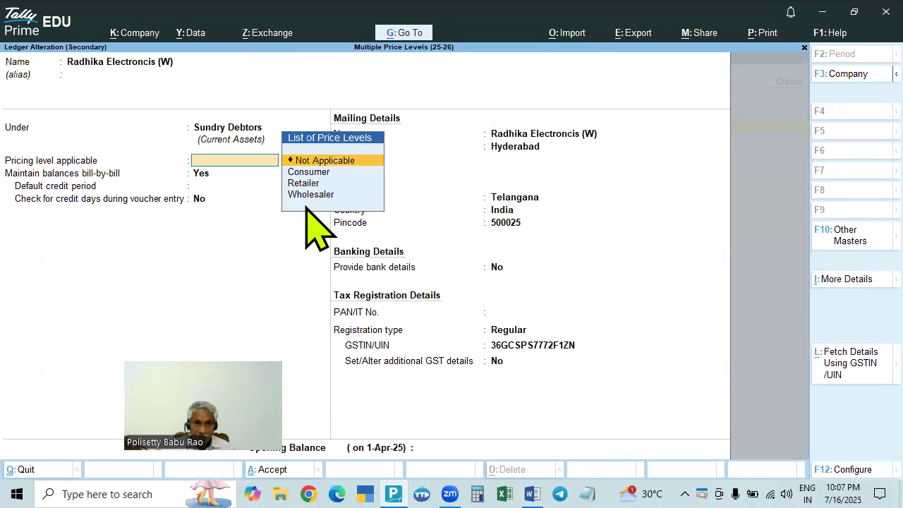
key("Down")
key("Down")
key("Down")
key("Return")
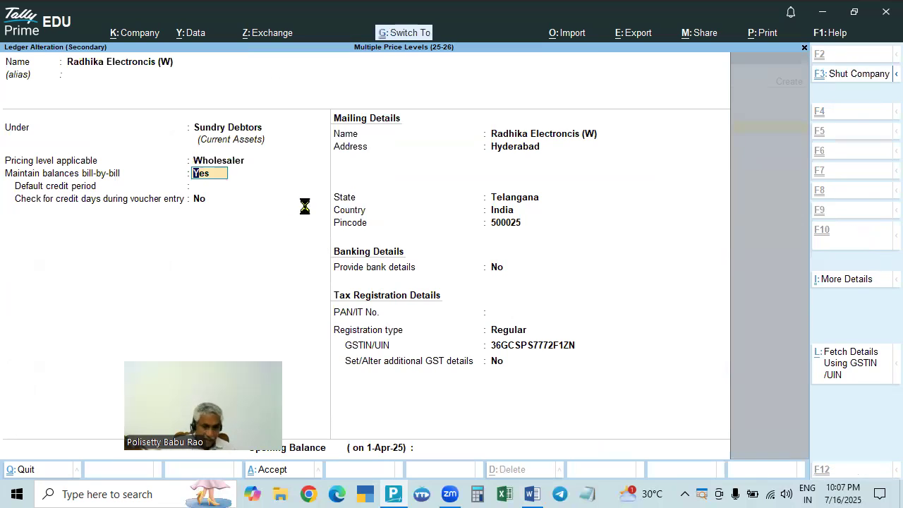
key("ctrl+a")
Confirm the party with its dispatch and party details unchanged, and choose Sales as the sales ledger
key("Return")
key("ctrl+a")
key("Return")
key("ctrl+a")
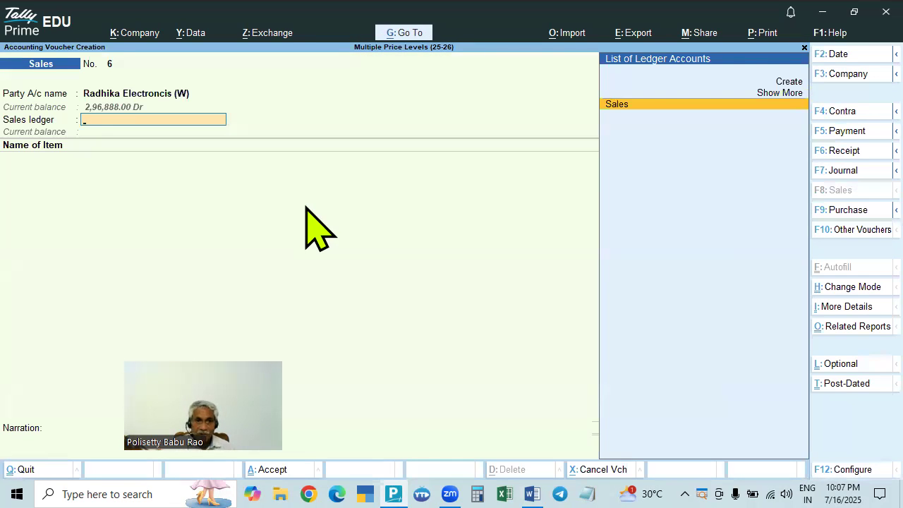
key("Return")
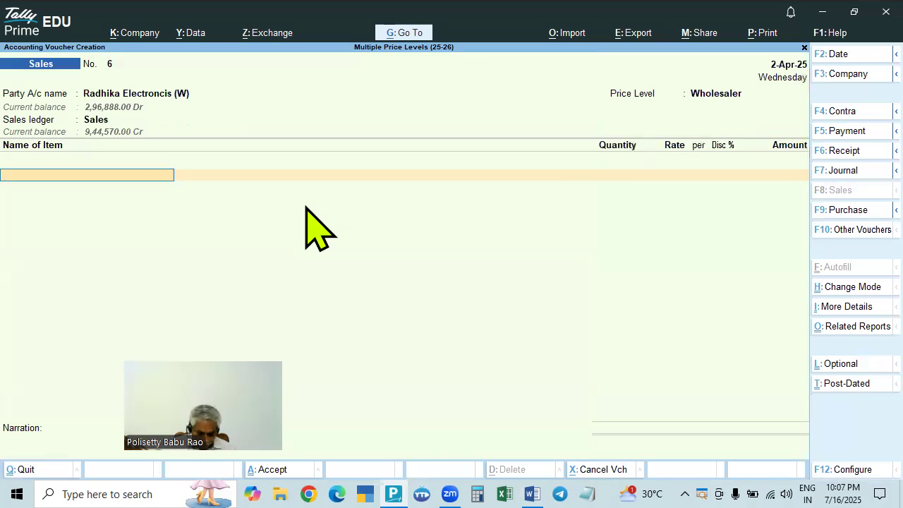
Enter Dell Laptop as the first item with a quantity of 4, consulting the price list in Word
key("Down")
key("Down")
key("Down")
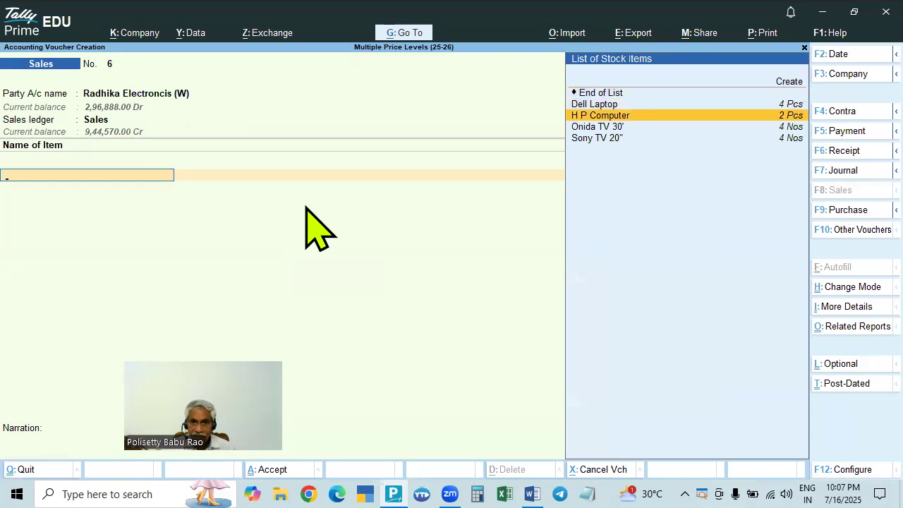
key("Up")
key("Return")
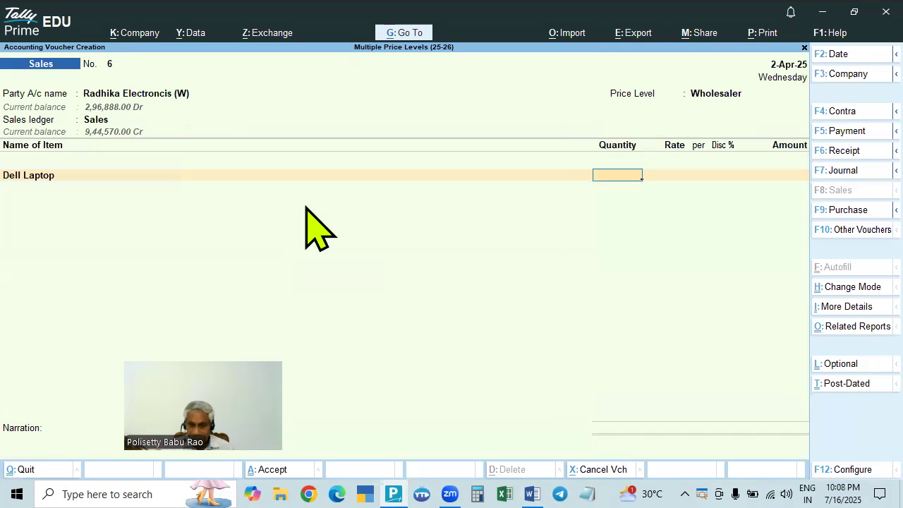
type("4")
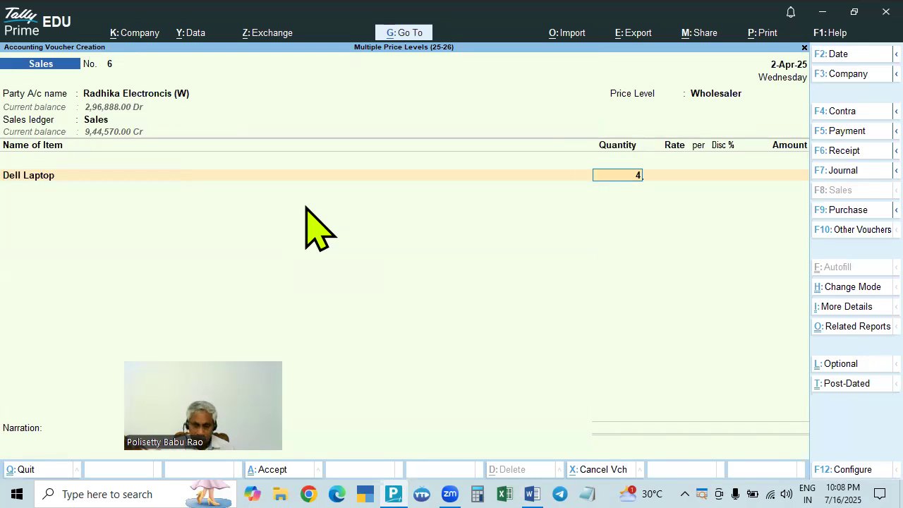
key("alt+Tab")
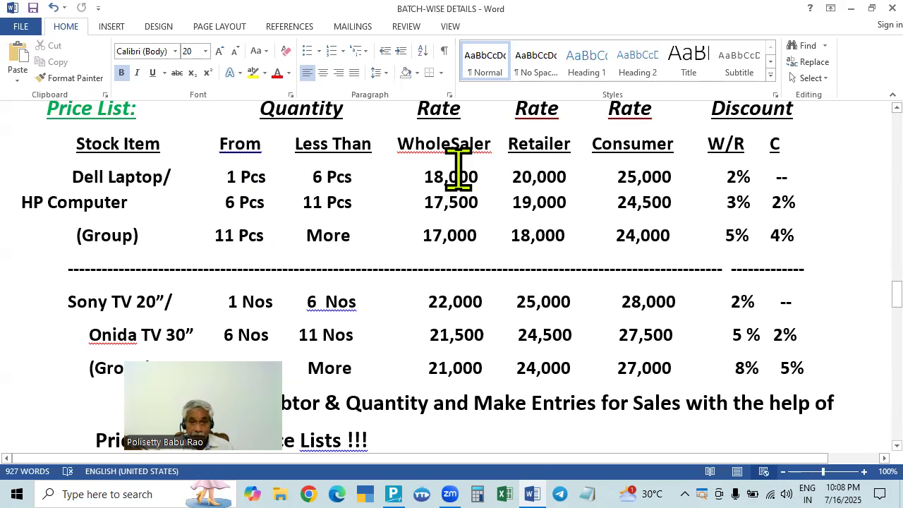
key("alt+Tab")
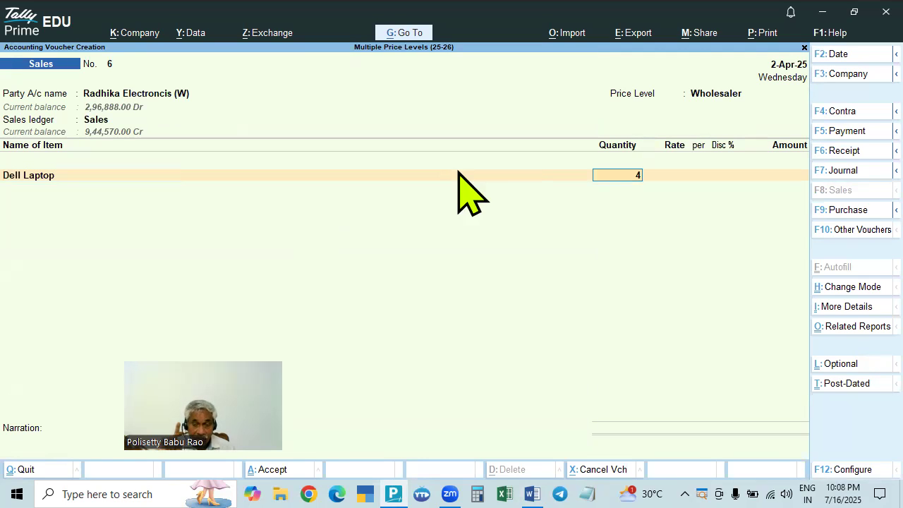
Set the sales voucher's date to 1-Jun-25
key("F2")
type("1-6")
key("Return")
key("Return")
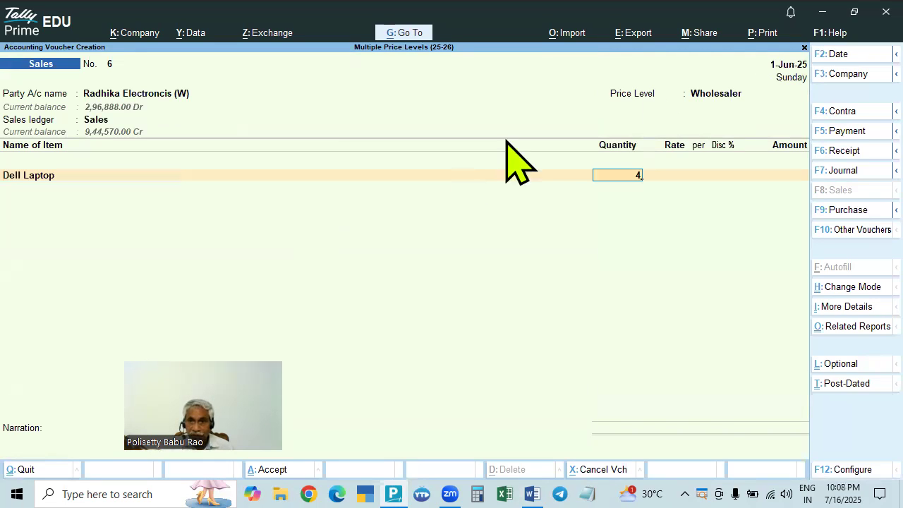
Complete the Dell Laptop line with its price-level rate and discount, comparing them with the price list in Word
key("alt+Tab")
key("alt+Tab")
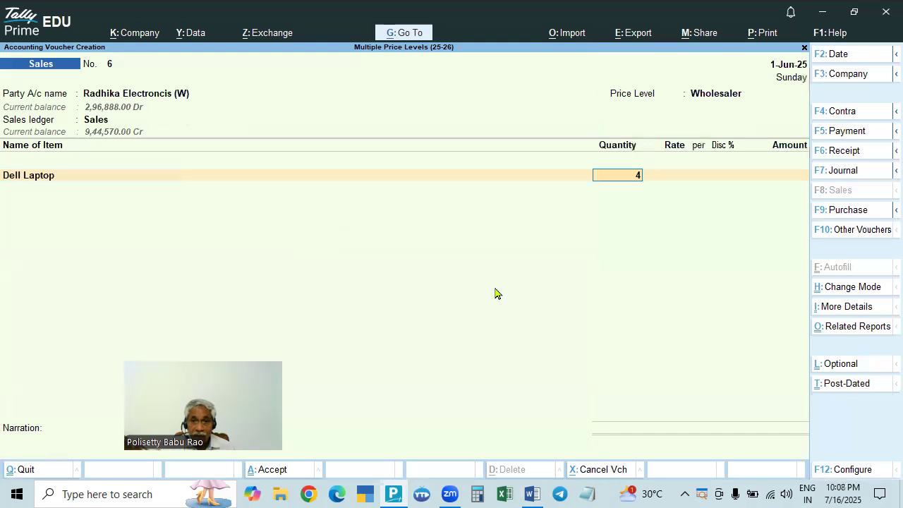
key("alt+Tab")
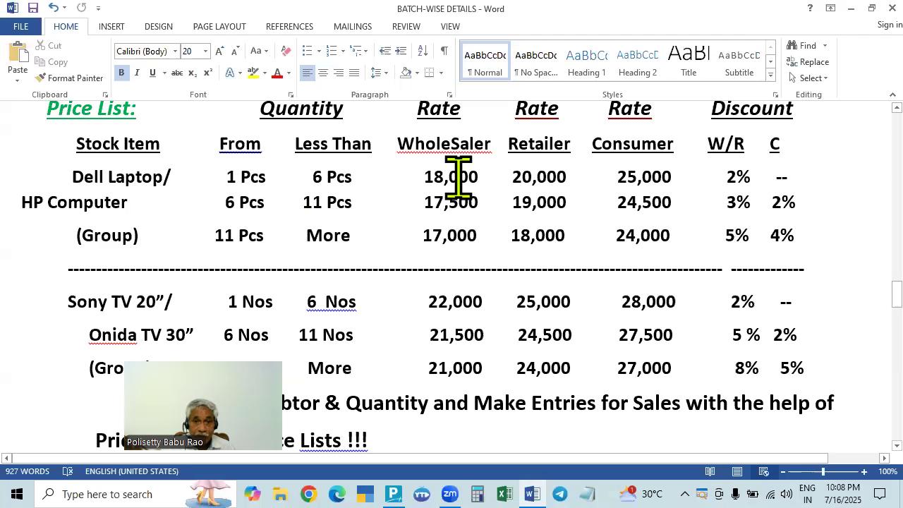
key("alt+Tab")
key("Return")
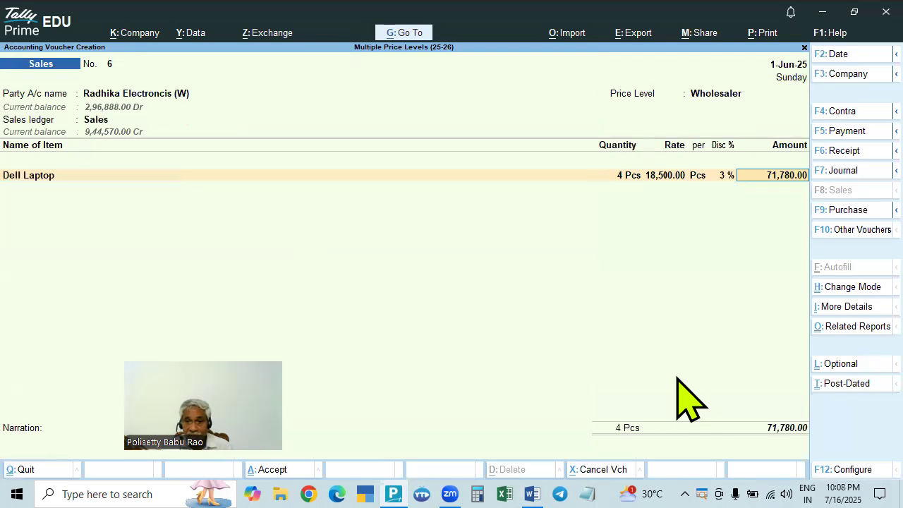
key("alt+Tab")
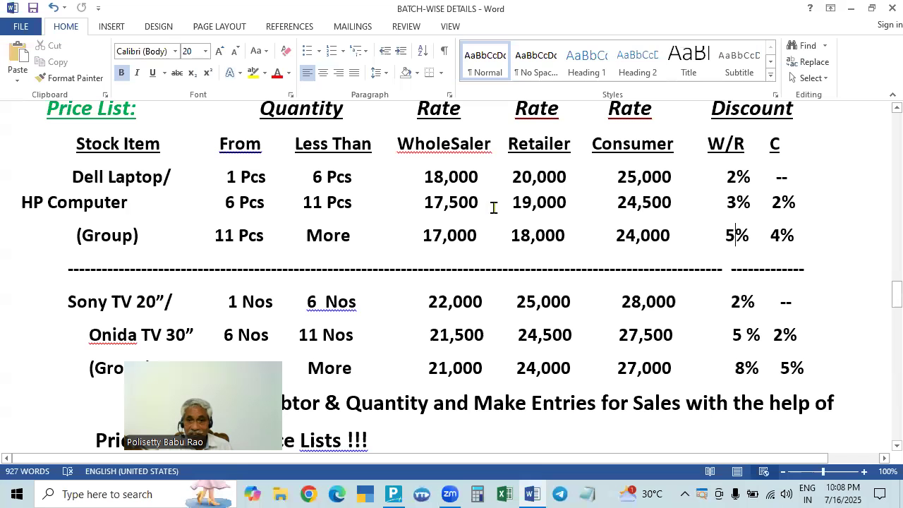
key("alt+Tab")
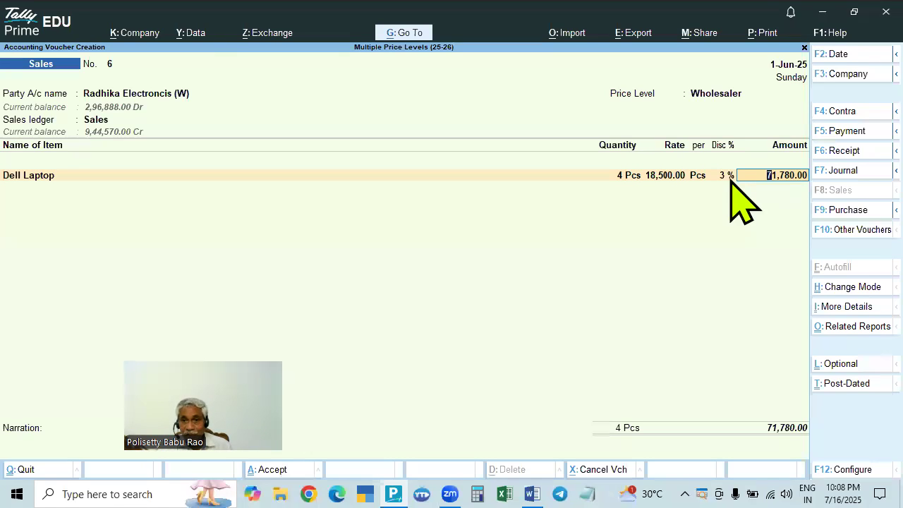
key("Return")
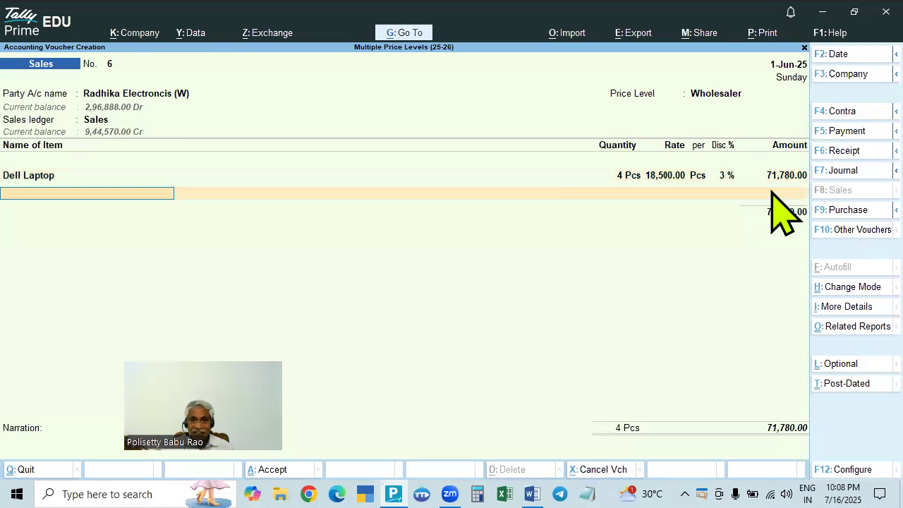
Add H P Computer as the second item with a quantity of 2 Pcs at its price-level rate
key("Down")
key("Down")
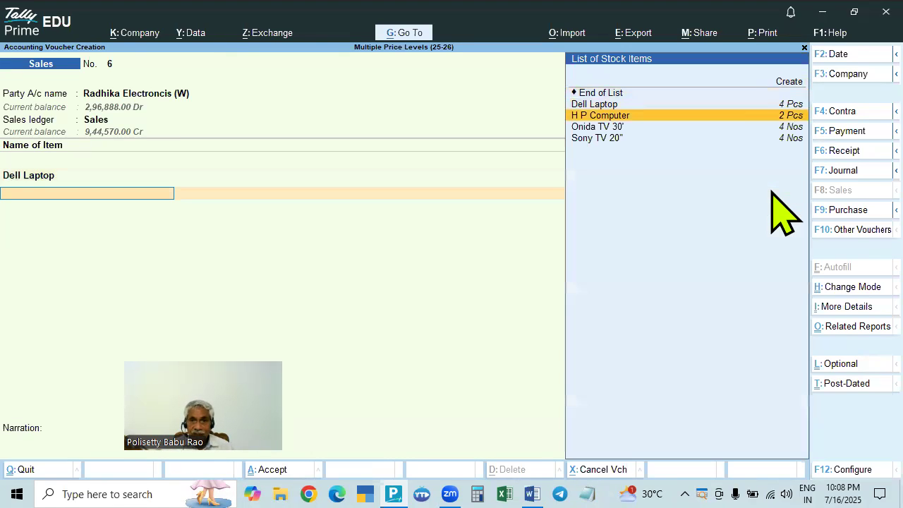
key("Return")
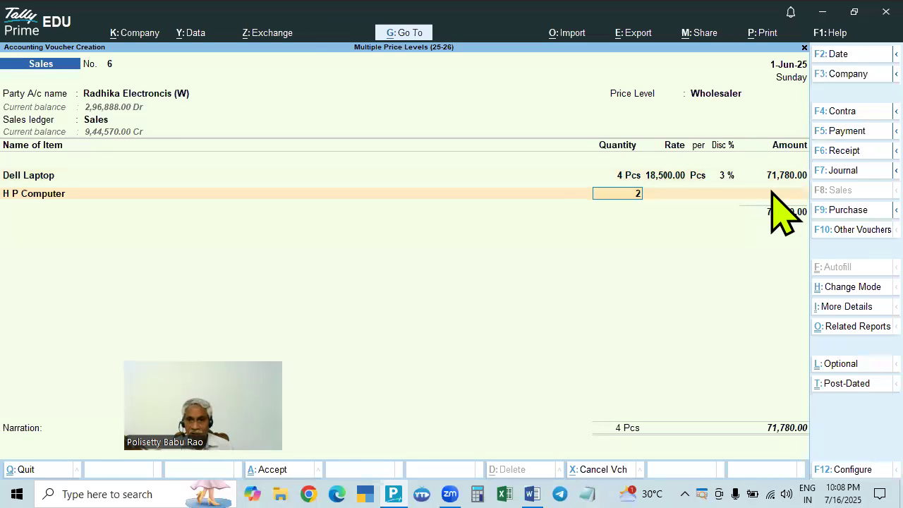
key("Return")
Compare the H P Computer line's rate and discount with the wholesaler prices in the Word price list
key("alt+Tab")
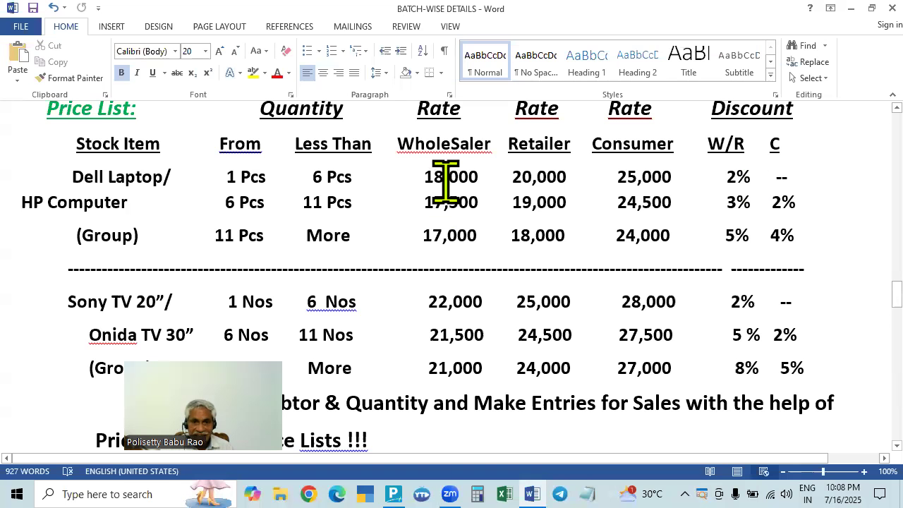
key("alt+Tab")
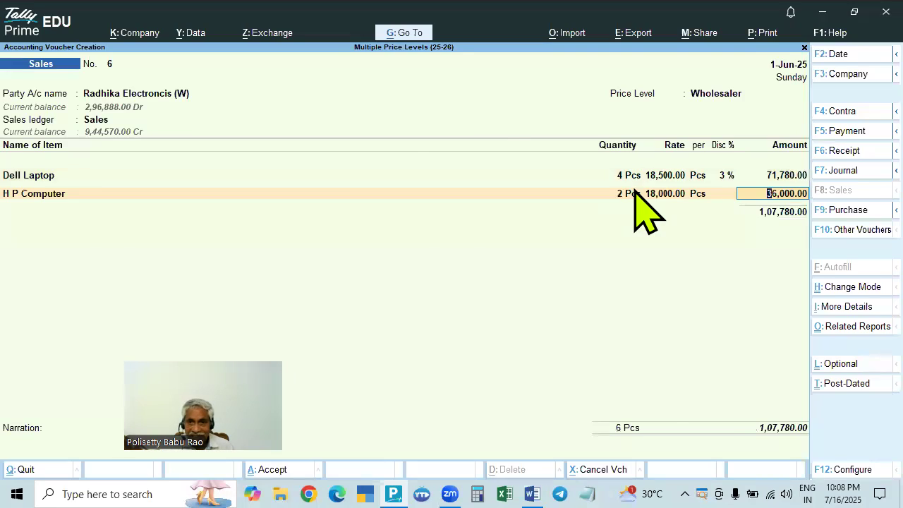
key("alt+Tab")
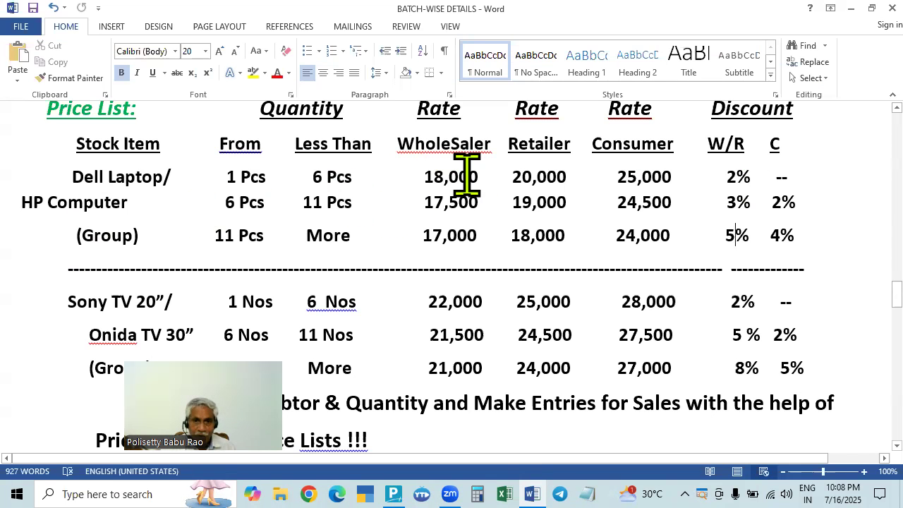
key("alt+Tab")
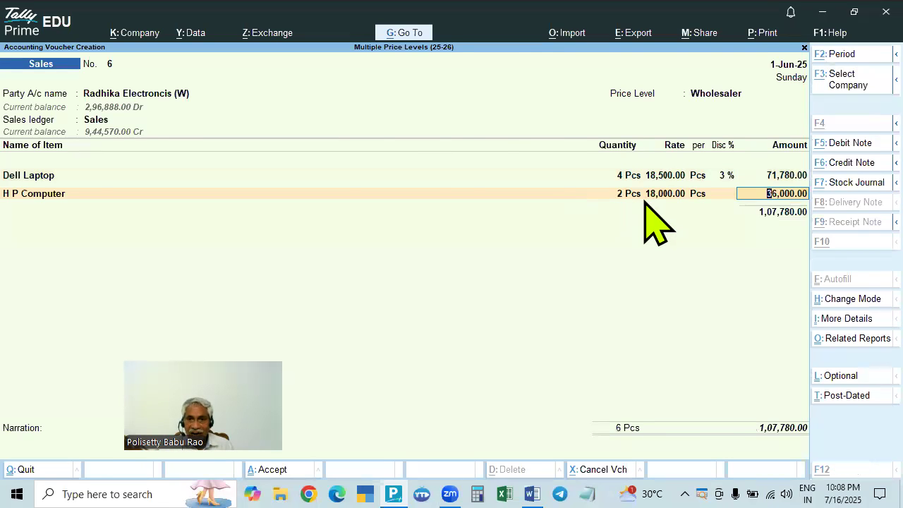
key("alt+Tab")
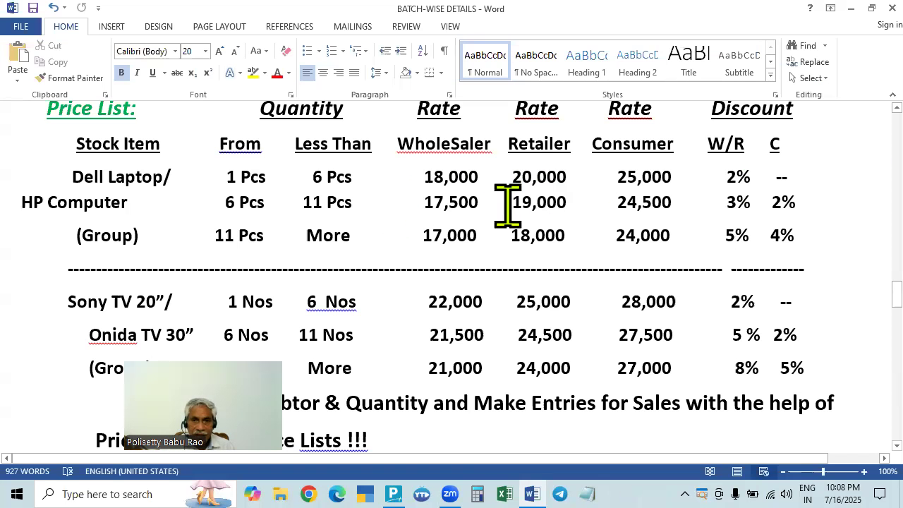
key("alt+Tab")
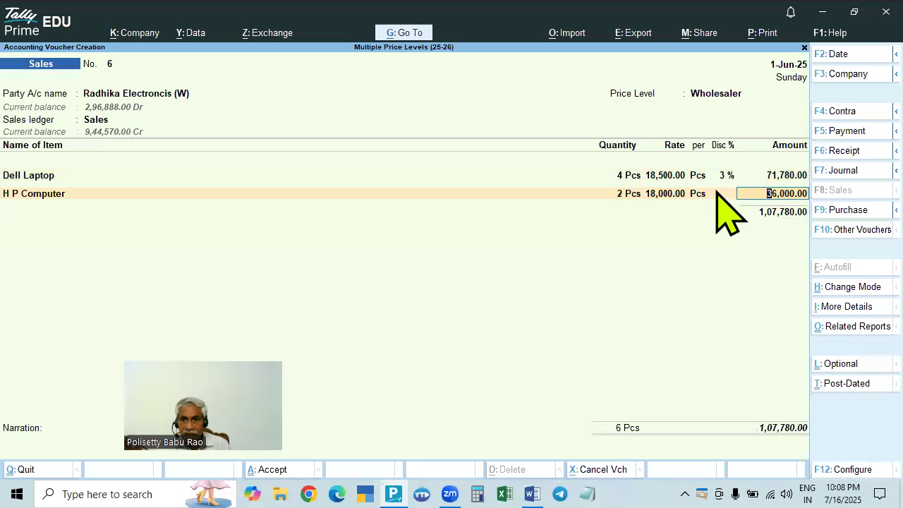
View the H P Computer stock item master from the voucher and close it without changes
left_click(32, 197)
key("ctrl+Return")
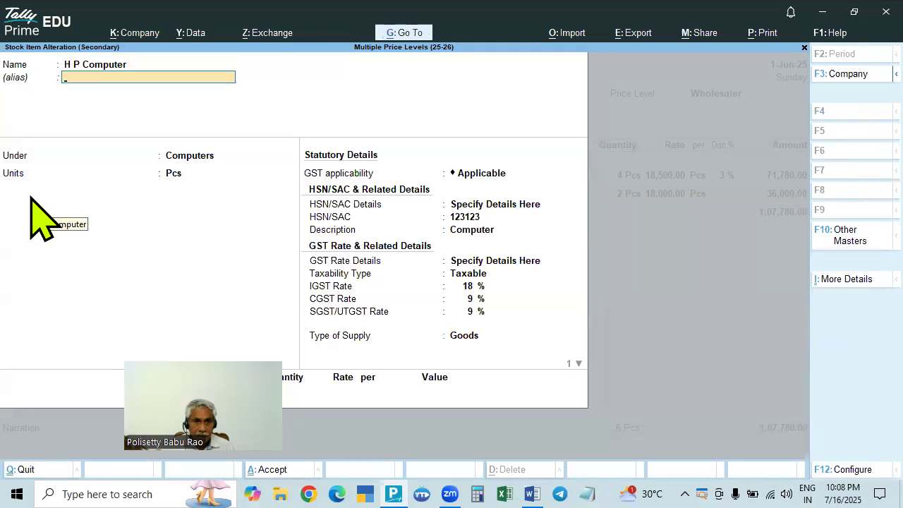
key("Escape")
key("Return")
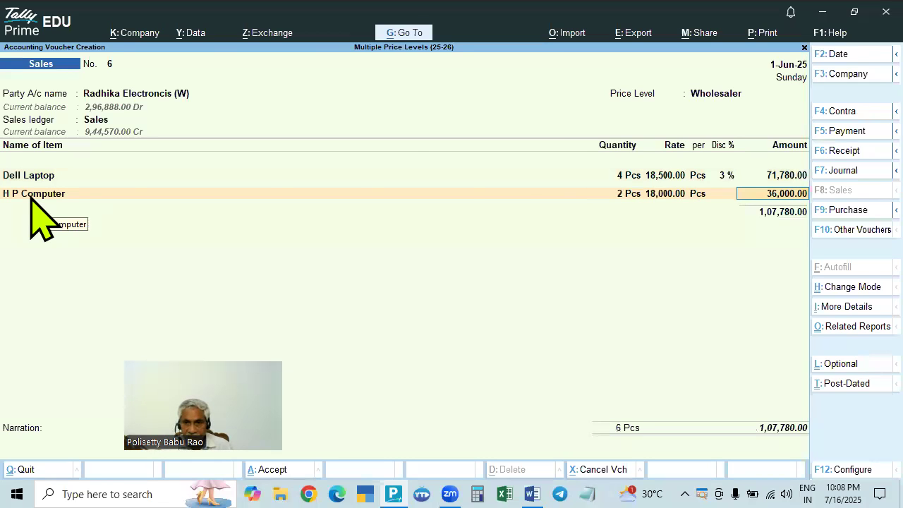
Compare the H P Computer line's quantity, rate and discount with the wholesaler figures in the Word price list
key("alt+Tab")
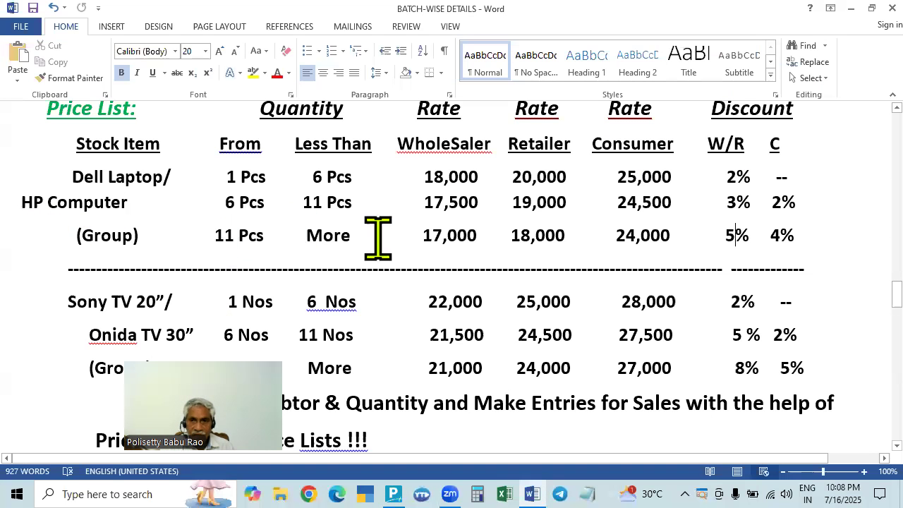
key("alt+Tab")
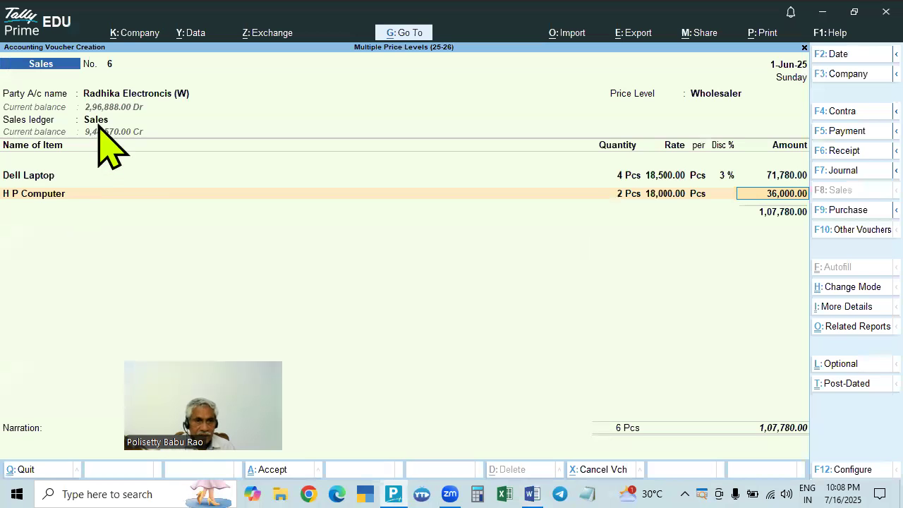
left_click(34, 201)
key("alt+Tab")
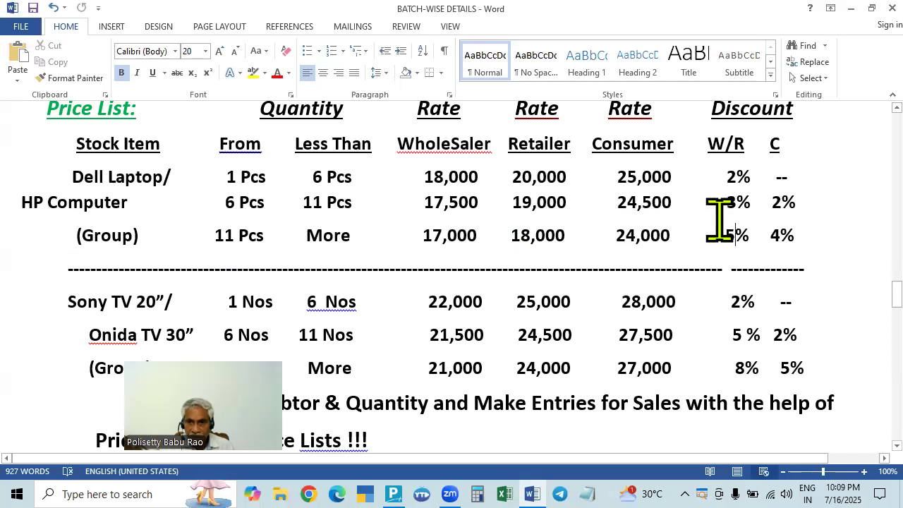
key("alt+Tab")
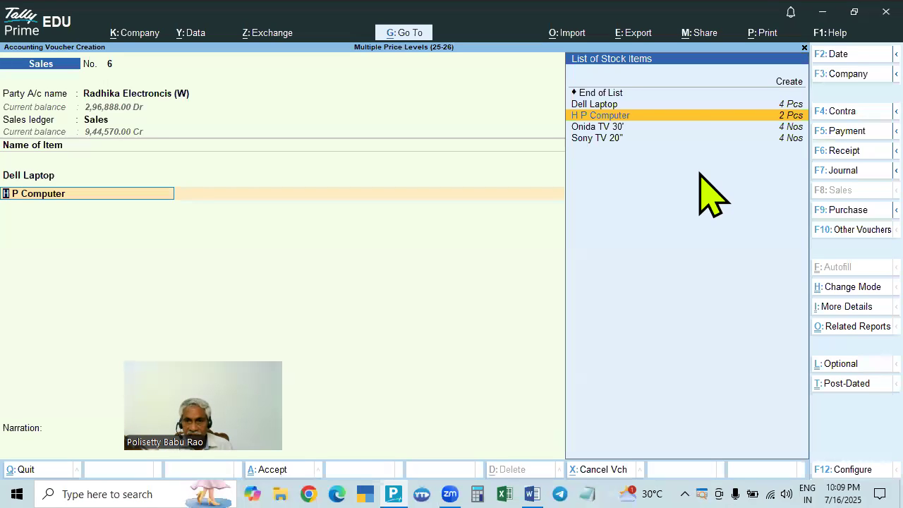
key("Return")
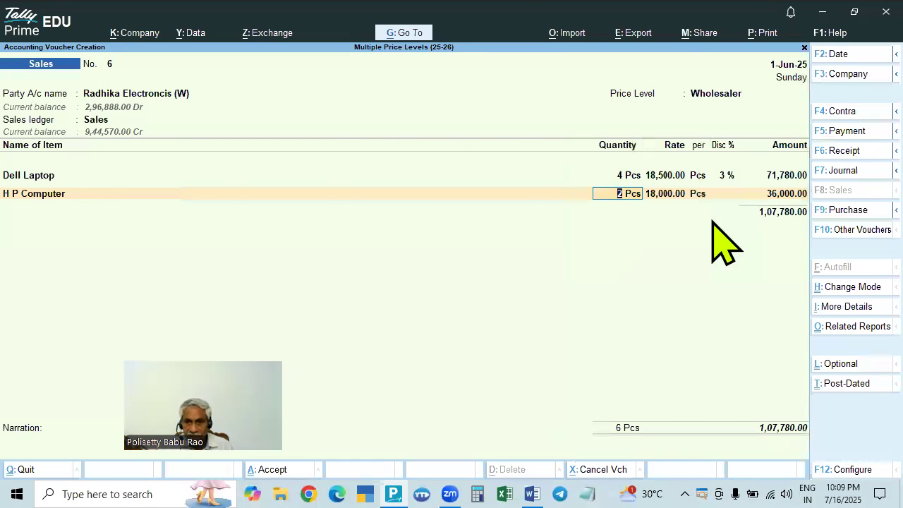
key("alt+Tab")
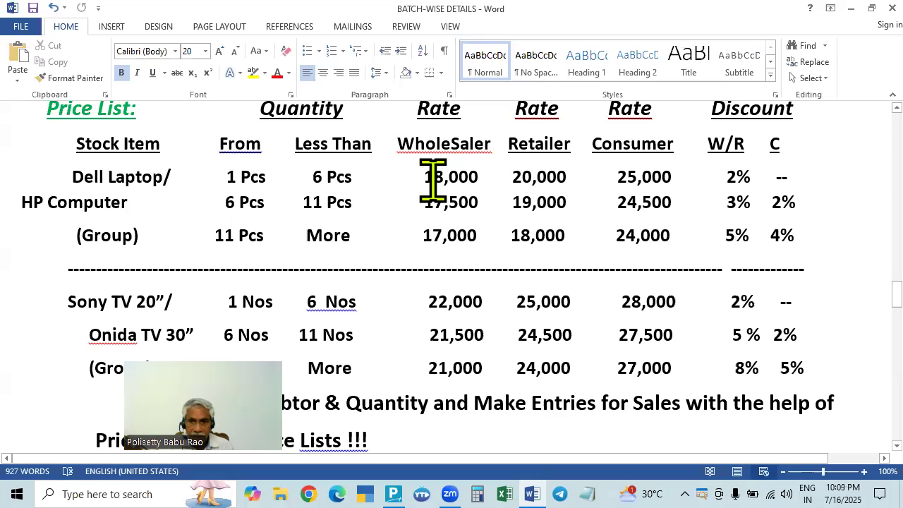
key("alt+Tab")
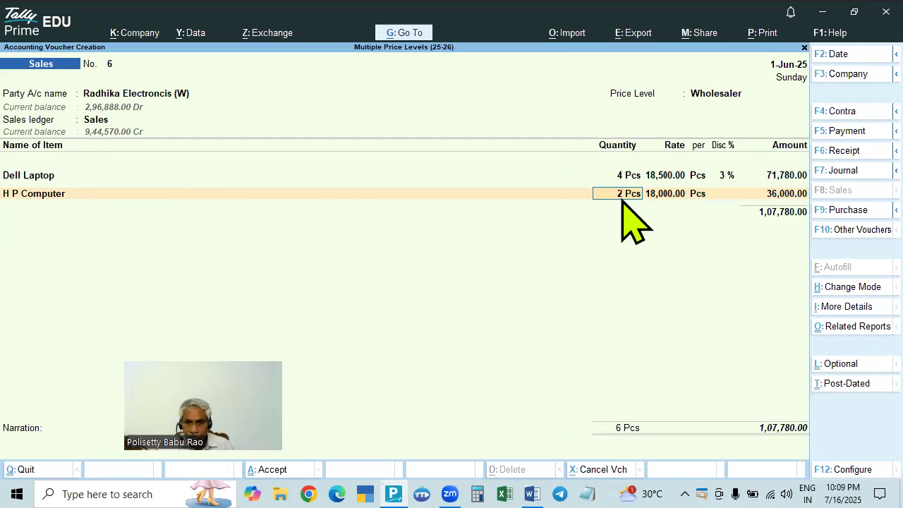
key("alt+Tab")
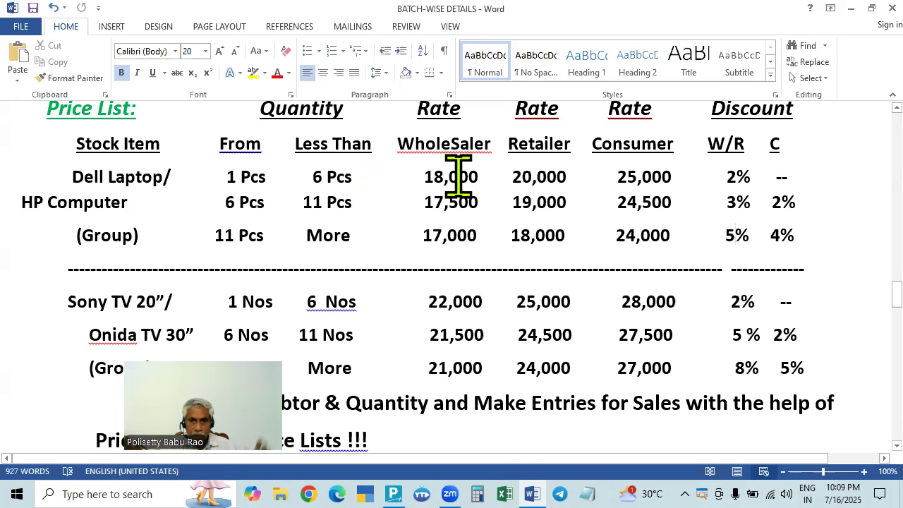
key("alt+Tab")
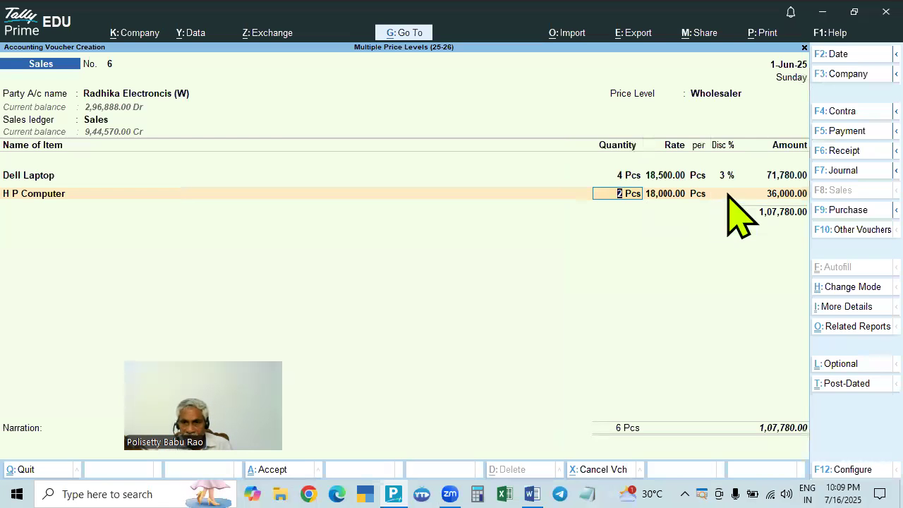
key("Return")
key("Return")
key("Return")
key("Return")
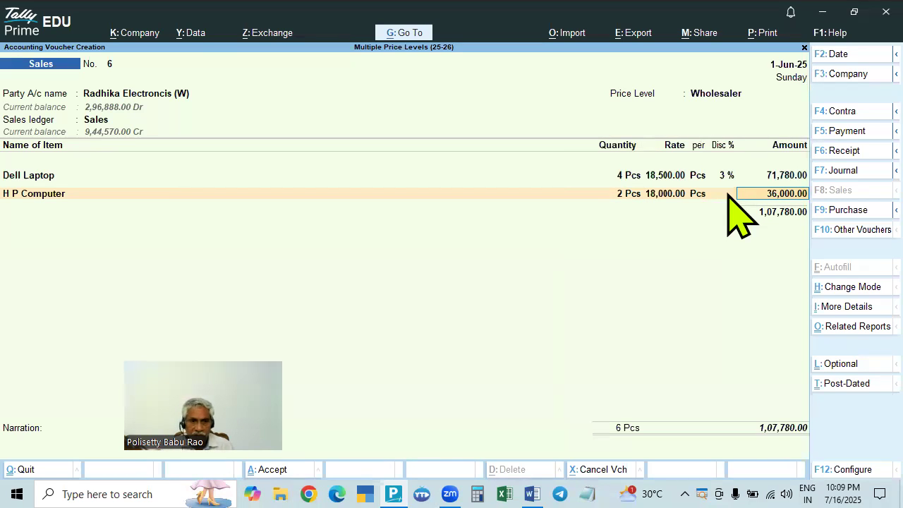
Check the H P Computer stock item master's group and unit from the voucher, and close it without changes
left_click(22, 193)
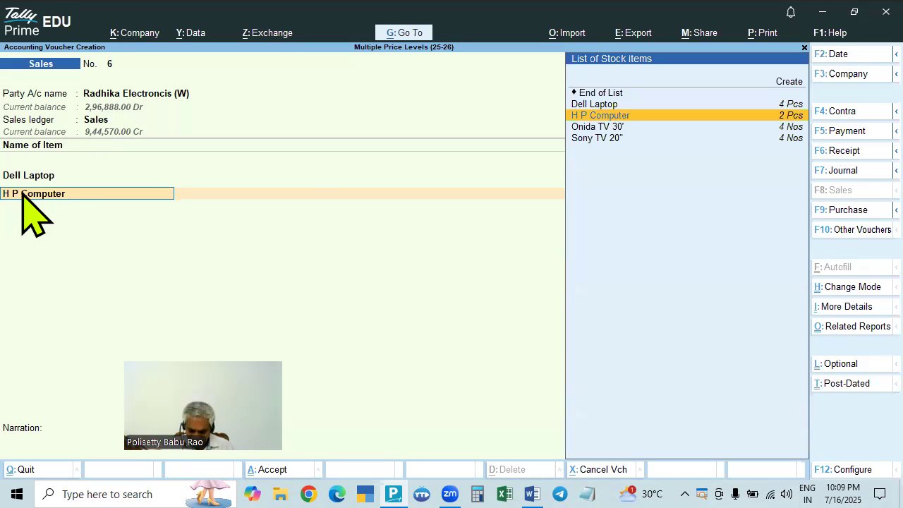
key("ctrl+Return")
key("Return")
key("Return")
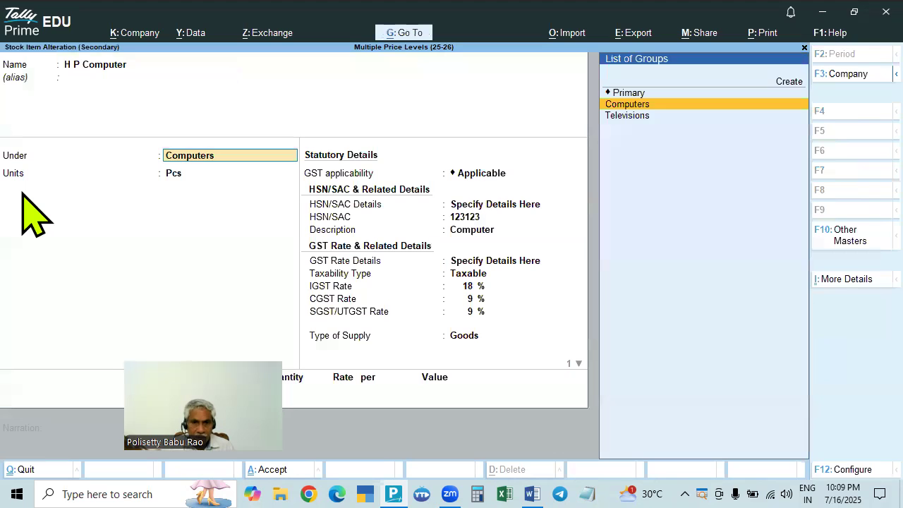
key("Return")
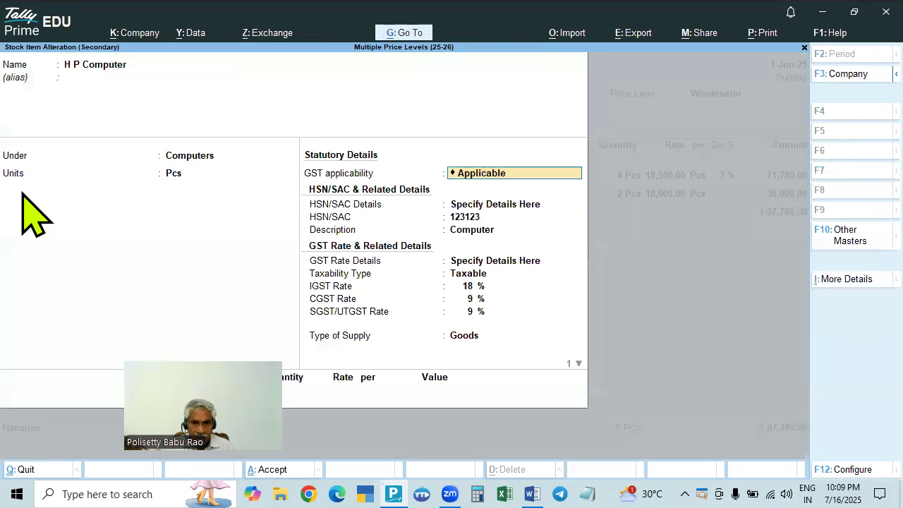
key("Escape")
key("y")
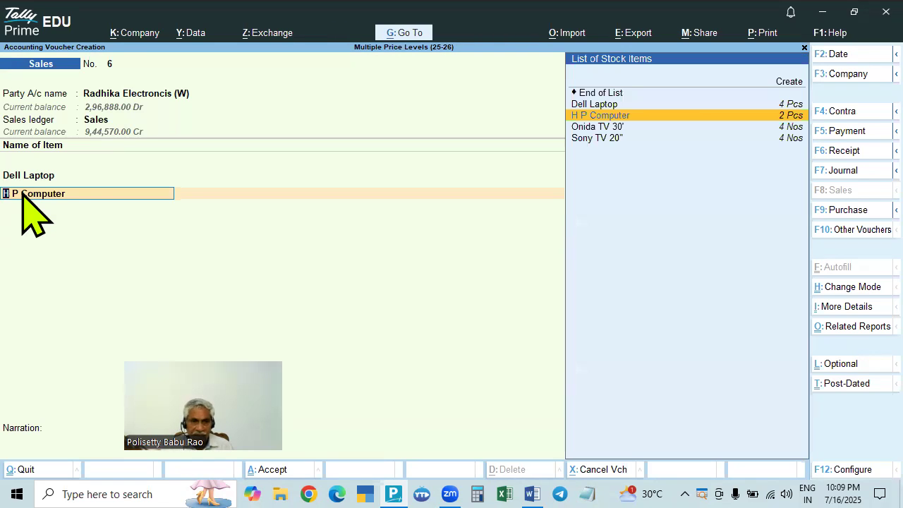
Recheck the H P Computer rate and discount against the 1 to 6 Pcs wholesaler row in Word
key("Return")
key("alt+Tab")
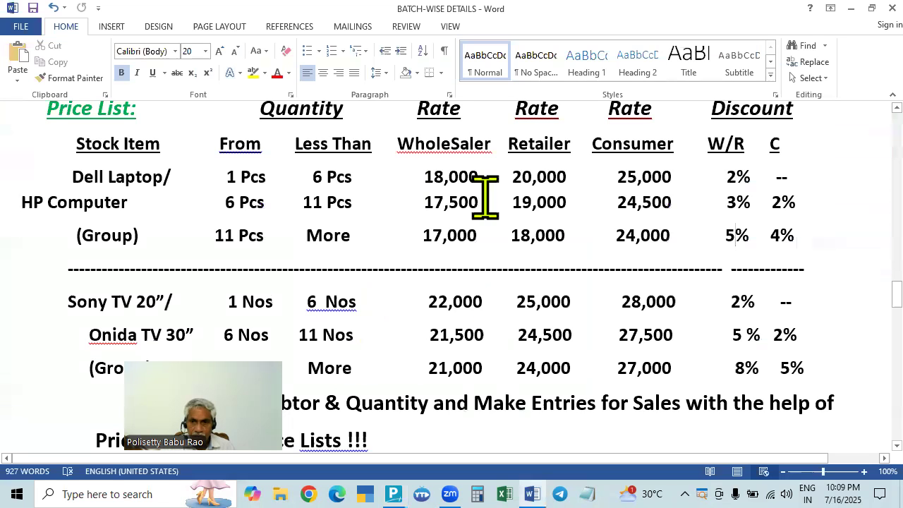
key("alt+Tab")
key("alt+Tab")
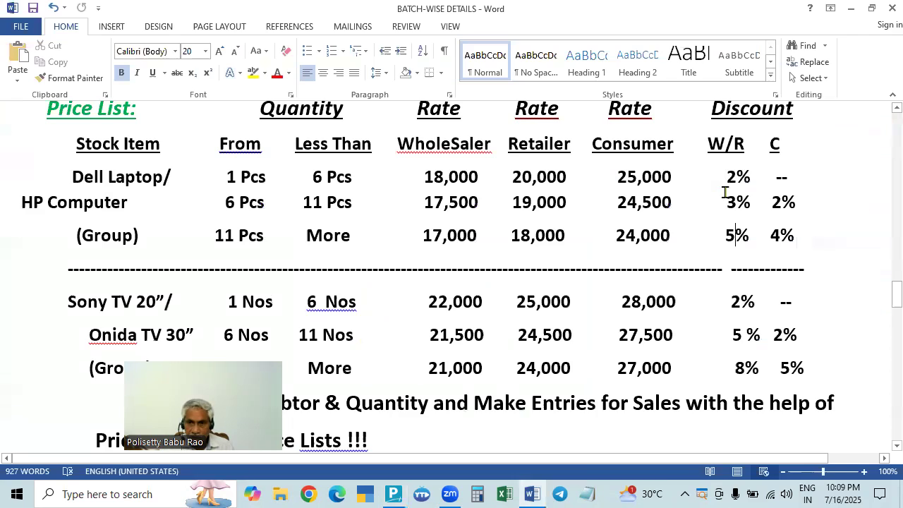
key("alt+Tab")
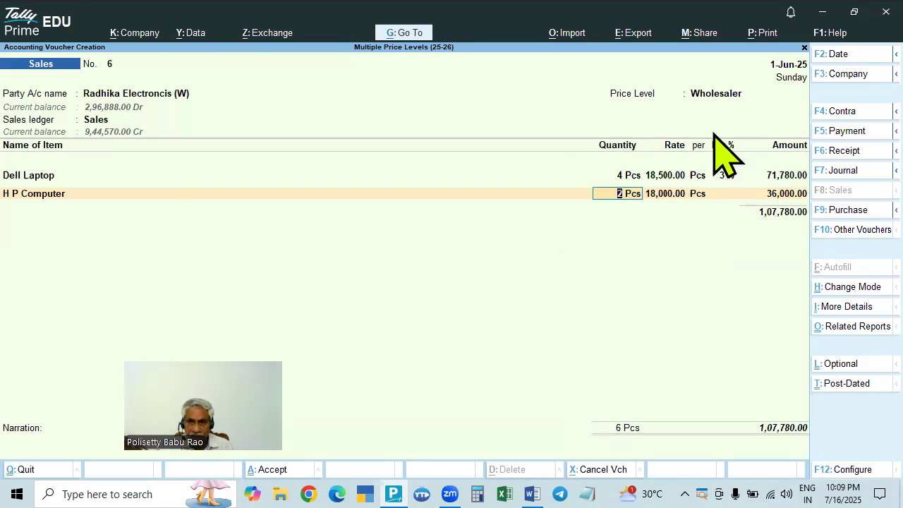
Keep the H P Computer line as entered and add the CGST and SGST ledgers below the items
key("Return")
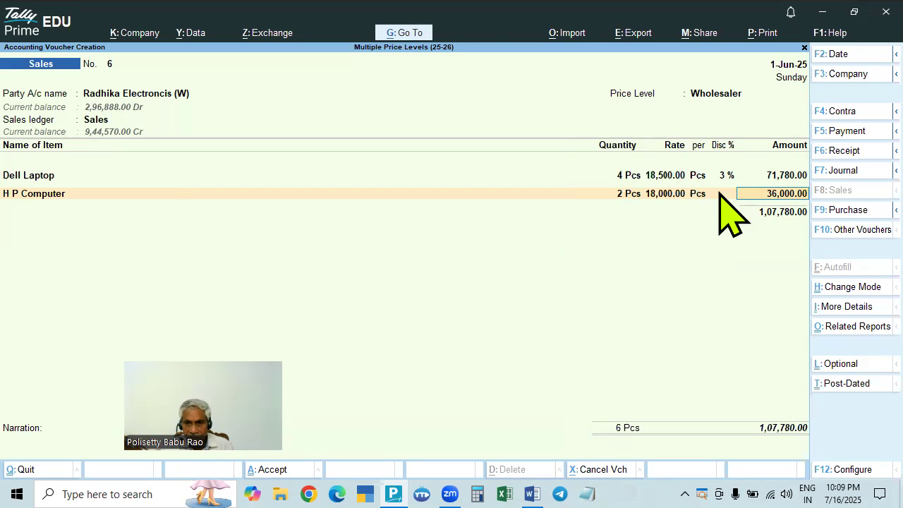
key("Return")
type("CG")
key("Return")
key("Return")
type("SG")
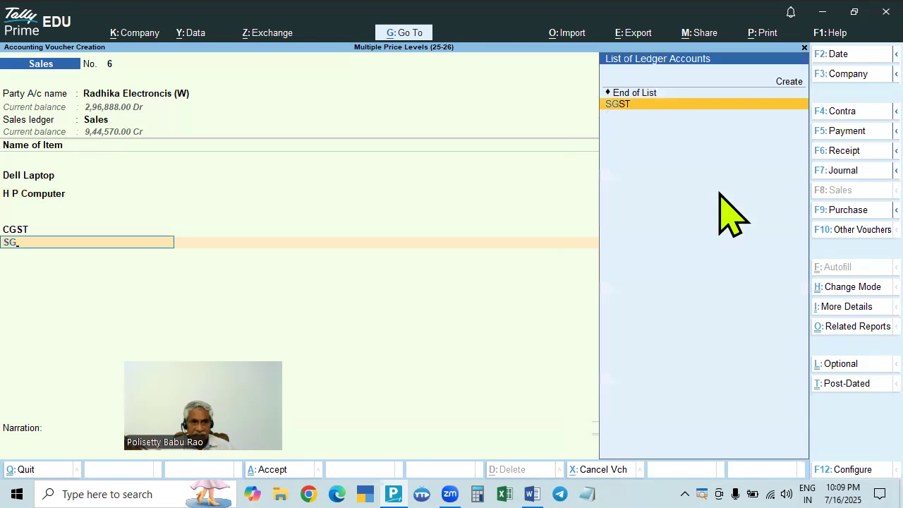
key("Return")
key("Return")
key("Return")
key("Return")
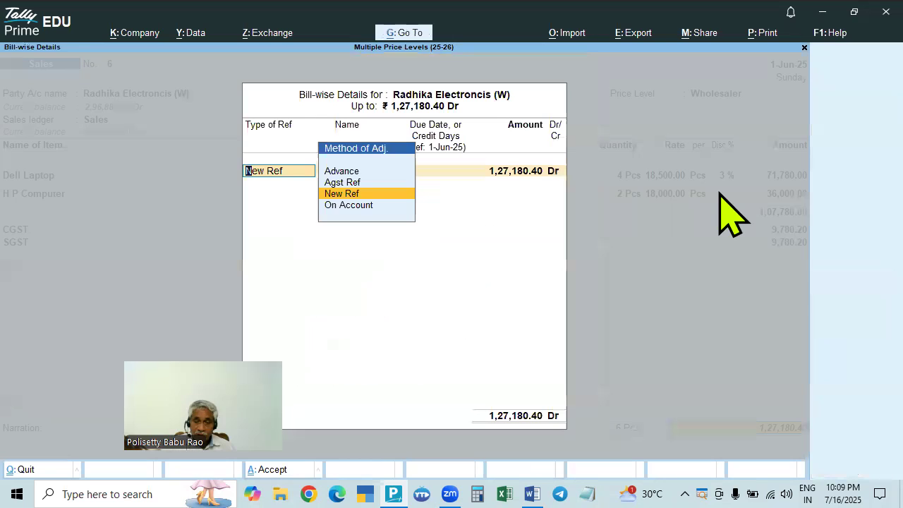
Save the sales voucher with its full amount as a New Ref bill, and return to the Gateway of Tally
key("Return")
key("Return")
key("Return")
key("Return")
key("Return")
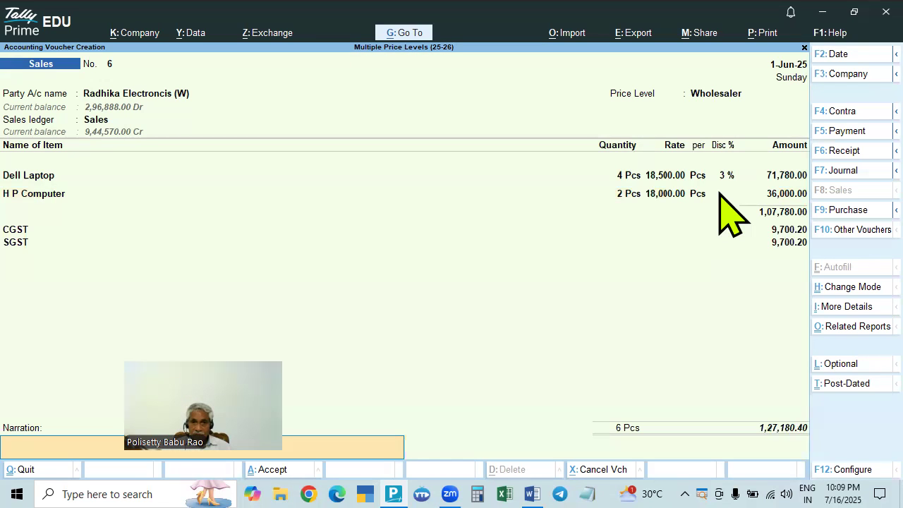
key("Return")
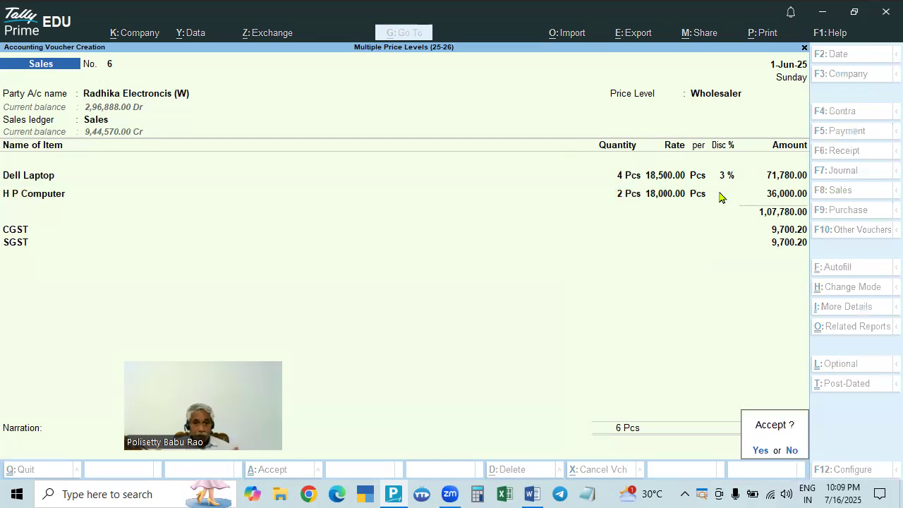
key("Return")
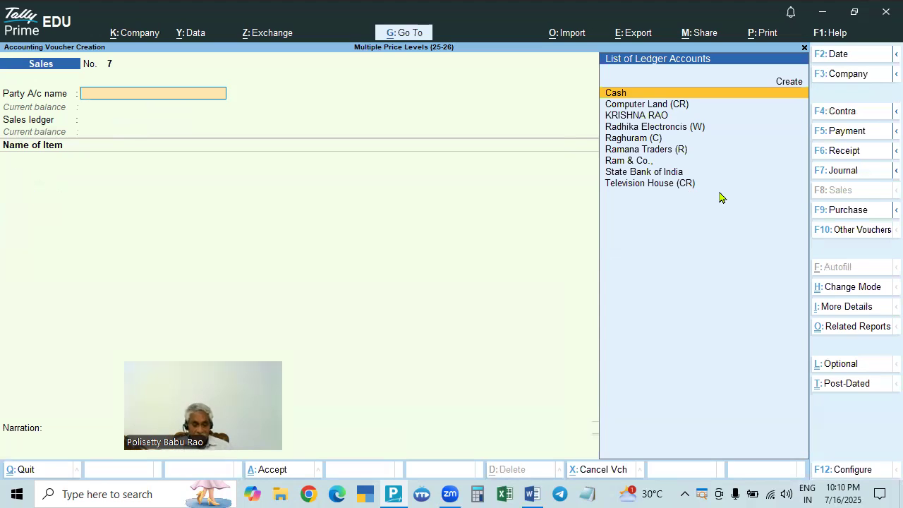
key("Escape")
key("Return")
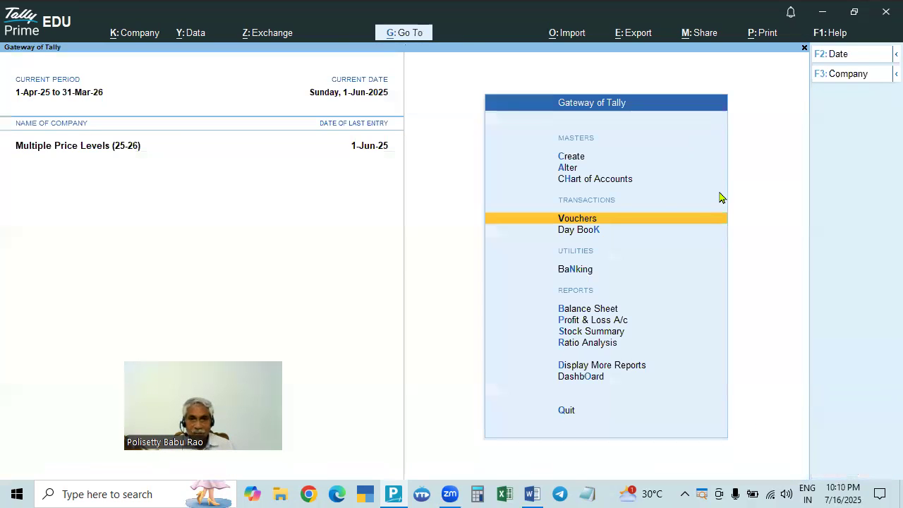